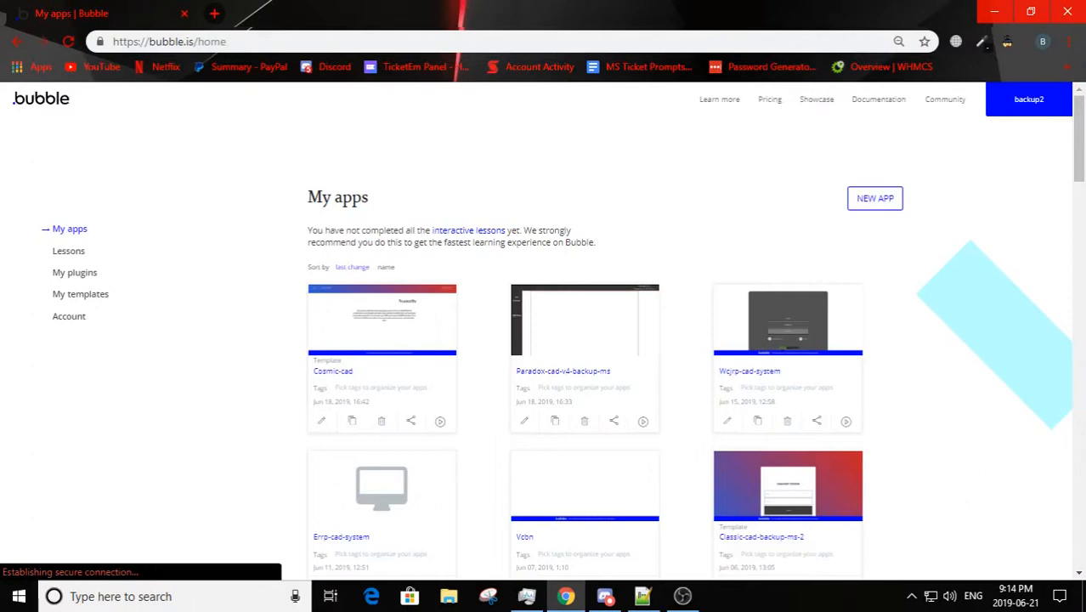
Step: Switch to Notepad++ and bring up the numbered list in CAD Steps.txt, from Login to Official Release
click(642, 596)
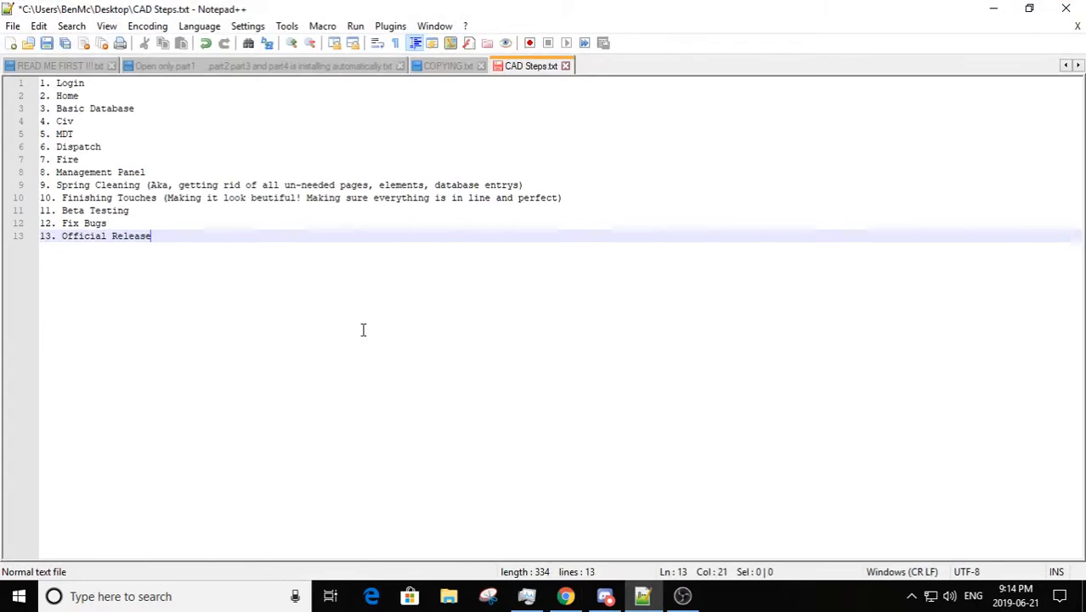
click(58, 83)
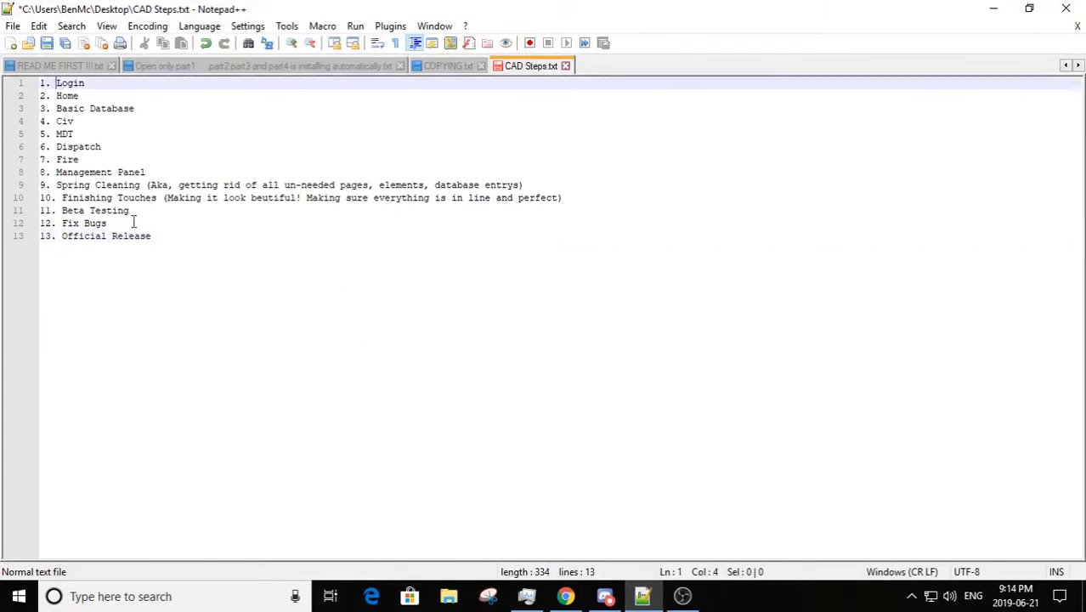
click(173, 259)
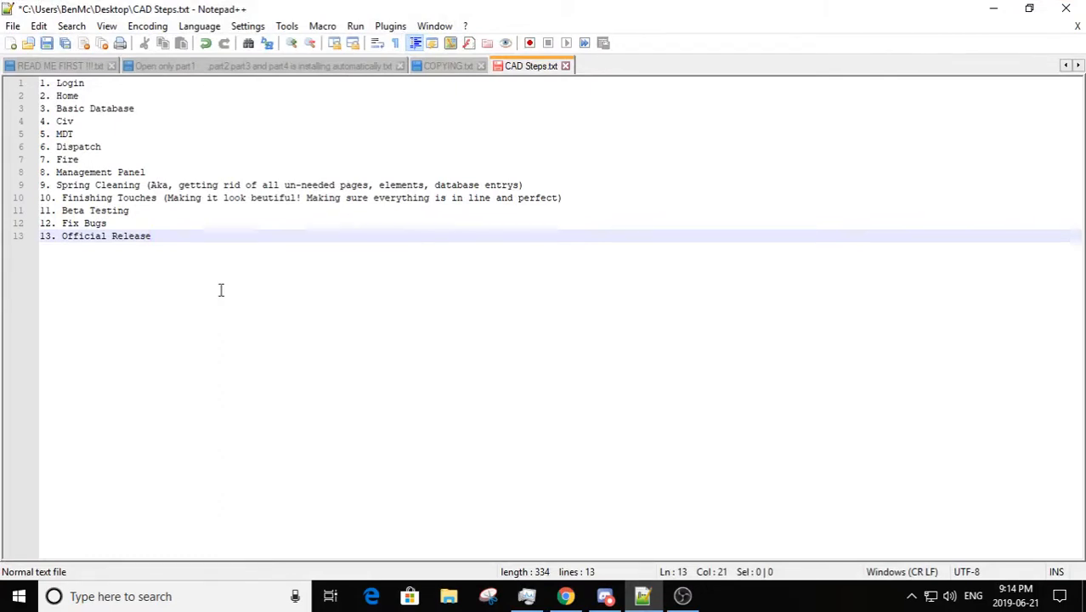
Step: Examine the first three items of the list: Login, Home and Basic Database
click(95, 85)
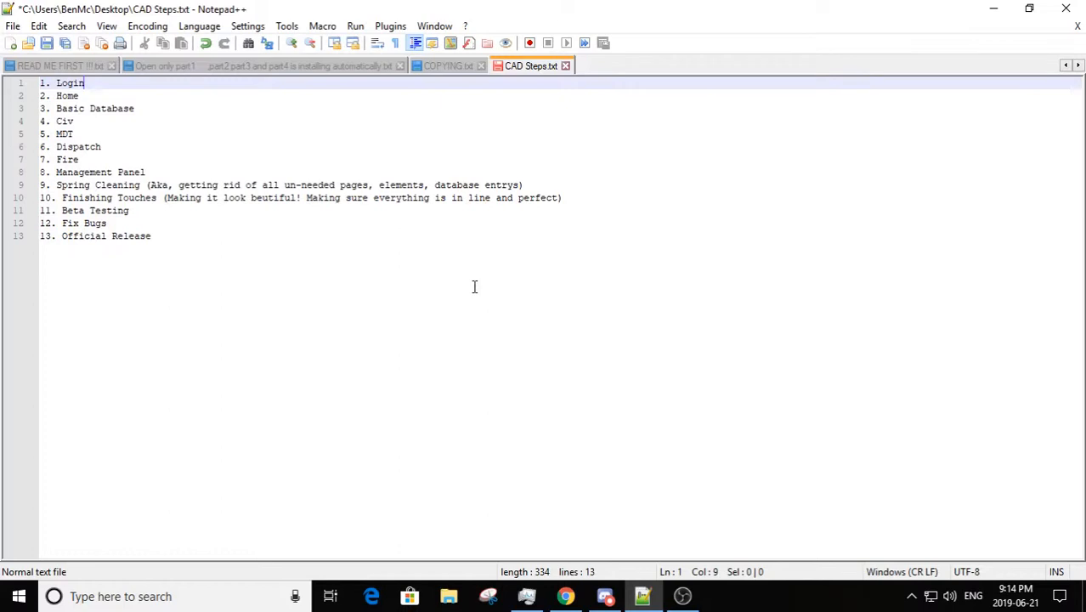
drag(102, 82, 52, 85)
click(98, 83)
click(87, 103)
drag(89, 96, 29, 94)
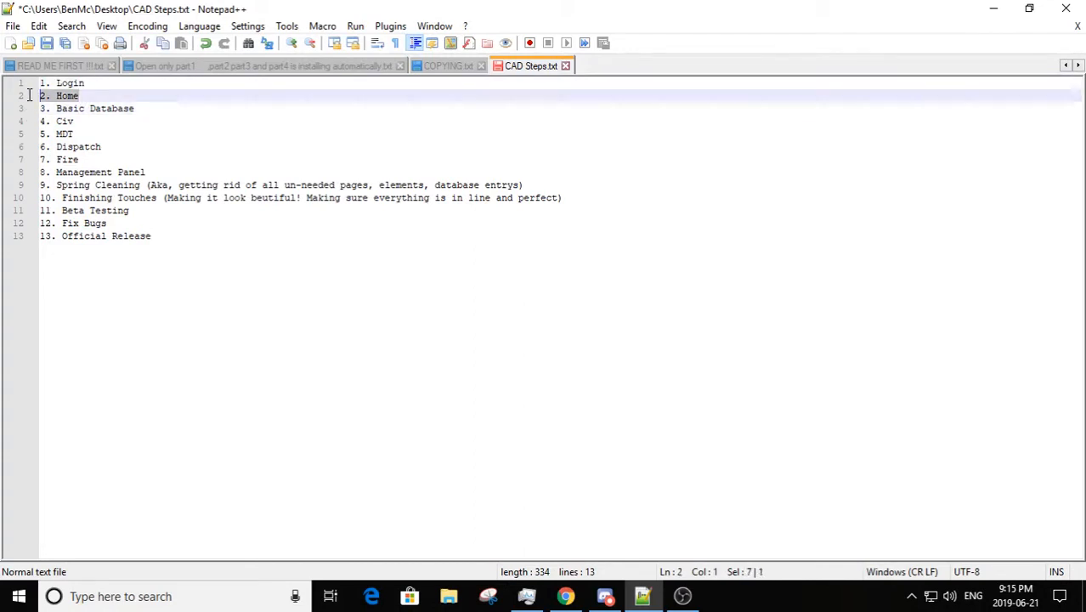
click(80, 96)
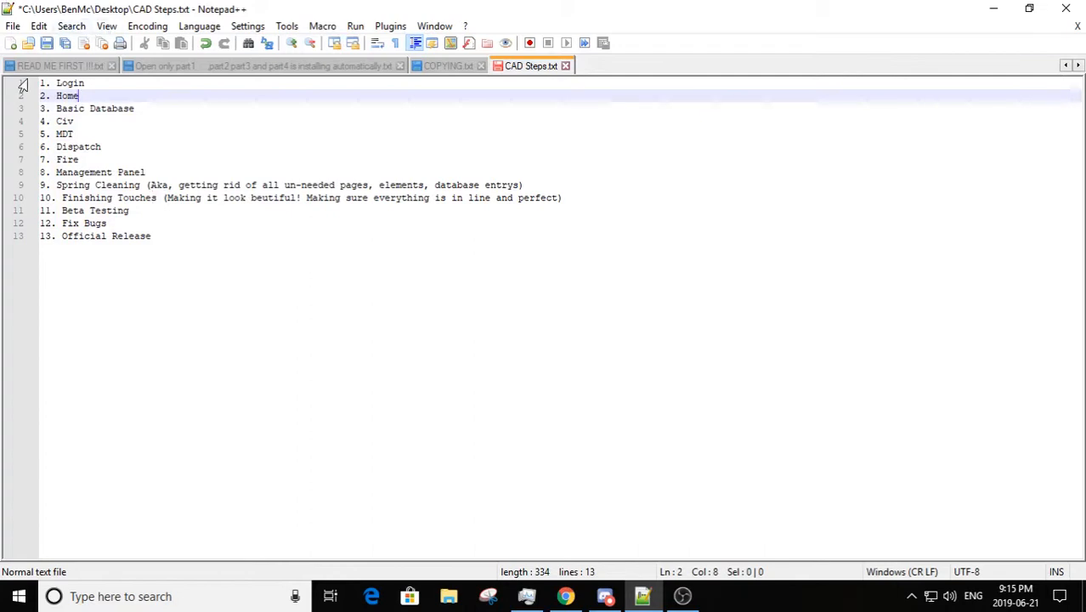
click(138, 108)
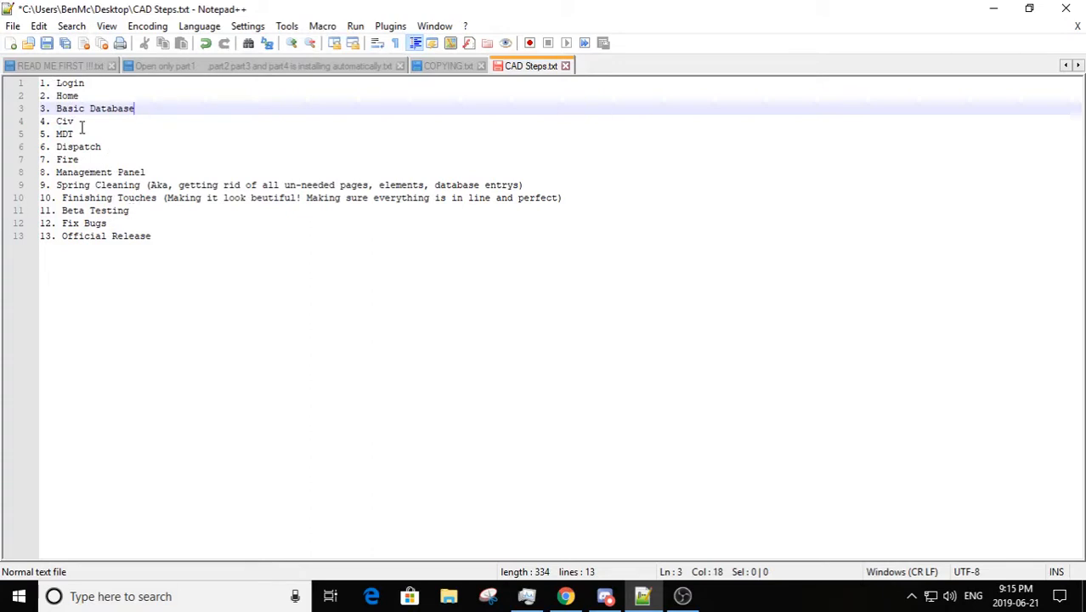
click(86, 82)
click(39, 81)
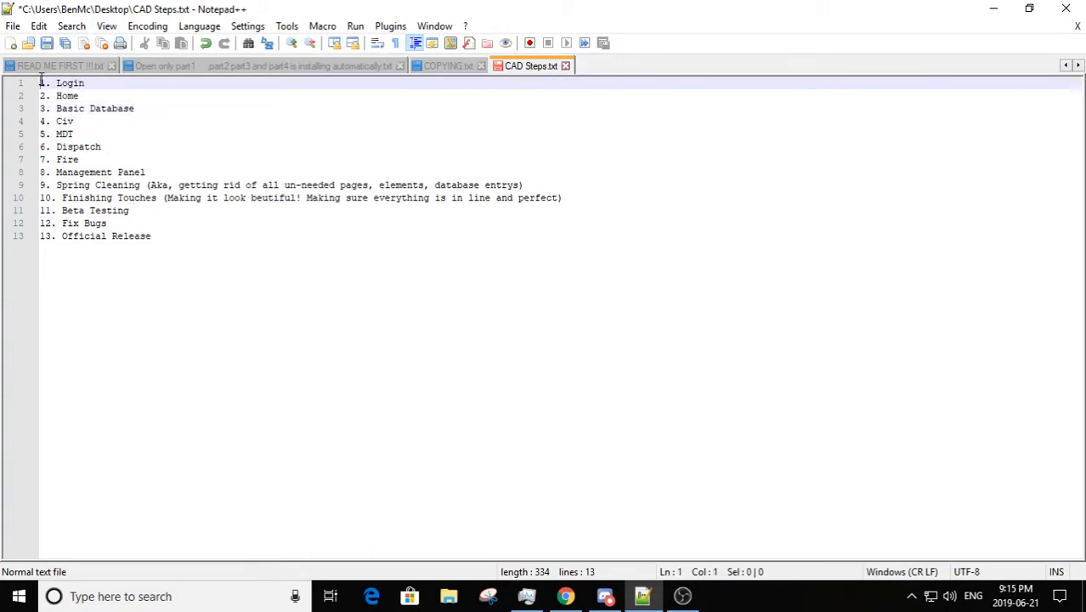
drag(40, 82, 114, 81)
click(119, 82)
drag(136, 108, 40, 111)
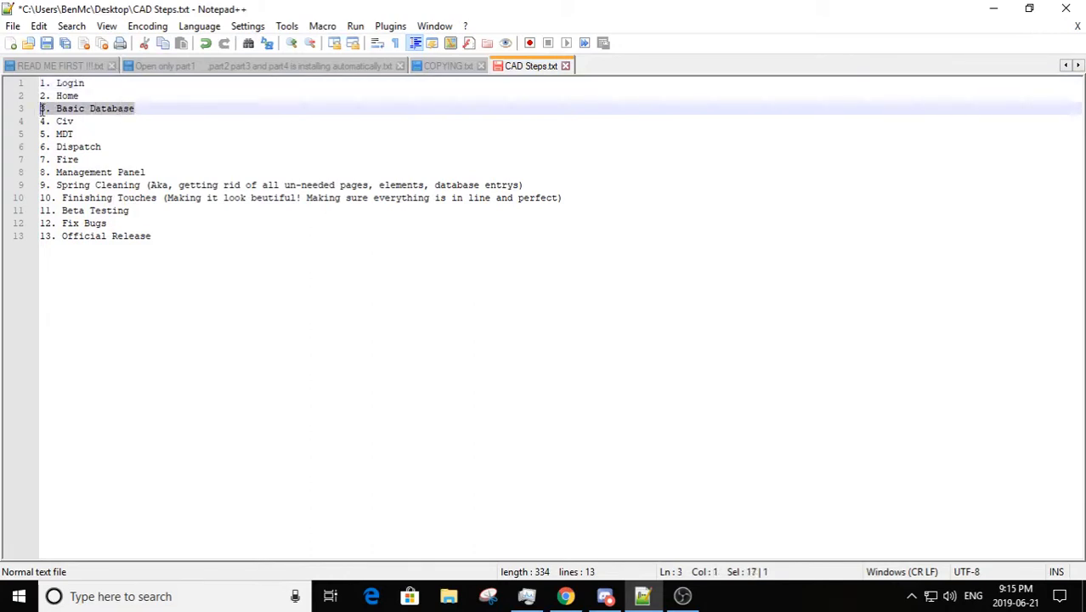
click(177, 106)
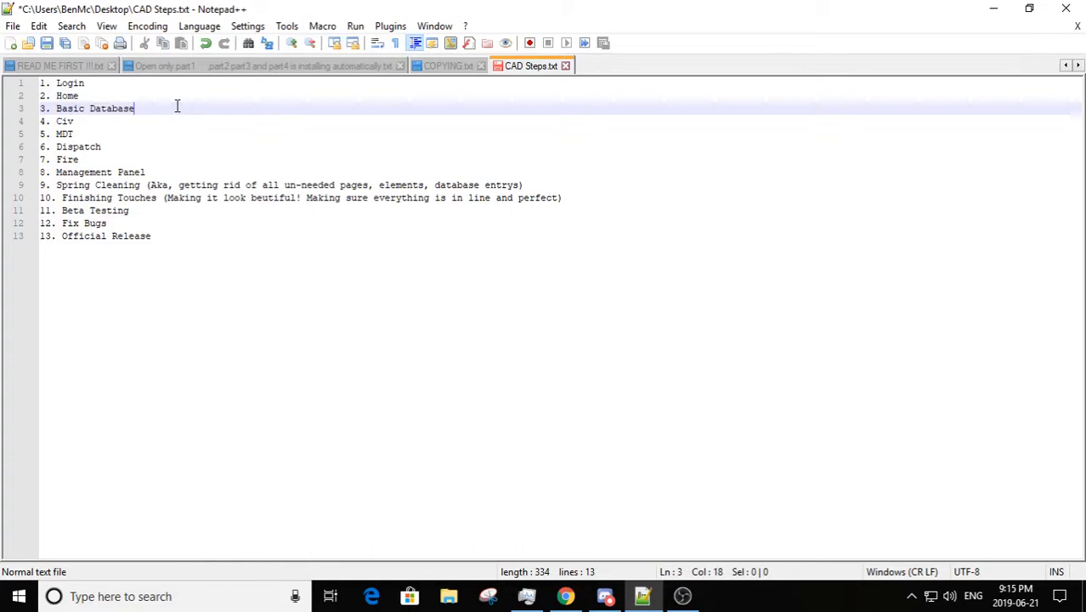
Step: Extend the first list item so it reads "Login & Starting"
click(140, 82)
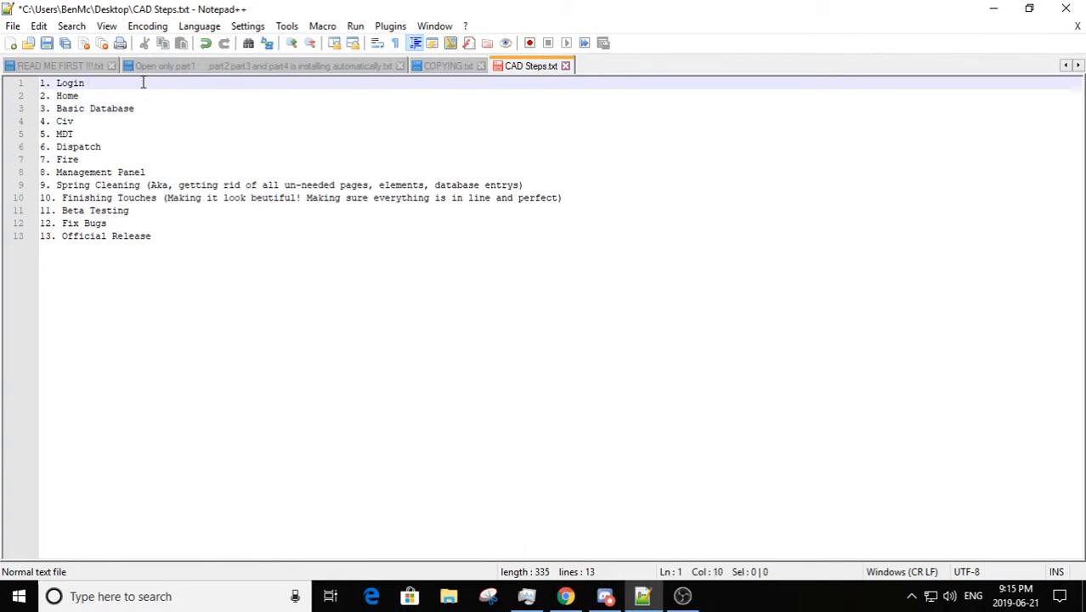
text(& Starting)
click(158, 259)
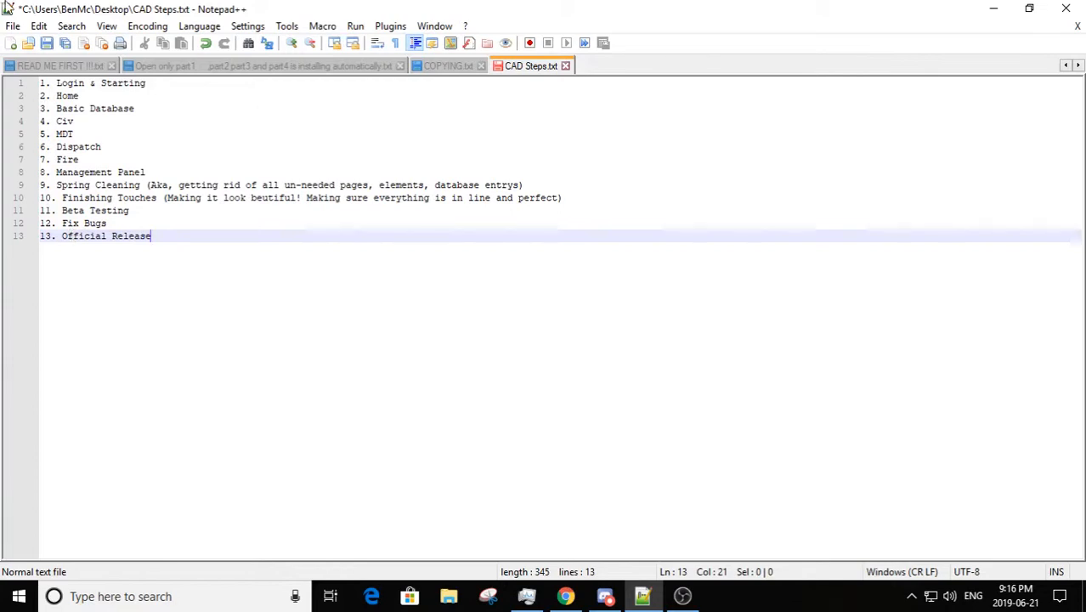
Step: Append "(Optional)" to the end of the Finishing Touches item
click(88, 121)
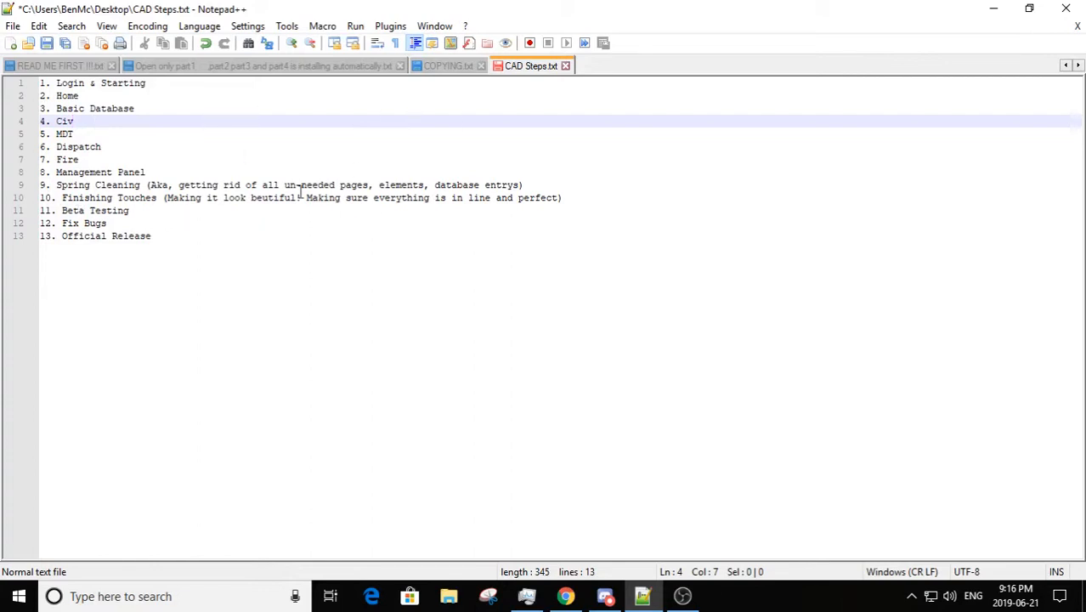
click(549, 186)
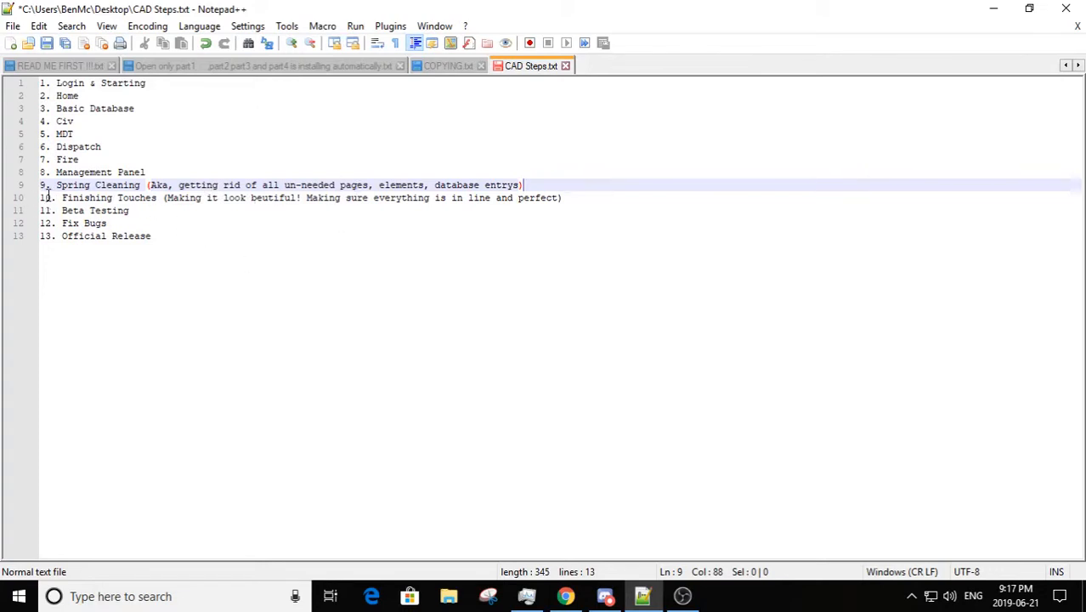
click(736, 196)
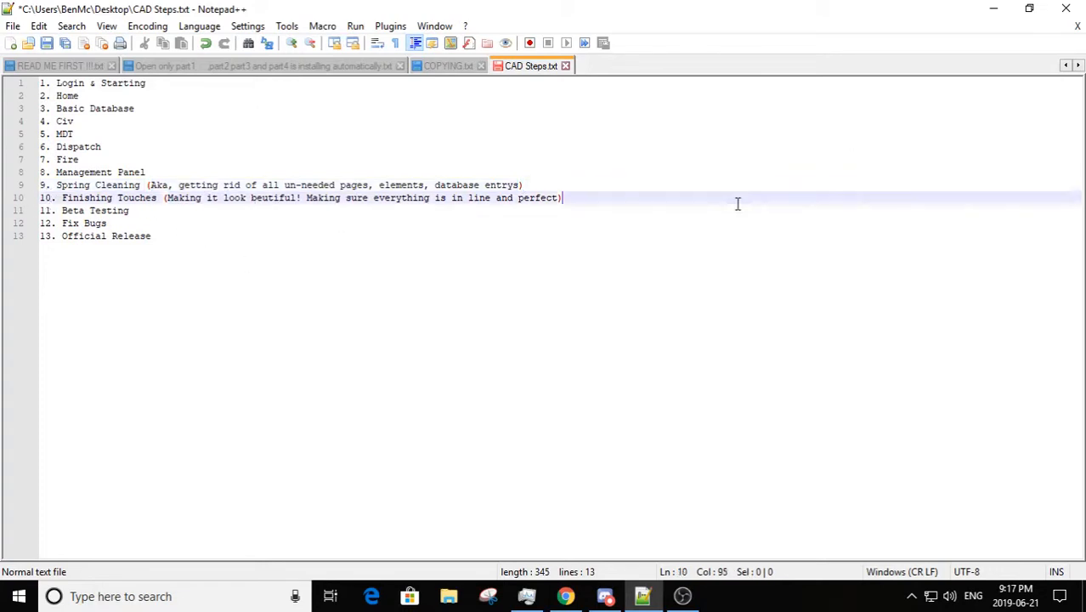
text((Optional))
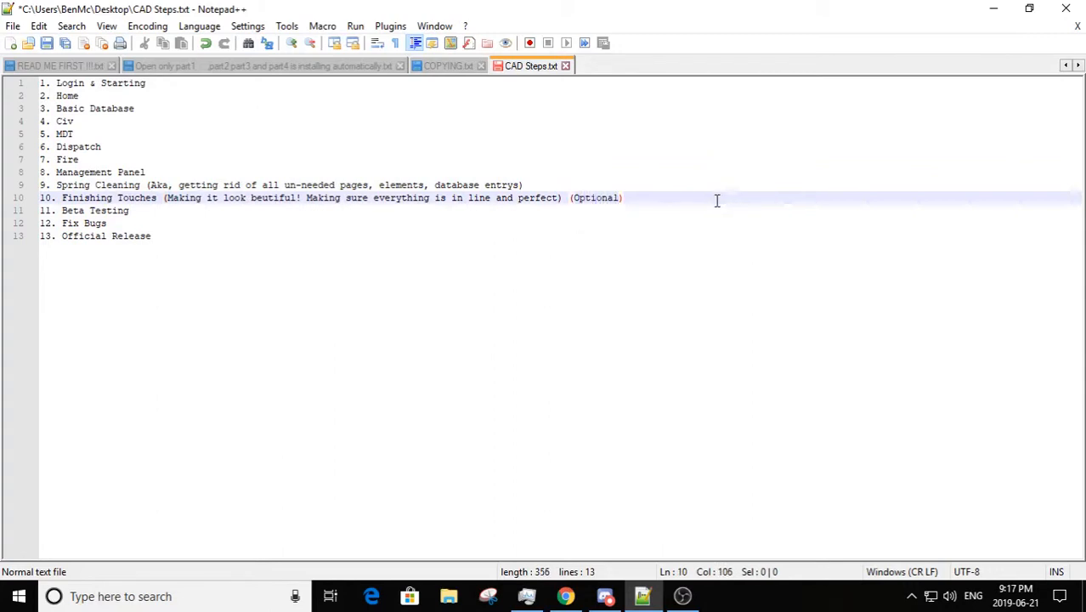
Step: Copy the "(Optional)" note to the end of the Spring Cleaning item, separated by a space
drag(719, 199, 568, 197)
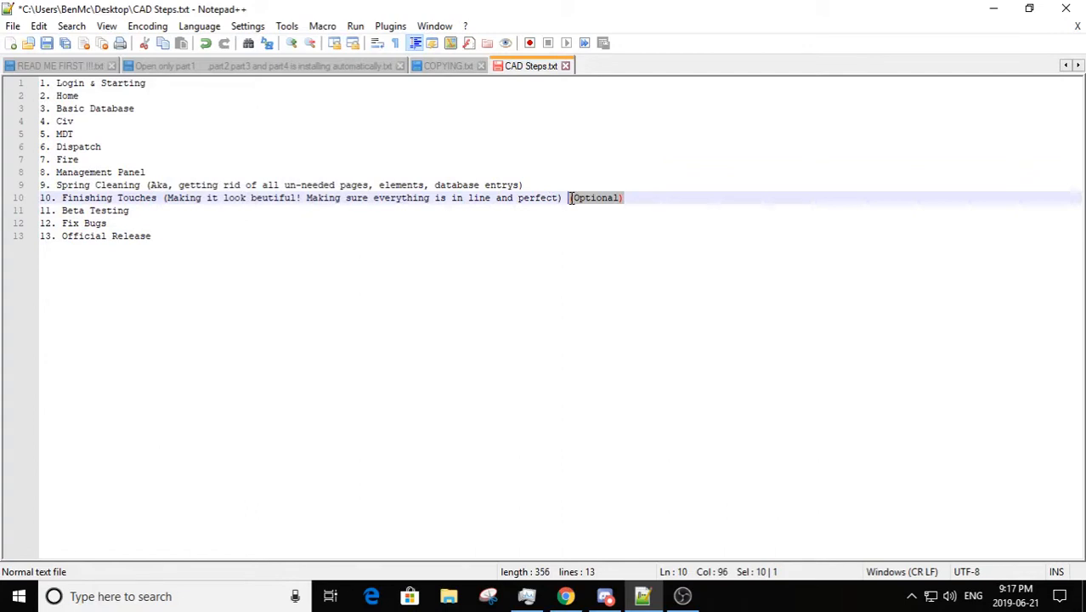
key(ctrl+c)
click(556, 186)
key(ctrl+v)
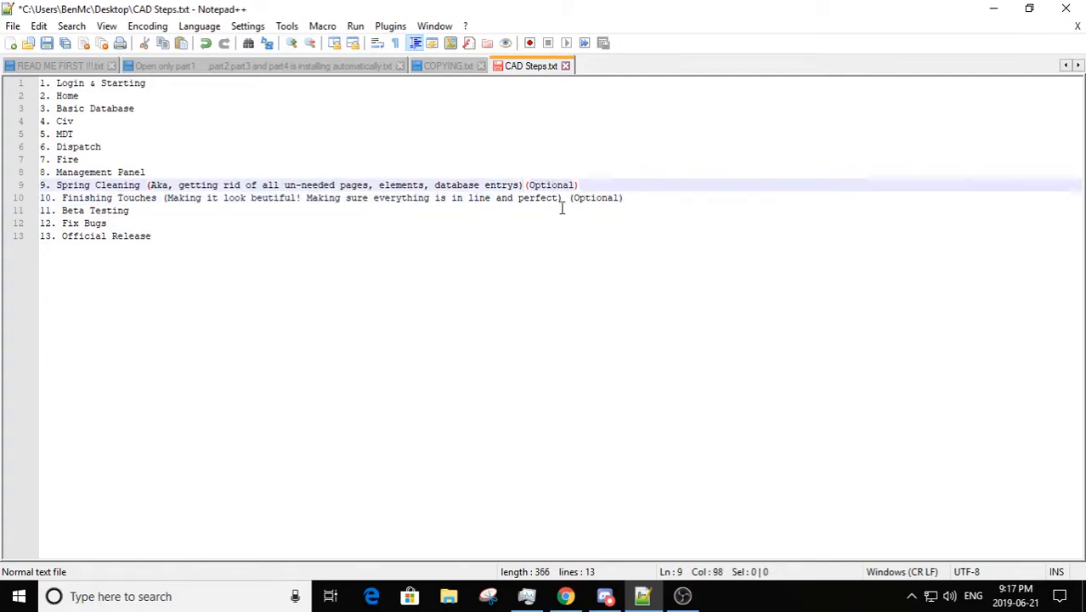
click(524, 184)
click(618, 197)
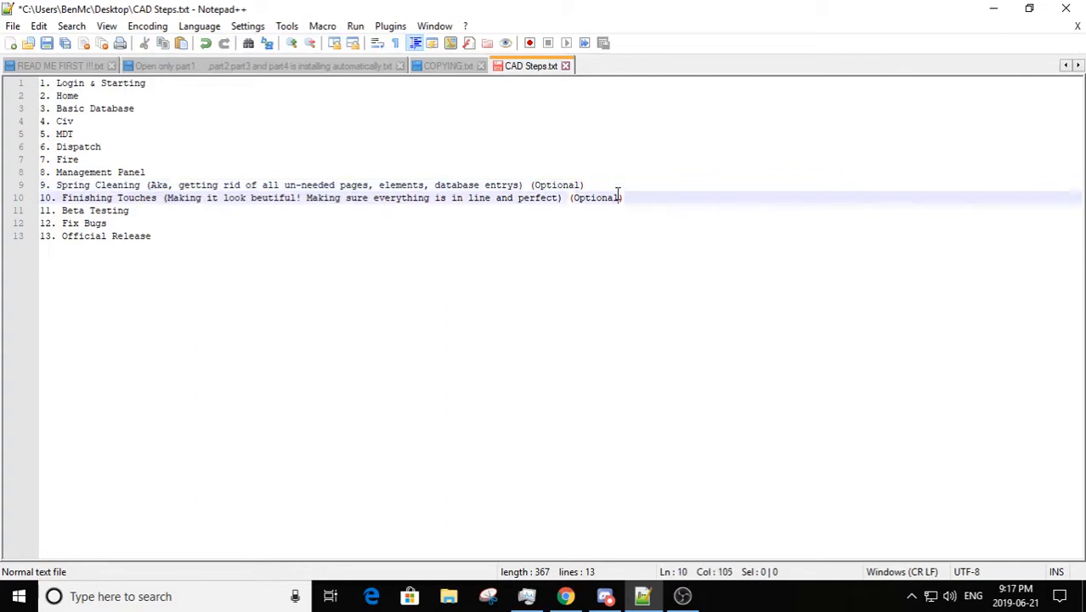
Step: Review the two optional items, followed by Beta Testing, Fix Bugs and Official Release
drag(634, 198, 20, 183)
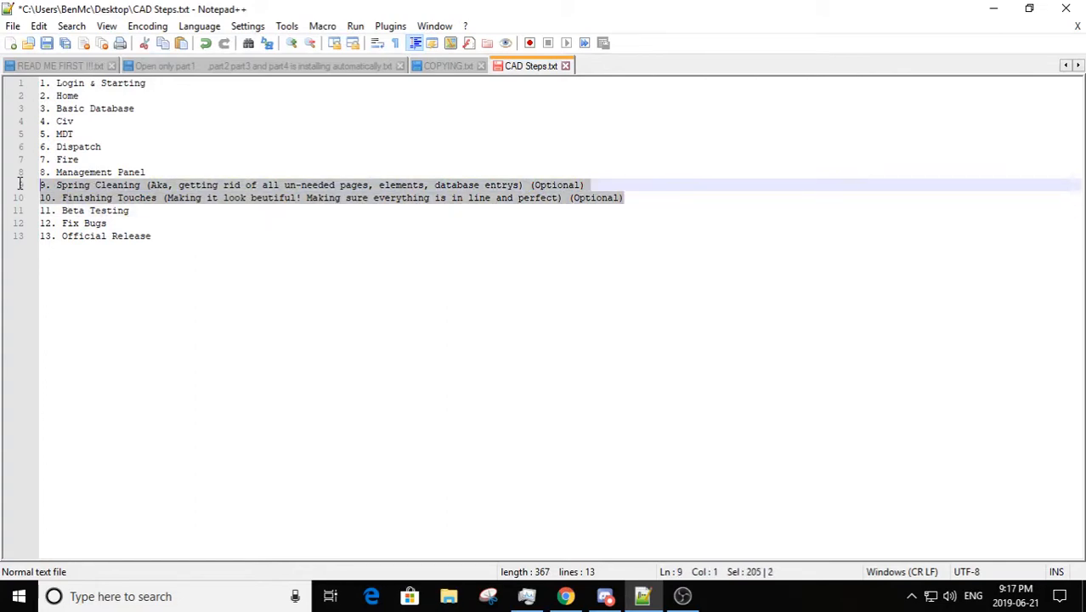
click(635, 197)
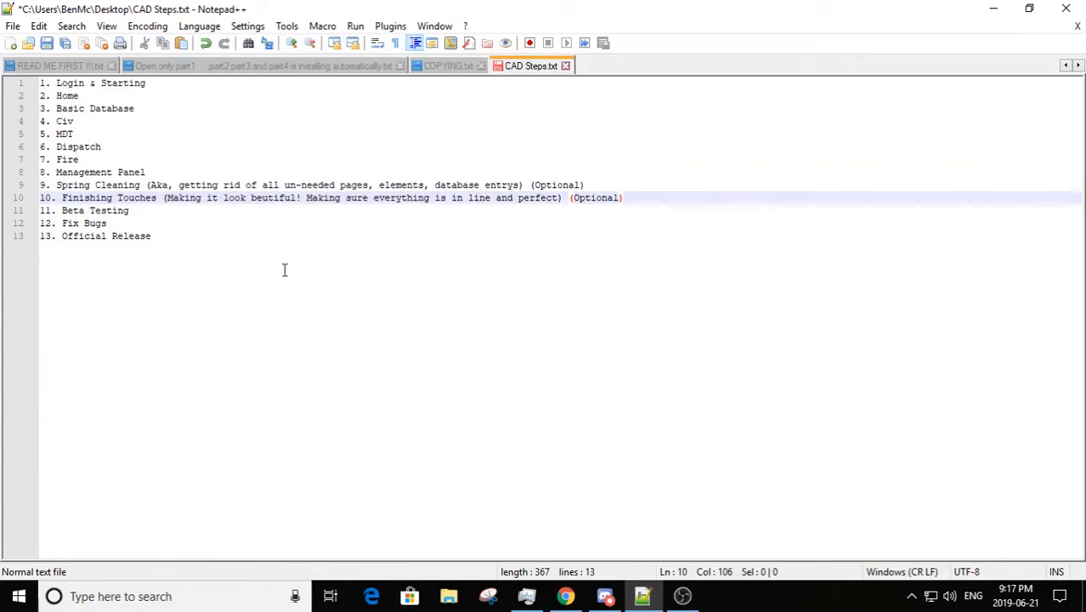
click(153, 214)
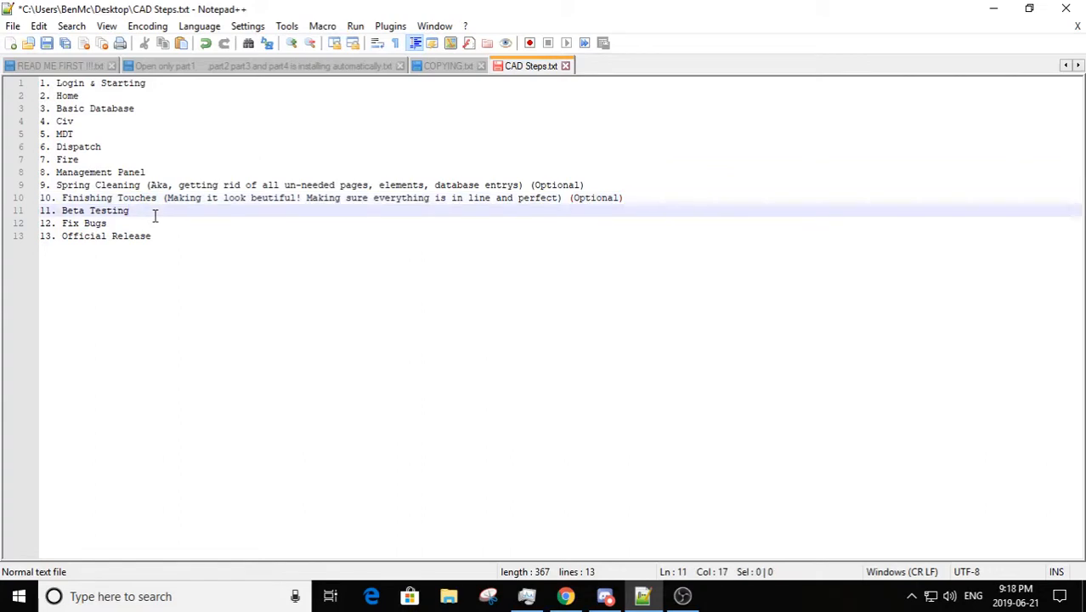
click(663, 196)
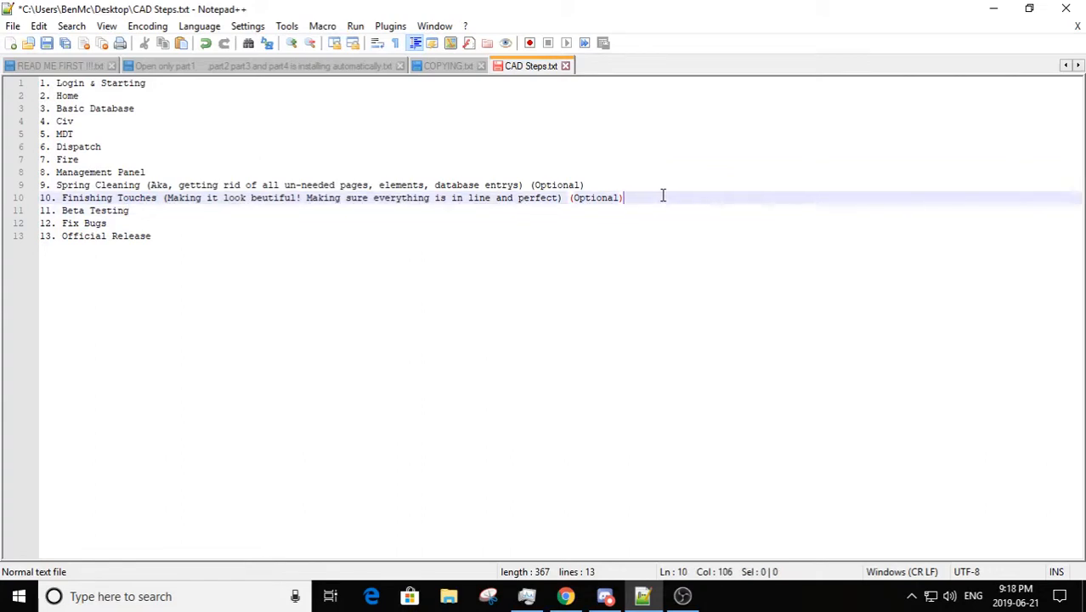
drag(663, 196, 27, 185)
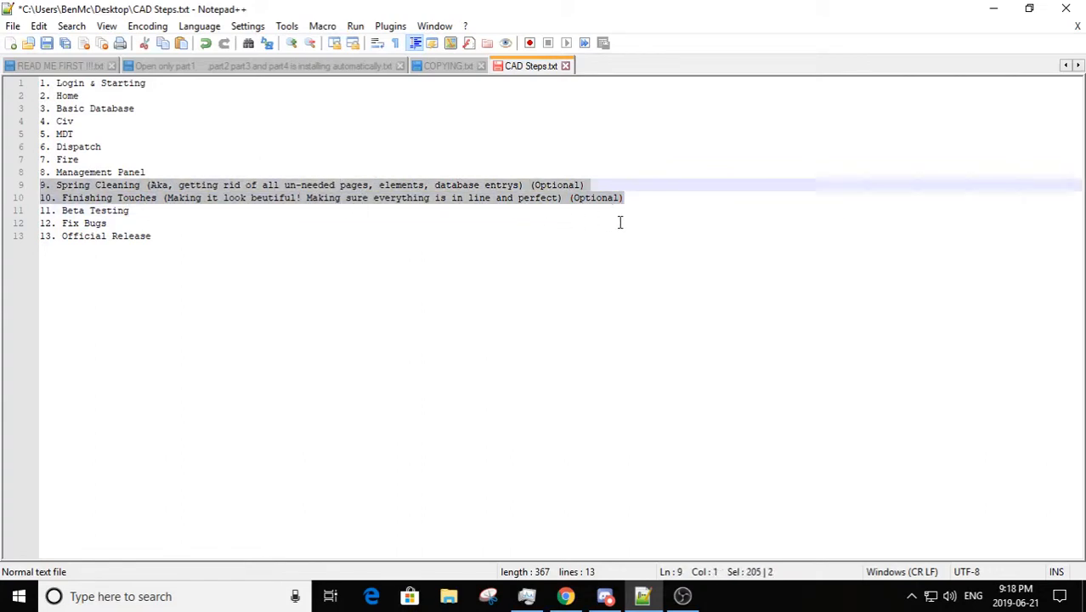
click(657, 198)
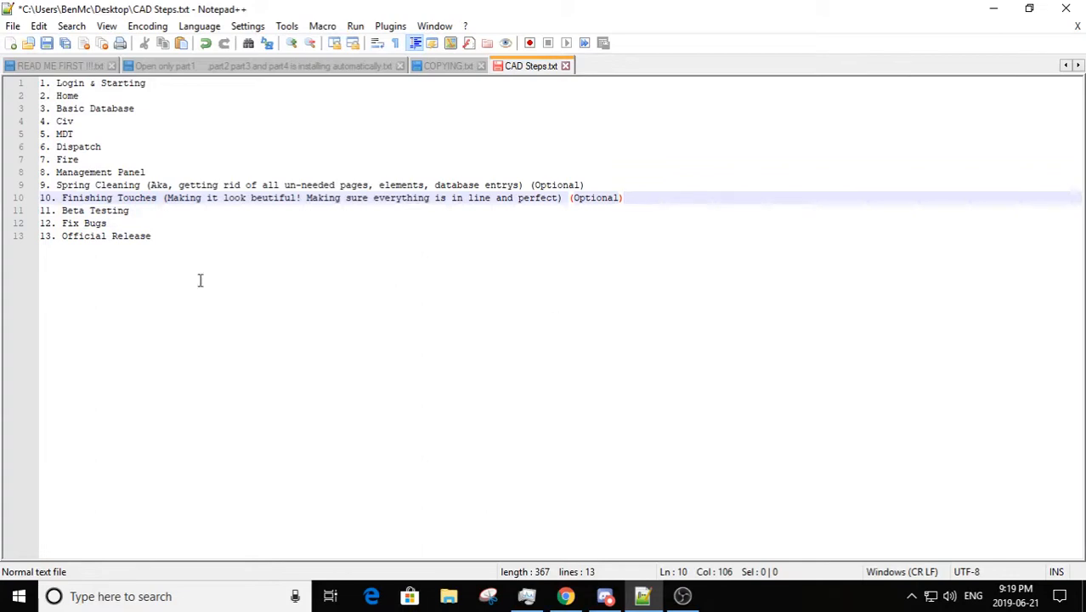
click(48, 209)
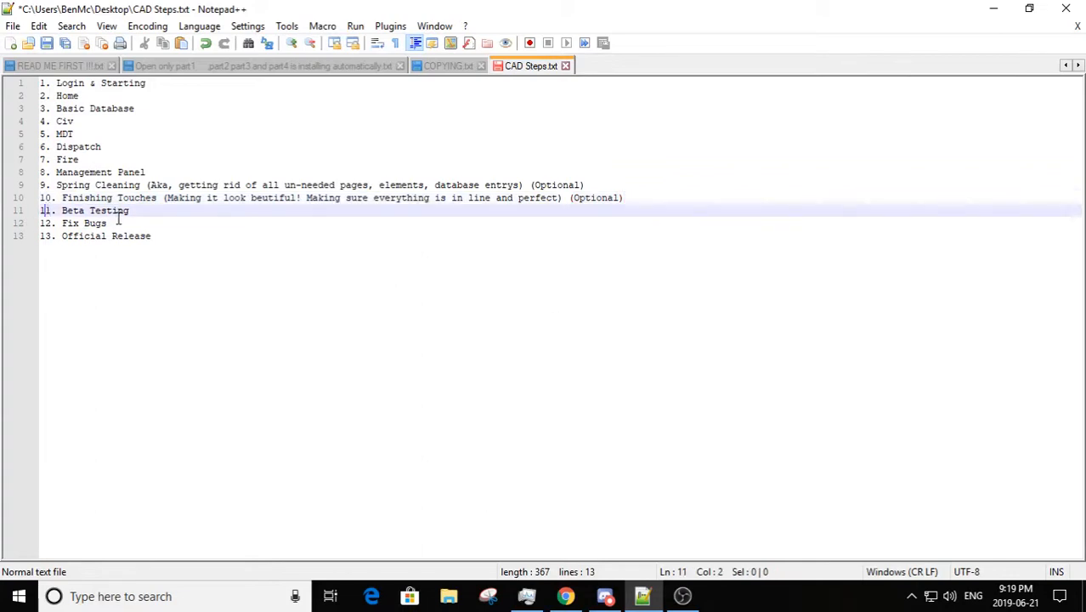
click(150, 211)
click(129, 235)
key(Up)
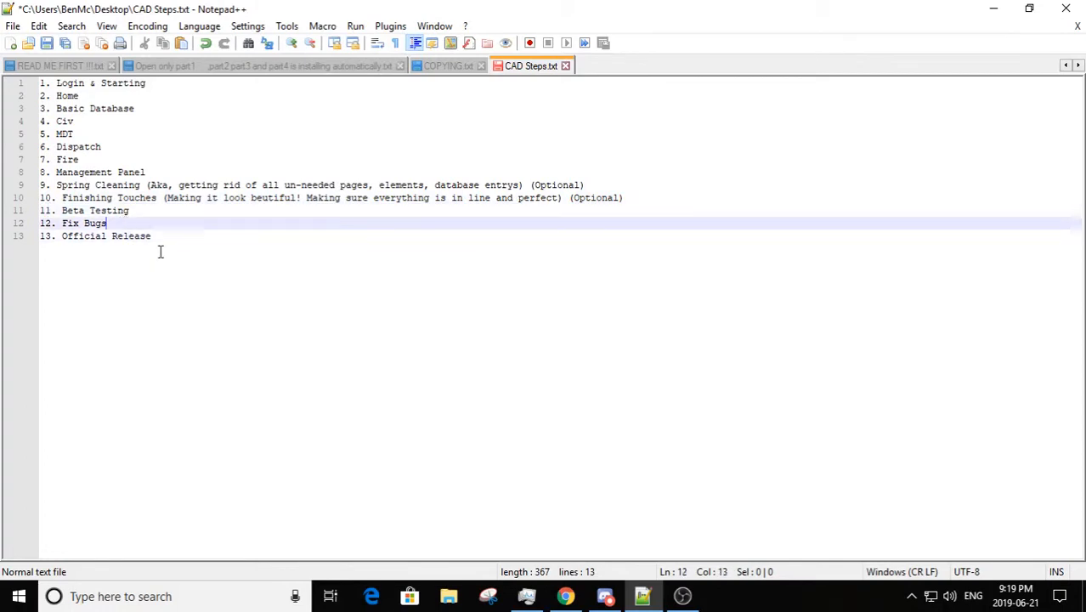
click(204, 250)
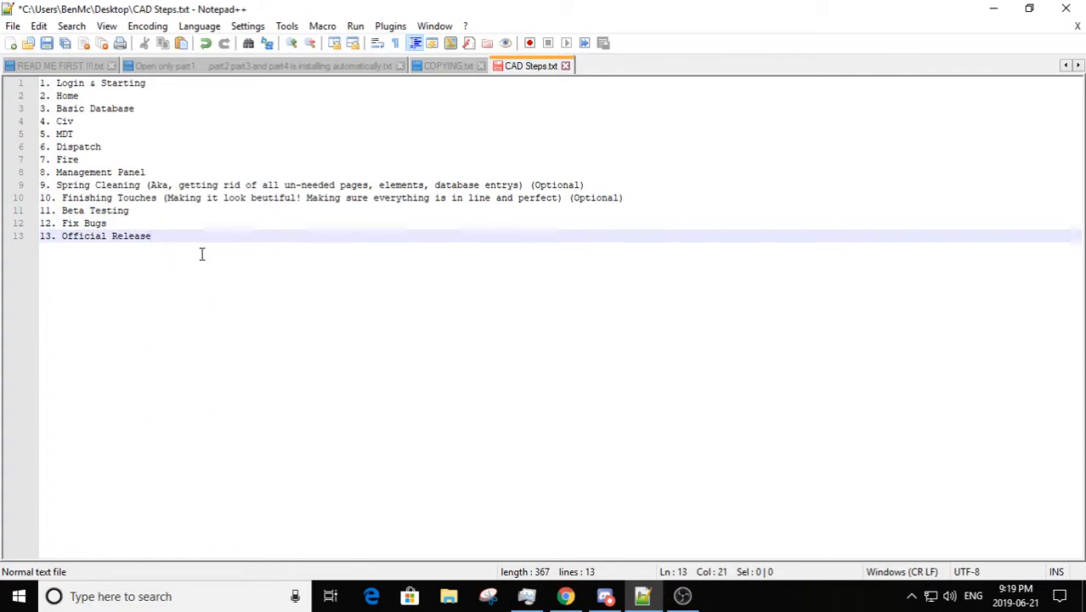
drag(179, 247, 17, 211)
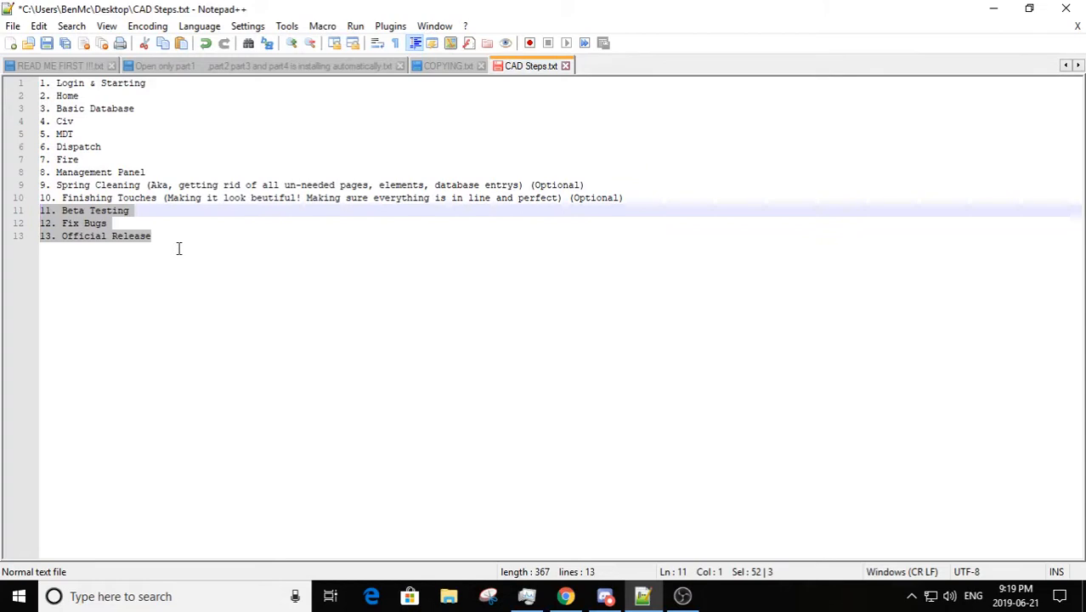
Step: Append the note "(Part a) & Part B" to the Beta Testing item
click(149, 214)
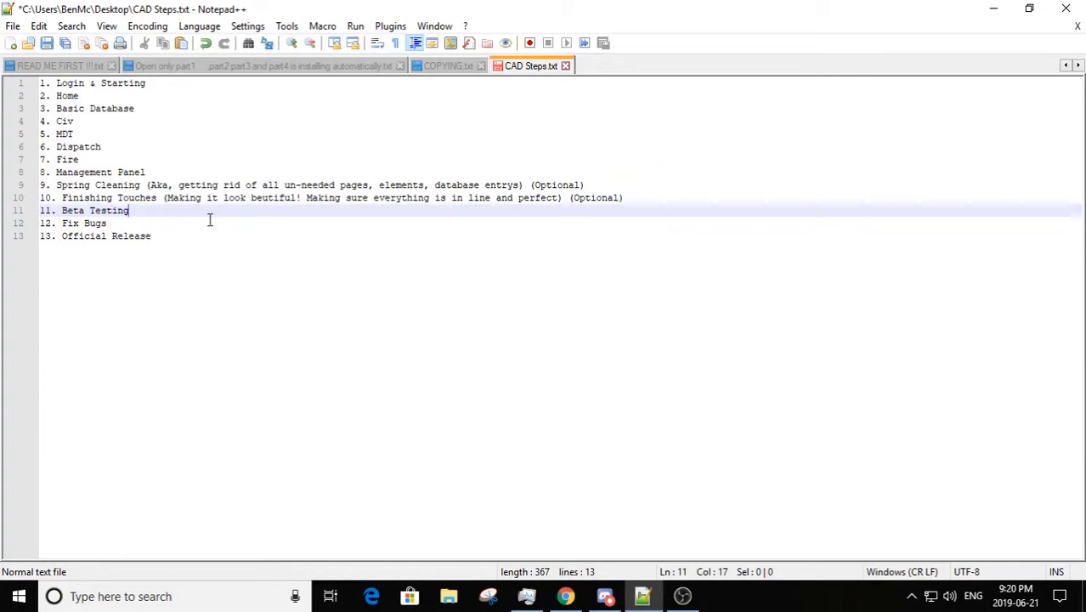
text((Part a)
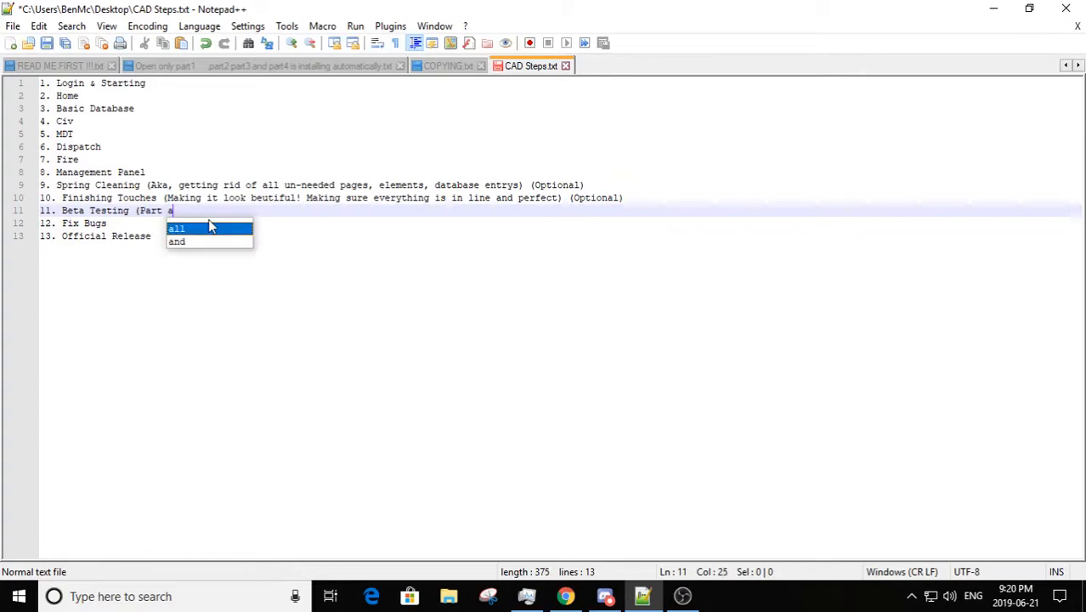
text() )
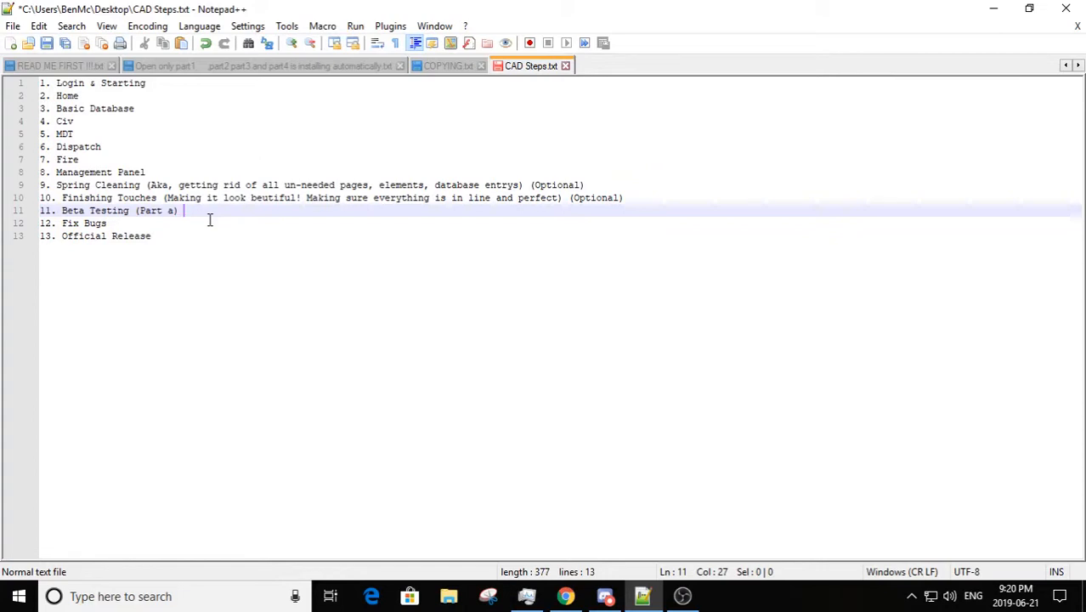
text(& Part B)
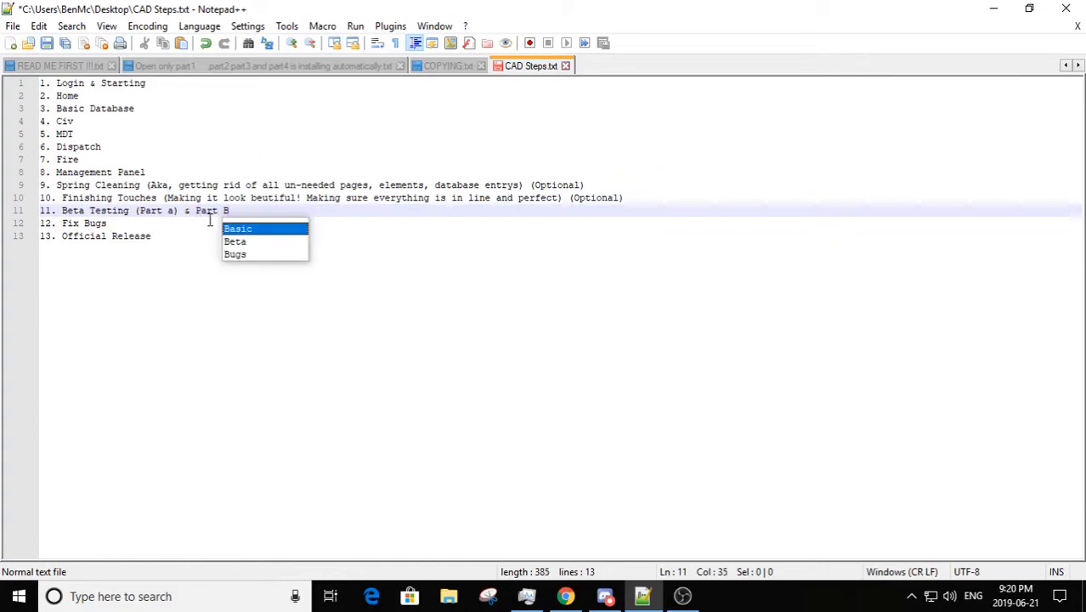
Step: Correct the Beta Testing note to read "(Part a & Part b)", with both parts inside one pair of parentheses
click(179, 211)
key(BackSpace)
click(238, 218)
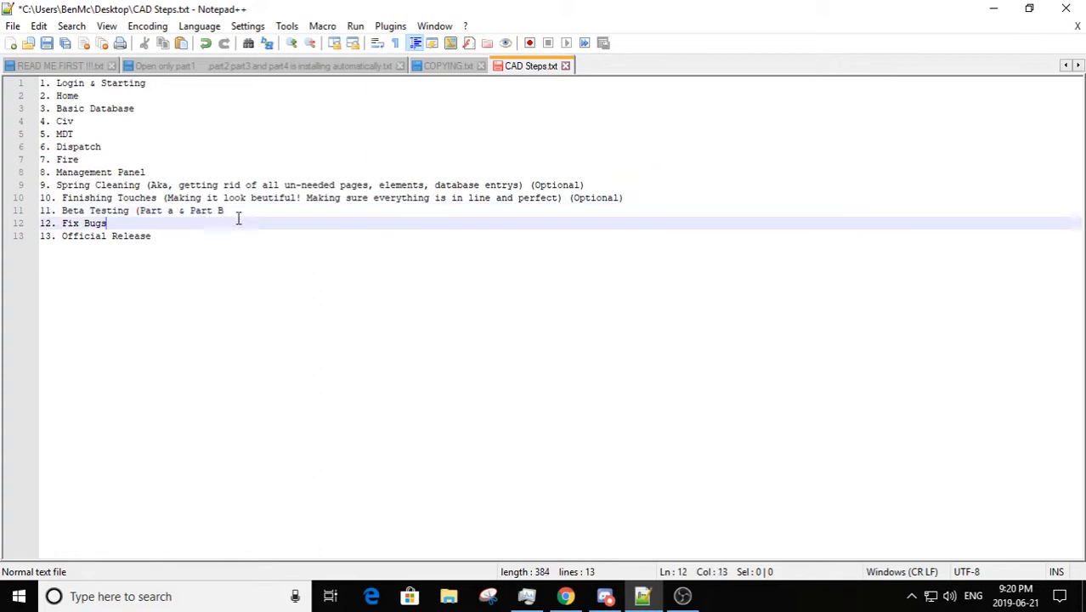
click(229, 209)
key(BackSpace)
text(b))
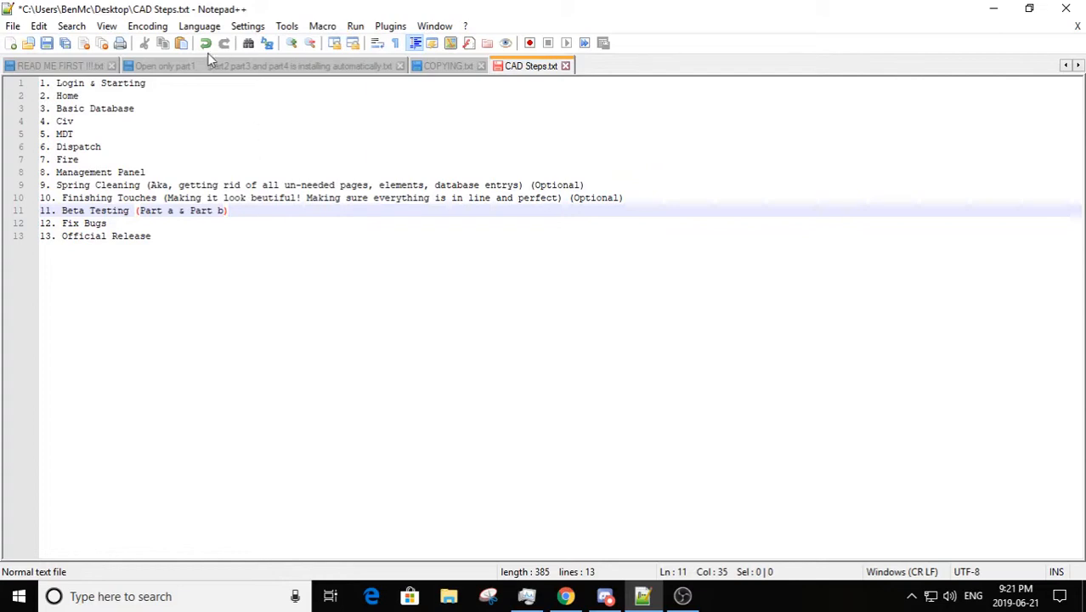
Step: Review the Beta Testing, Fix Bugs and Official Release items at the end of the outline
click(133, 228)
drag(133, 230, 111, 223)
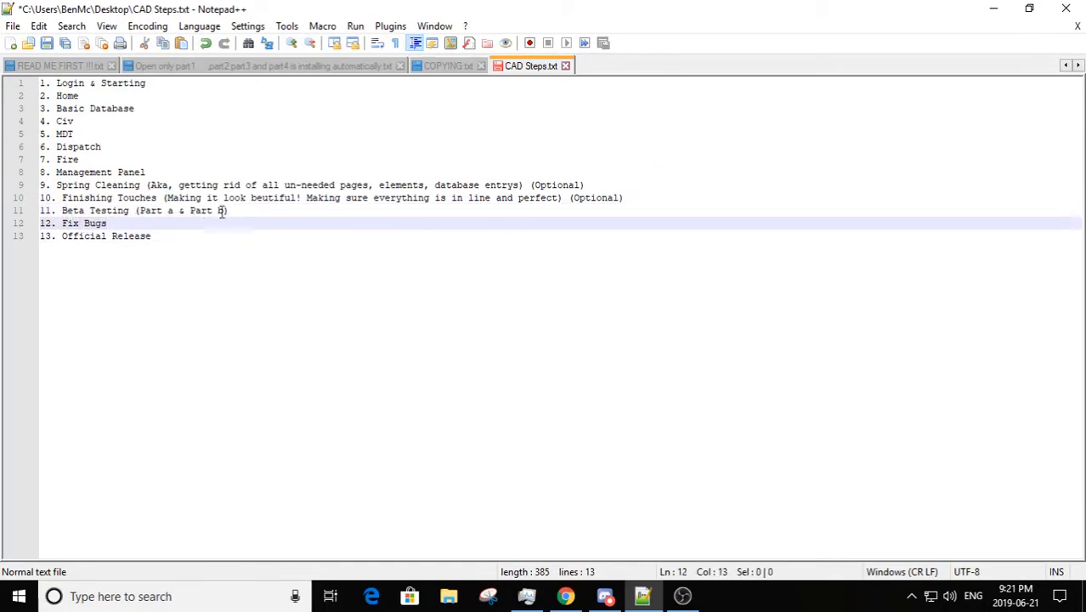
drag(243, 212, 25, 210)
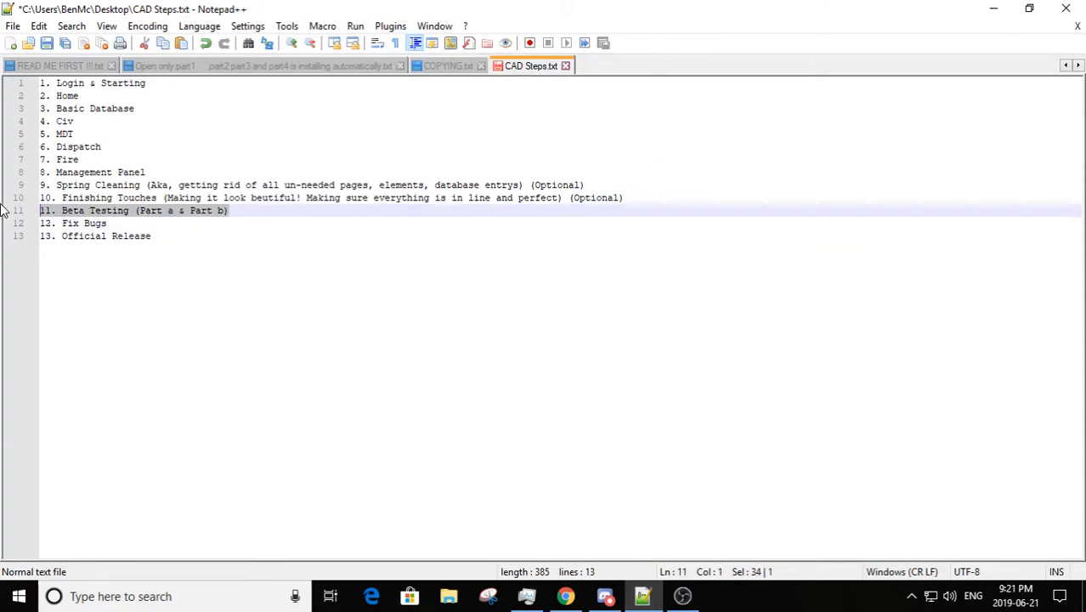
click(134, 235)
click(171, 234)
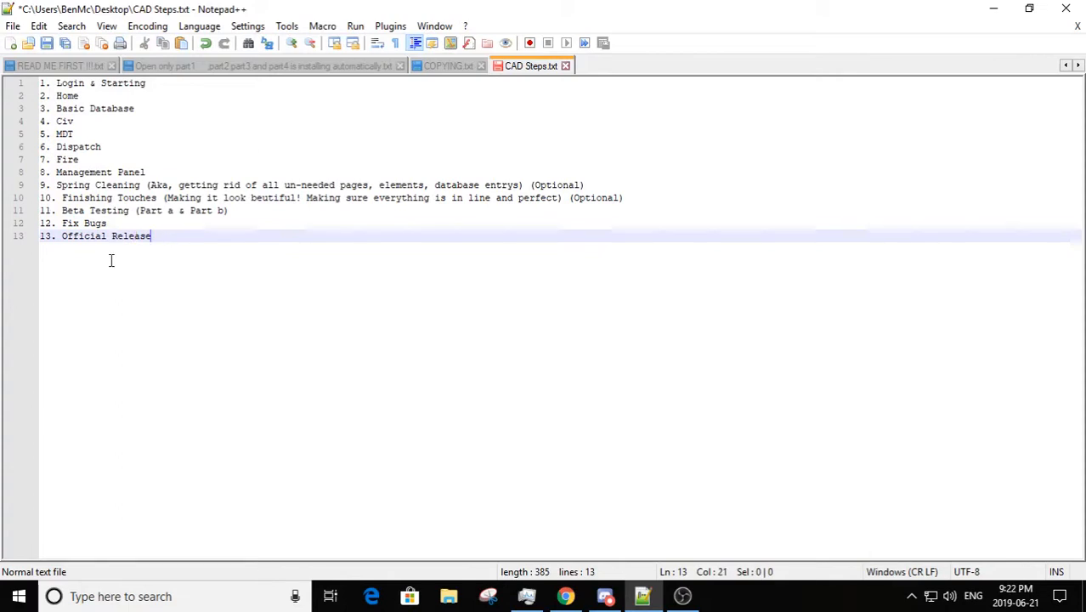
mouse_move(18, 237)
mouse_down()
mouse_move(20, 222)
mouse_move(19, 240)
mouse_up()
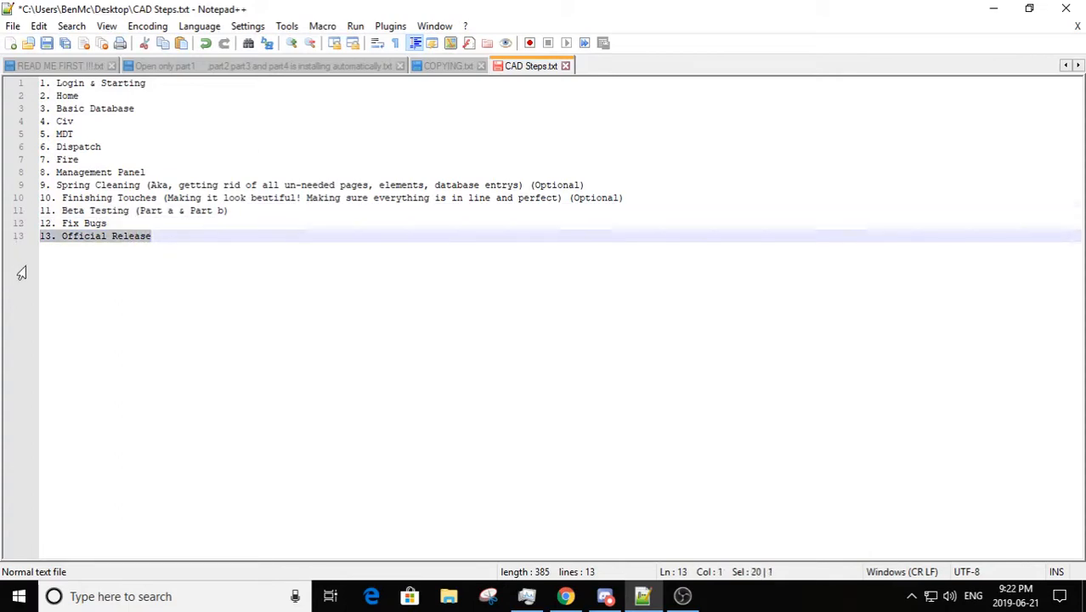
click(178, 246)
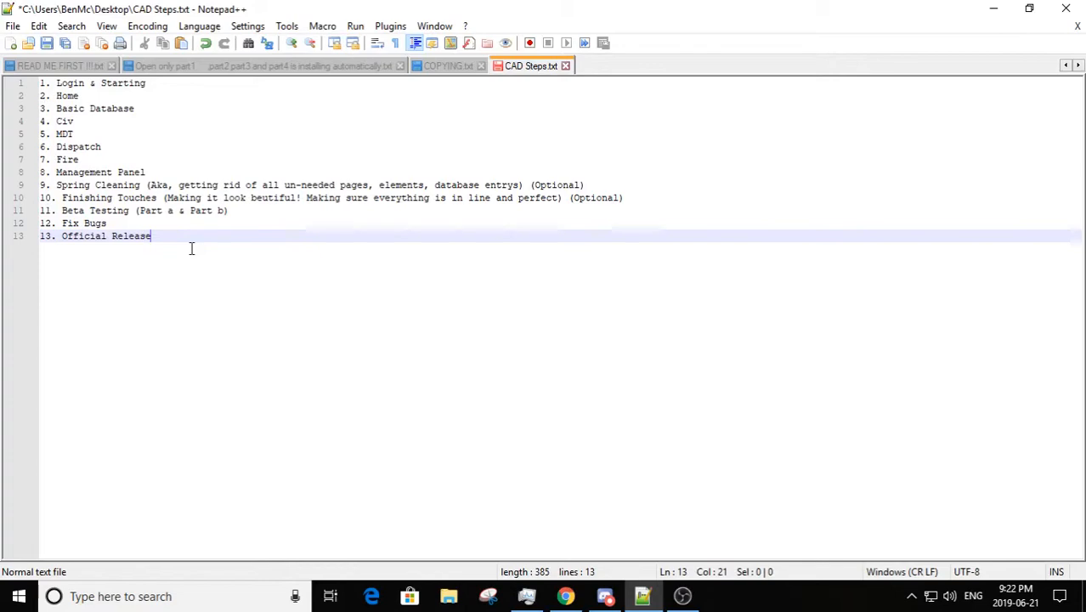
click(683, 596)
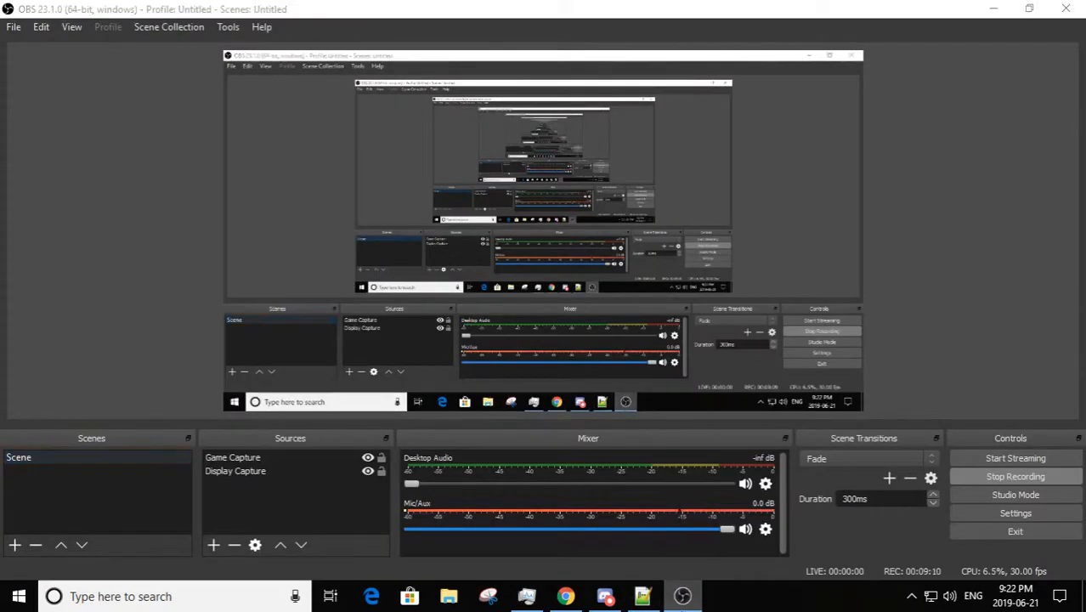
click(683, 595)
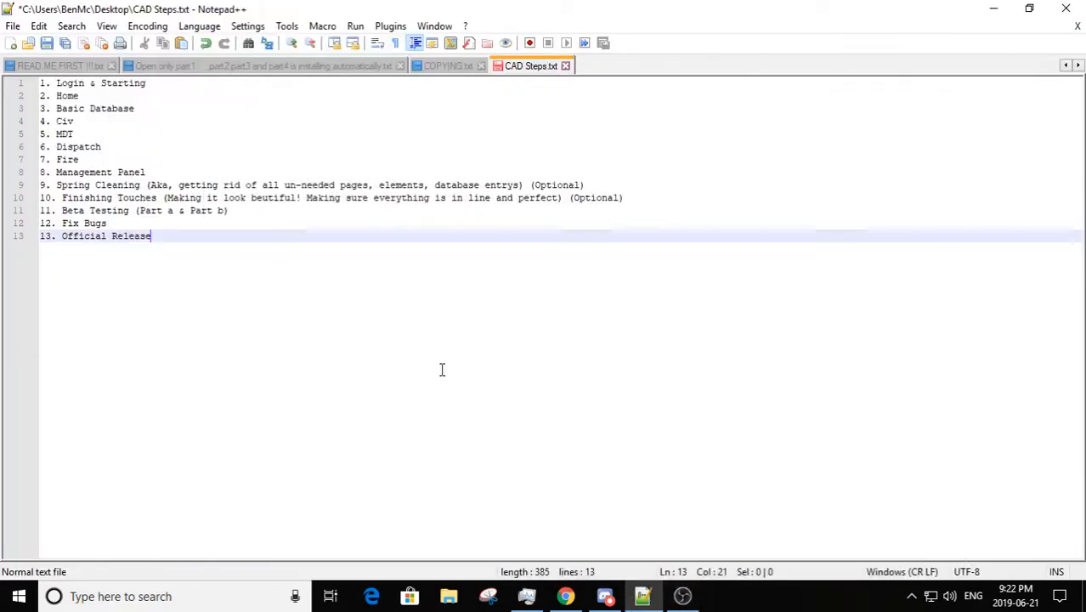
key(ctrl+a)
click(229, 256)
key(ctrl+a)
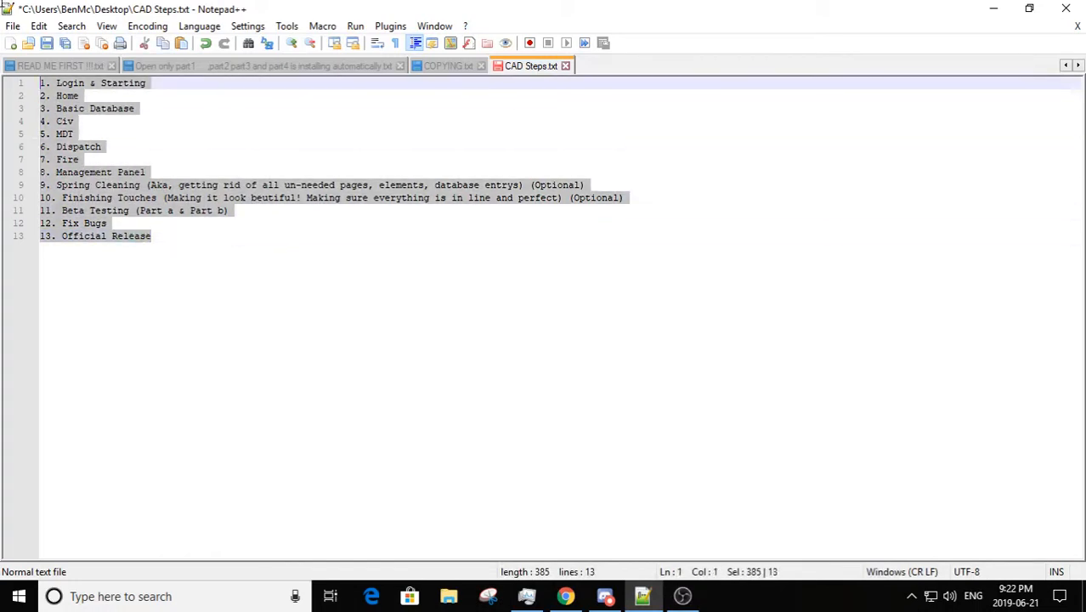
click(322, 262)
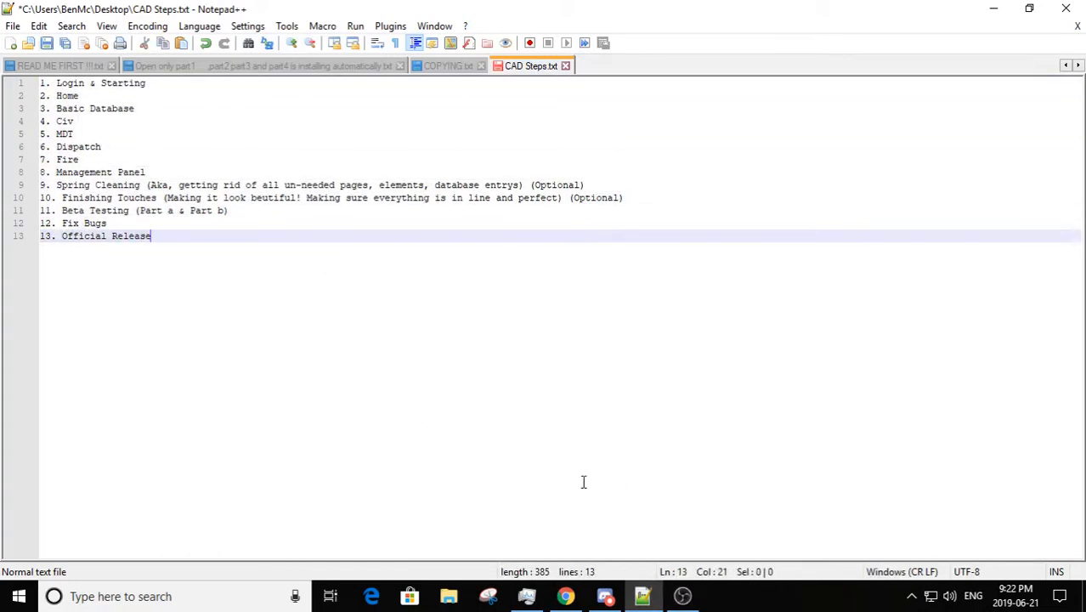
Step: Switch to Chrome and open the form for creating a new Bubble app
click(565, 596)
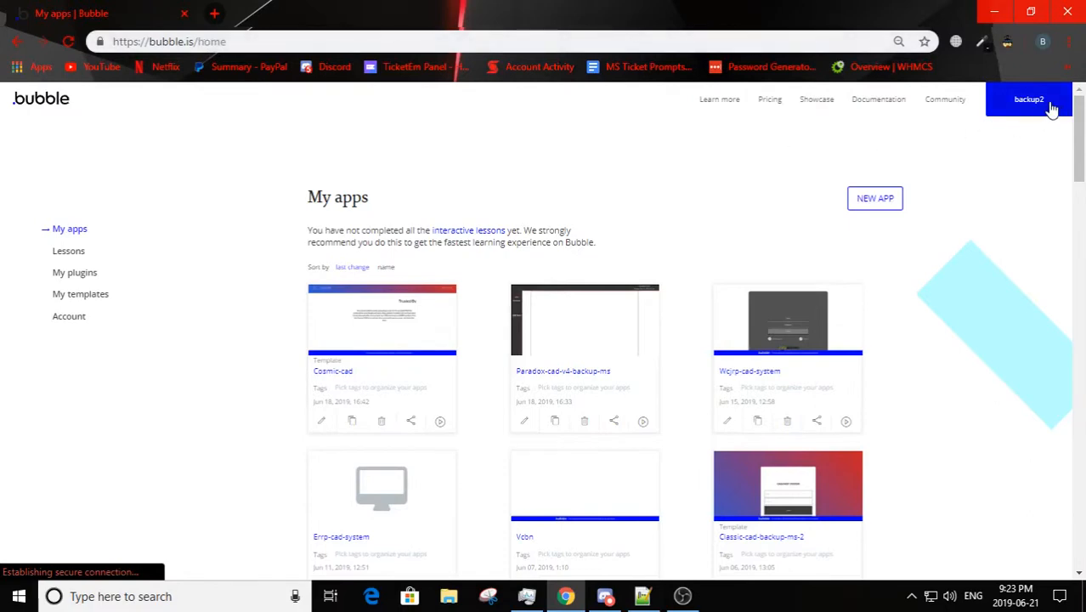
click(876, 199)
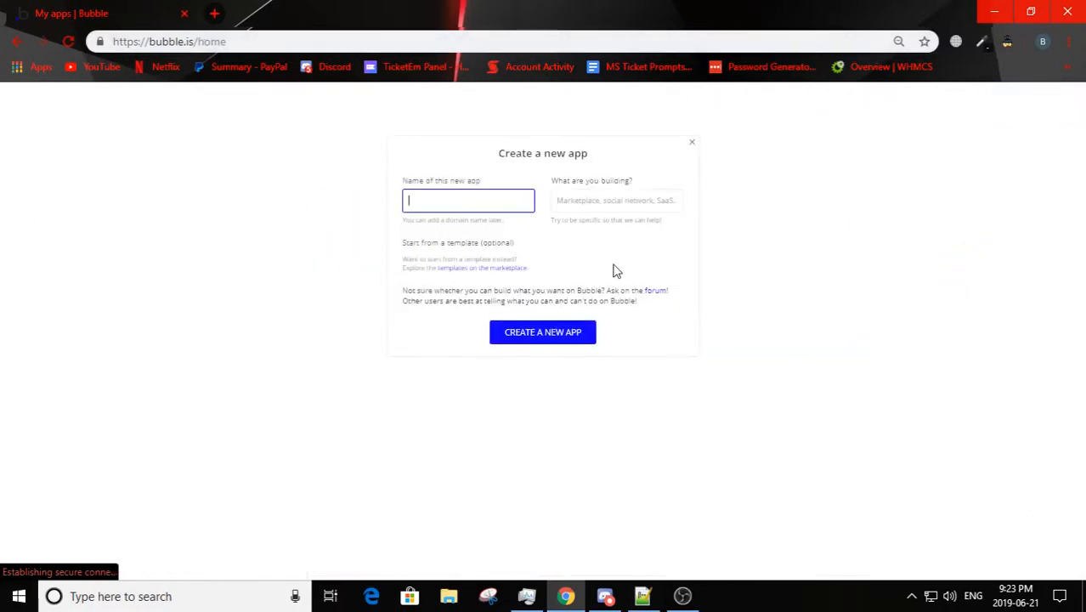
click(595, 192)
click(589, 255)
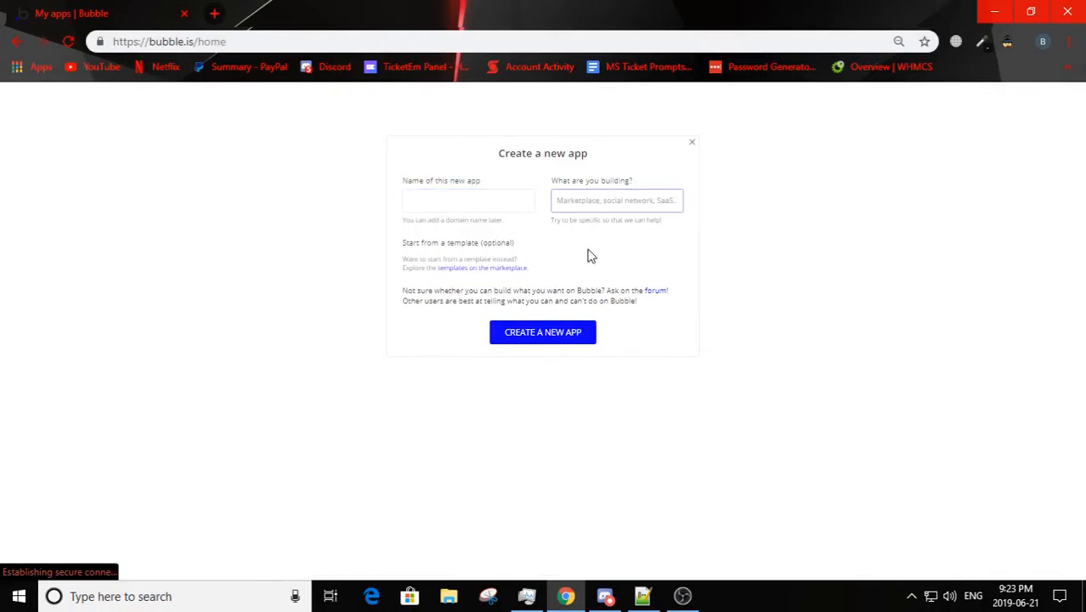
click(464, 207)
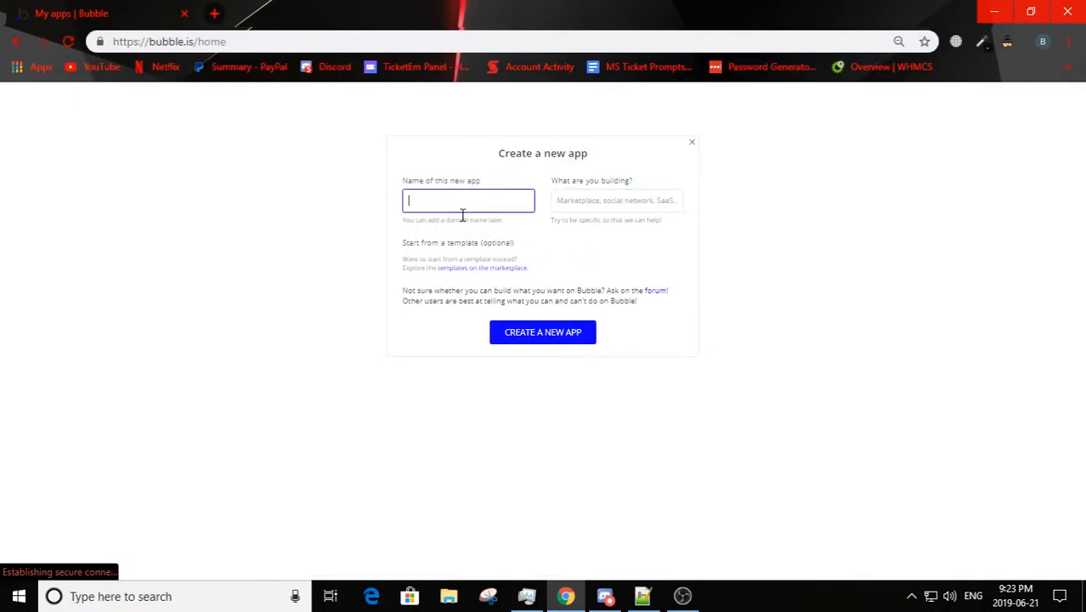
click(595, 202)
text(Mar)
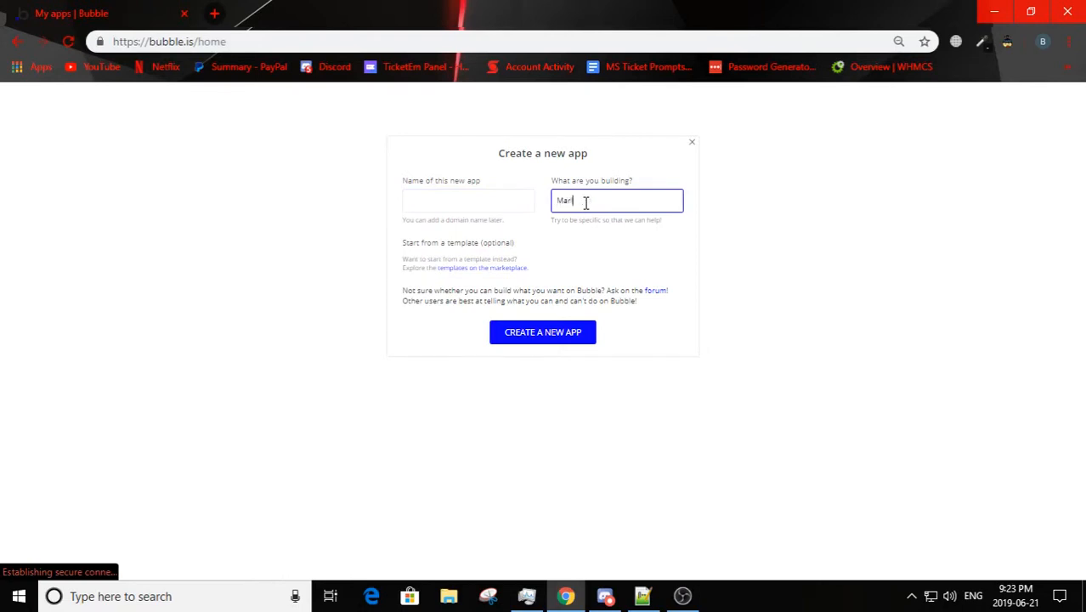
key(Return)
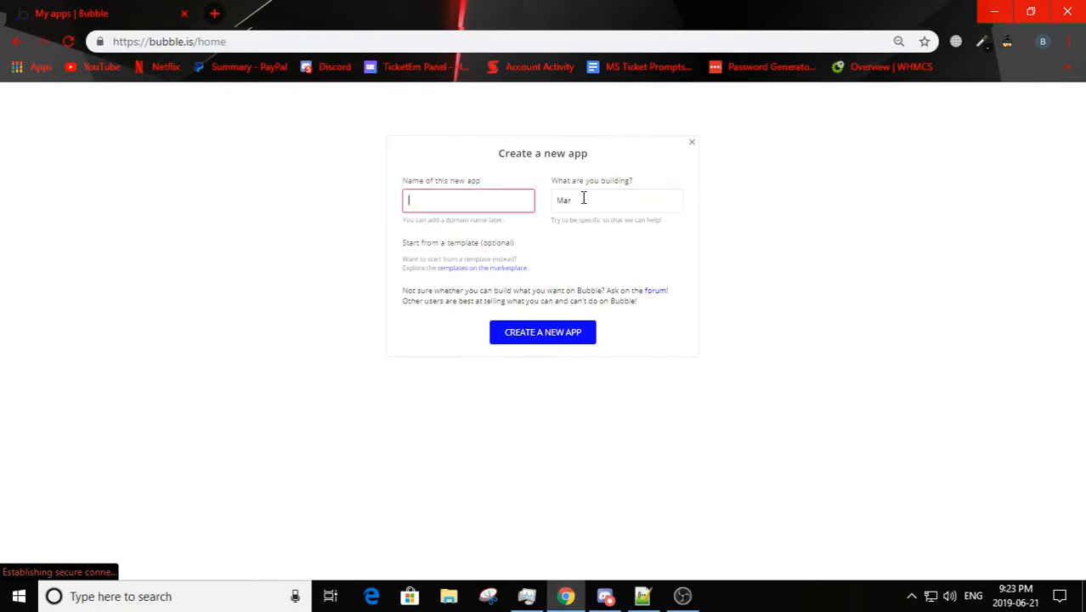
click(583, 198)
key(BackSpace)
key(BackSpace)
key(BackSpace)
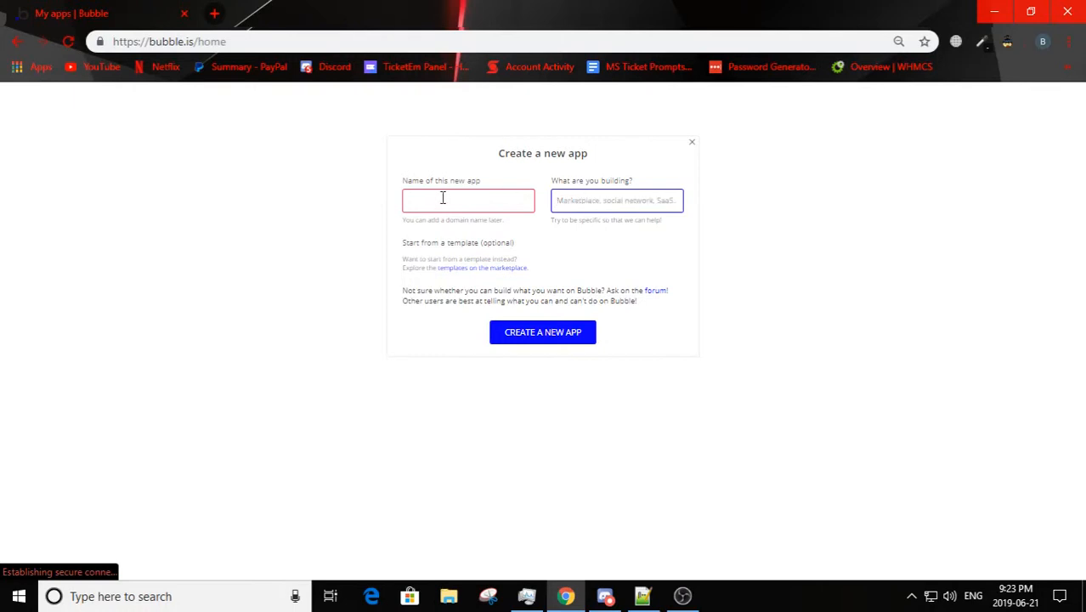
Step: Name the new app starting-video-dev-cad and create it
click(441, 199)
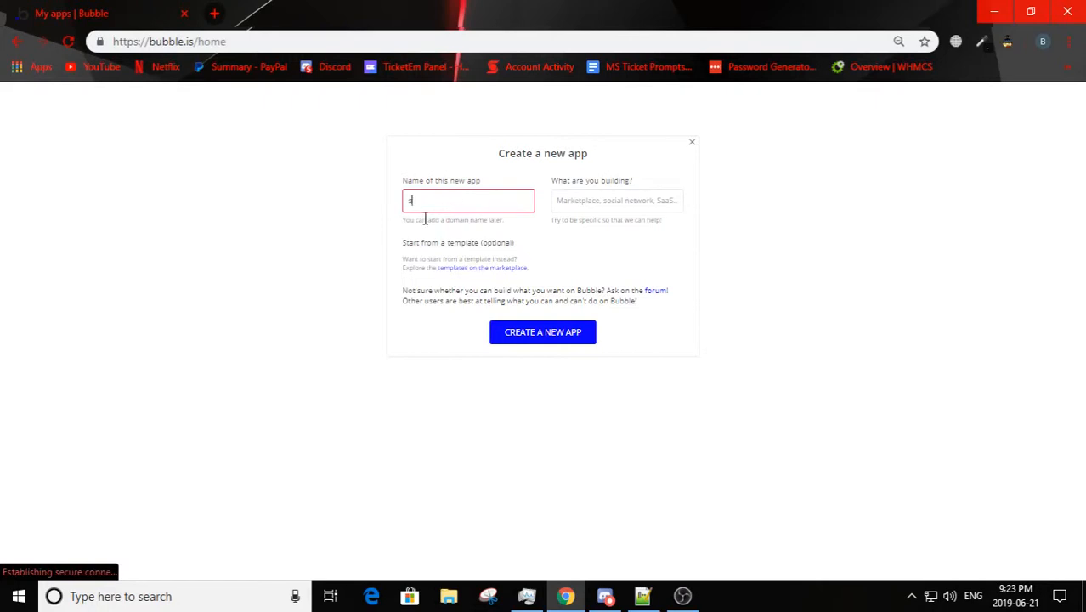
text(tarting-video-dev-cad)
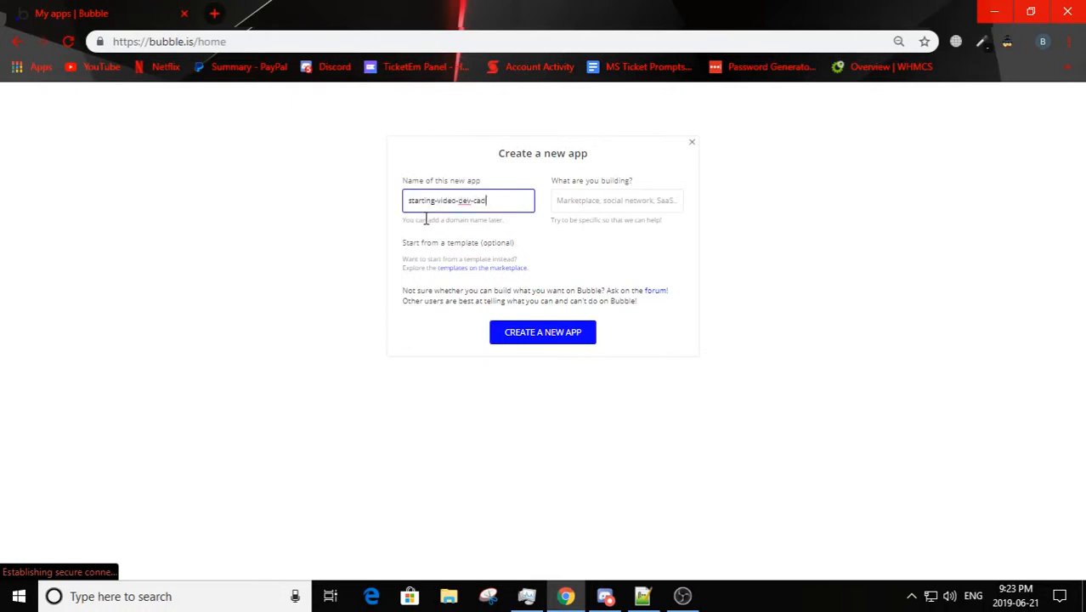
click(531, 340)
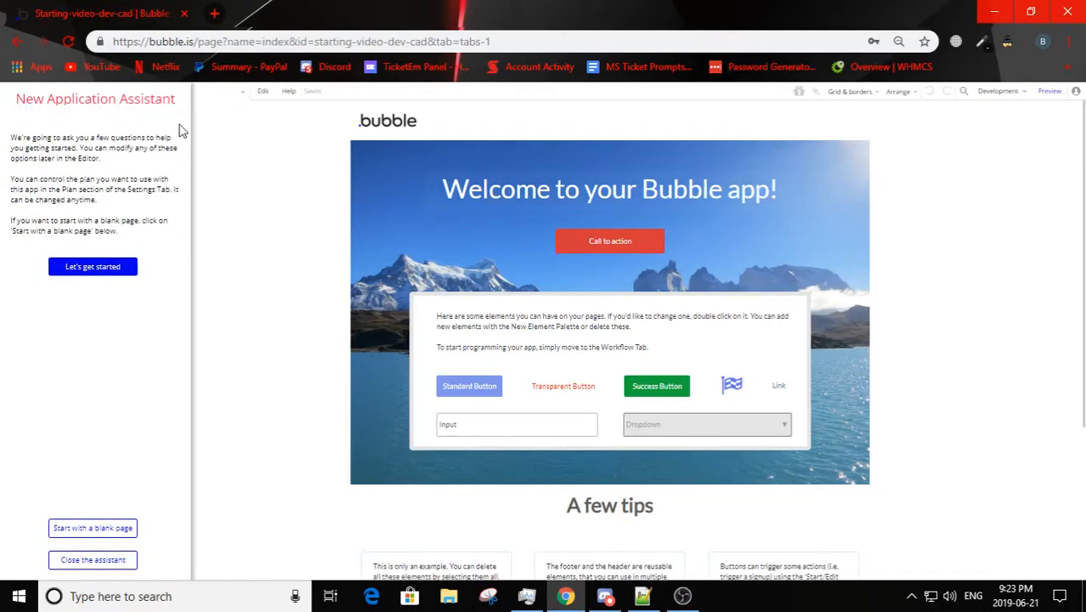
Step: Start the app with a blank page and close the New Application Assistant
click(102, 534)
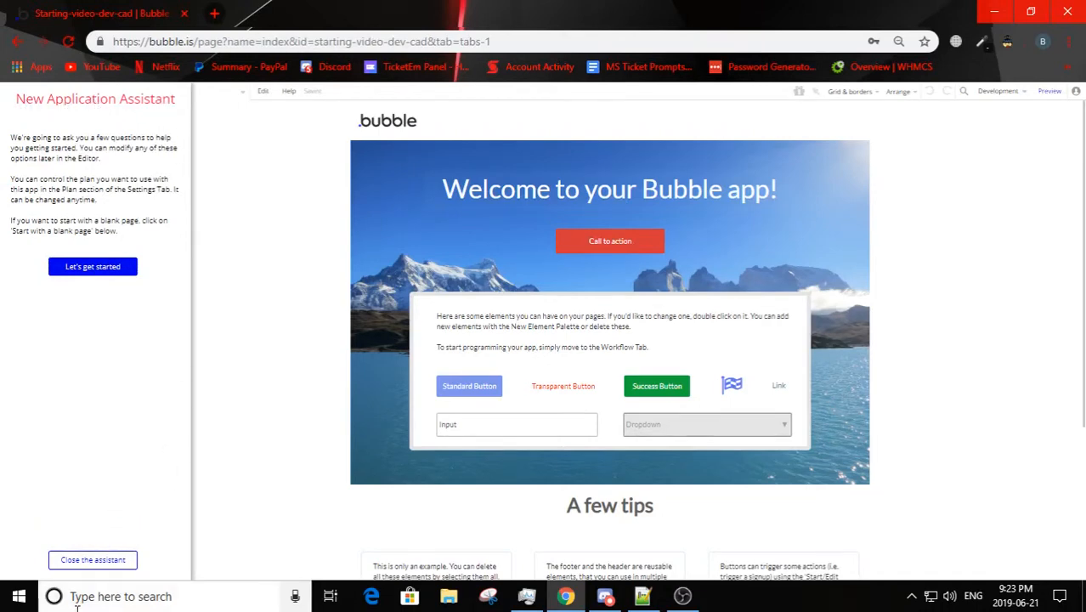
click(70, 564)
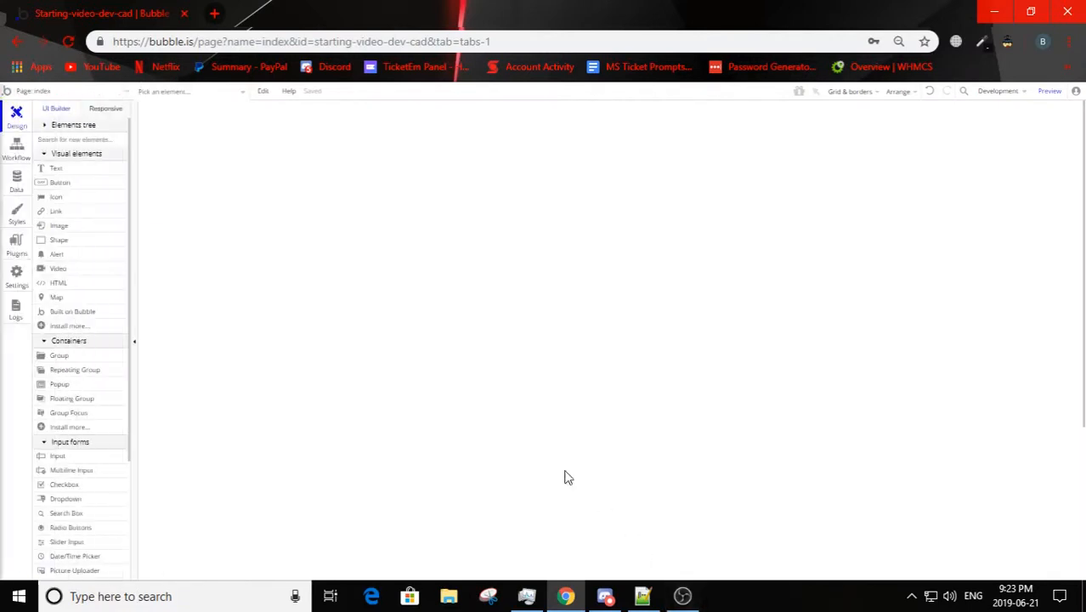
Step: Examine the app's list of pages, the 404 and reset_pw pages, and the element list of the index page
click(96, 92)
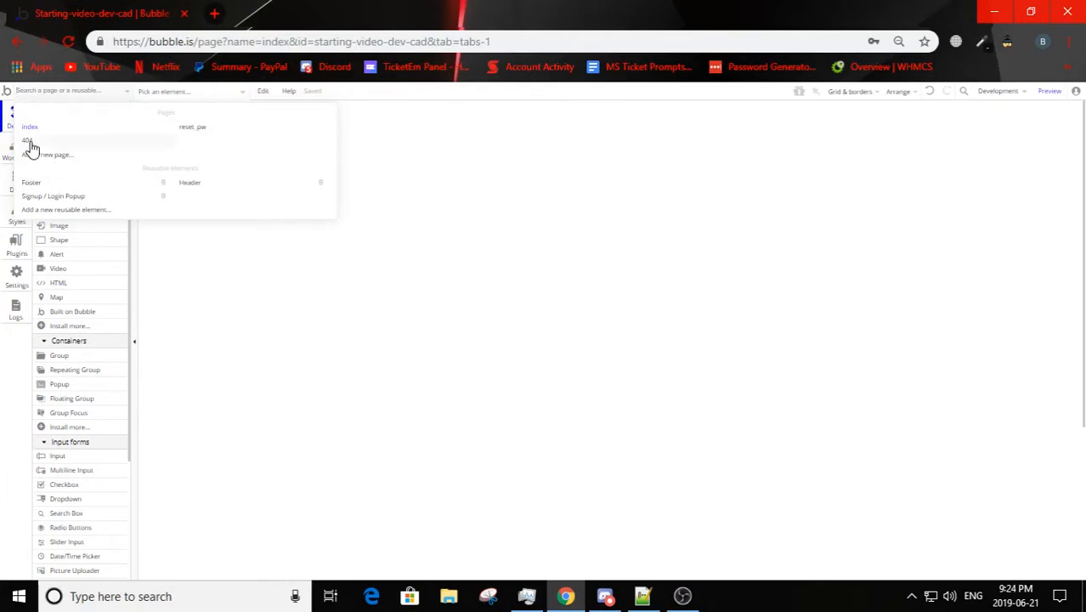
mouse_move(31, 143)
click(233, 278)
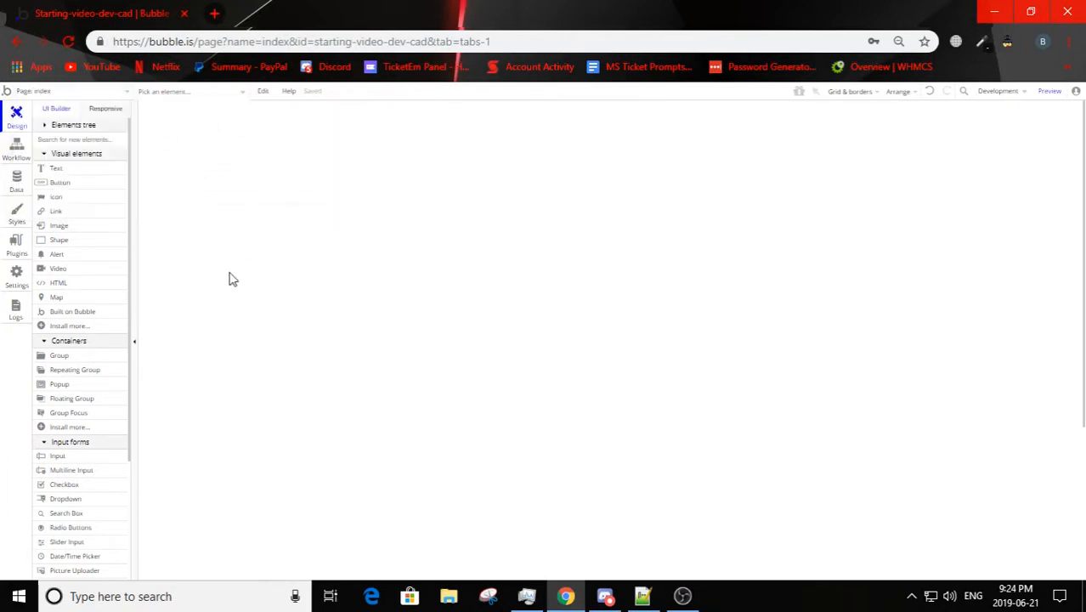
click(33, 91)
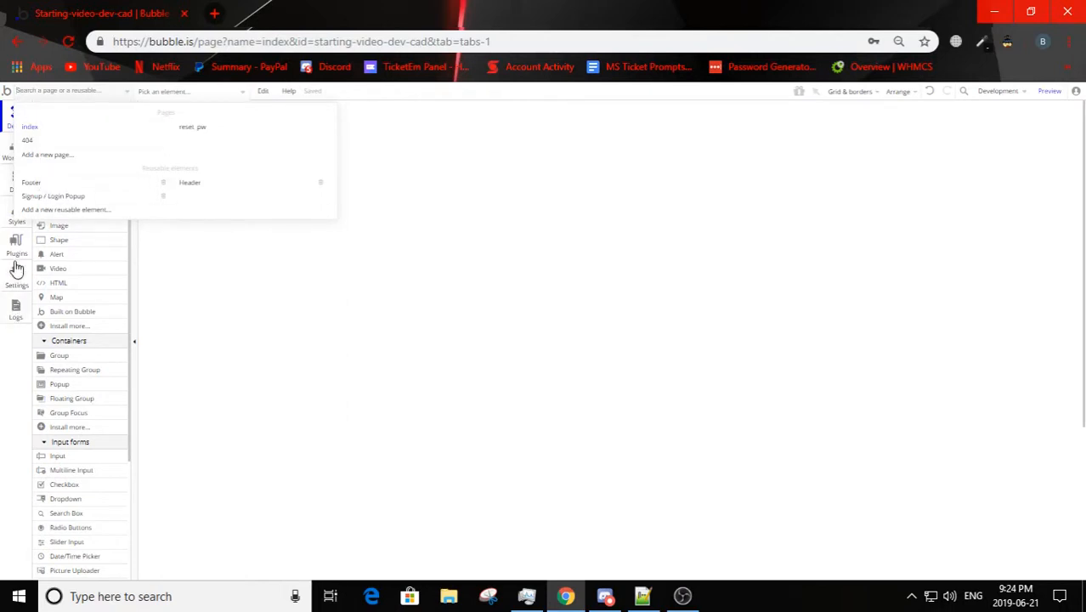
click(233, 484)
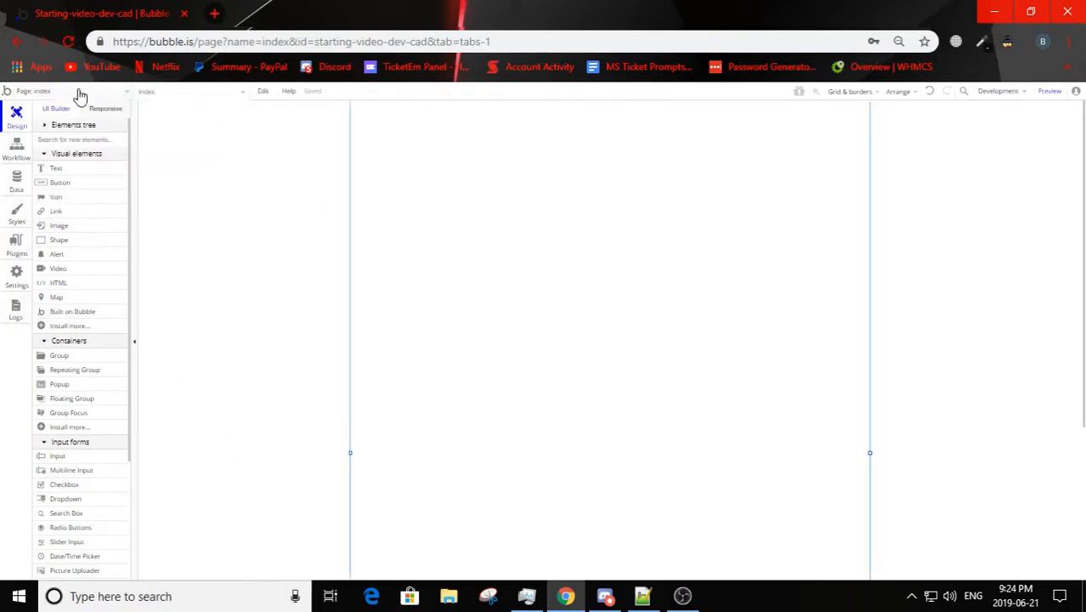
click(32, 93)
click(37, 141)
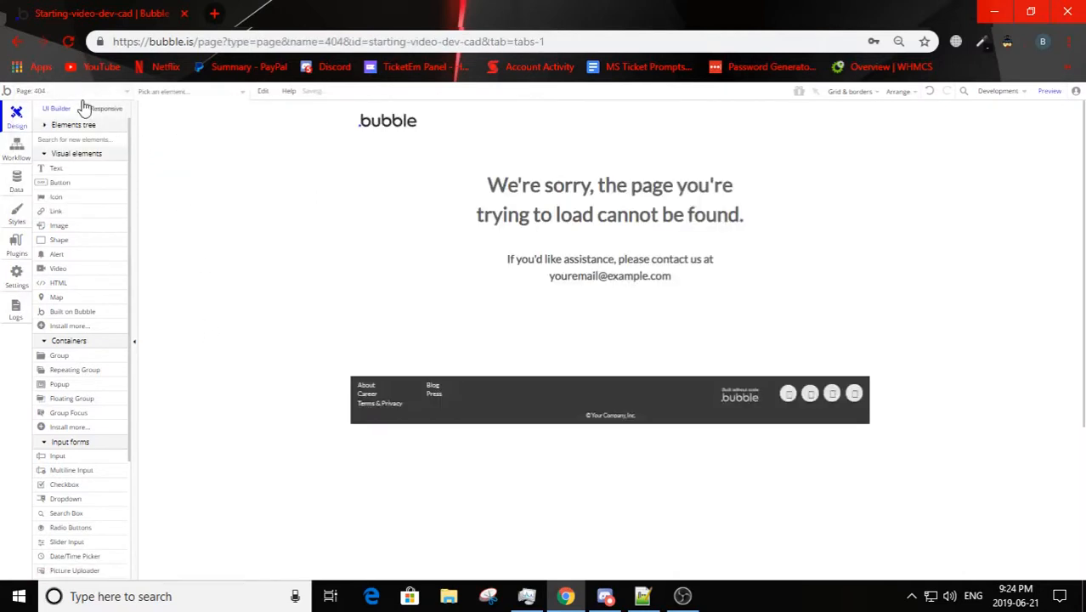
click(78, 92)
click(194, 133)
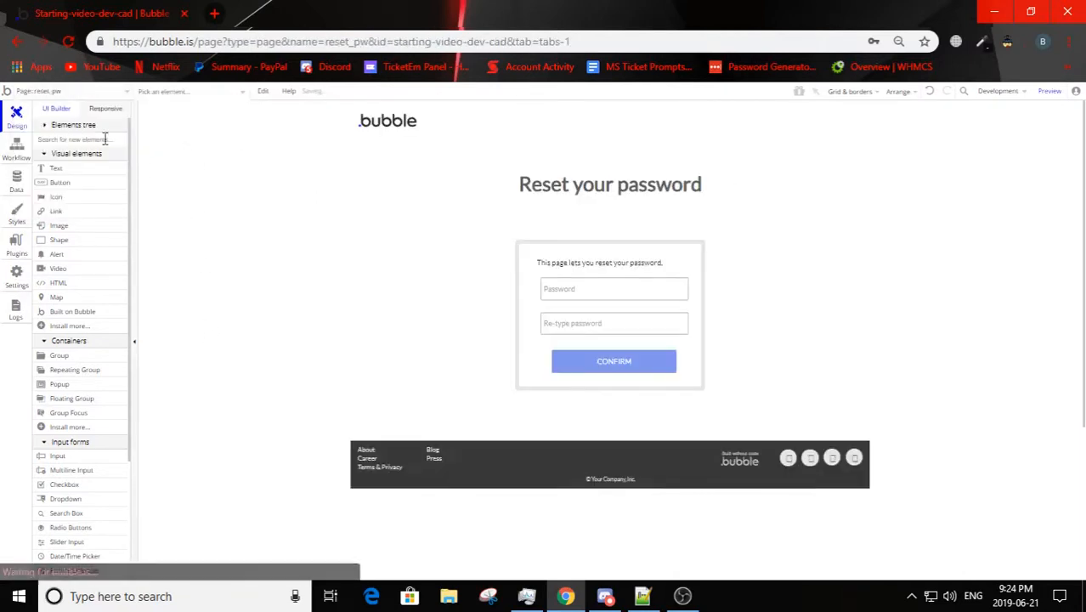
click(74, 95)
click(41, 136)
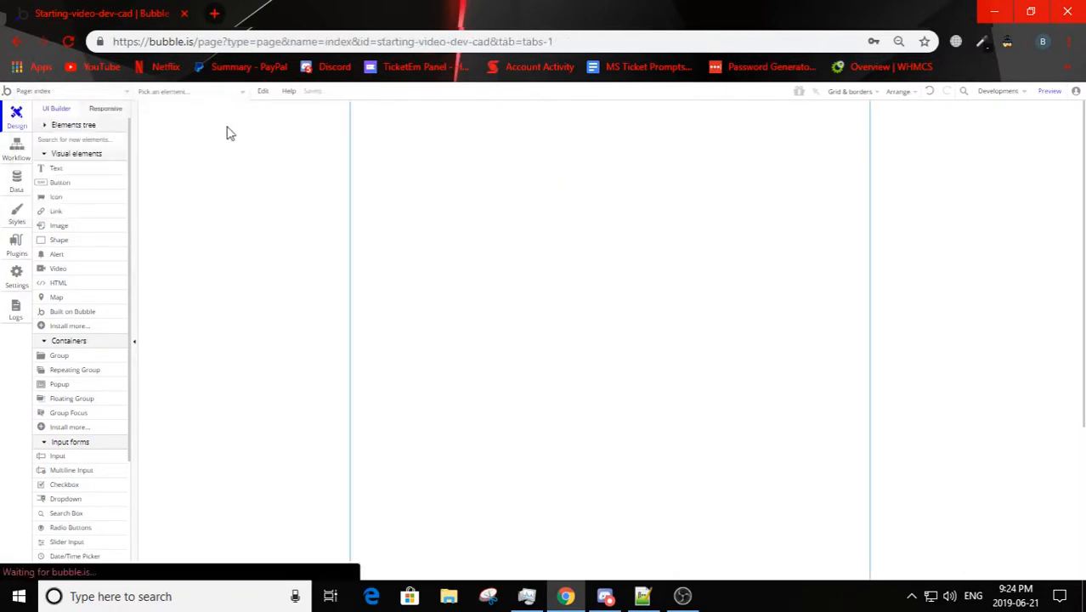
click(172, 93)
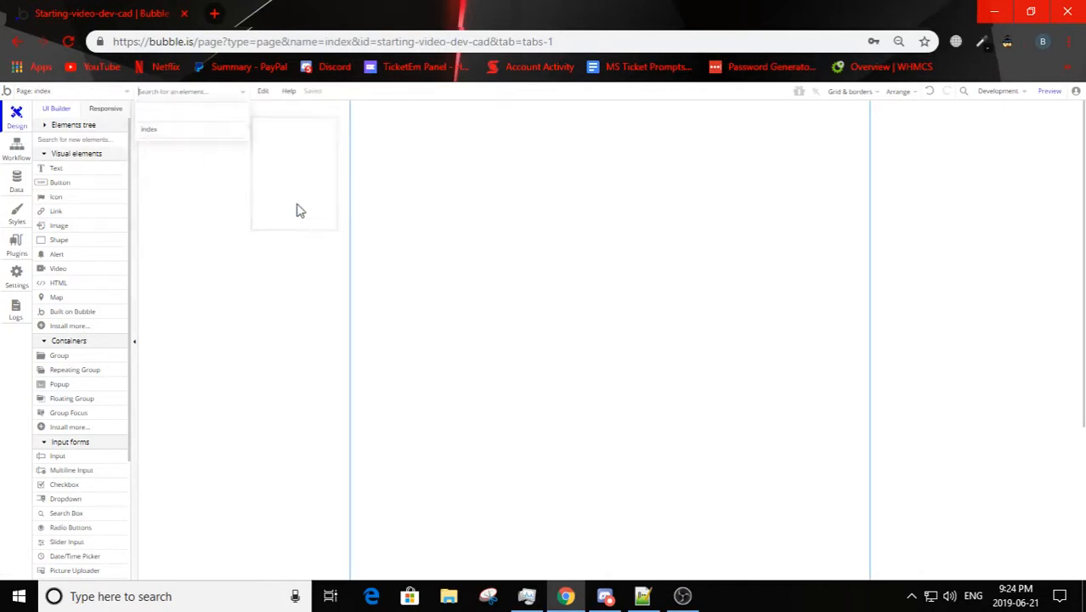
Step: Place a button near the upper edge of the index page, widen it to about 94 px and stretch it downward into an upright rectangle
click(60, 182)
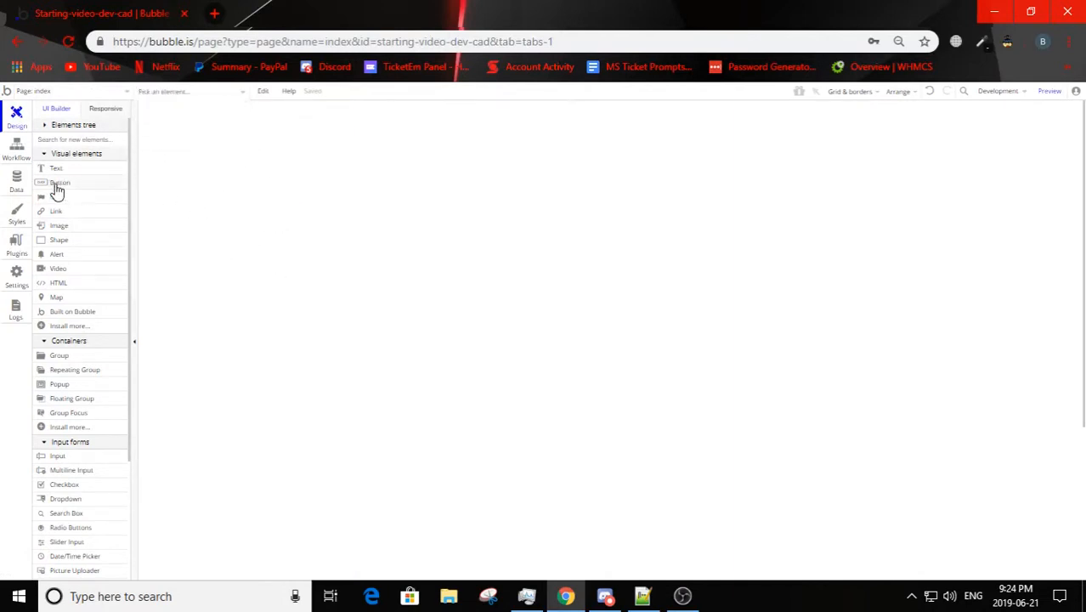
click(463, 155)
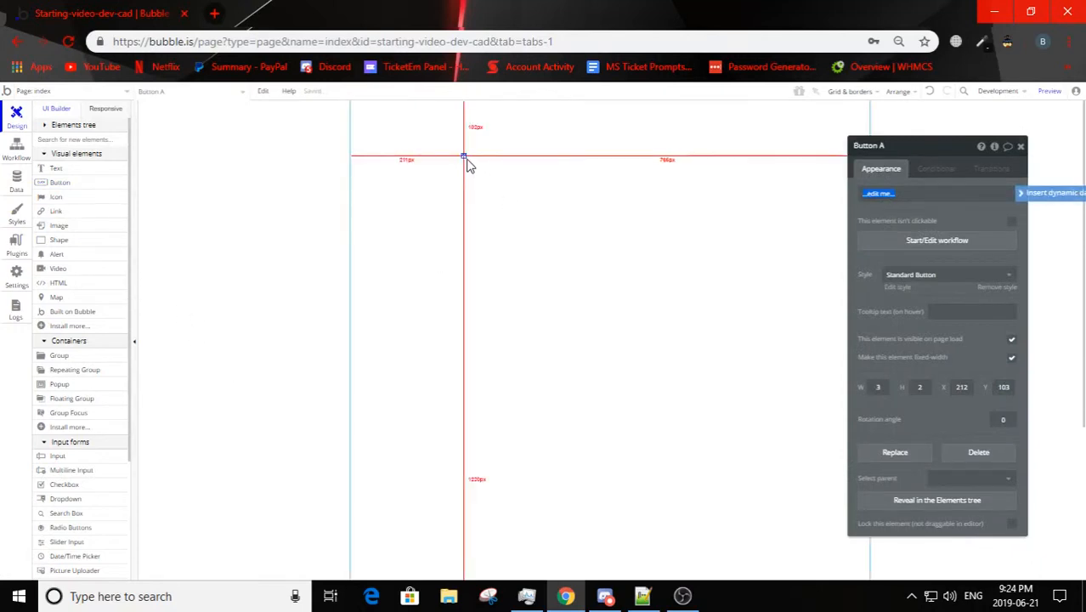
drag(464, 157, 415, 240)
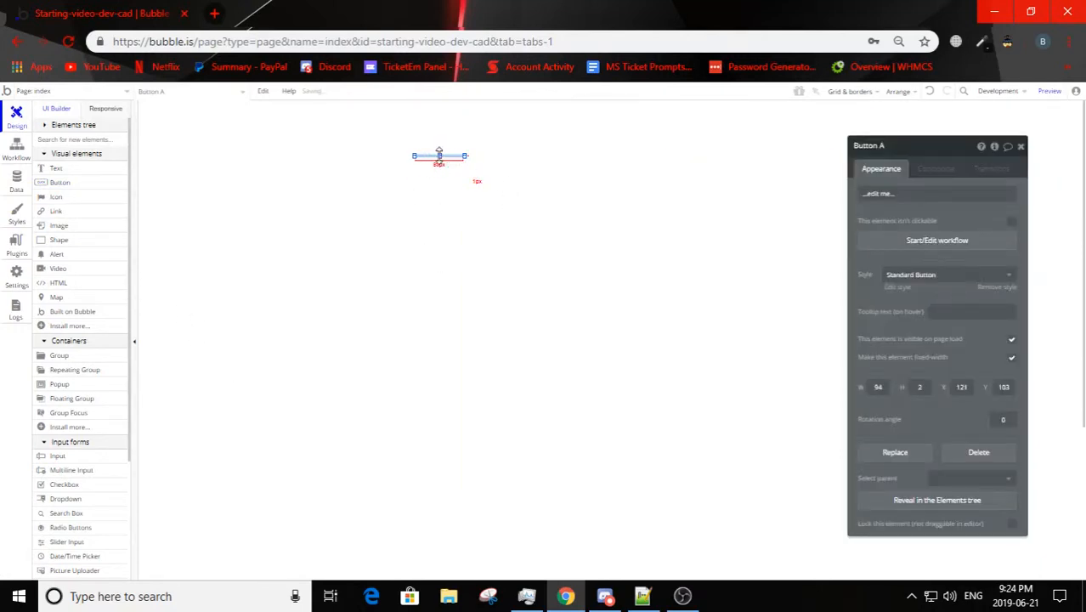
drag(438, 153, 440, 231)
Step: Draw a shape about 347 by 228 px to the right of the button, and add a large flag icon below the two
click(60, 240)
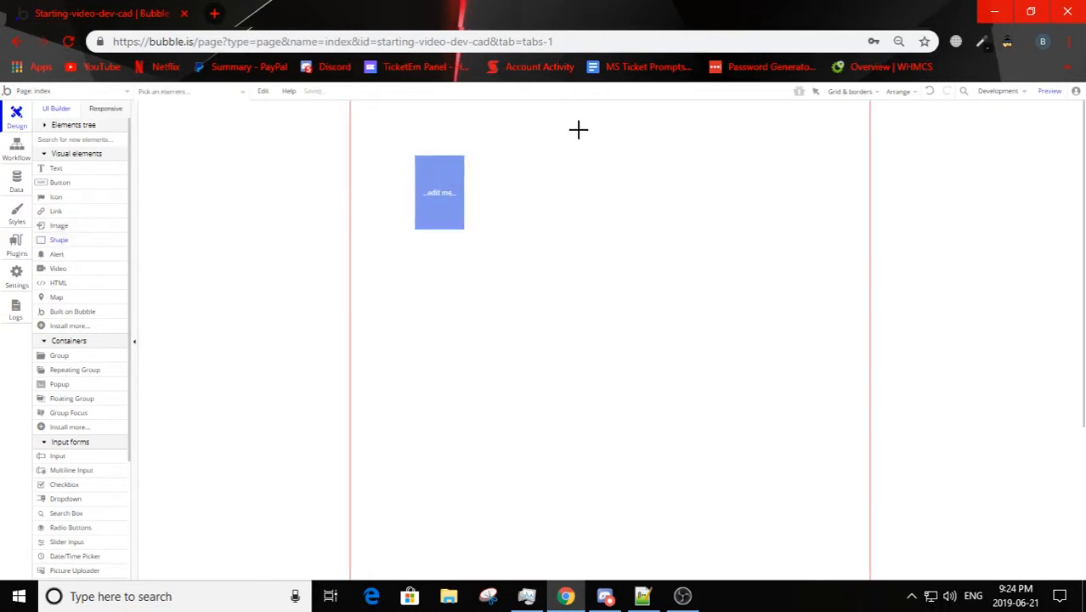
drag(578, 129, 763, 252)
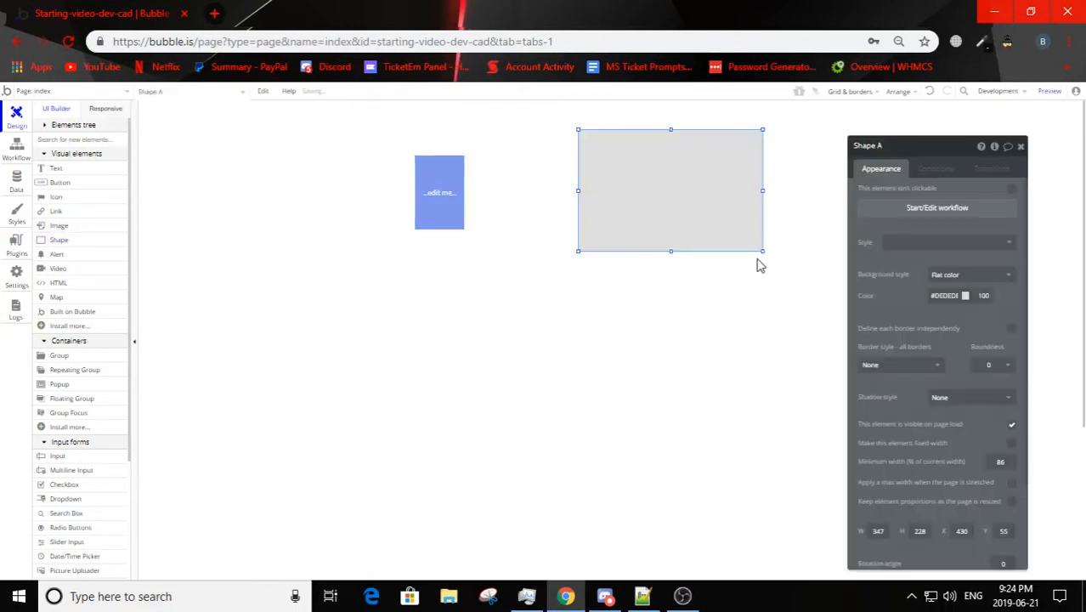
click(56, 196)
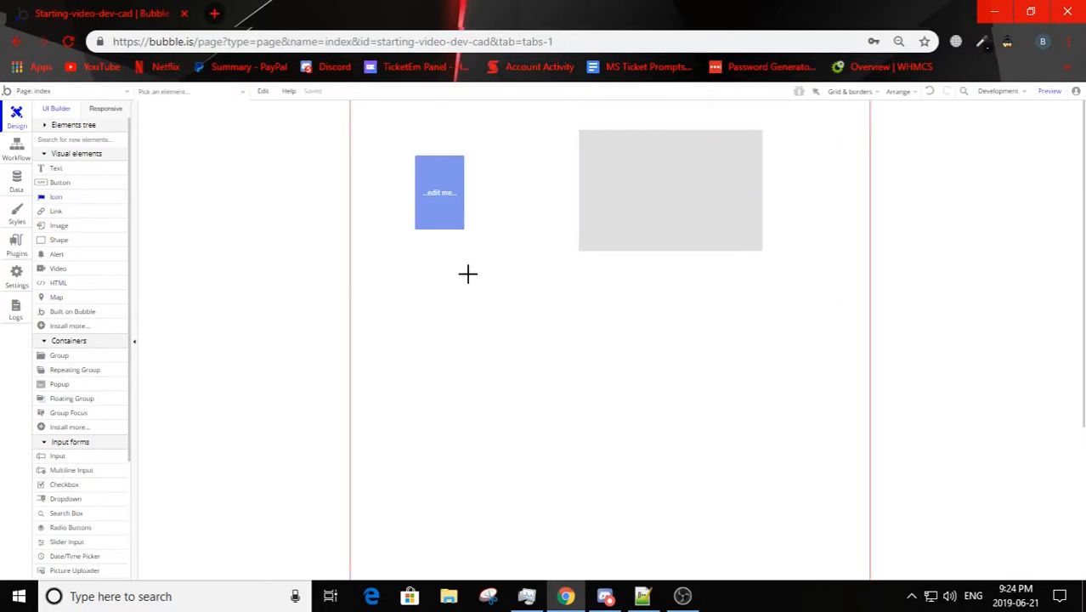
drag(468, 271, 665, 386)
click(238, 150)
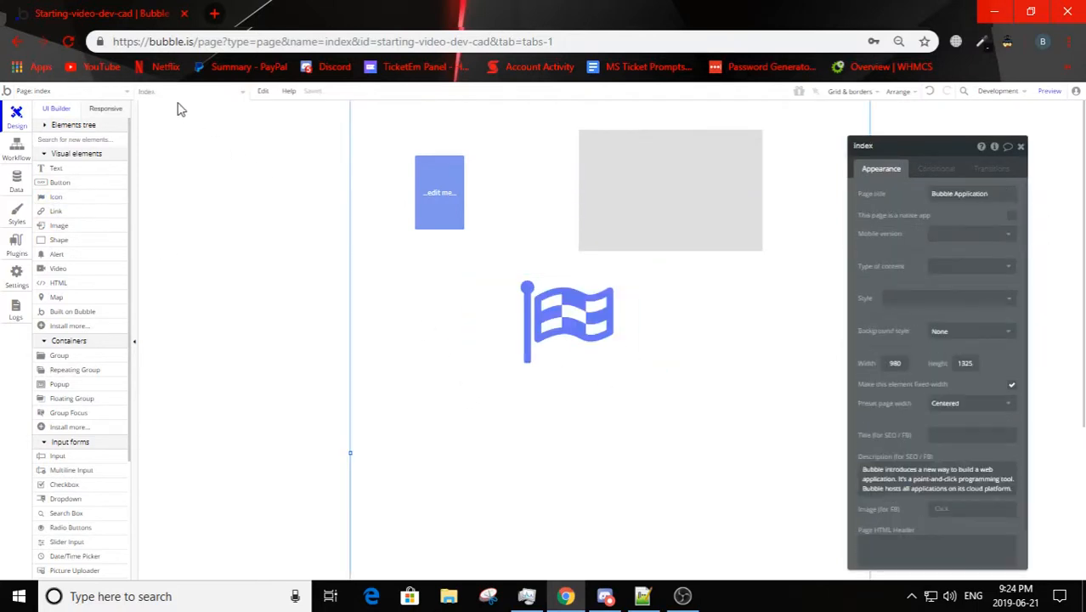
Step: Select the shape, the icon and the button in turn from the index page's element list
click(178, 119)
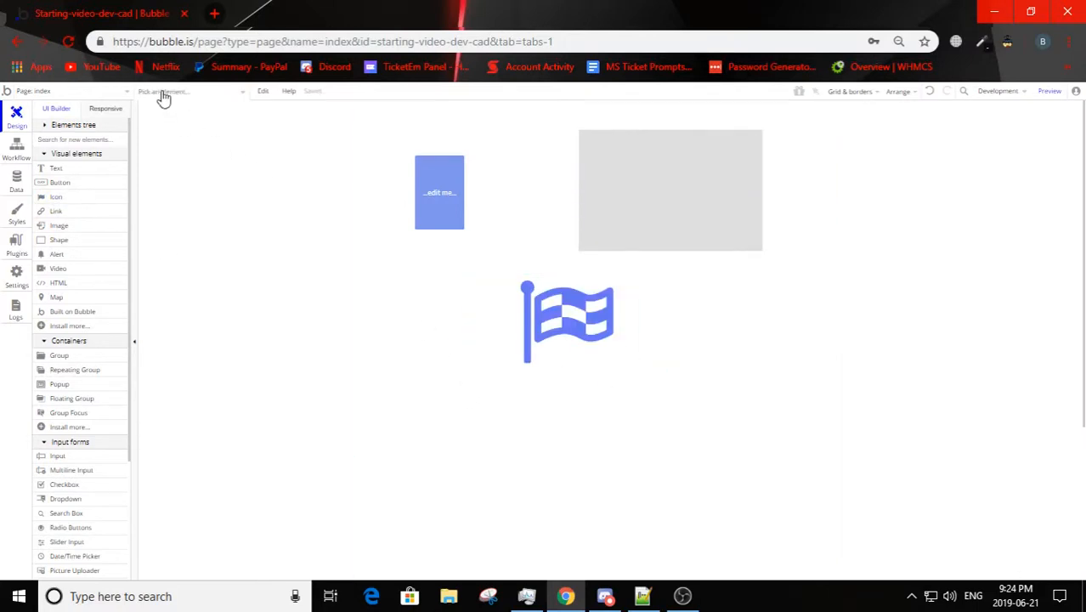
click(162, 93)
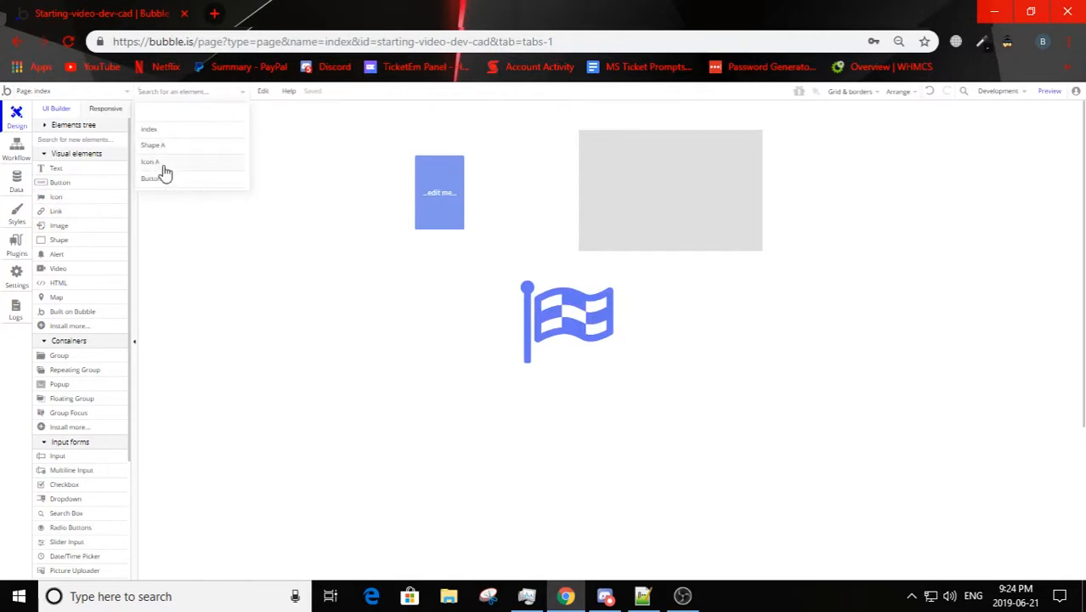
click(159, 149)
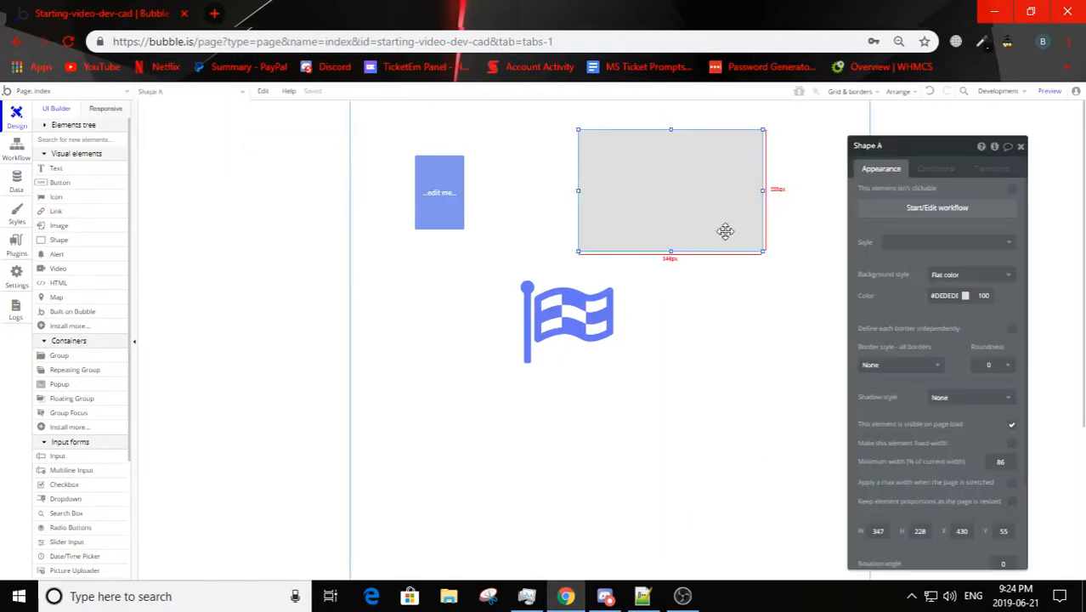
click(145, 91)
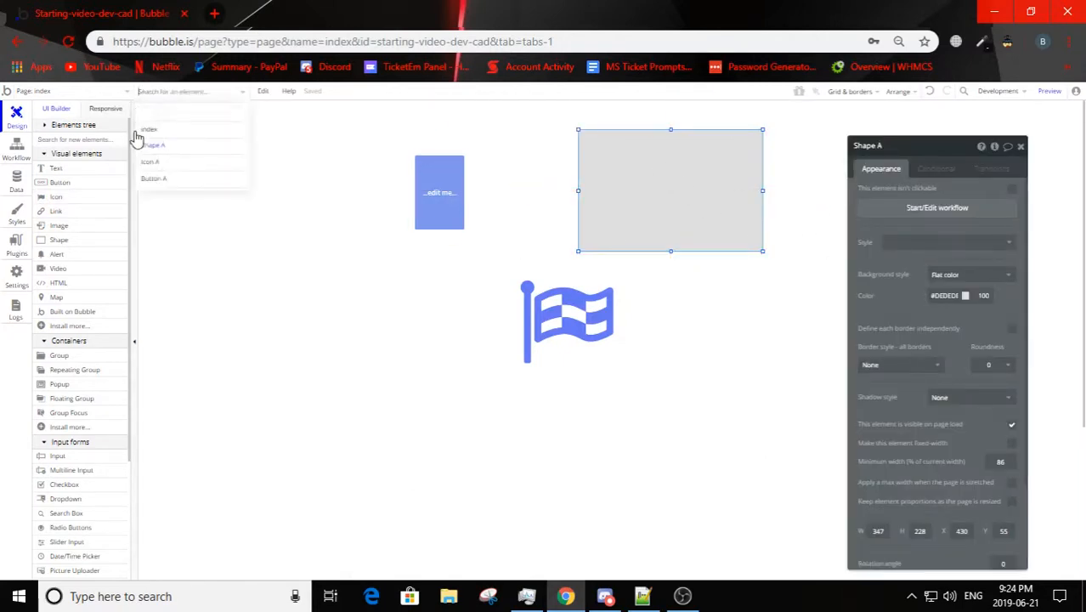
click(150, 167)
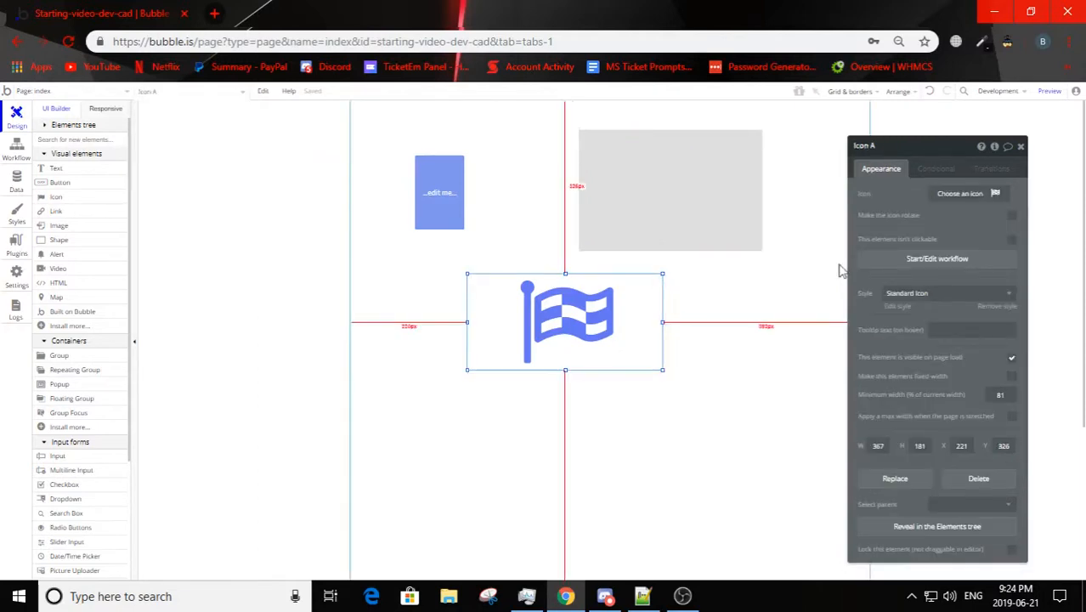
click(166, 94)
click(159, 179)
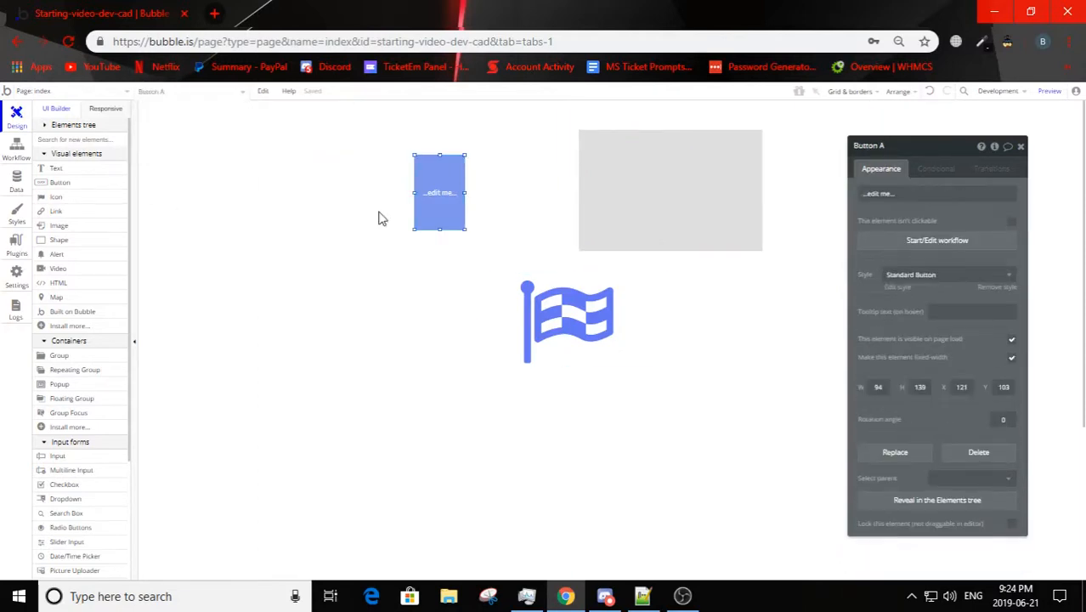
Step: Delete the flag icon, the grey shape and the button from the index page
click(548, 324)
key(Delete)
click(668, 201)
key(Delete)
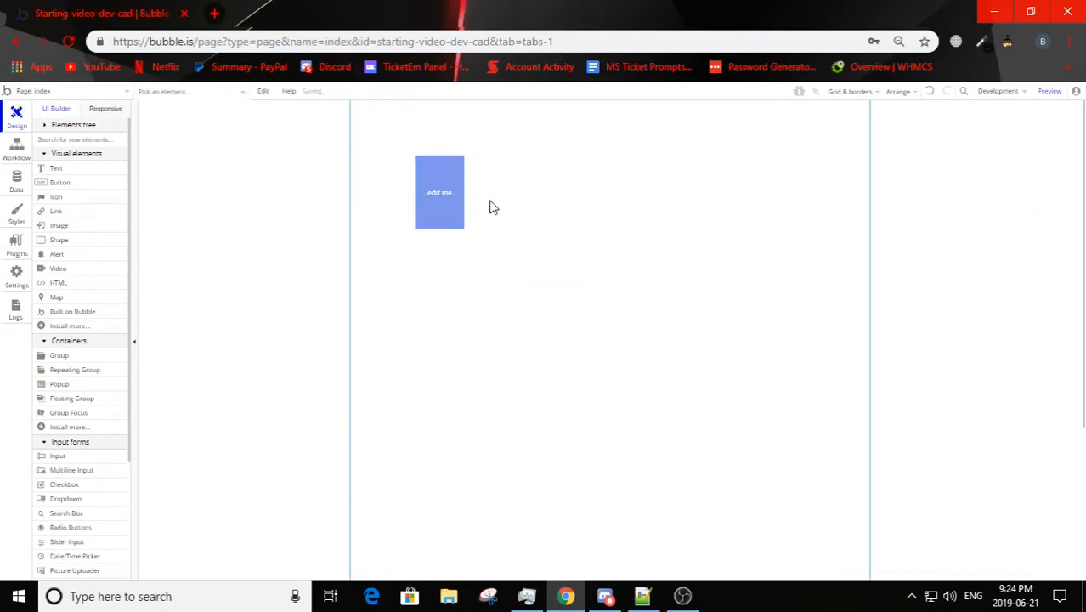
click(443, 193)
key(Delete)
click(557, 256)
Step: Open a preview of the index page and examine the page's appearance properties alongside it
click(1050, 92)
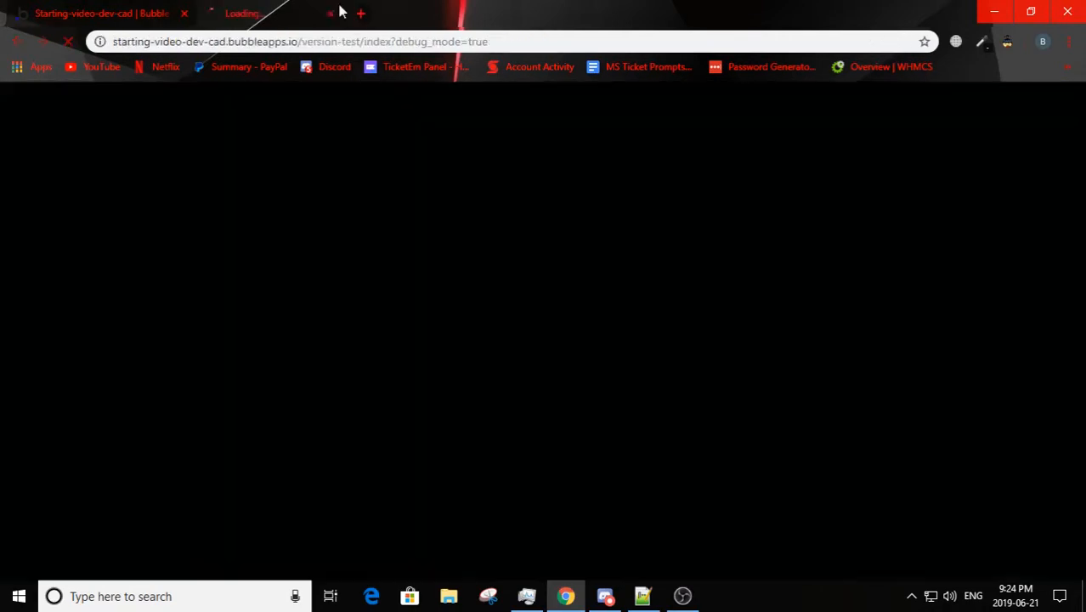
click(92, 10)
scroll(967, 433, down, 1)
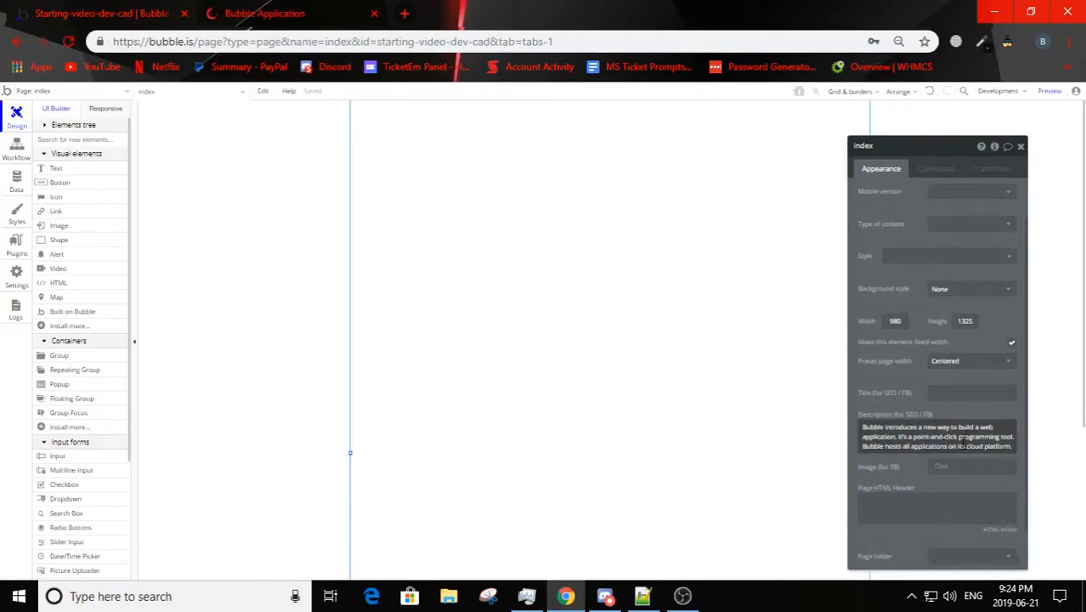
scroll(905, 340, up, 1)
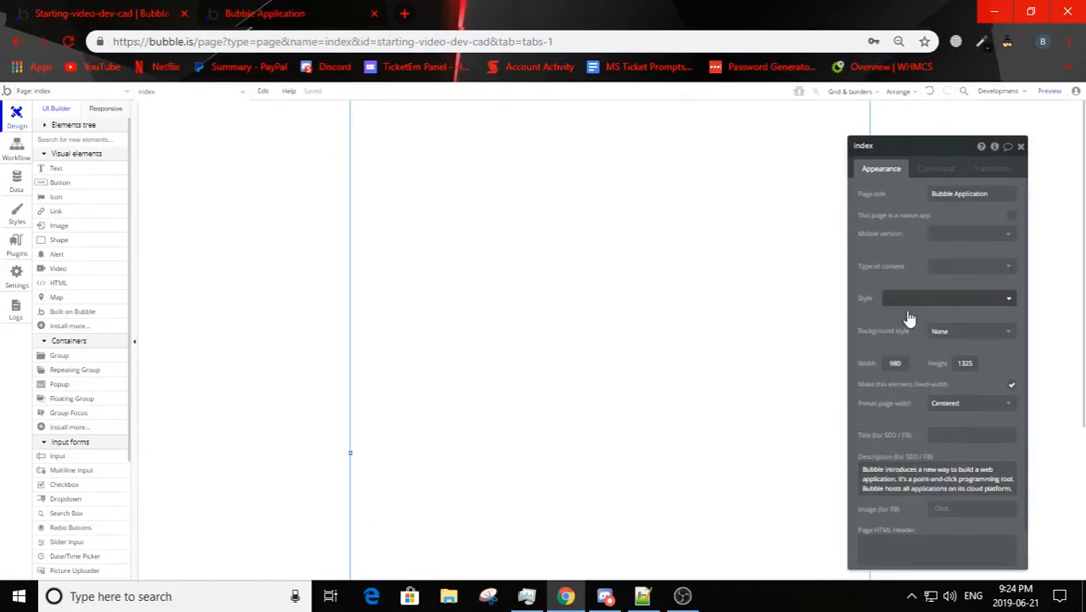
scroll(909, 374, down, 1)
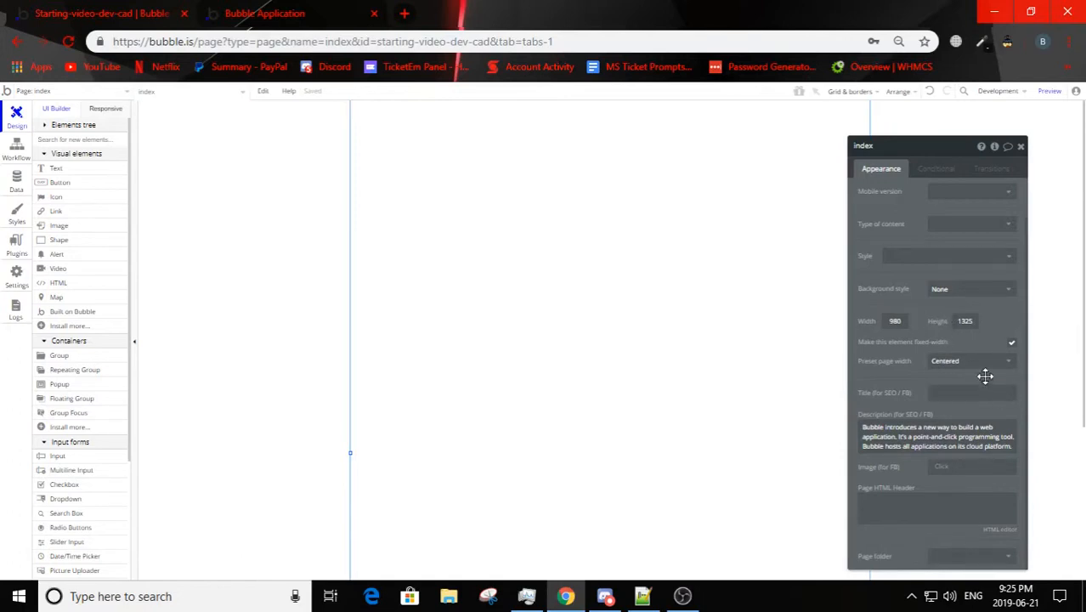
click(339, 12)
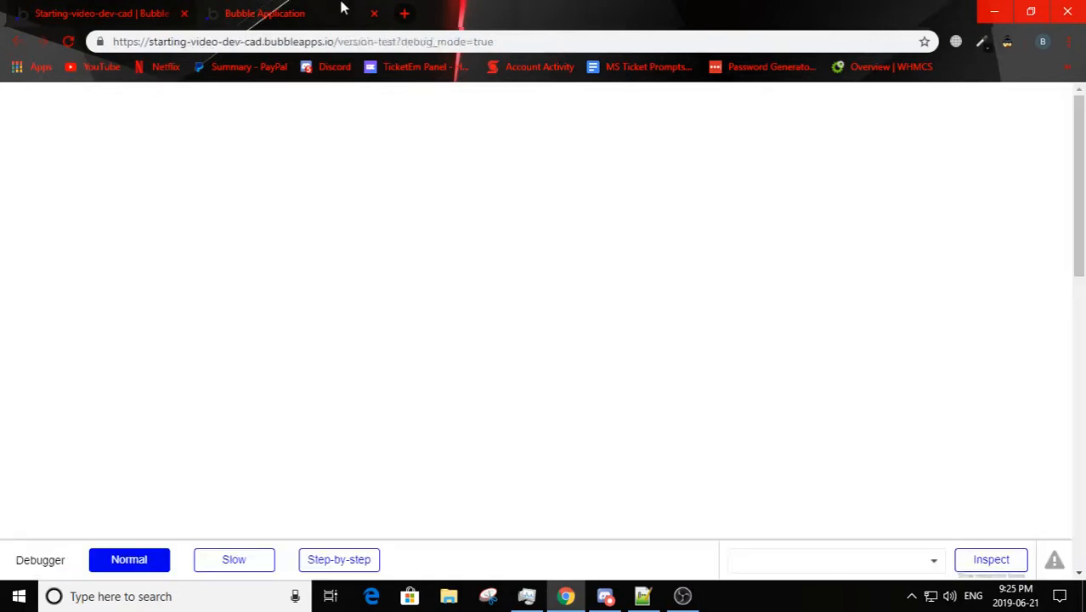
Step: Give the index page a flat color background in grey #B5B5B5
click(165, 10)
click(943, 291)
click(946, 321)
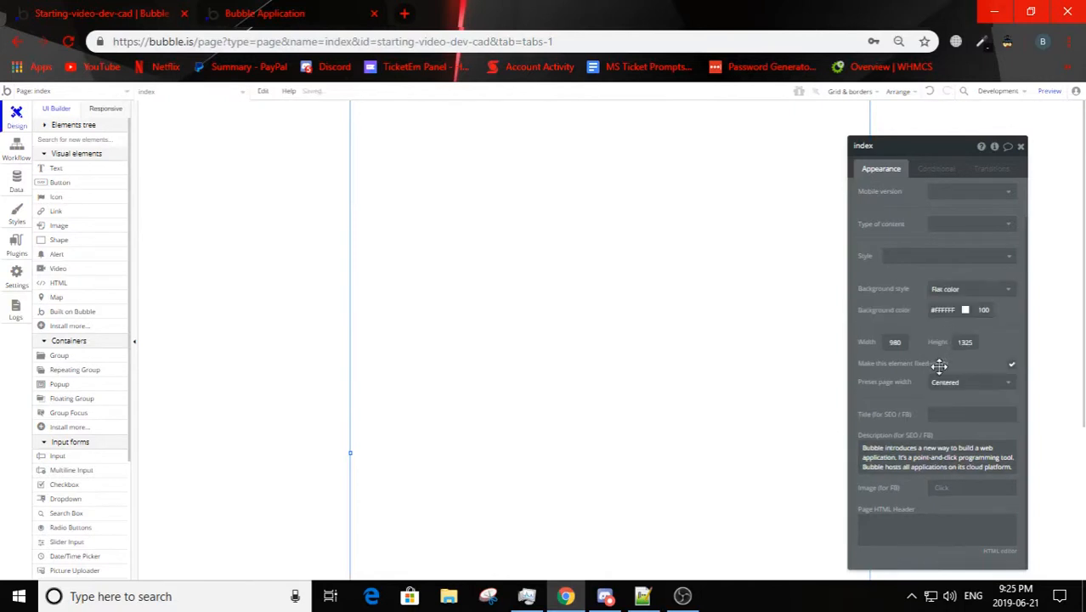
click(953, 313)
drag(943, 326, 872, 322)
drag(943, 344, 893, 342)
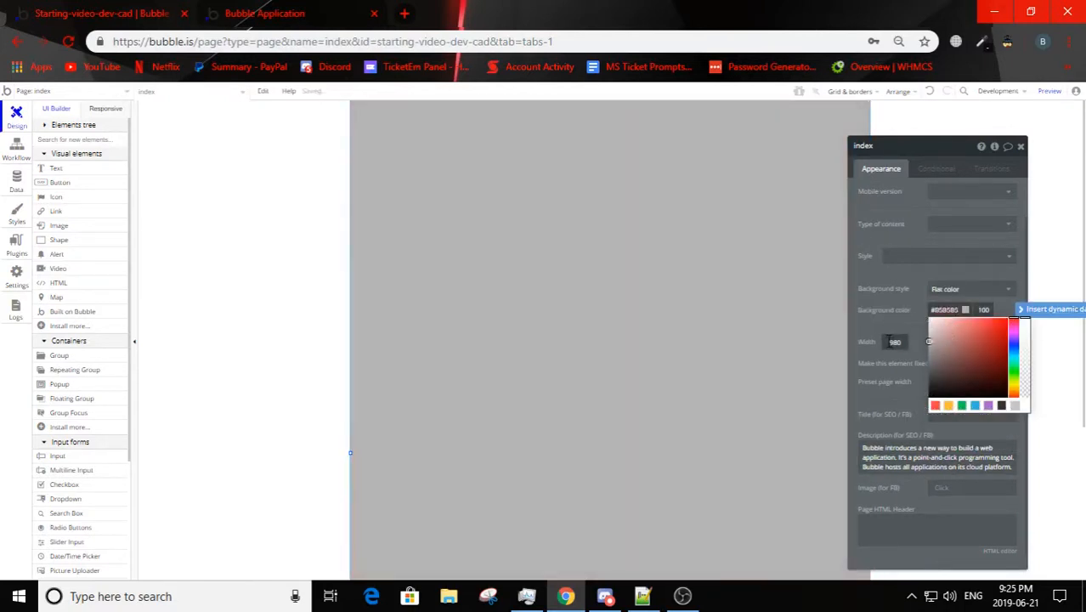
click(489, 222)
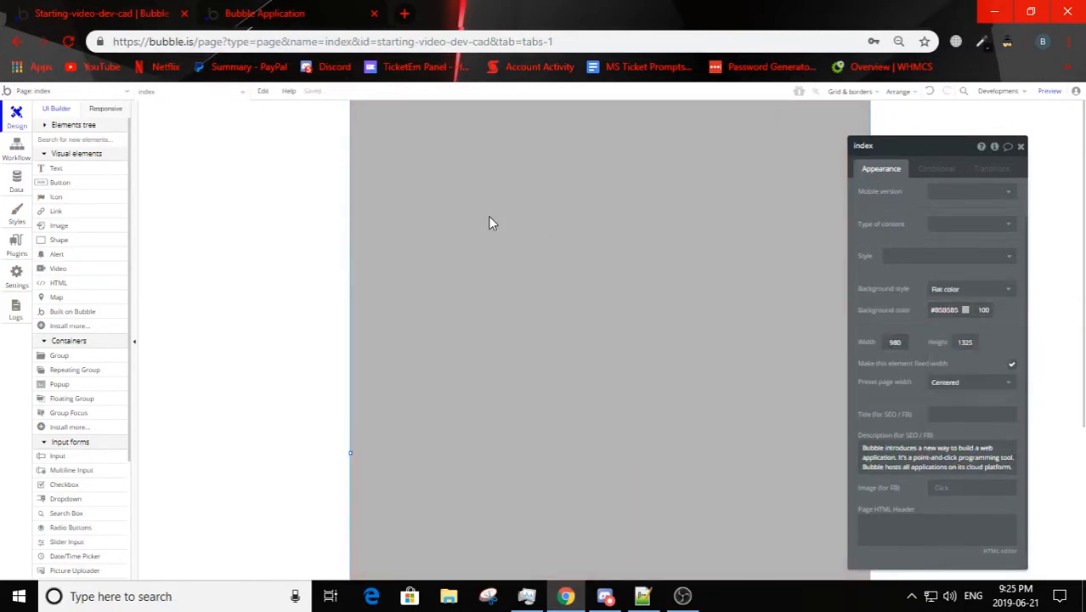
click(304, 260)
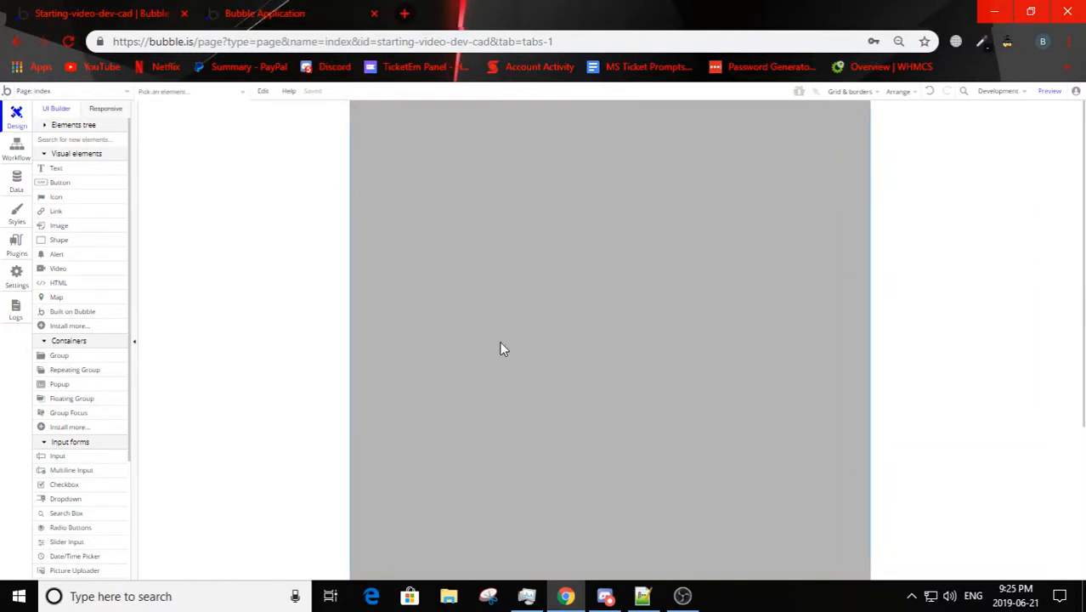
Step: Compare the grey index page in the preview with its layout in the editor
click(504, 347)
click(257, 10)
click(355, 109)
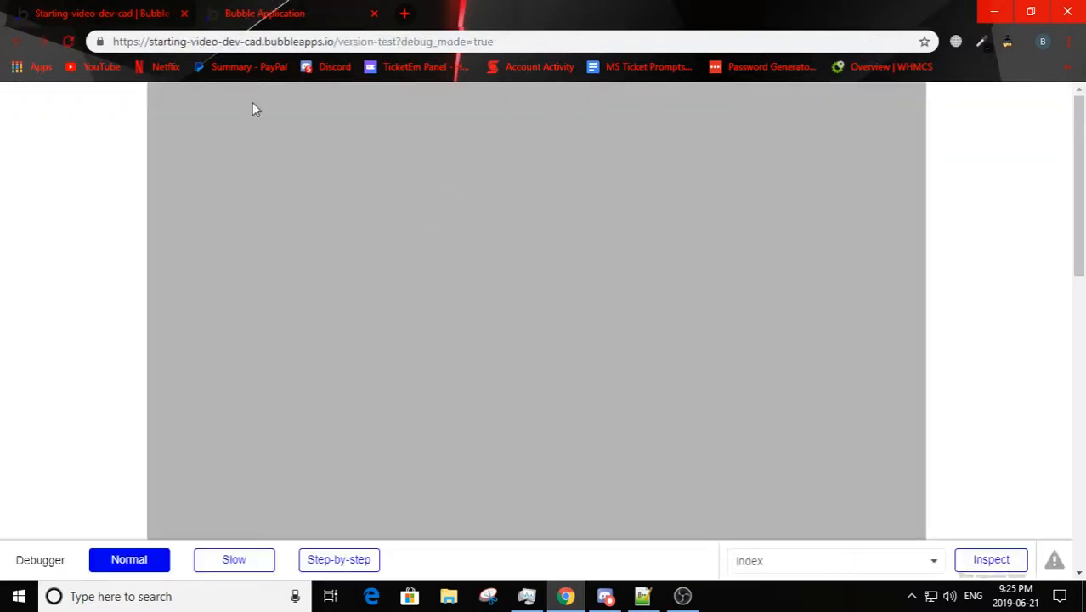
click(148, 6)
click(330, 7)
click(110, 9)
key(ctrl+Tab)
click(151, 8)
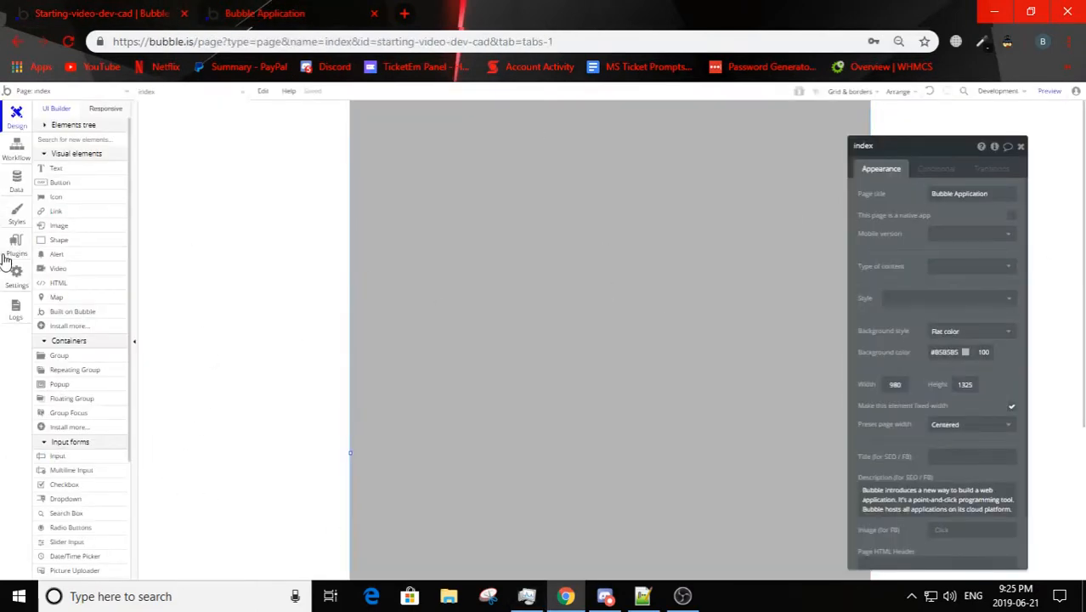
Step: Draw a button about 256 by 143 px, move it to the page's upper-left corner and check it in the preview
click(60, 182)
mouse_move(228, 202)
mouse_down()
mouse_move(364, 277)
mouse_move(513, 268)
mouse_move(136, 232)
mouse_up()
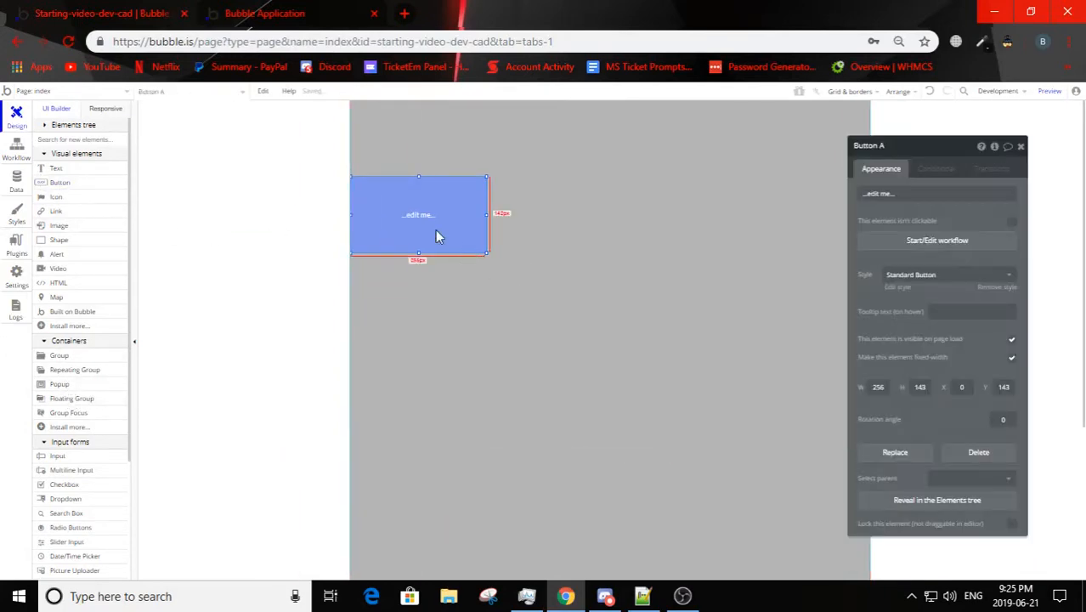
drag(436, 233, 242, 285)
click(239, 266)
drag(417, 276, 204, 8)
click(217, 12)
click(275, 99)
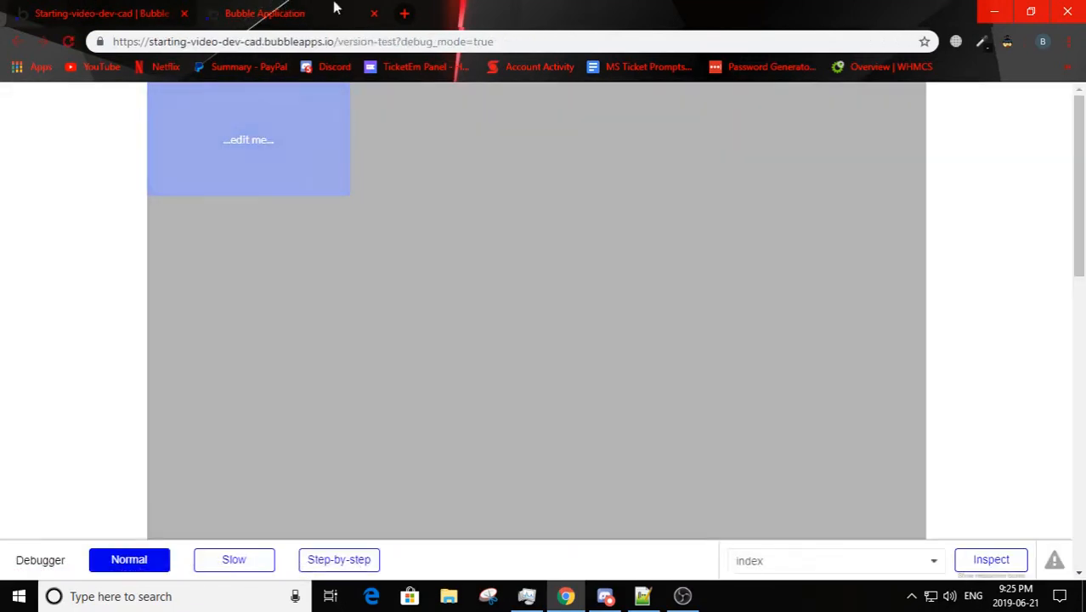
Step: Stretch the index page's width past the visible editing area and check the wider page in the refreshed preview
click(91, 7)
click(508, 318)
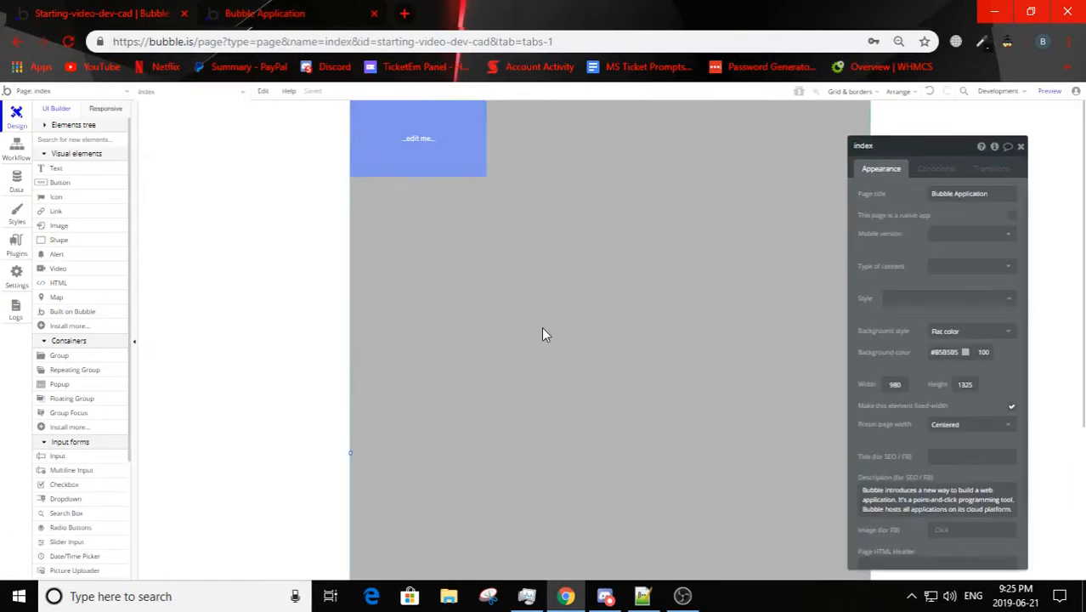
drag(1013, 182, 320, 396)
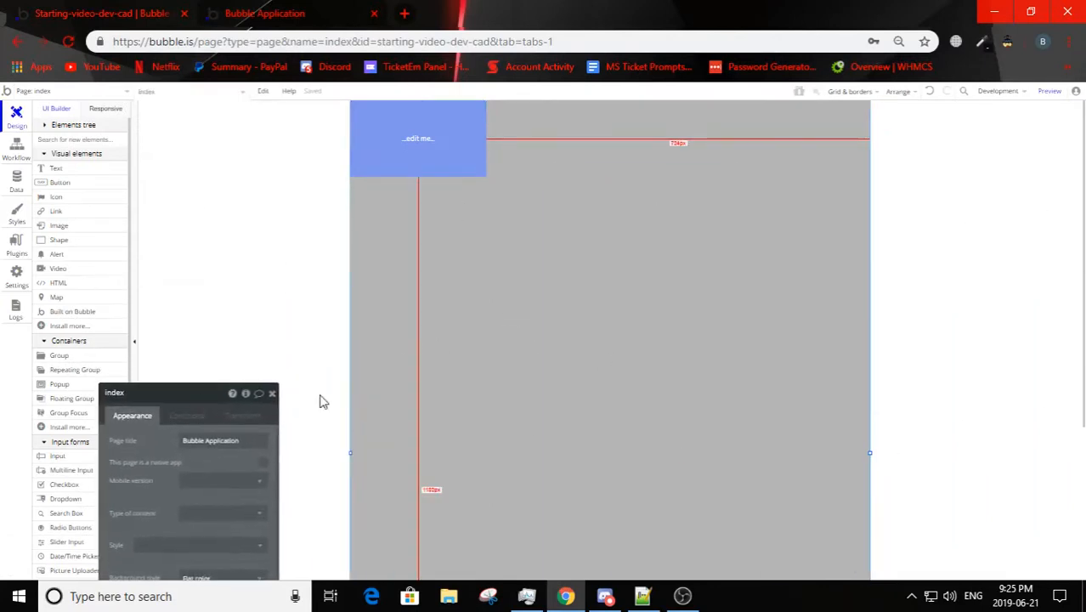
drag(869, 452, 1081, 452)
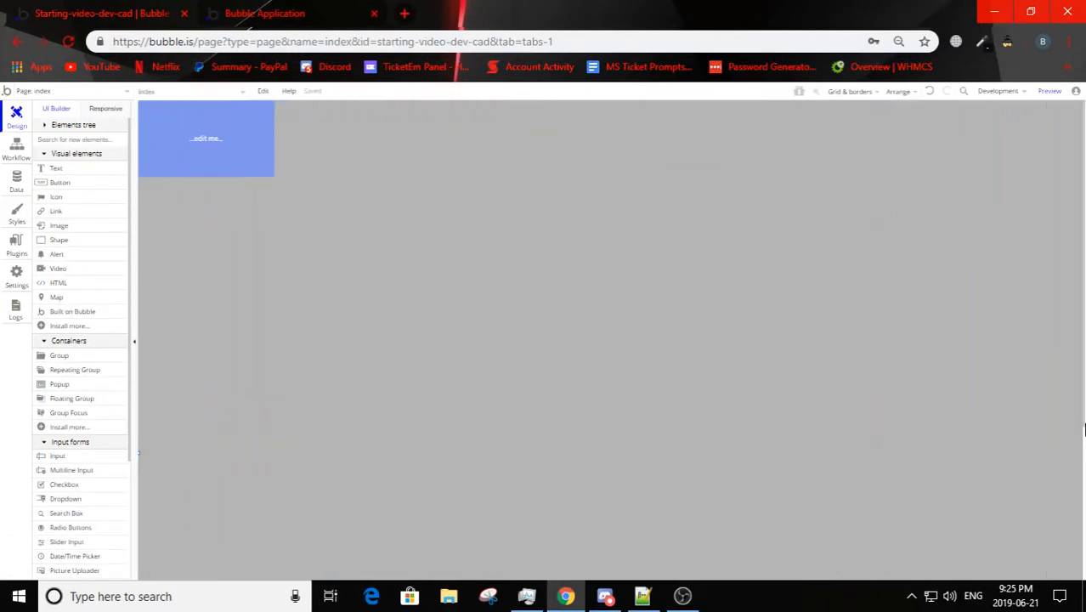
click(270, 13)
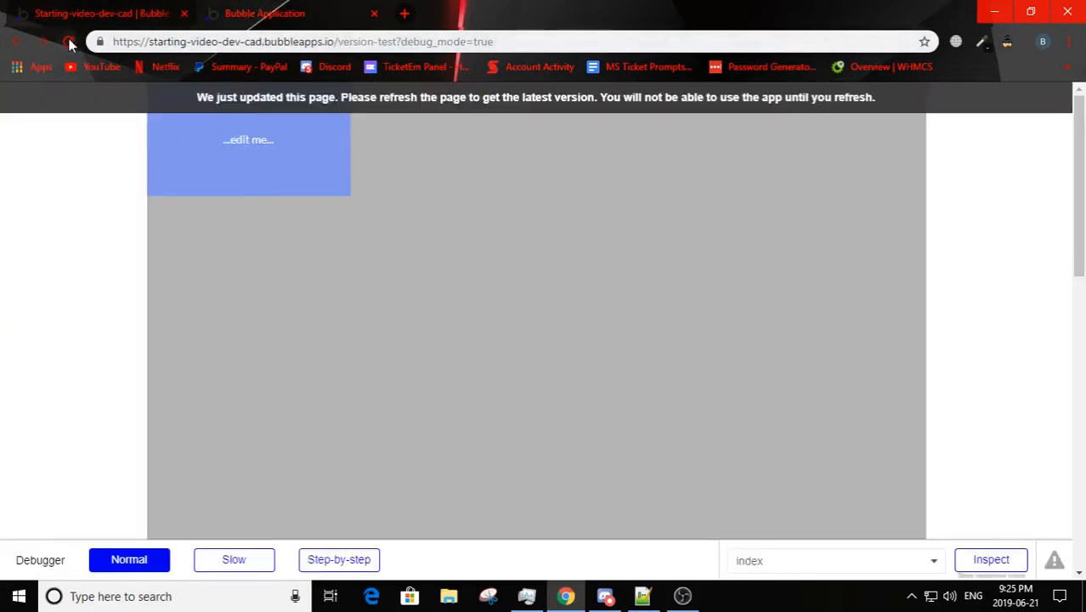
click(344, 106)
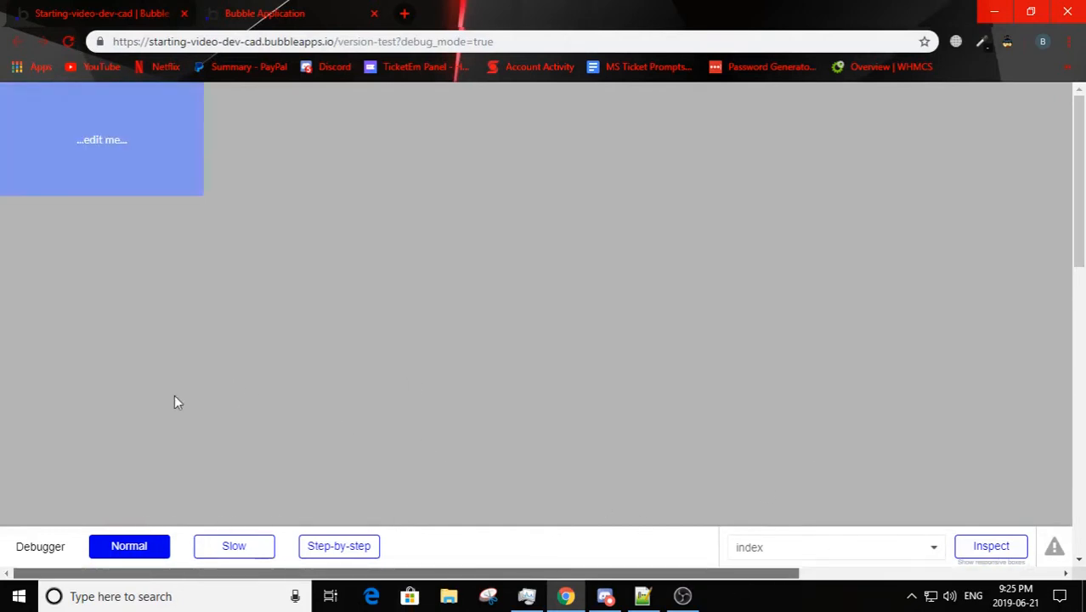
Step: Narrow the index page to the button's width and widen it again to about 1212 px
key(ctrl+Tab)
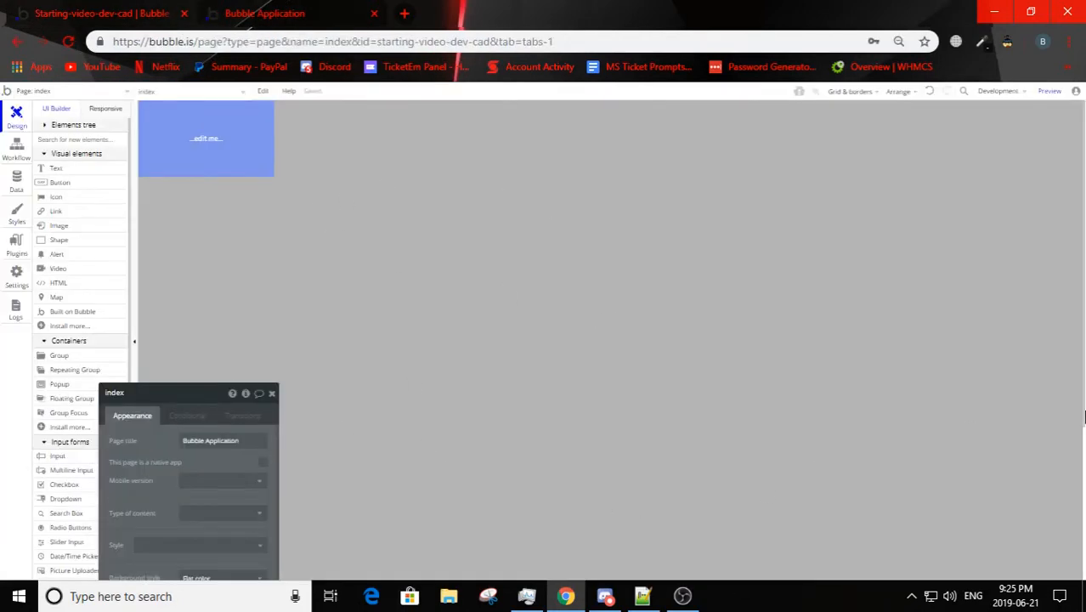
scroll(728, 381, down, 3)
scroll(787, 389, down, 1)
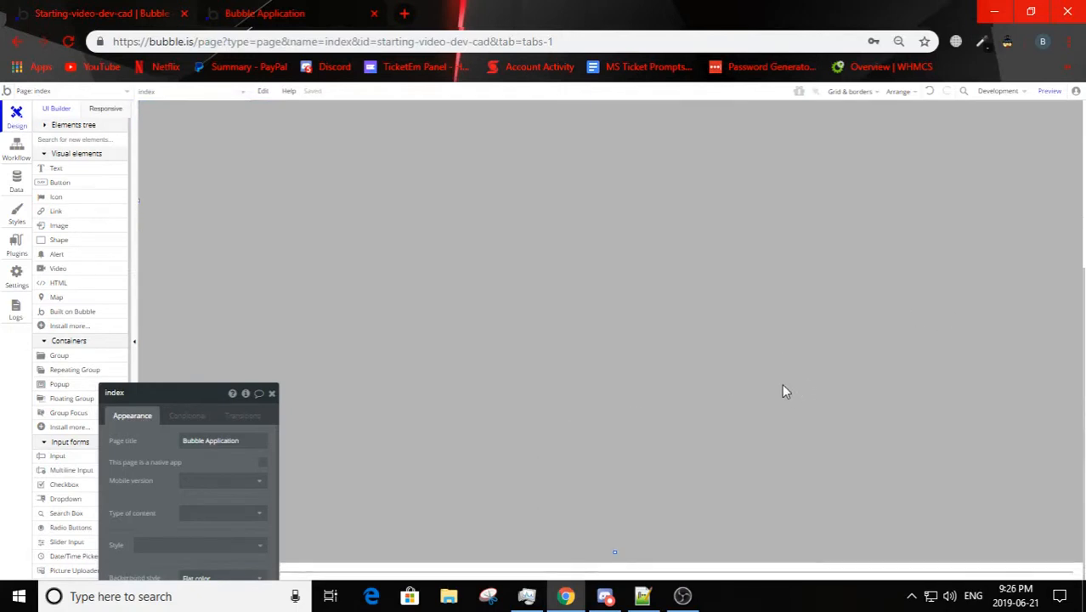
drag(1080, 200, 420, 284)
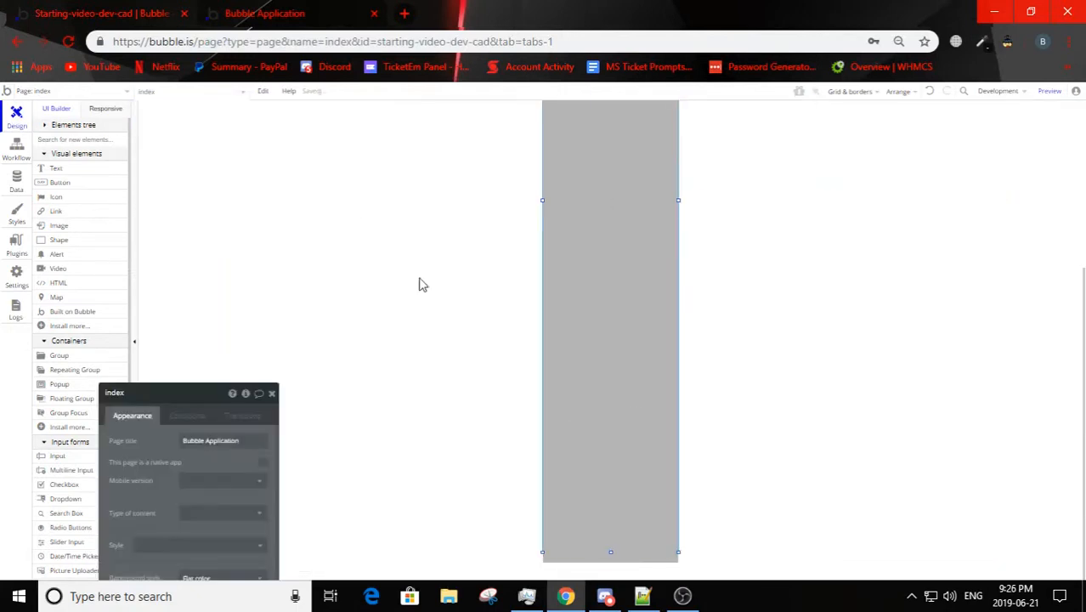
click(648, 386)
scroll(654, 373, up, 3)
click(678, 437)
drag(678, 440, 932, 439)
Step: Set the index page's width and height to 1200 and reload its preview
scroll(188, 491, down, 1)
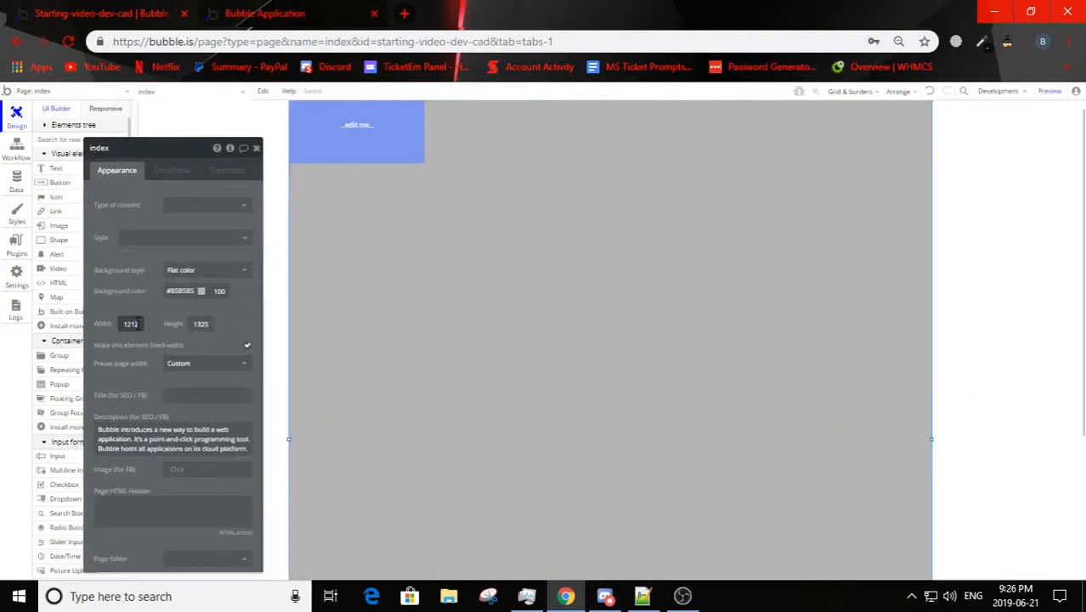
text(1200)
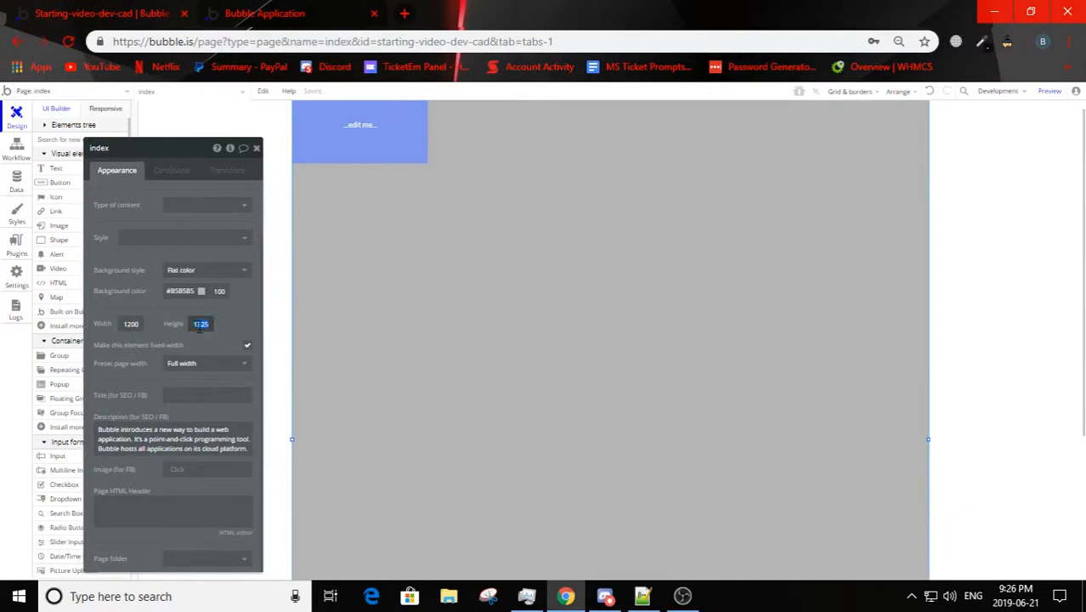
text(112)
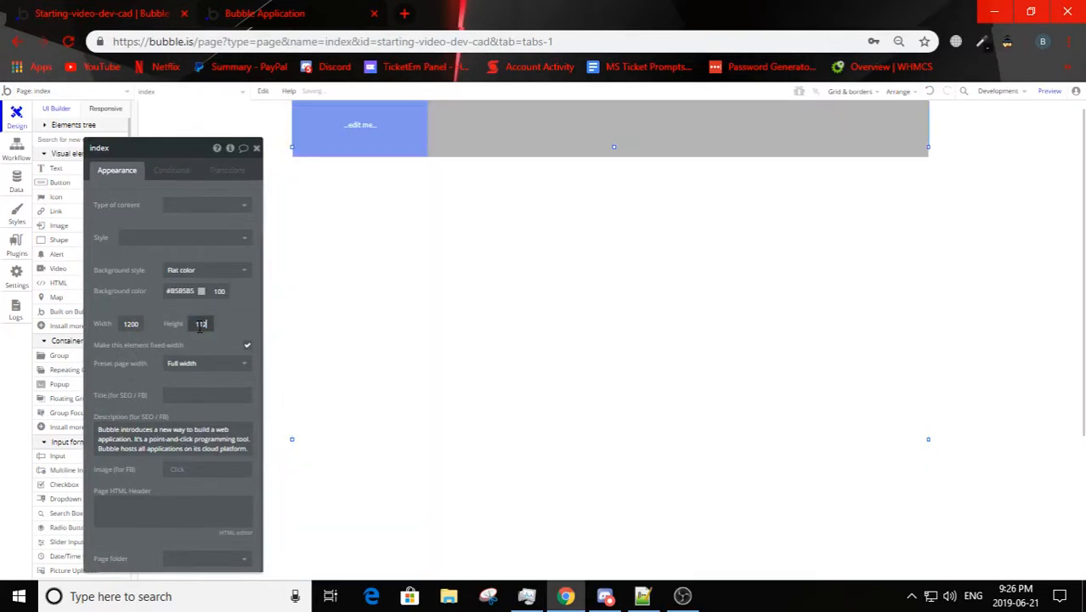
key(BackSpace)
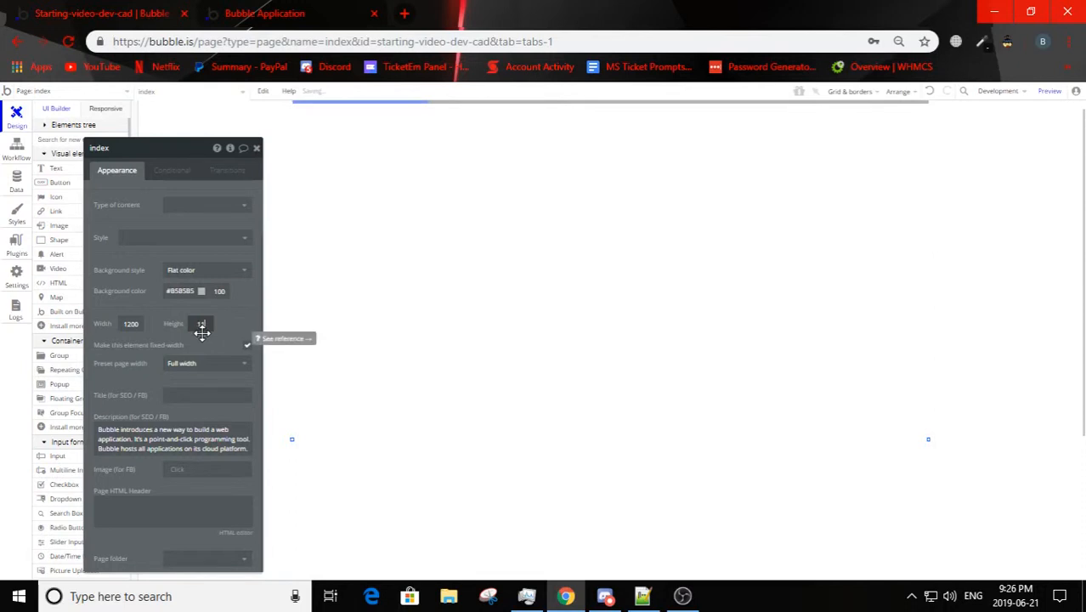
text(200)
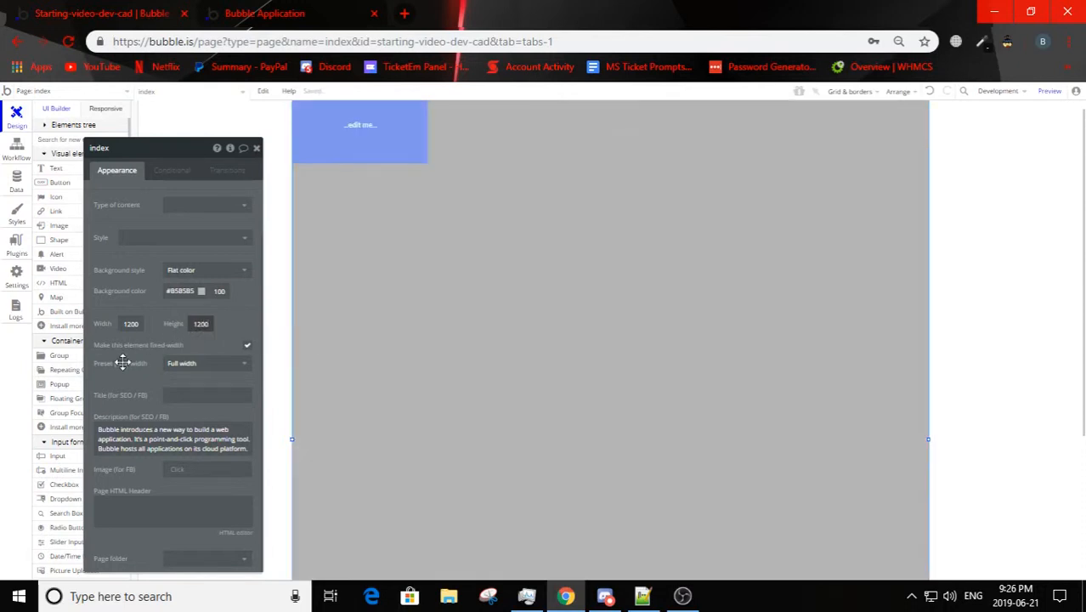
click(321, 10)
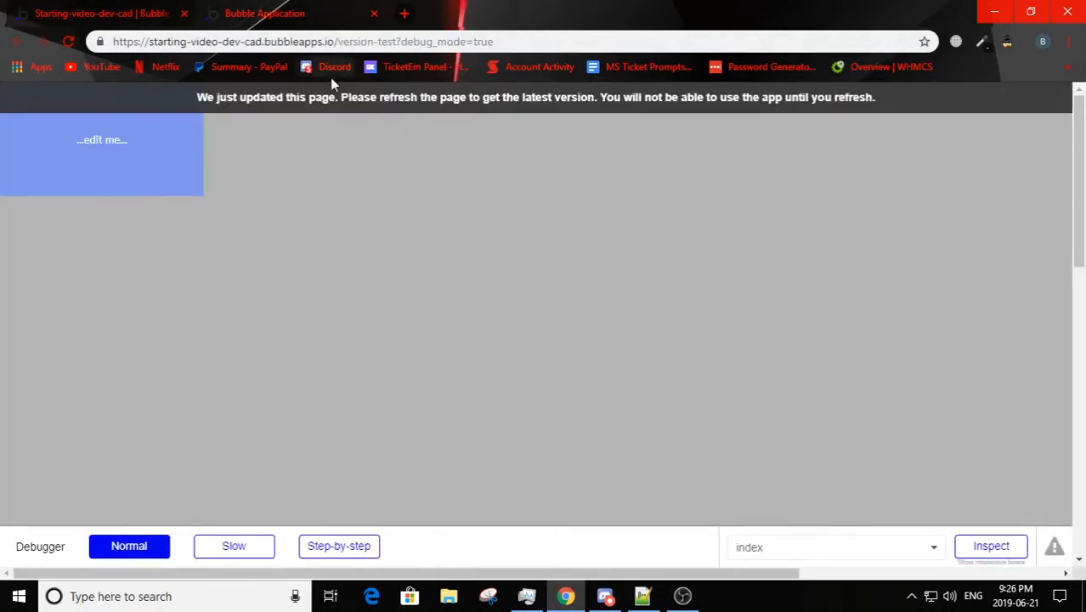
key(F5)
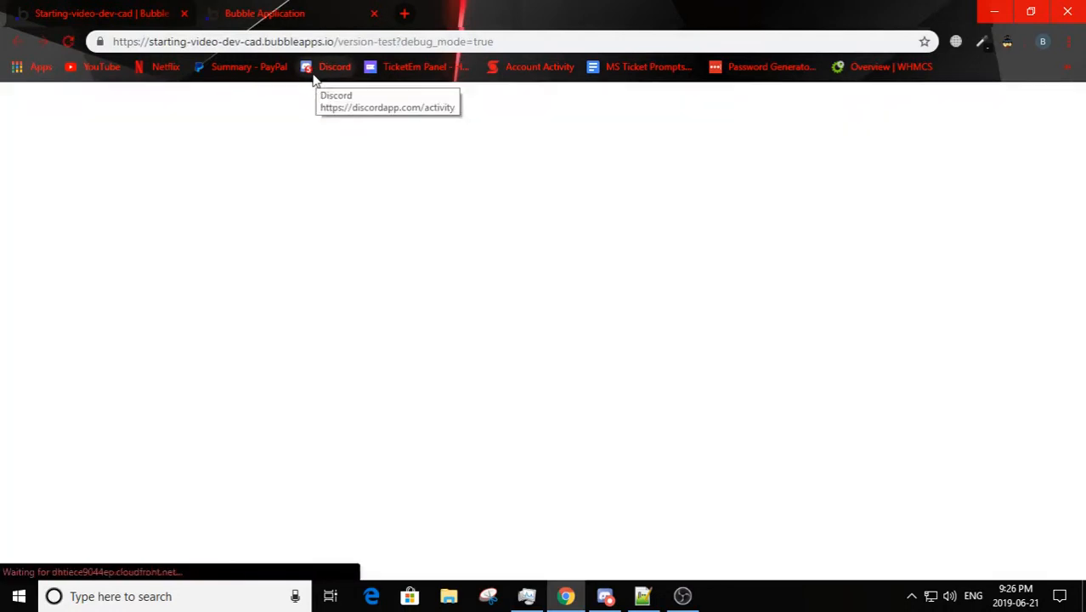
Step: Compare the 1200 px index page in the editor with its preview
click(153, 12)
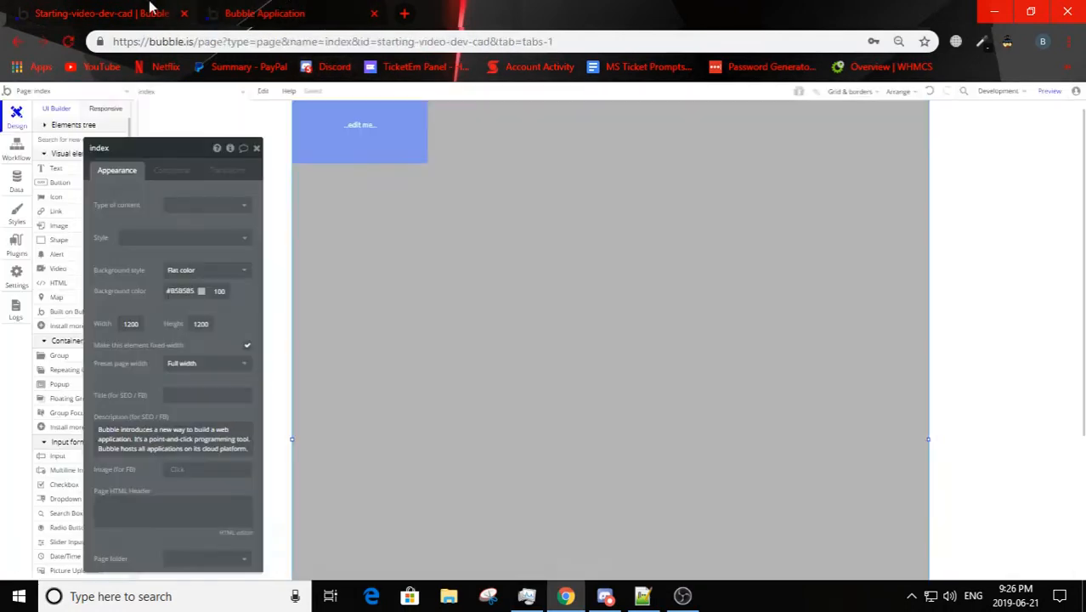
click(254, 12)
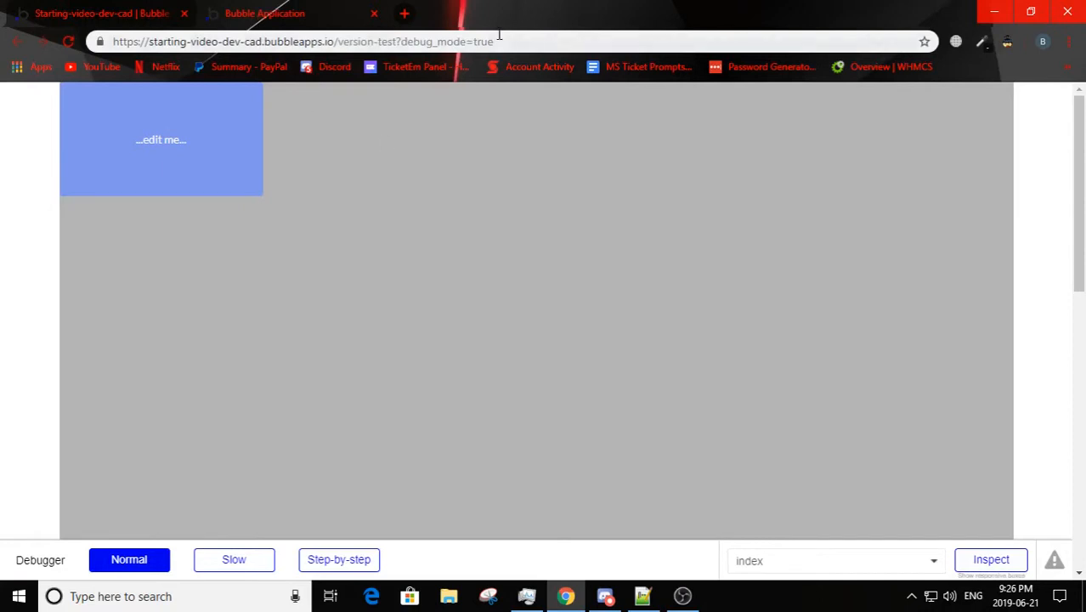
click(100, 12)
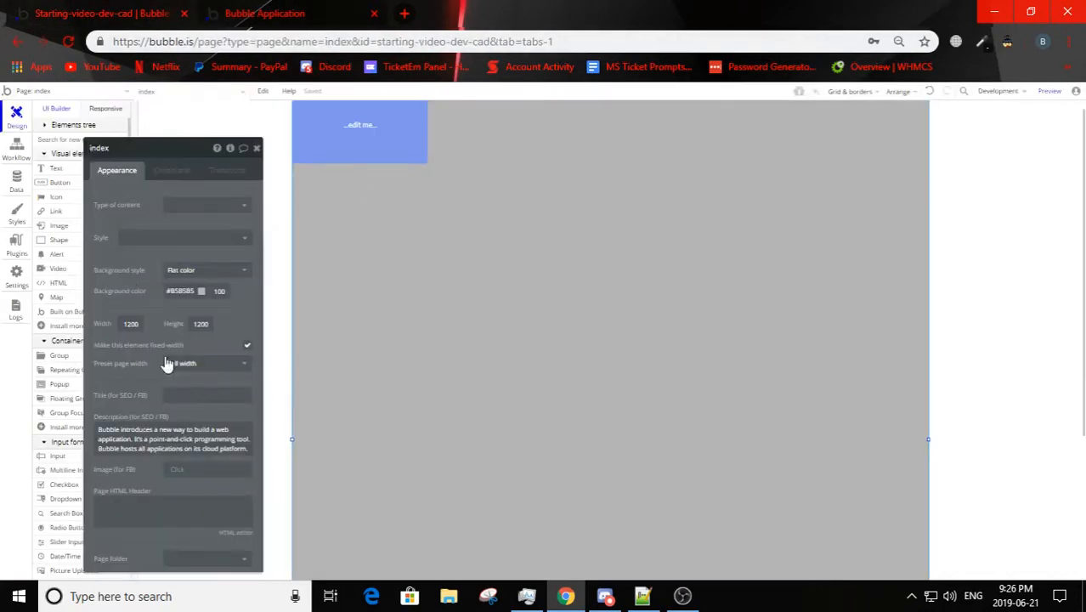
click(255, 9)
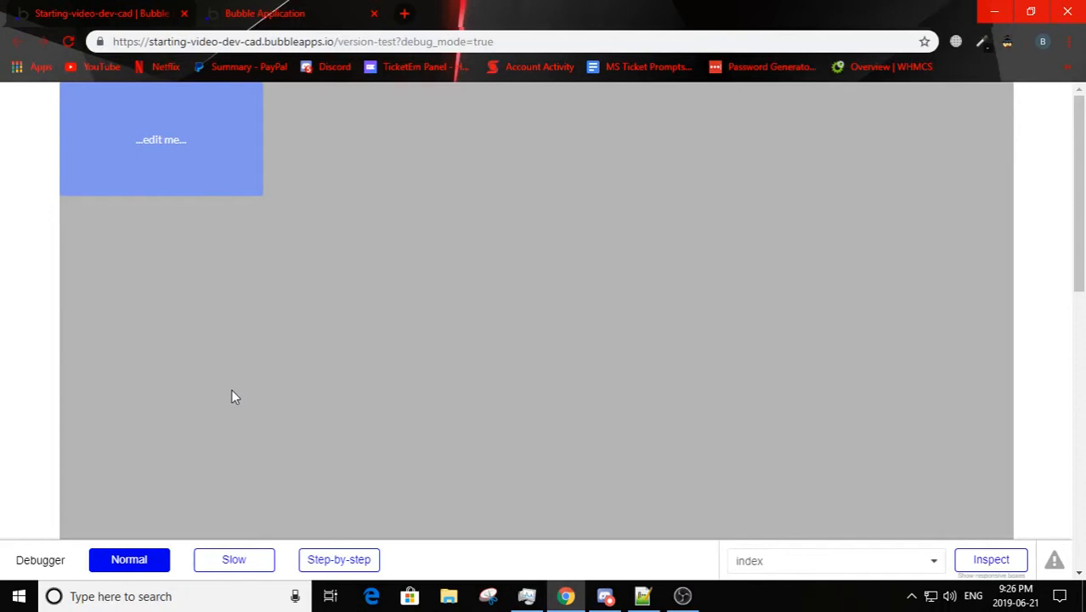
click(97, 12)
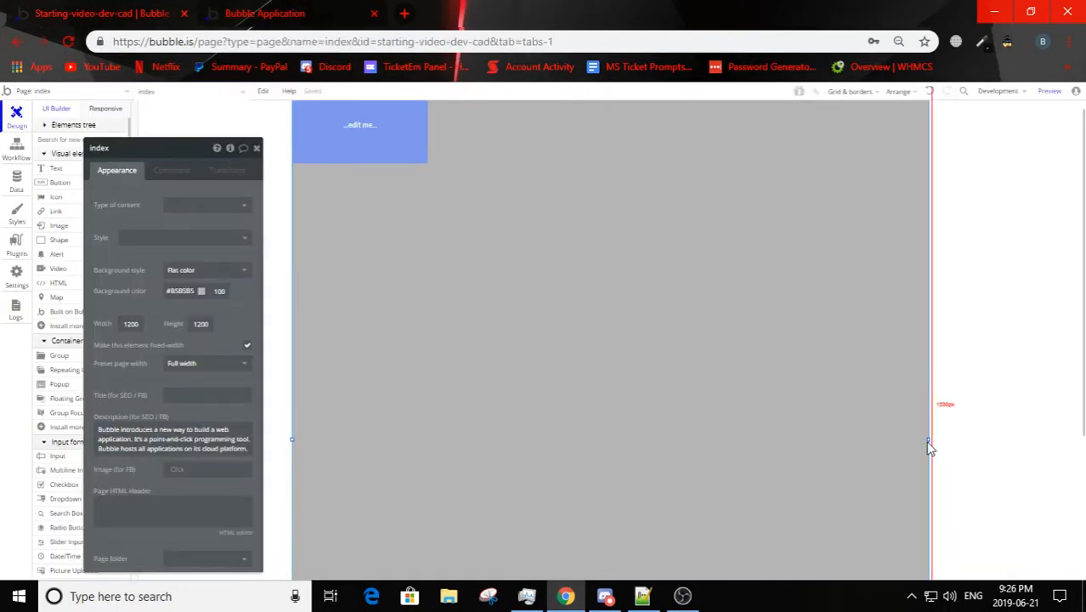
Step: Narrow the index page to the button's width, widen it again to about 1068 px and check it in the refreshed preview
drag(929, 439, 680, 406)
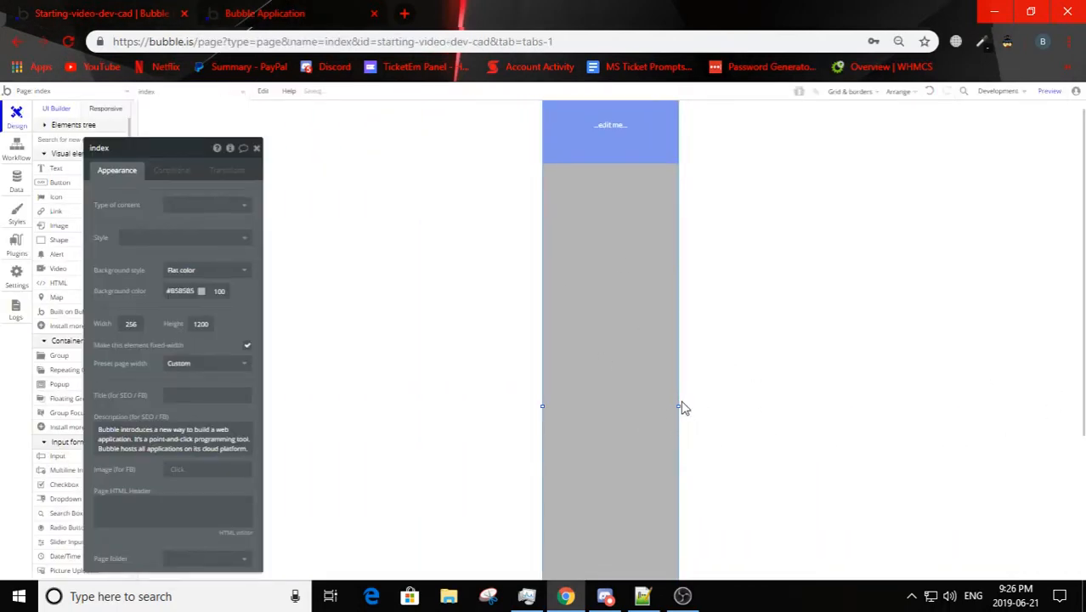
drag(678, 405, 893, 407)
click(255, 13)
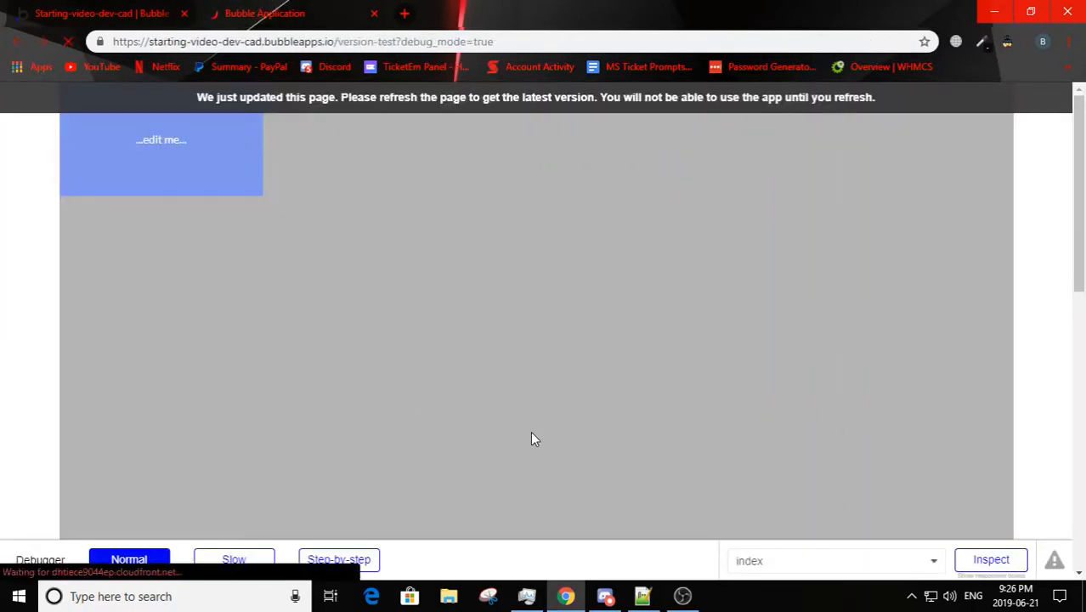
click(92, 12)
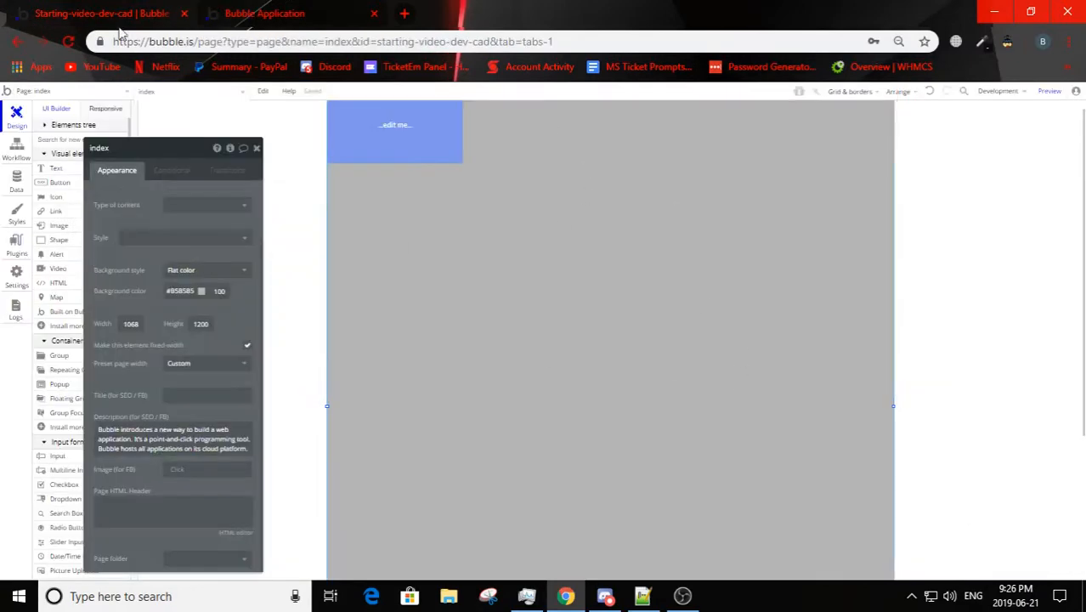
click(228, 6)
click(134, 8)
Step: Turn off the index page's fixed-width setting and check the full-width result in the refreshed preview
scroll(141, 346, up, 2)
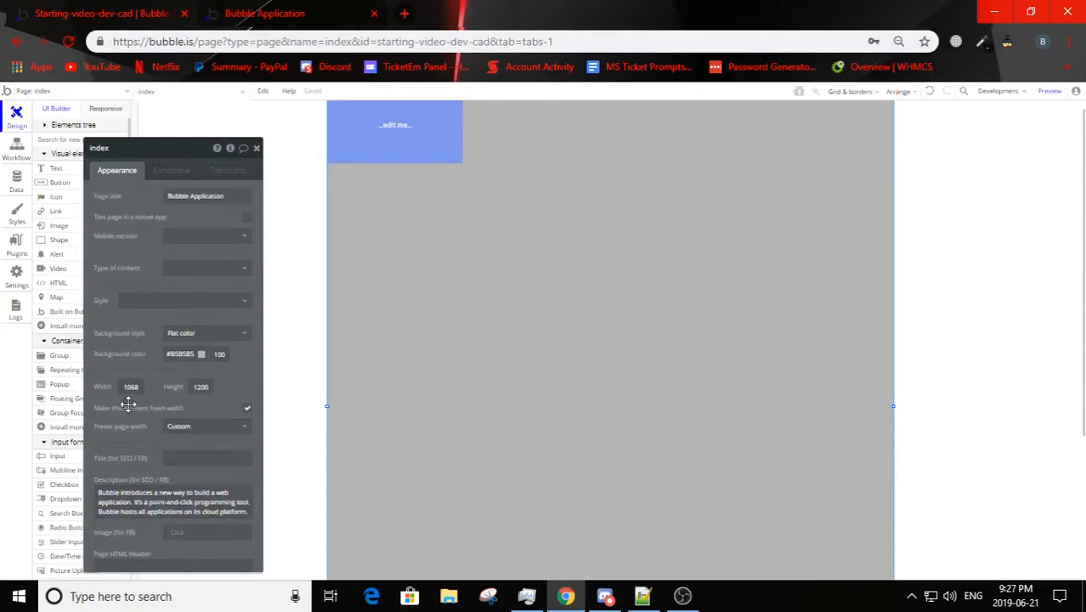
click(265, 13)
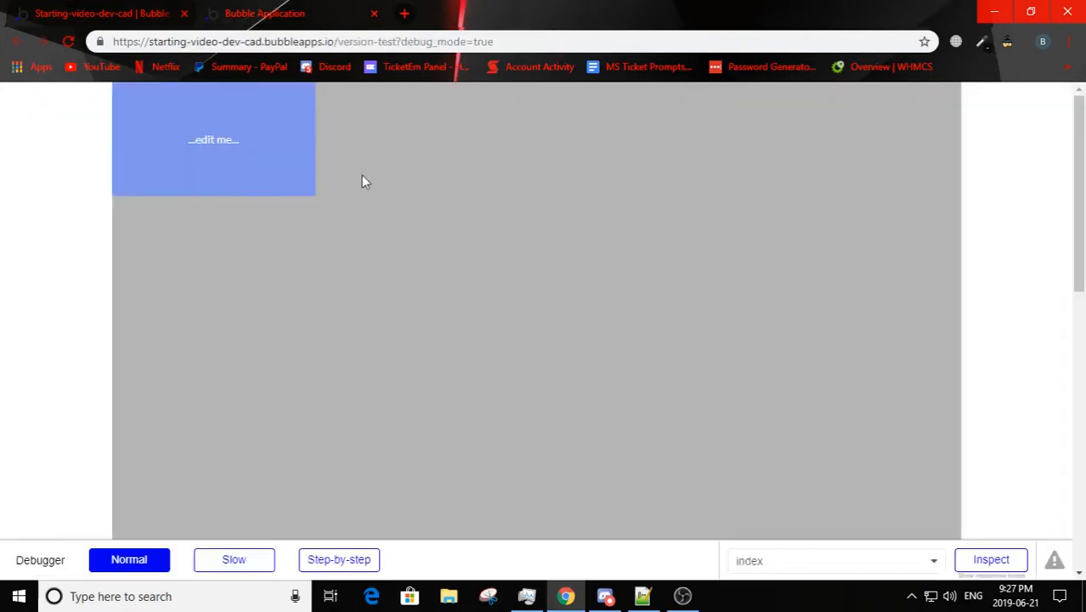
click(381, 102)
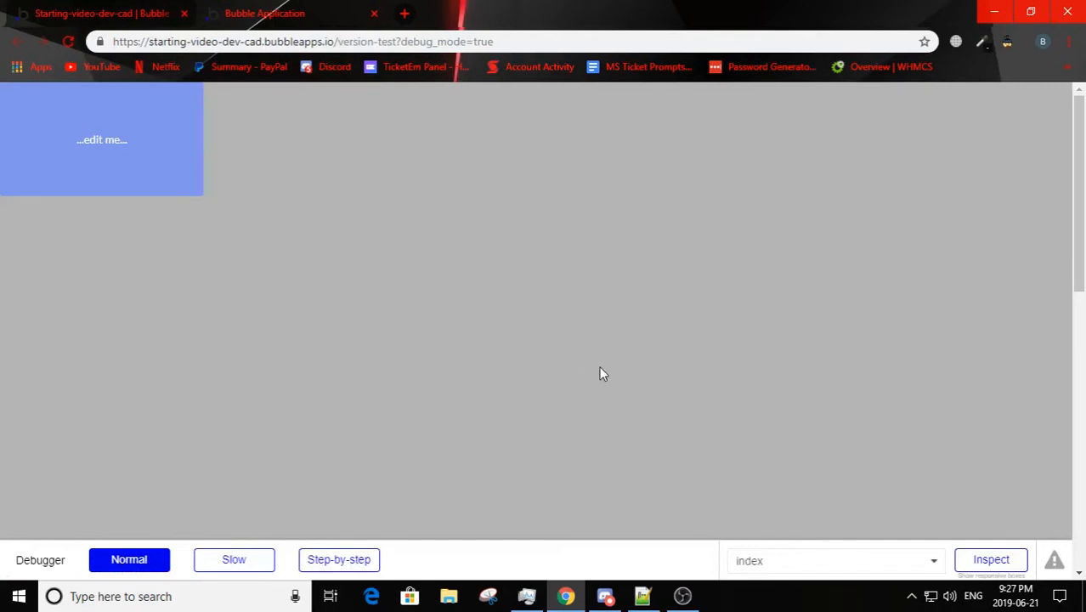
click(127, 12)
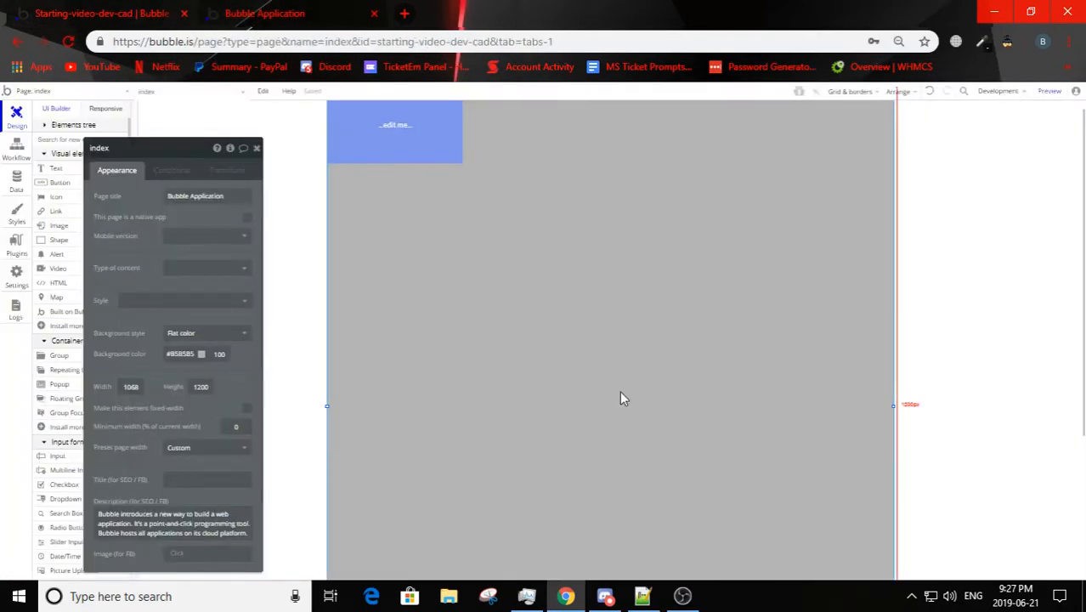
click(285, 14)
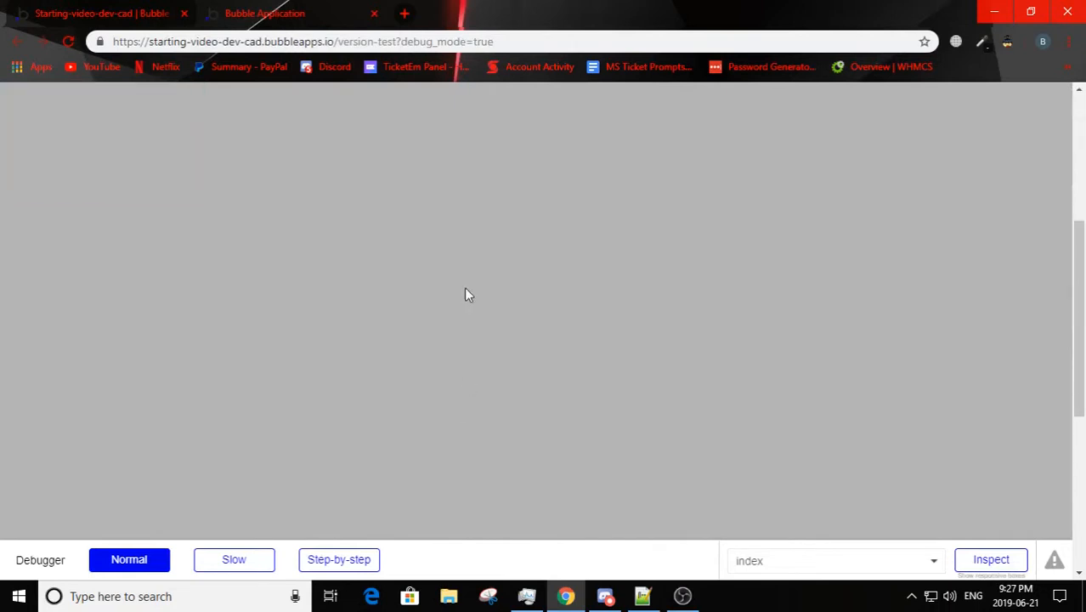
Step: Zoom the previewed page out to 80% and back to 100% to examine how its layout adapts
click(1069, 42)
click(969, 194)
click(969, 193)
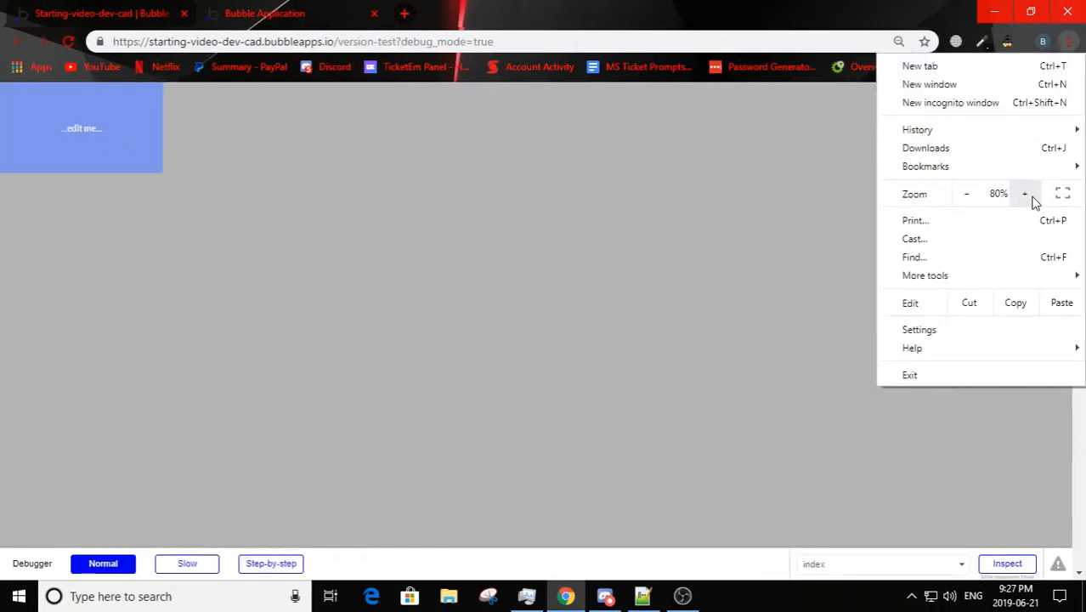
click(1025, 193)
click(1025, 194)
click(1025, 194)
click(1025, 193)
click(967, 194)
click(966, 194)
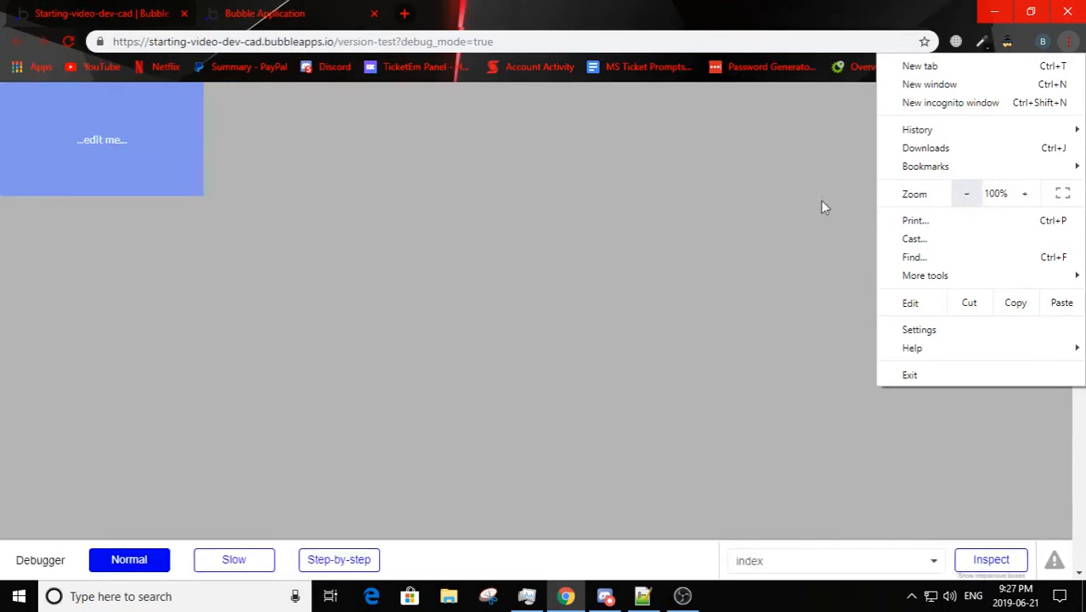
click(392, 201)
Step: Move the button away from the page's upper-left corner to about X 66, Y 78 in the editor
click(97, 13)
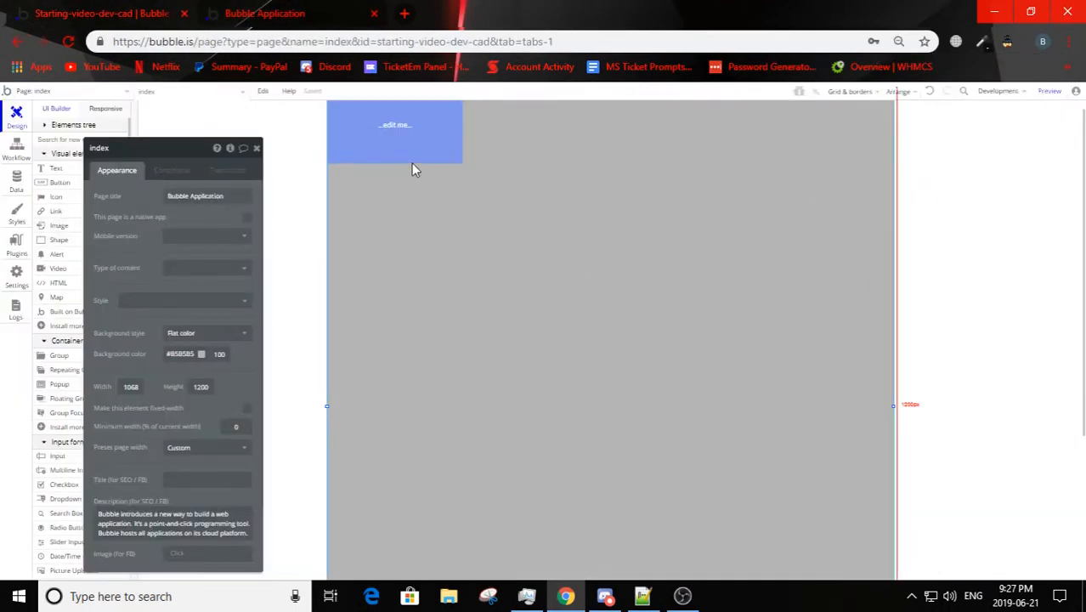
drag(411, 169, 369, 262)
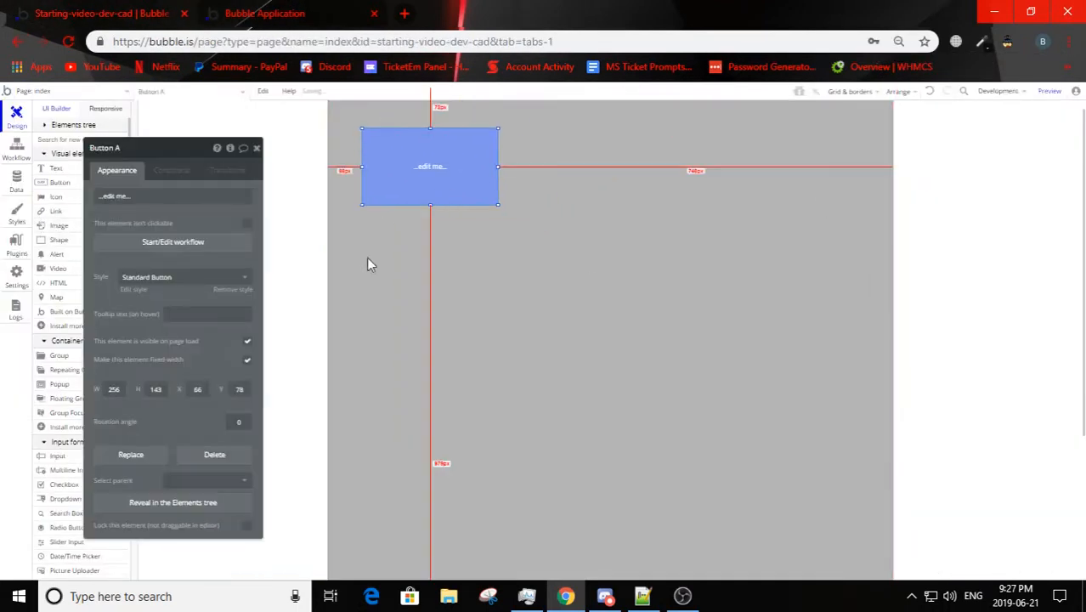
click(435, 326)
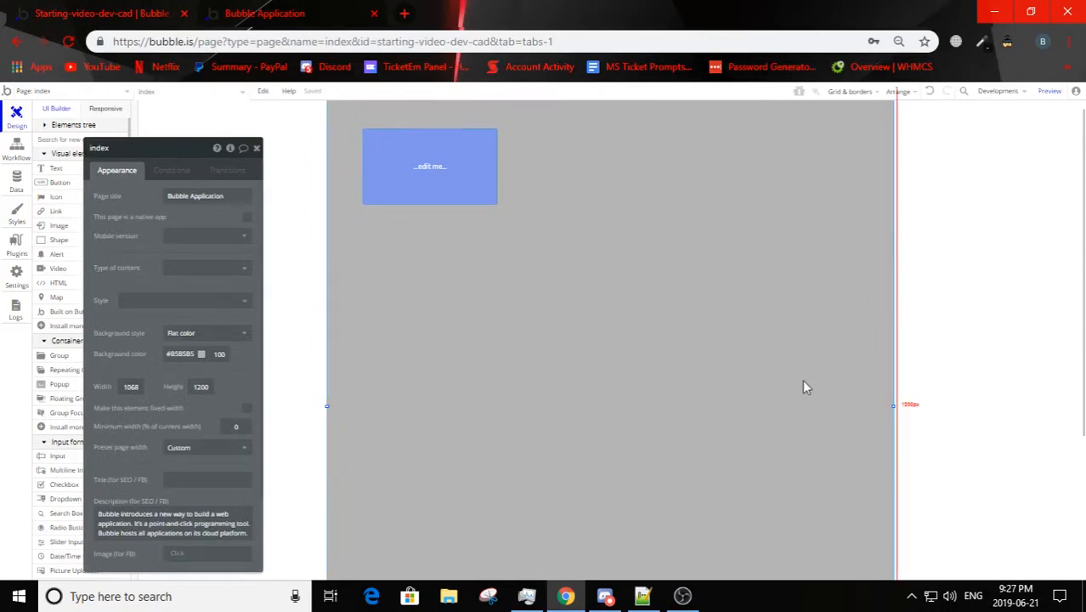
Step: Narrow the index page to about 362 px and refresh its preview
drag(894, 405, 710, 390)
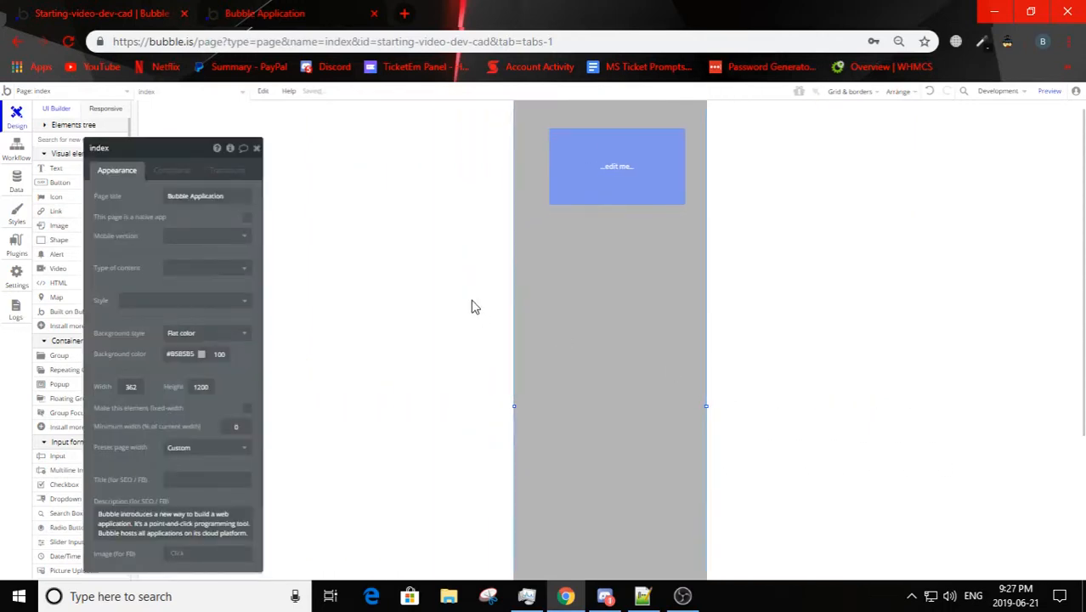
click(265, 13)
click(392, 98)
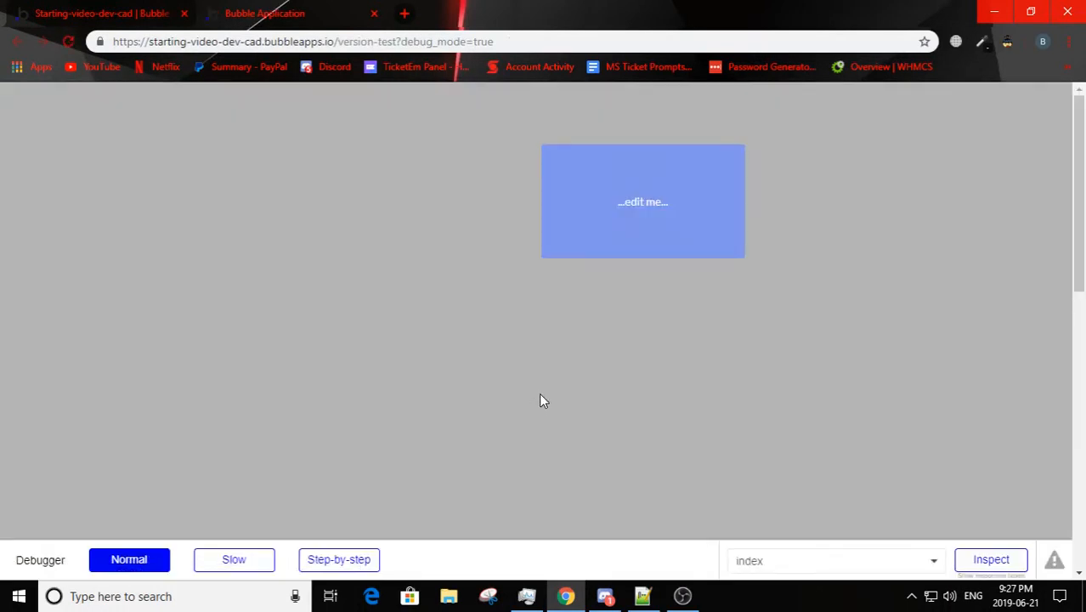
Step: Close the preview, launch a new one from the editor and compare the button's position in both
click(132, 9)
click(374, 14)
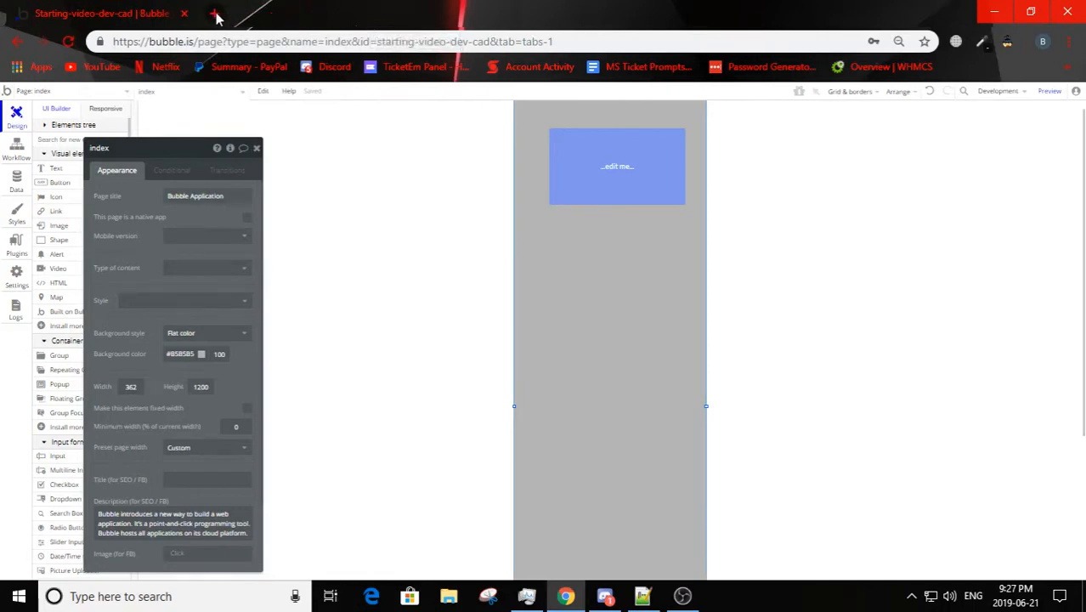
click(1049, 92)
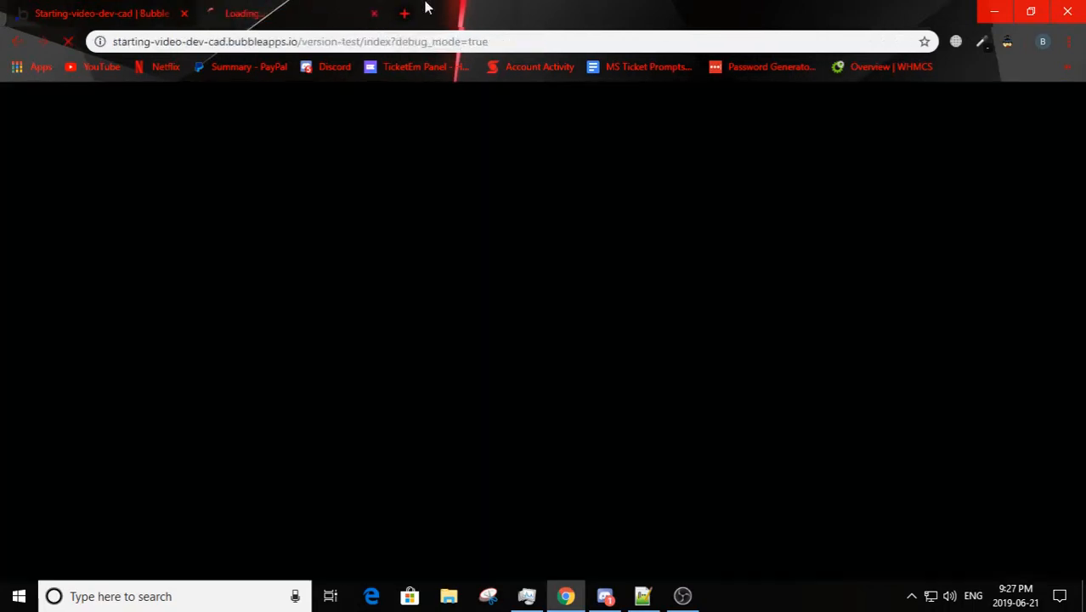
click(161, 5)
click(271, 7)
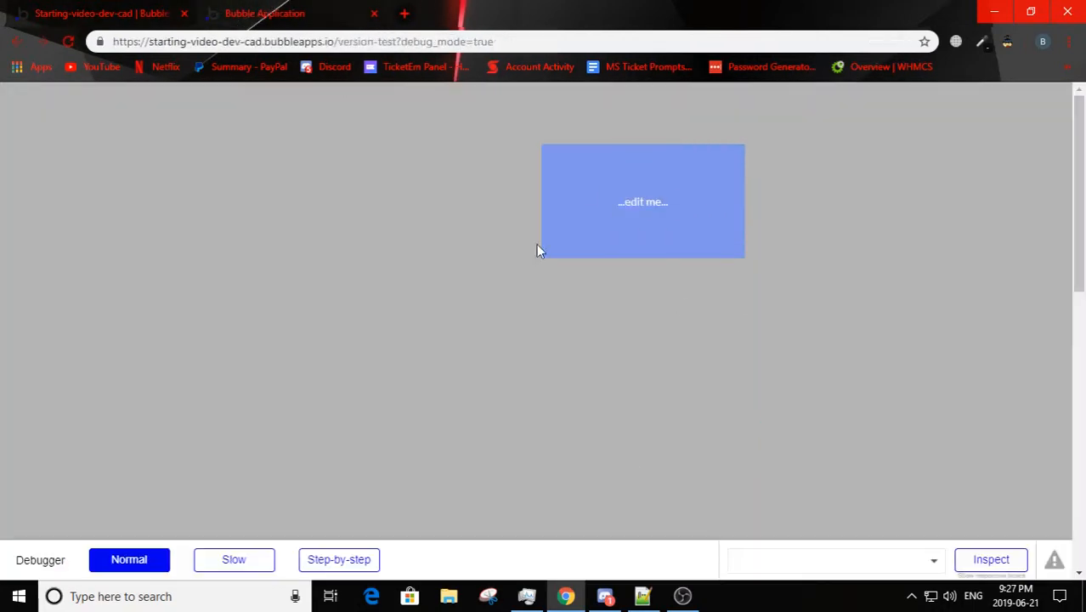
Step: Move the button up to about Y 55 and center it horizontally on the page
click(79, 5)
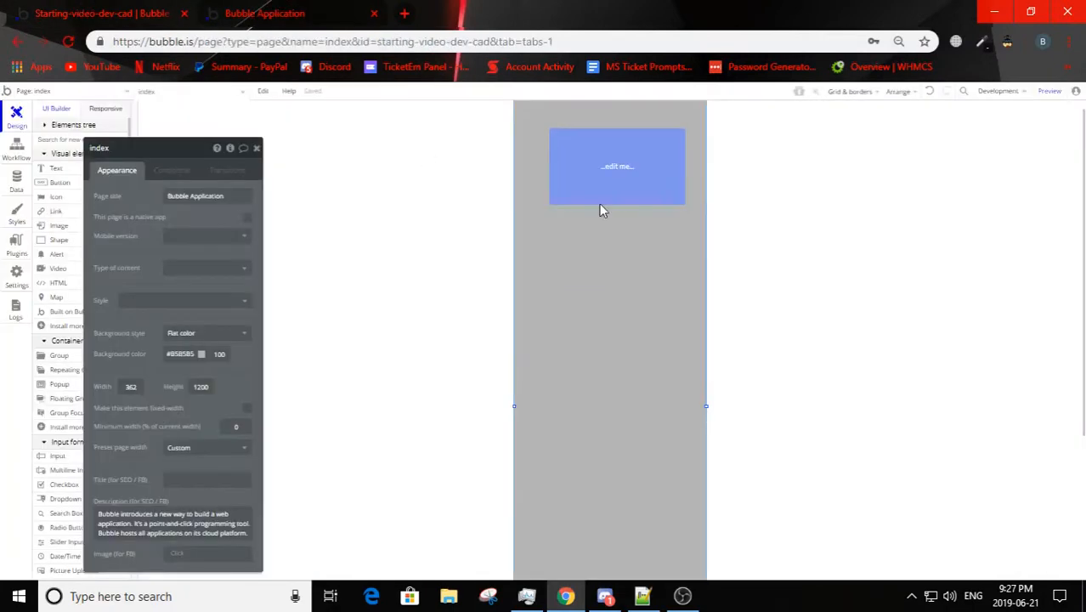
drag(591, 165, 573, 148)
right_click(572, 147)
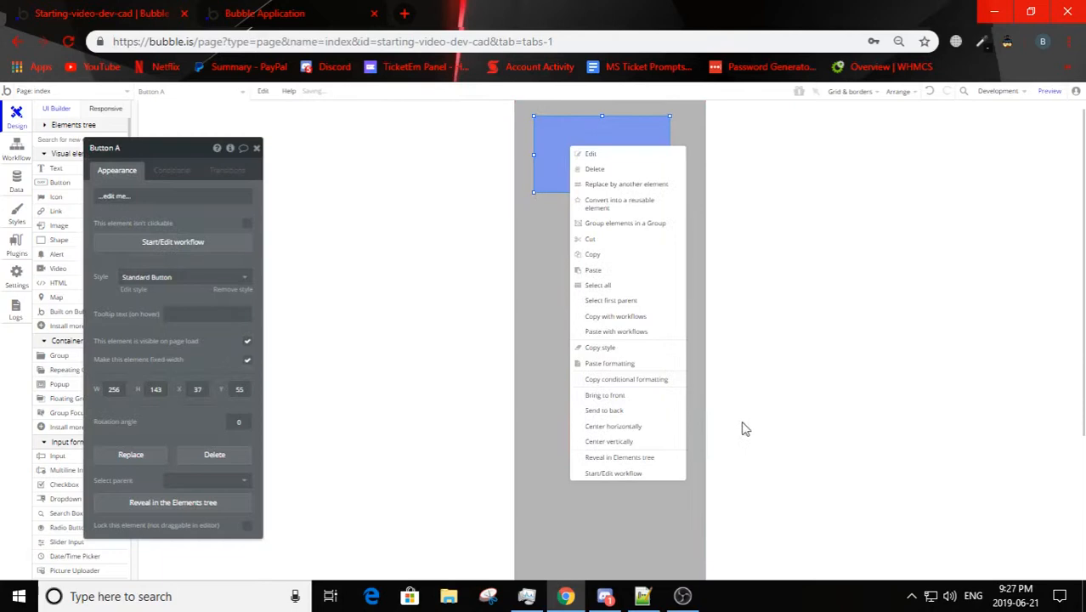
click(610, 428)
click(648, 256)
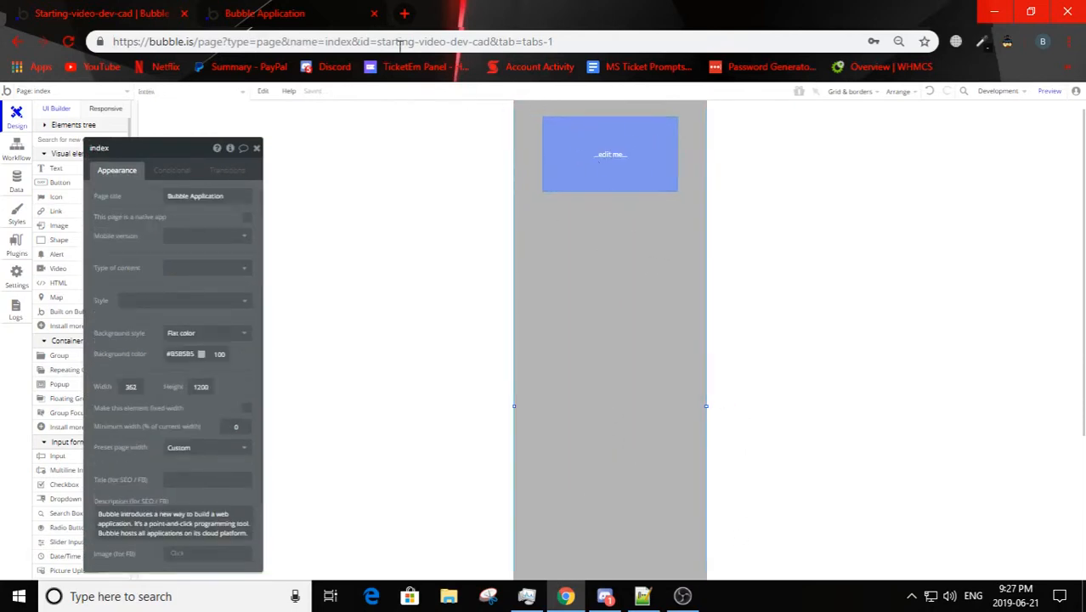
Step: Refresh the preview and compare the centered button's position with the editor
key(ctrl+Tab)
click(448, 102)
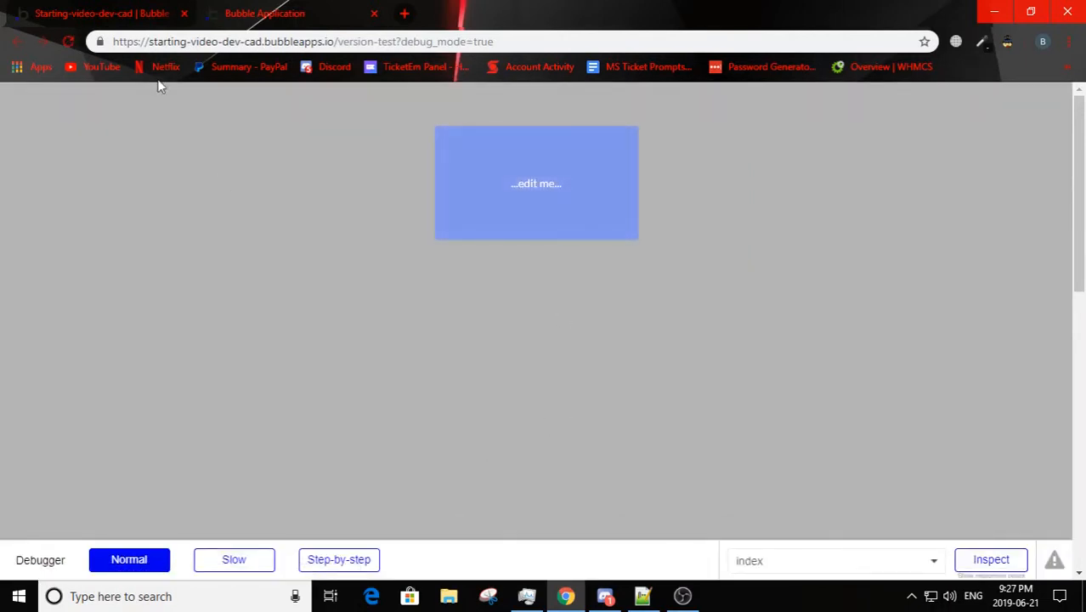
key(ctrl+Tab)
key(ctrl+Tab)
key(ctrl+Tab)
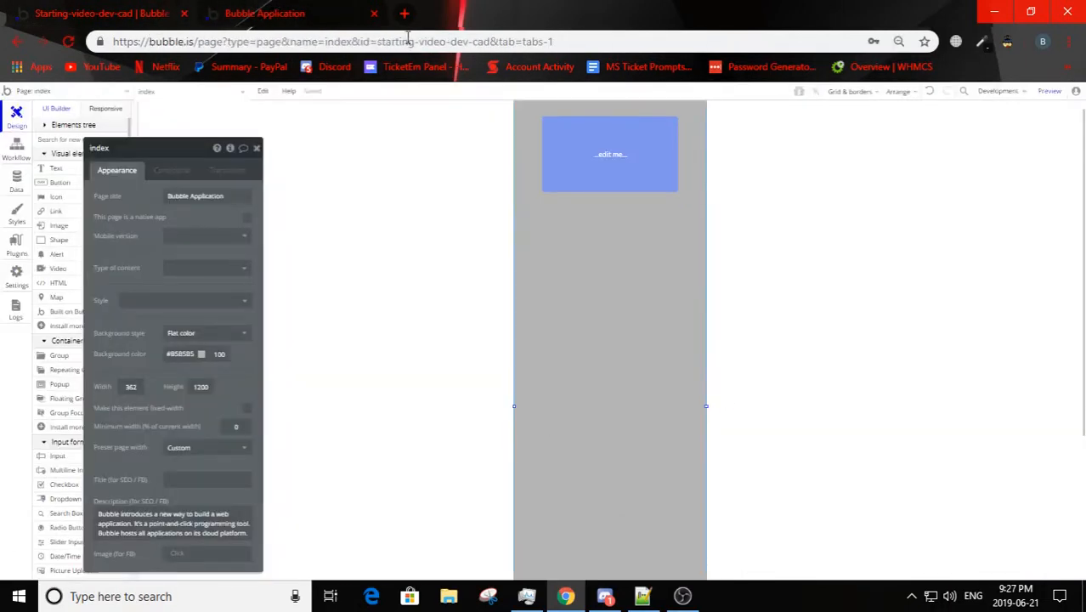
key(ctrl+Tab)
key(ctrl+Tab)
Step: Move the button down the page and draw a shape about 362 by 64 px across the page's upper edge
drag(604, 127, 619, 330)
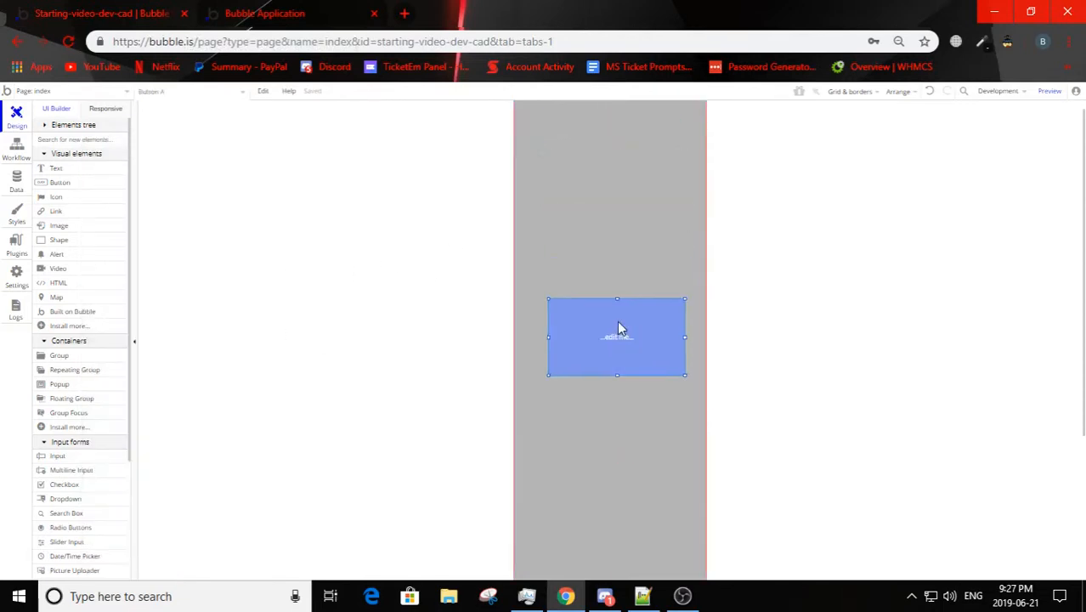
double_click(655, 170)
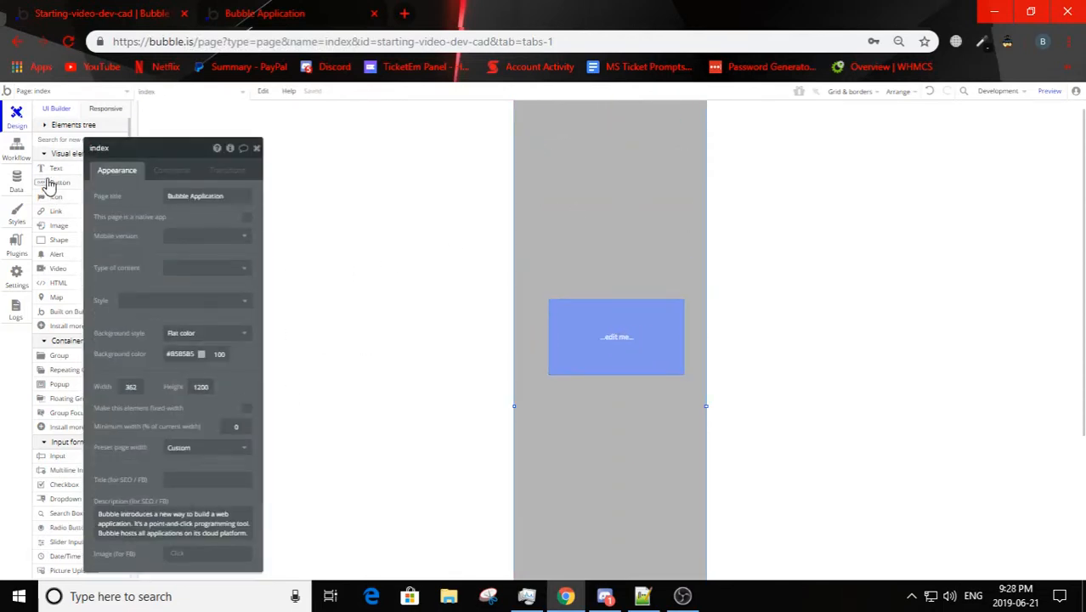
click(51, 241)
mouse_move(577, 127)
mouse_down()
mouse_move(649, 162)
mouse_move(567, 100)
mouse_move(769, 125)
mouse_up()
click(767, 129)
scroll(732, 302, up, 1)
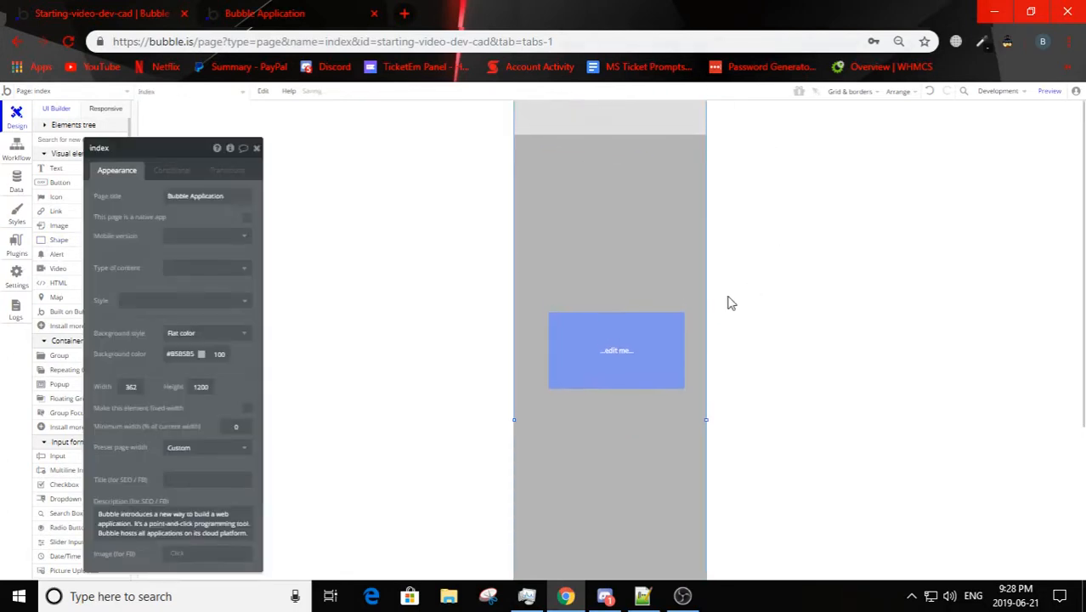
Step: Shrink the button to about 87 by 35 px at X 28, Y 15 and send the header shape to the back behind it
click(636, 362)
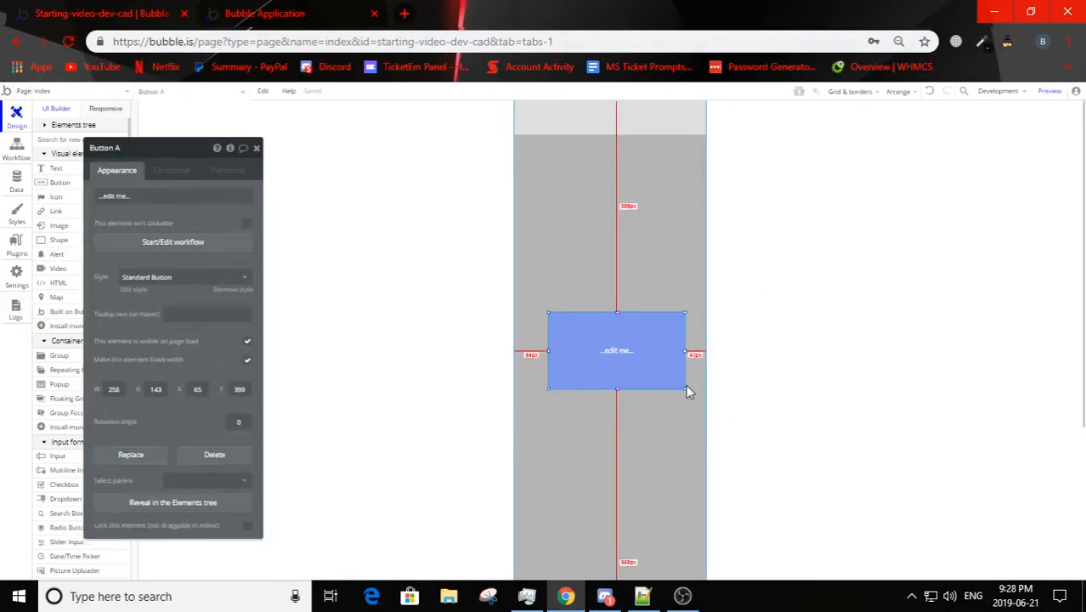
drag(686, 390, 565, 121)
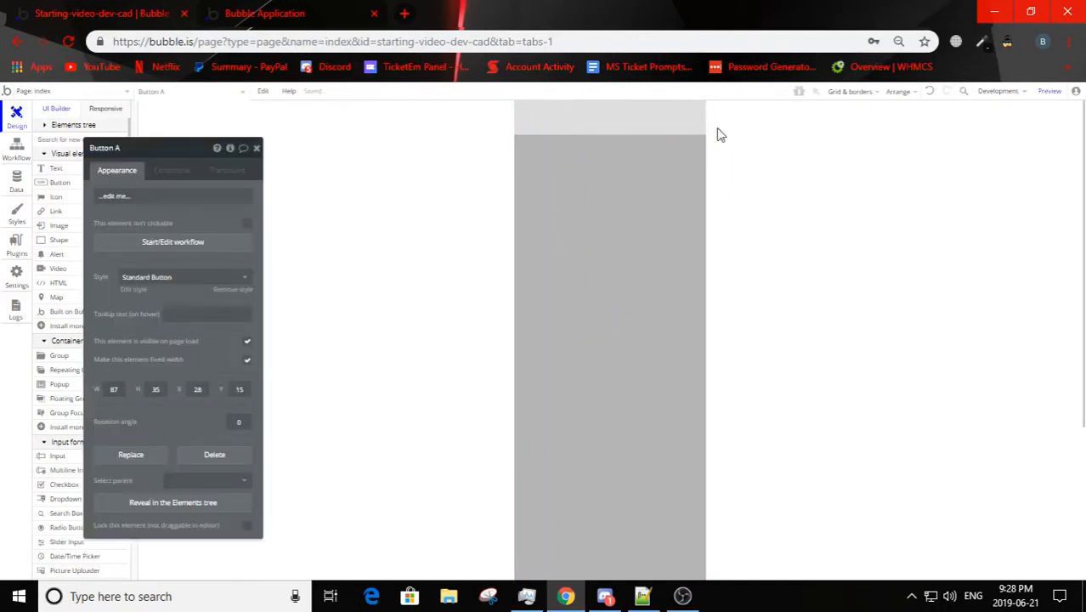
right_click(583, 126)
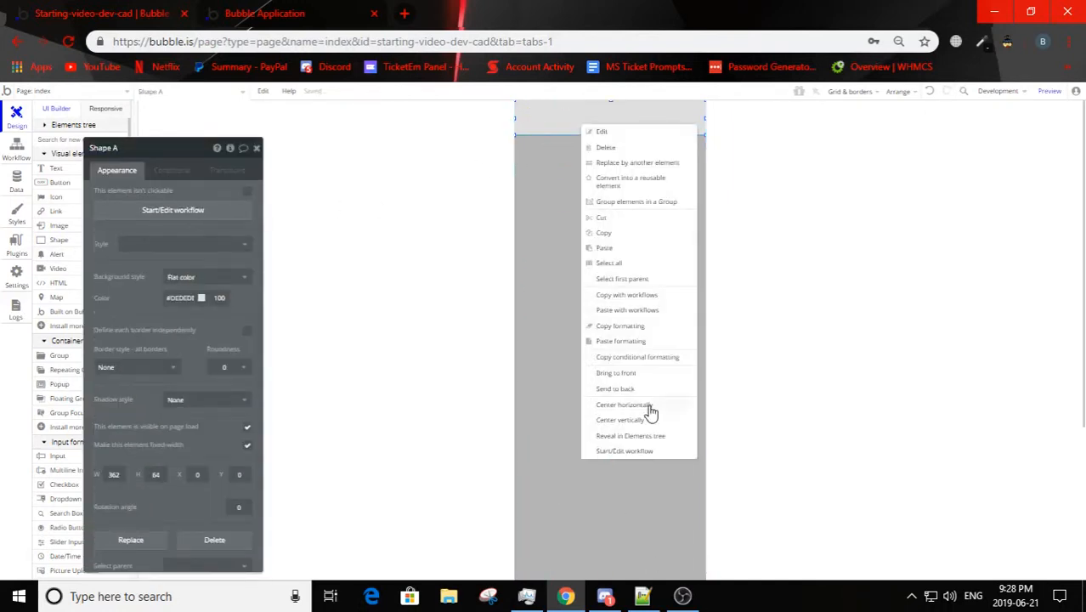
click(620, 390)
click(554, 118)
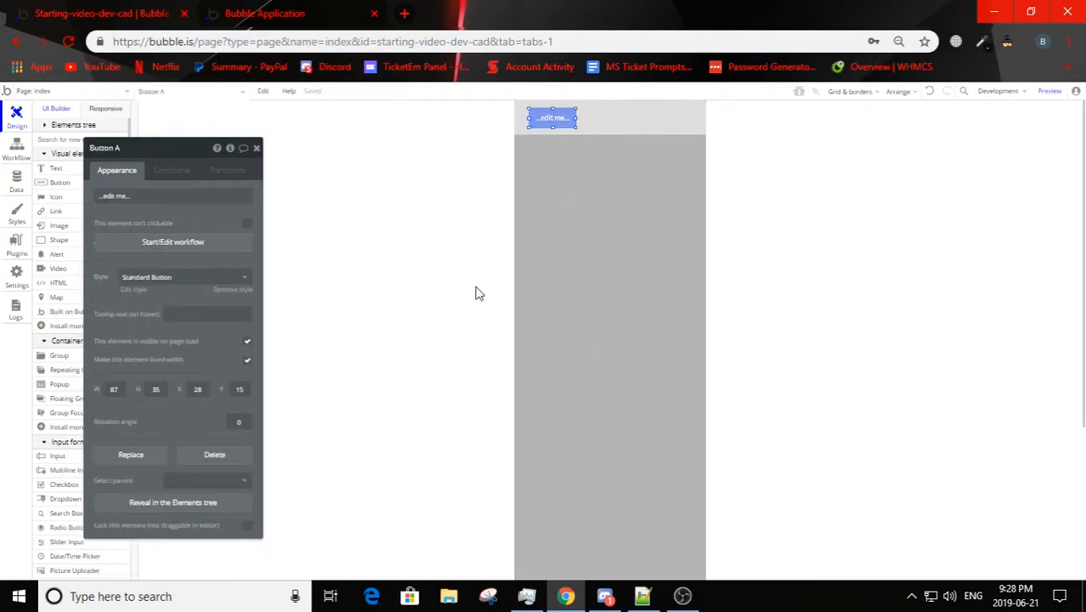
Step: Move the button to X 10, Y 10 in the header shape and label it Login
click(144, 280)
click(193, 290)
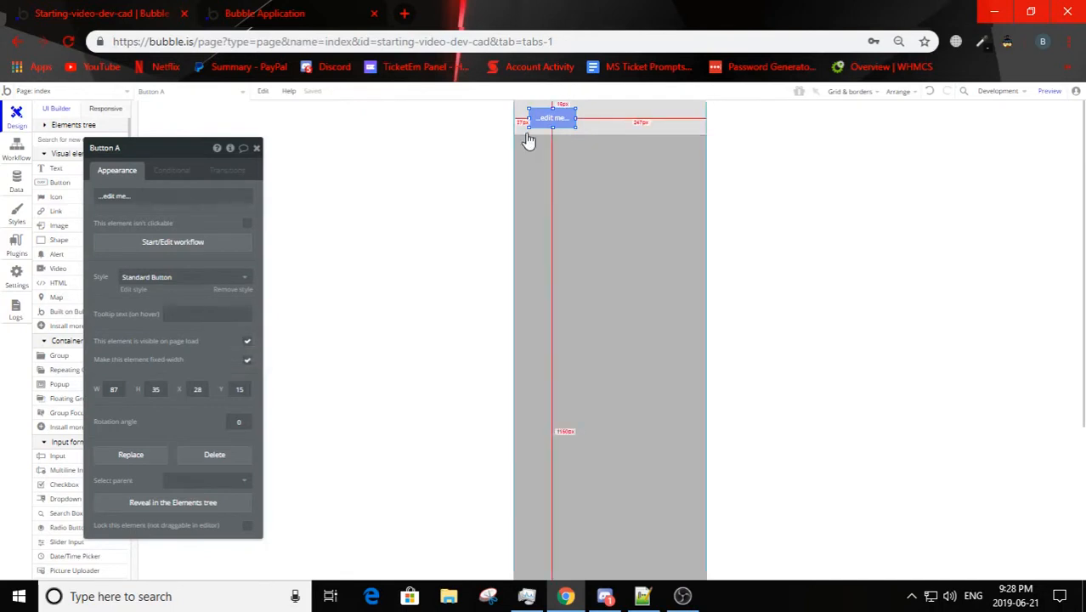
drag(554, 108, 548, 114)
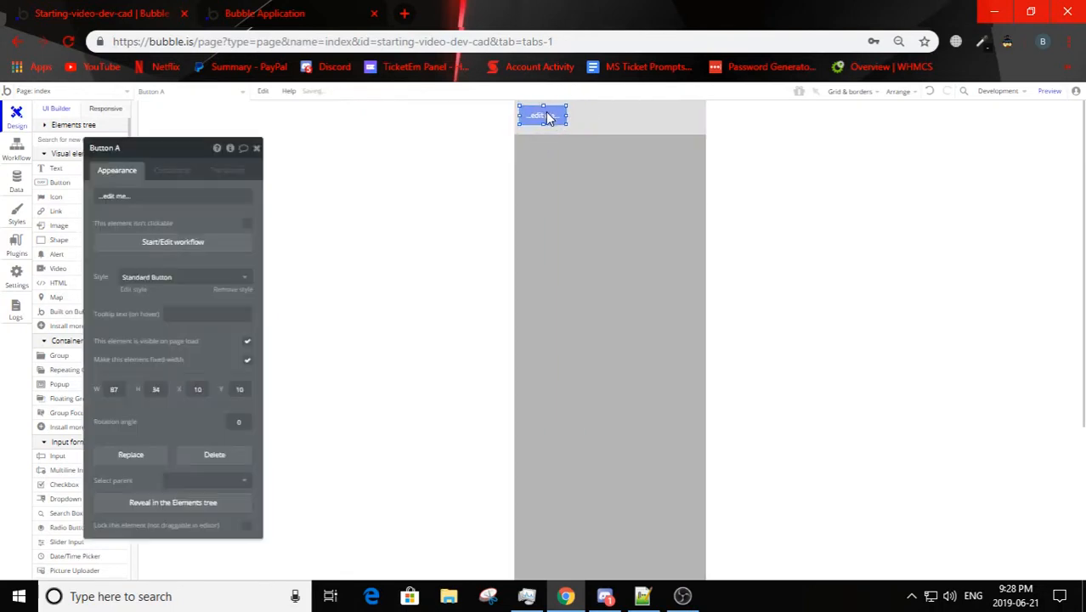
click(149, 198)
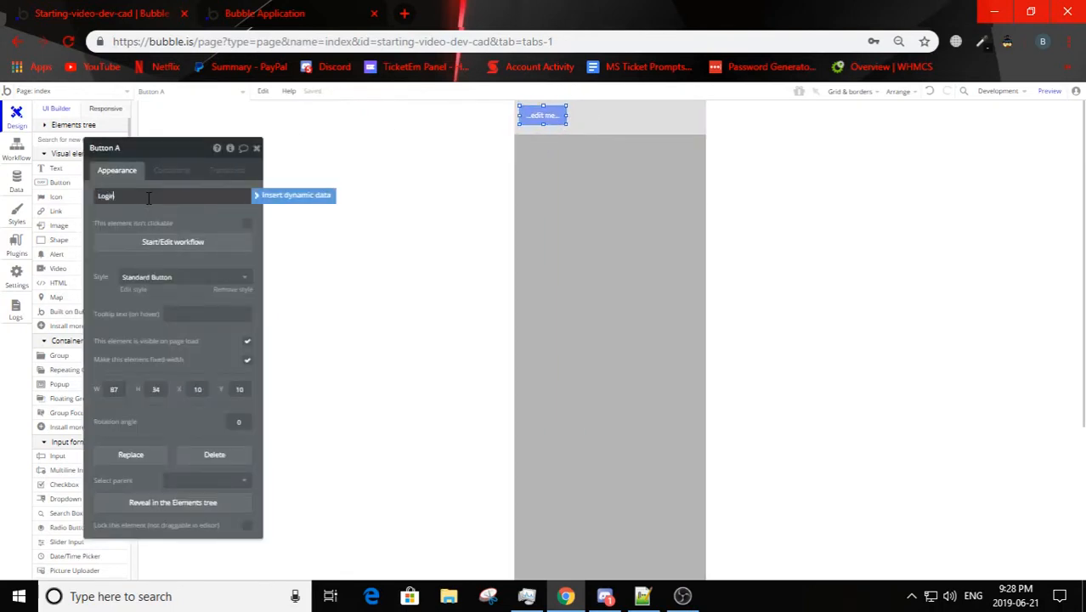
key(Return)
Step: Duplicate the Login button, place the copy beside it at X 119, Y 10 and label it Signup
key(ctrl+c)
key(ctrl+v)
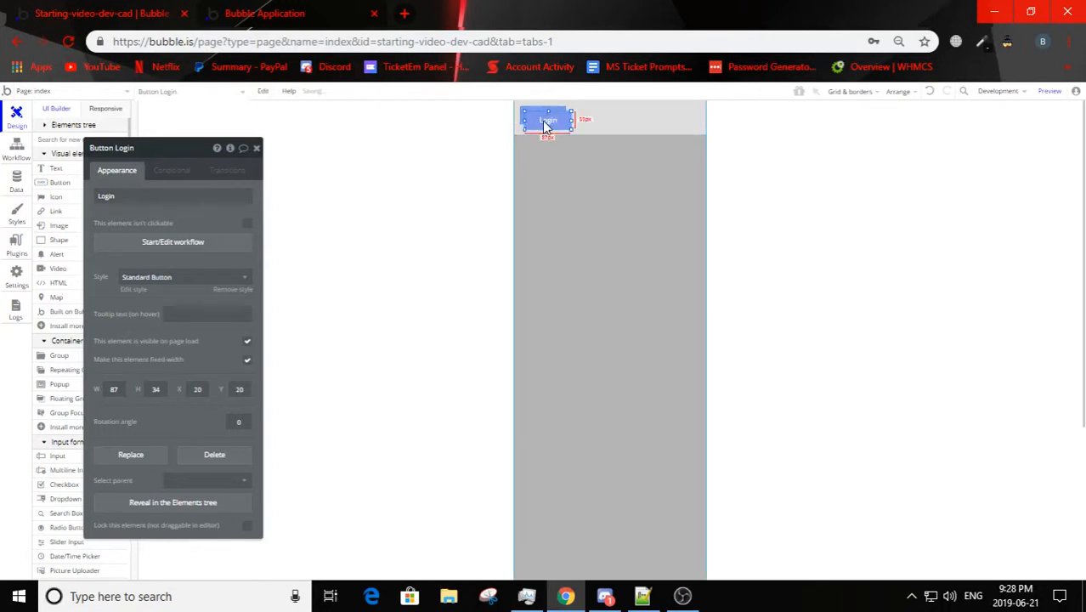
drag(545, 126, 601, 120)
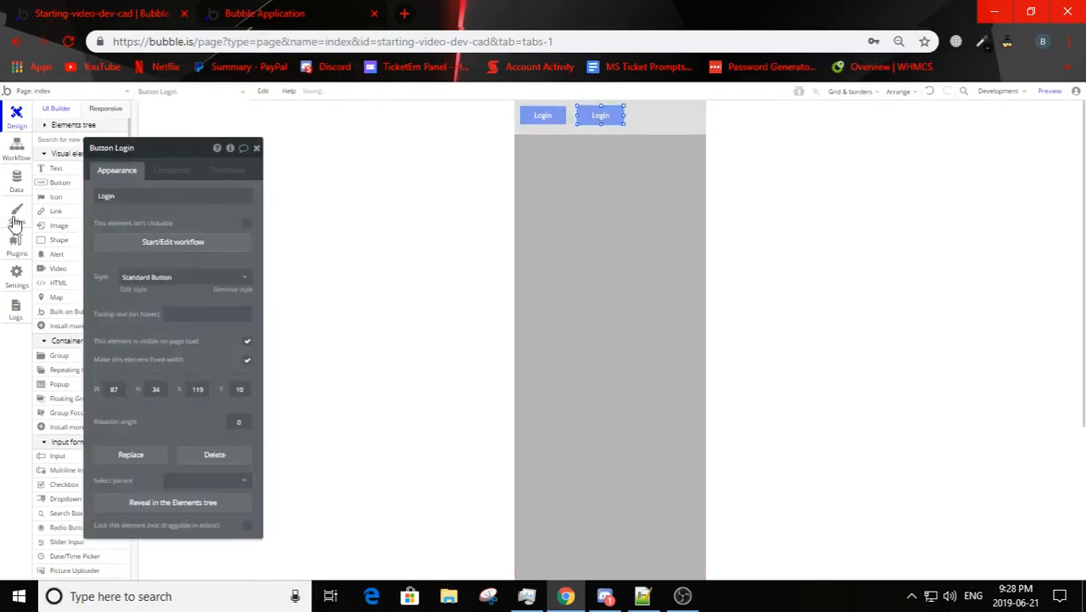
click(154, 194)
text(Signup)
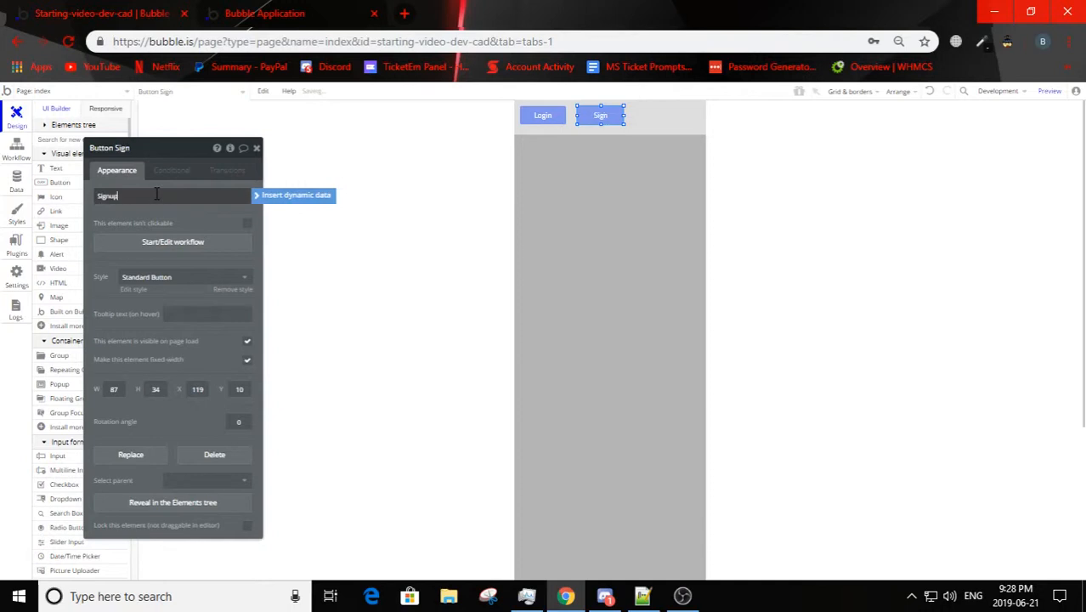
key(Return)
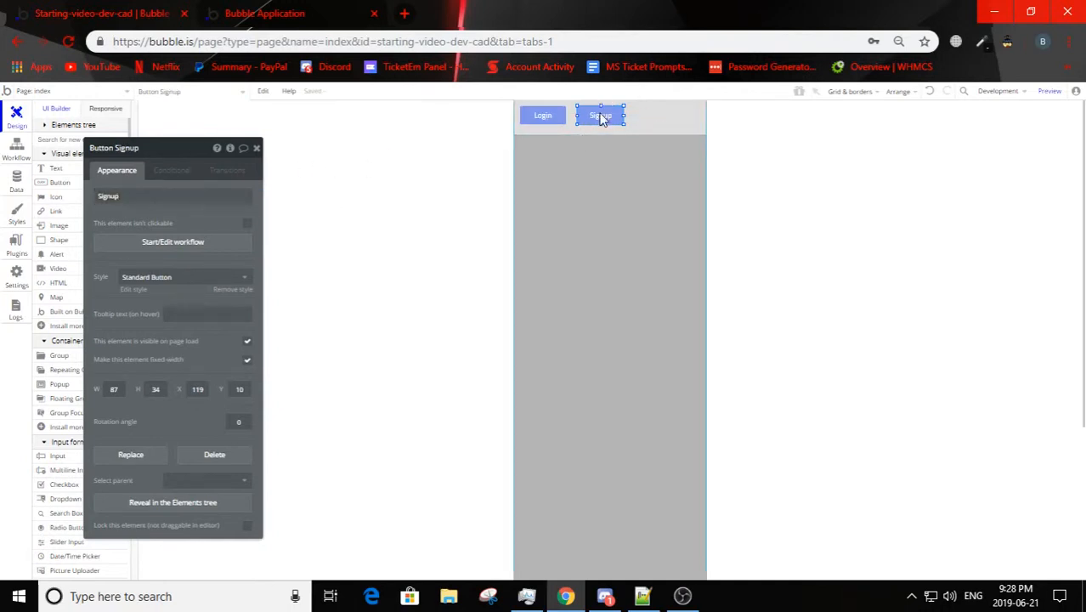
Step: Place a copy of the Signup button at about X 246, Y 17 in the header and label it Forgot Password
click(662, 124)
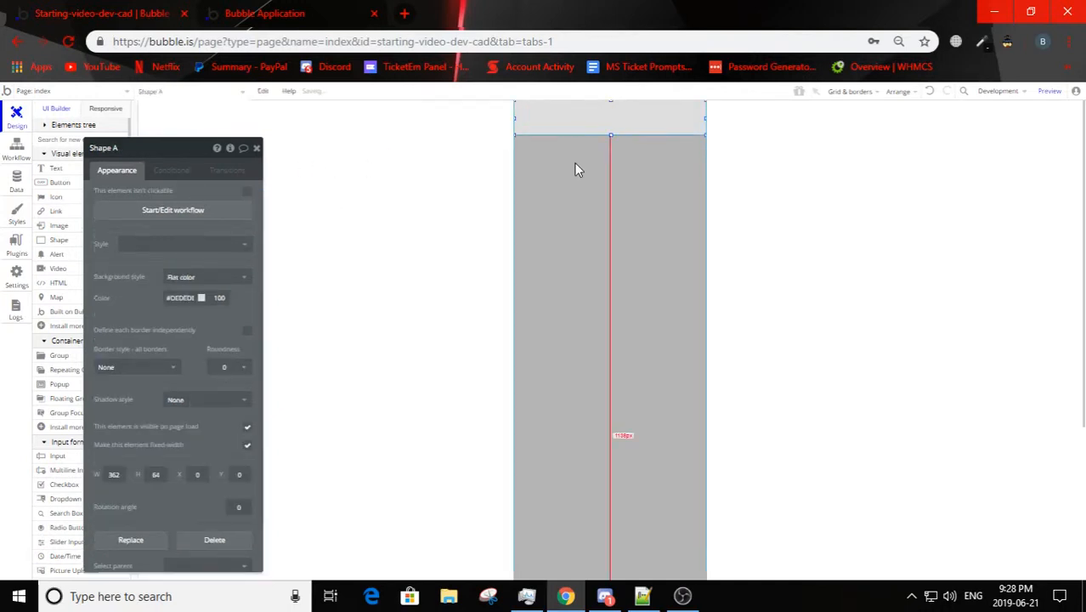
click(576, 164)
drag(593, 124, 652, 117)
double_click(651, 117)
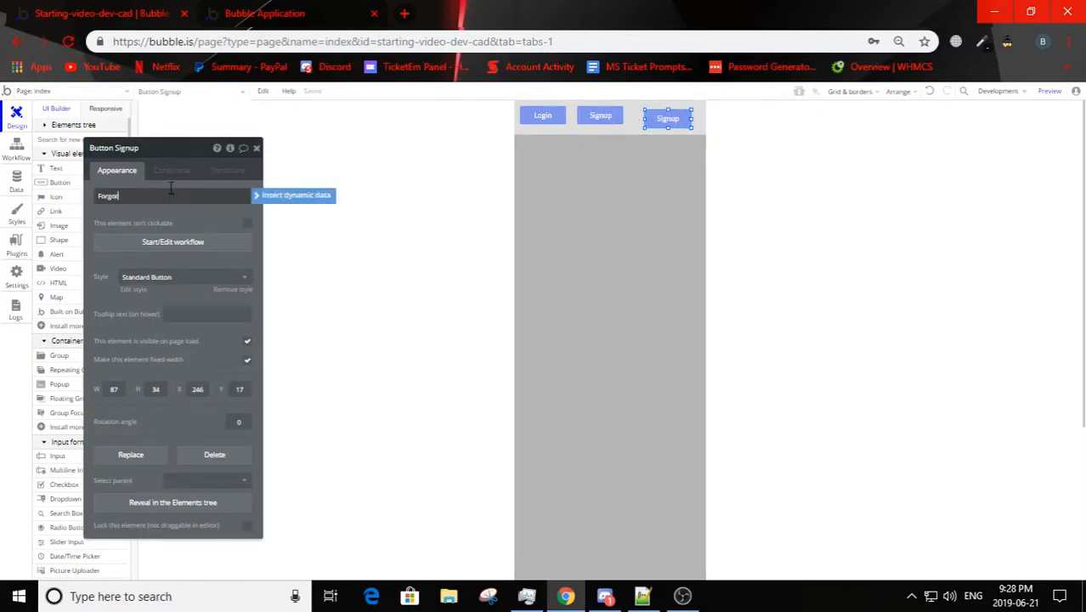
text(Forgot Password)
key(Return)
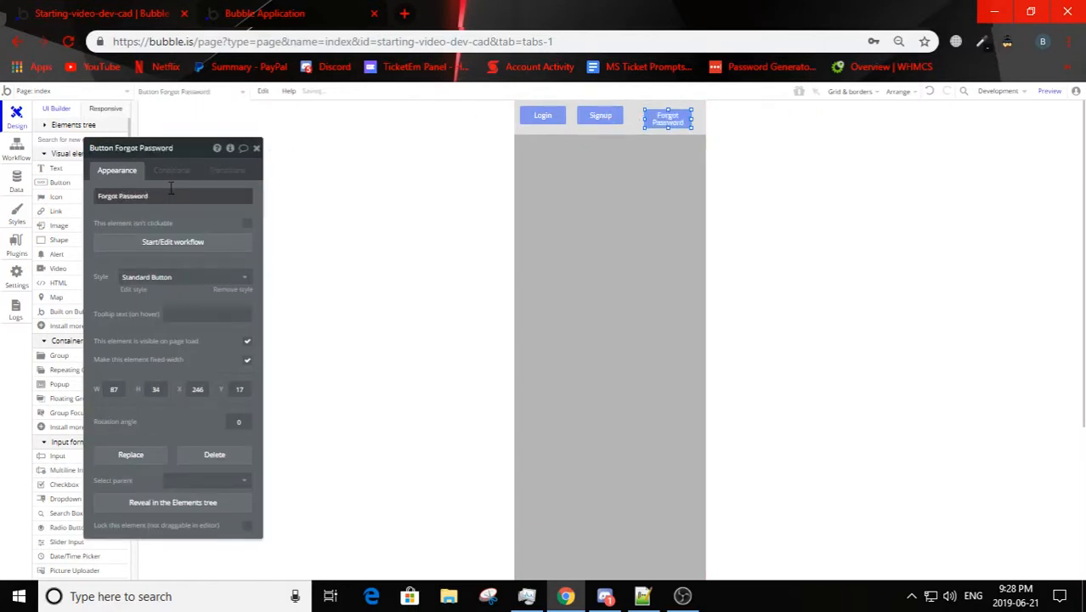
Step: Draw a text input about 276 by 52 px on the page below the header buttons
click(586, 508)
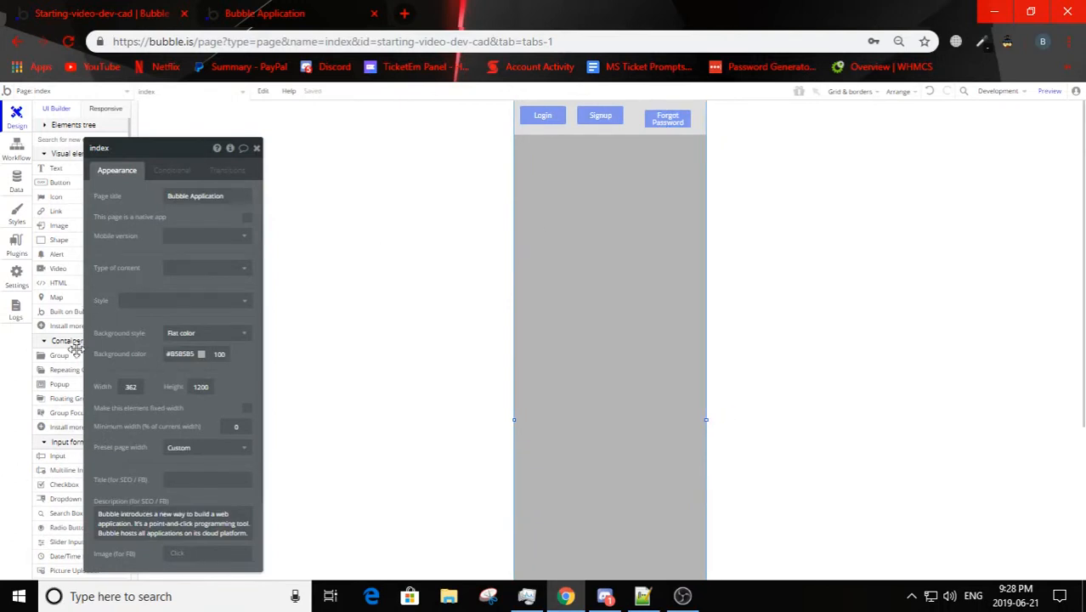
click(58, 457)
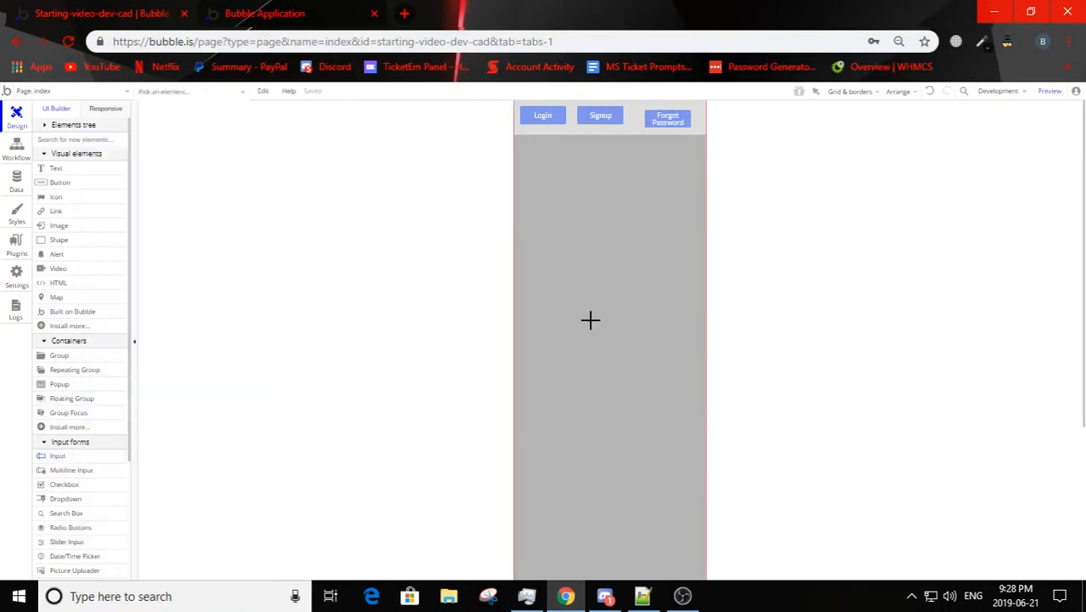
drag(543, 192, 690, 220)
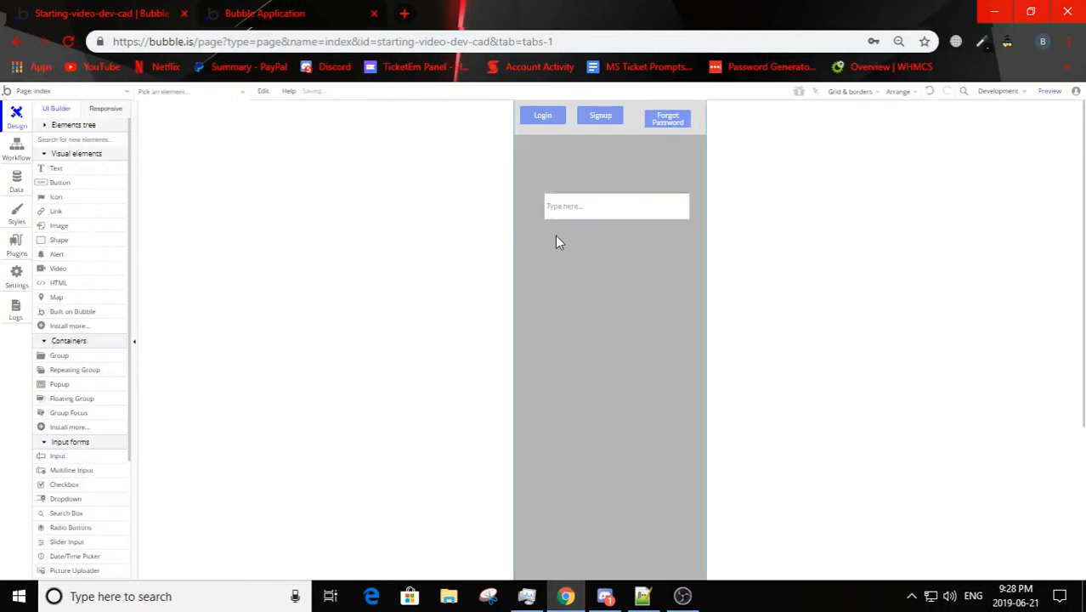
Step: Duplicate the text input three times and stack the copies roughly below it at about Y 268, 367 and 441
click(555, 210)
key(ctrl+c)
key(ctrl+v)
drag(602, 215, 569, 267)
key(ctrl+v)
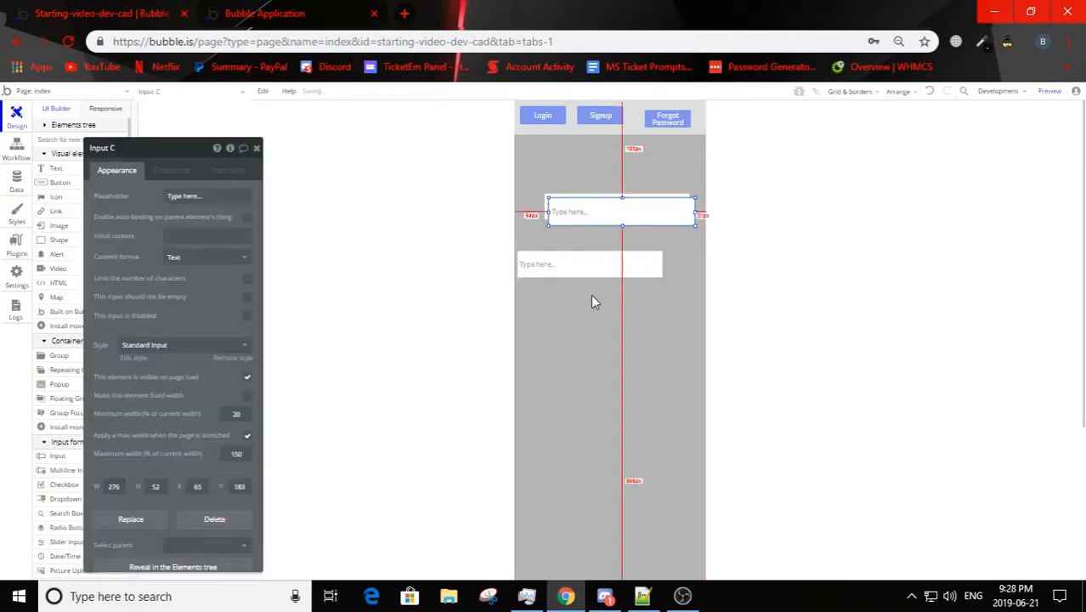
key(ctrl+v)
drag(594, 215, 589, 311)
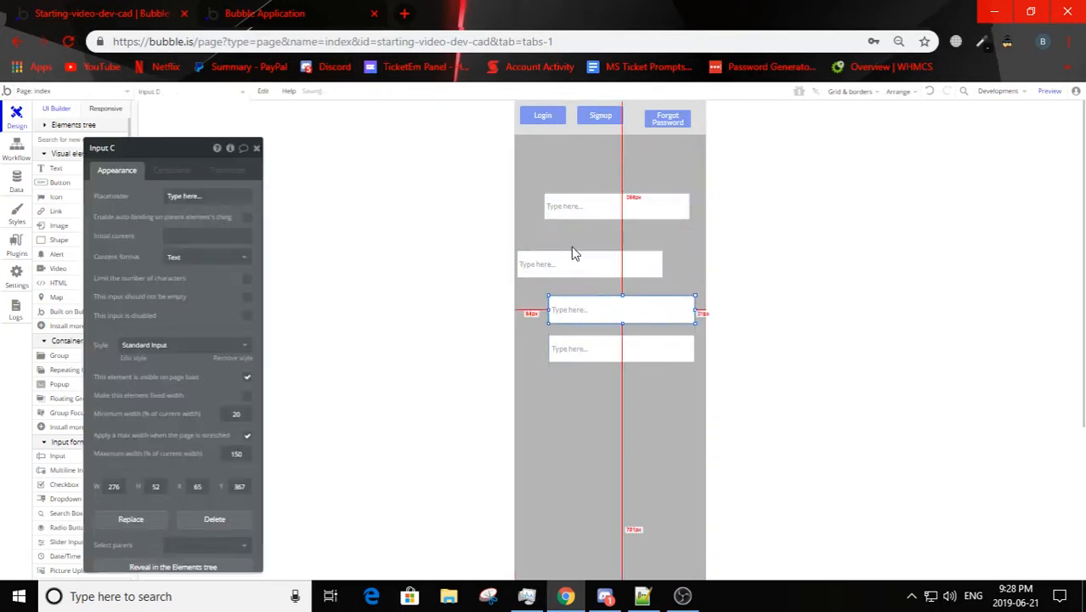
click(572, 246)
drag(576, 266, 602, 251)
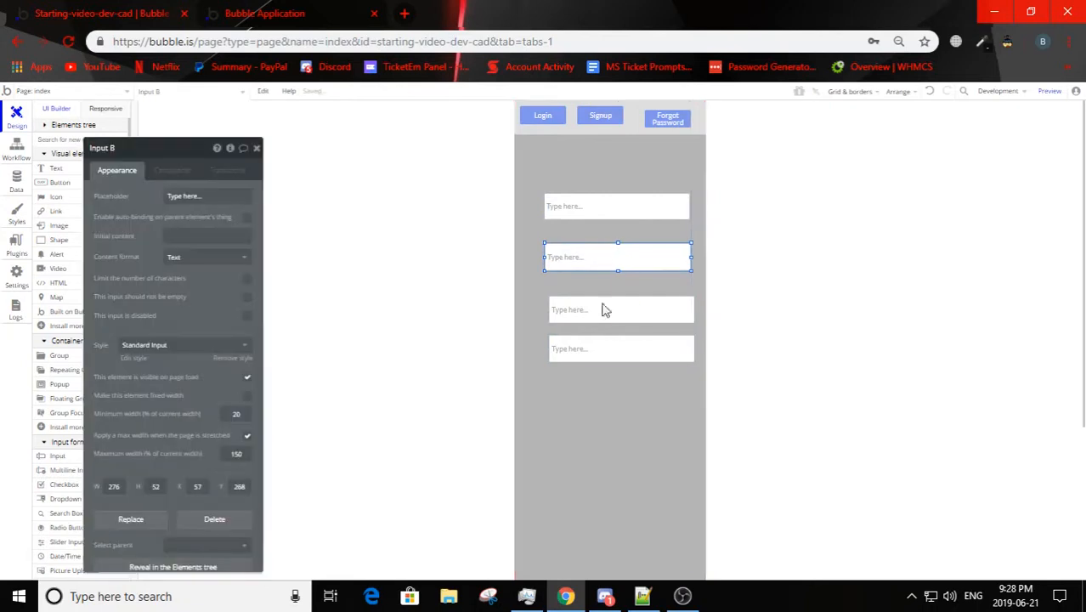
Step: Refresh the preview and compare the placement of the header buttons and inputs with the editor
click(270, 8)
click(299, 89)
click(146, 7)
click(491, 332)
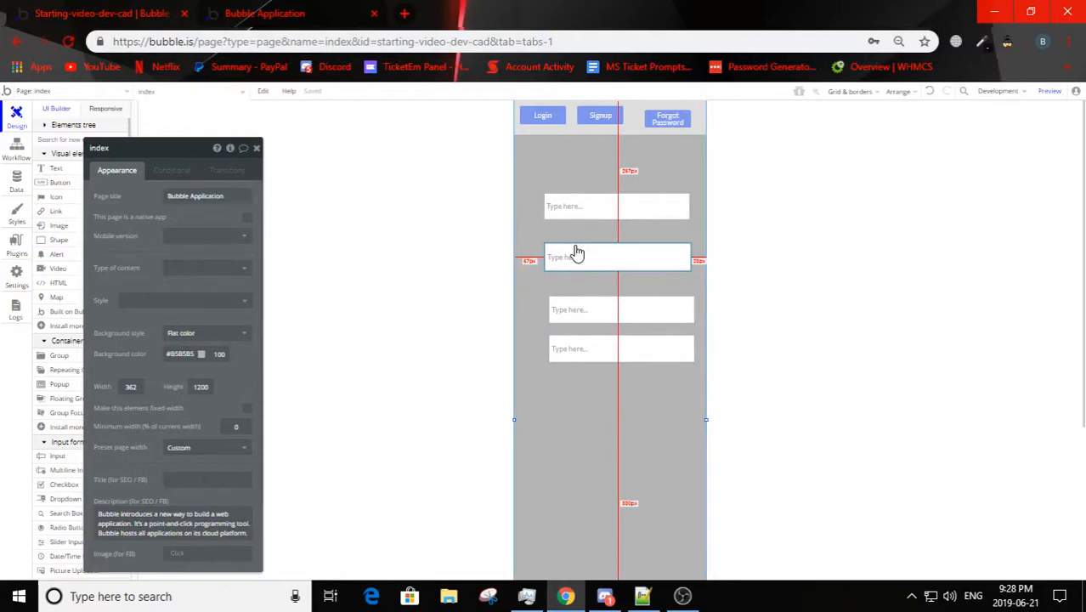
click(290, 10)
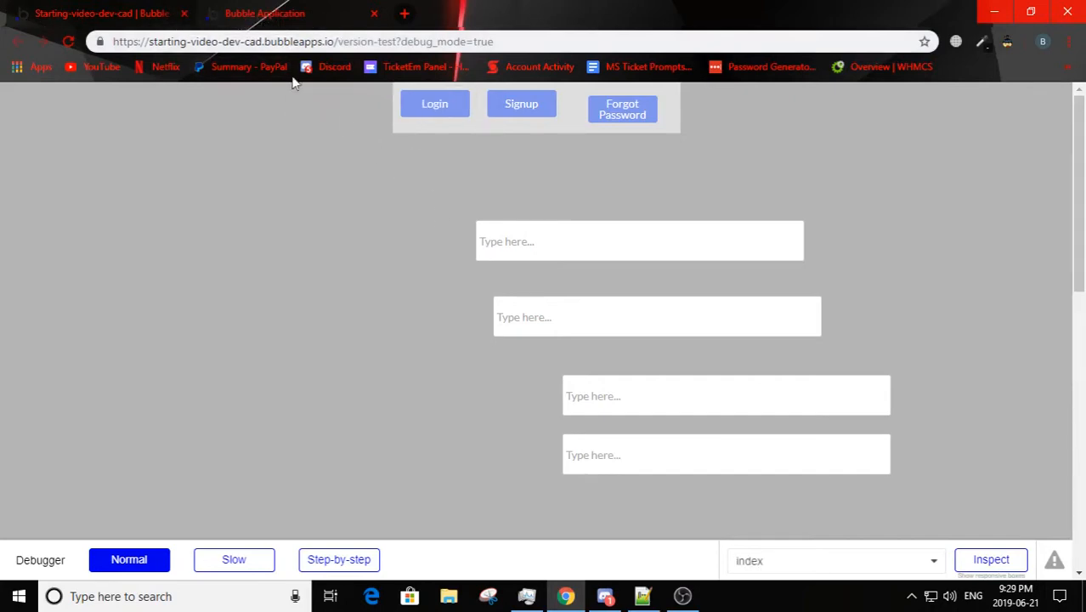
click(75, 8)
Step: Delete all four text inputs from the page
click(620, 345)
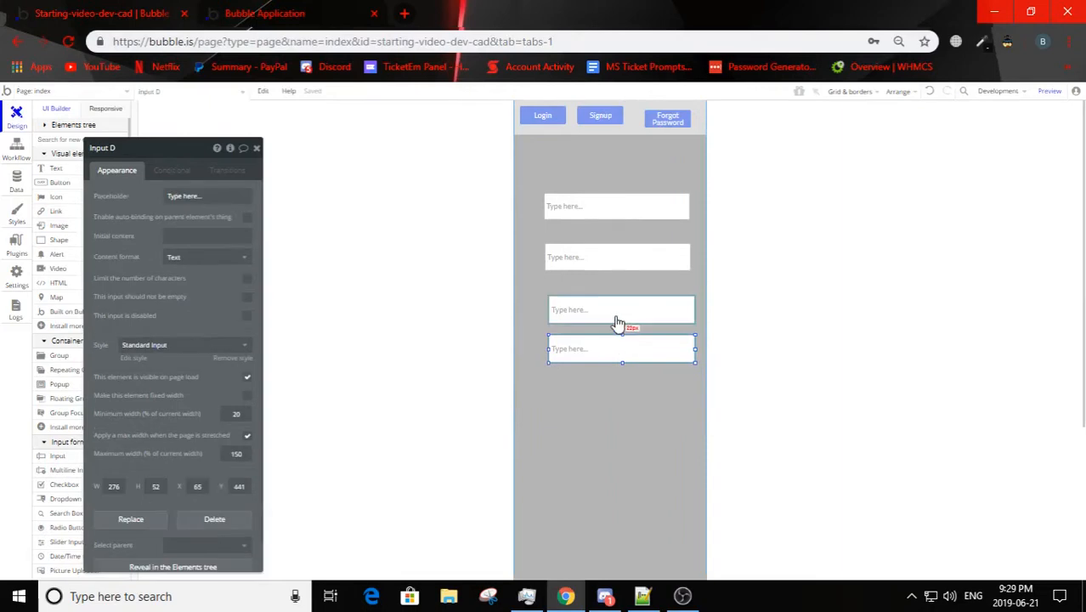
key(Delete)
click(609, 314)
key(Delete)
click(606, 262)
key(Delete)
click(603, 225)
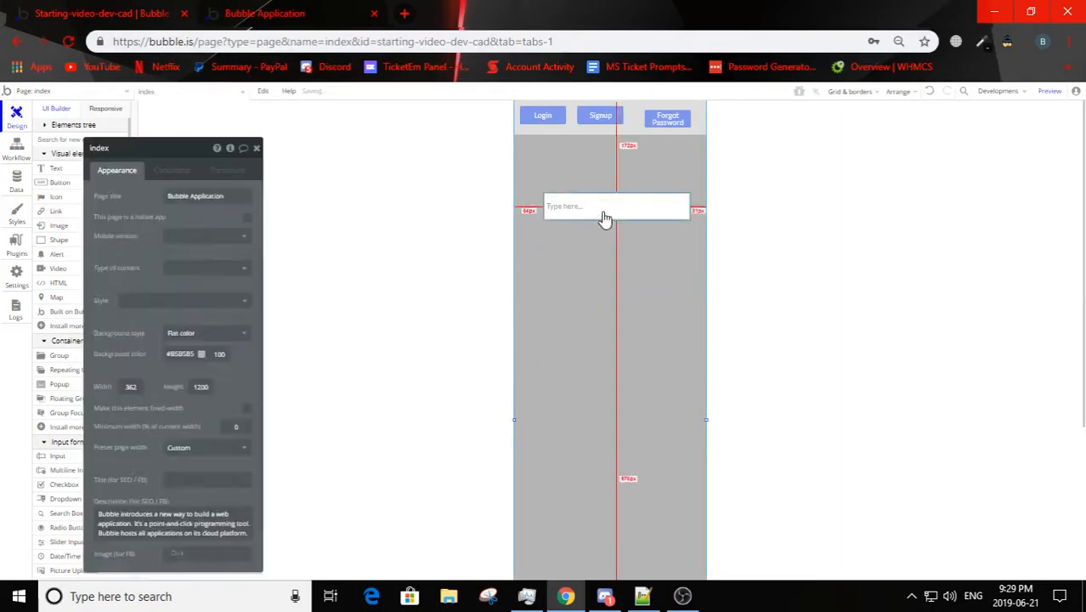
click(602, 213)
Step: Delete the Login, Signup and Forgot Password buttons and the header shape from the page
key(Delete)
click(559, 115)
key(Delete)
click(601, 114)
key(Delete)
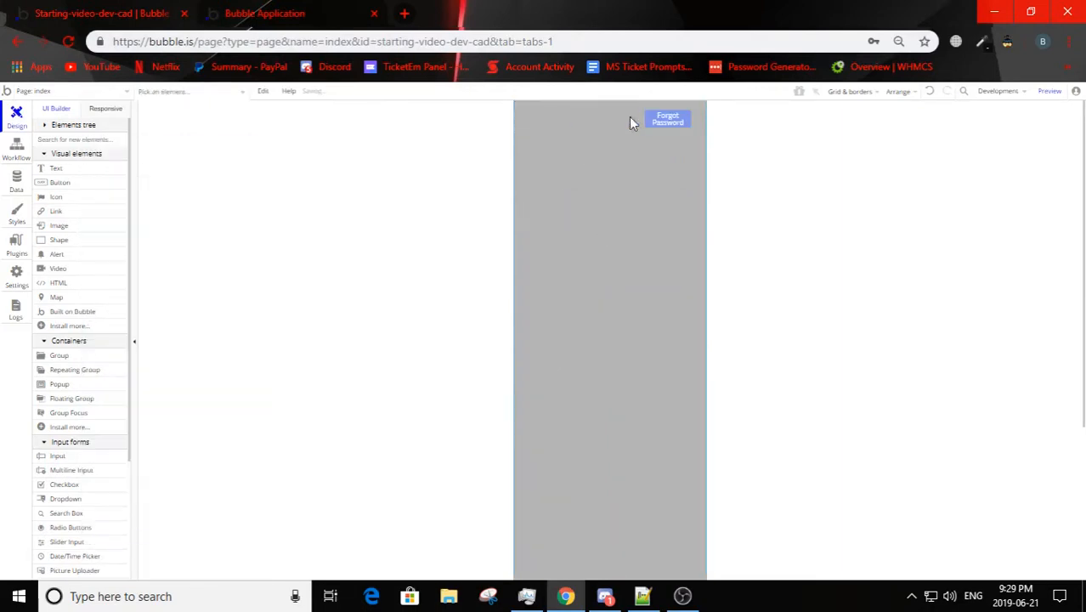
click(667, 234)
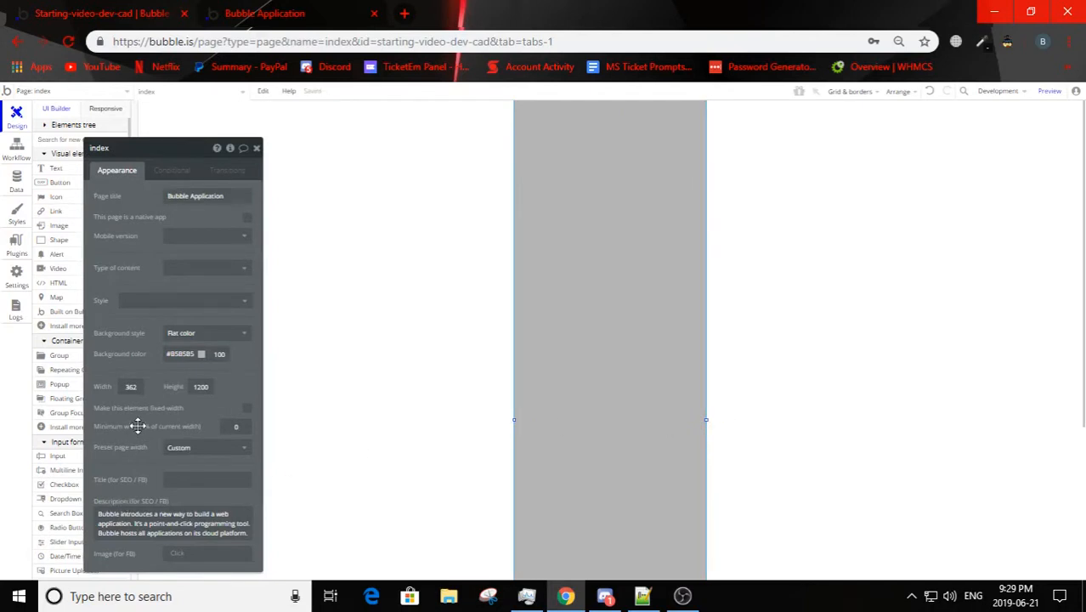
Step: Set the page width to 1200 px and refresh the preview of the blank page
drag(135, 385, 75, 389)
key(ctrl+v)
click(253, 11)
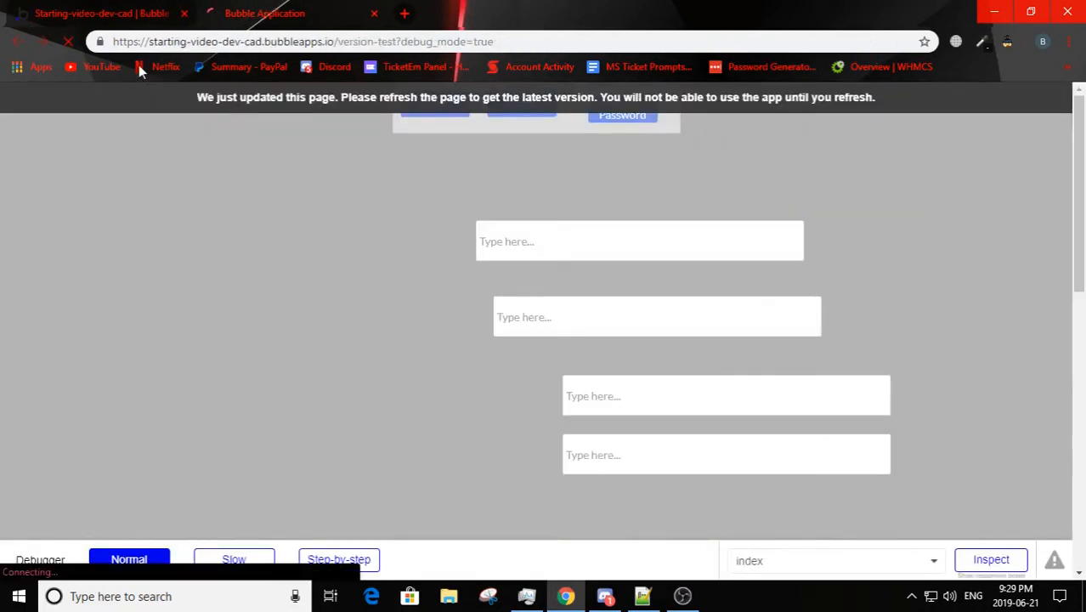
click(55, 13)
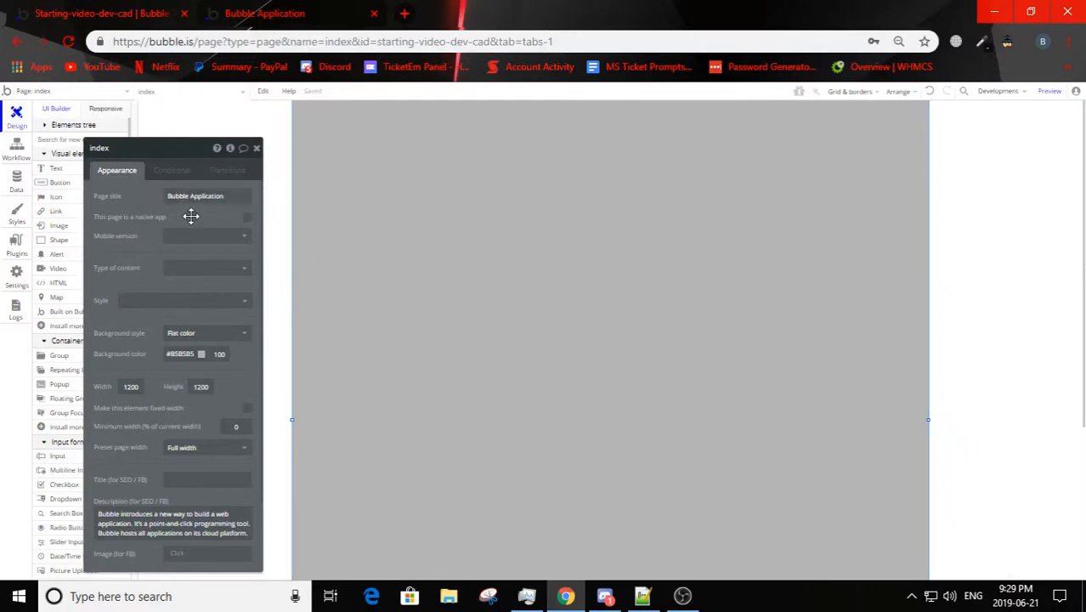
Step: Change the page title to "Login / Signup" and reload the preview to check it
triple_click(170, 197)
key(BackSpace)
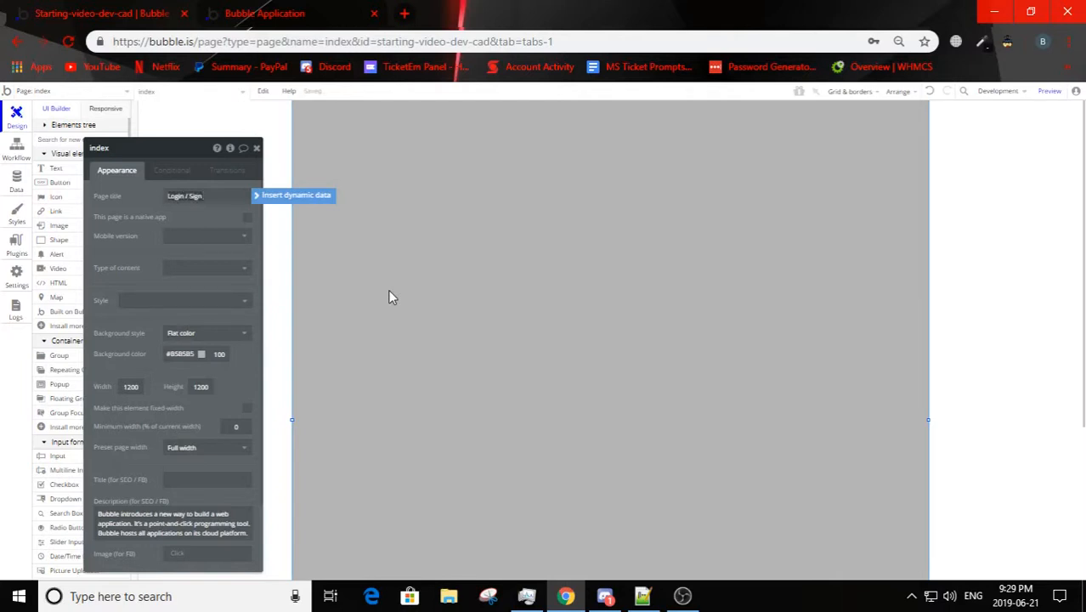
text(Login / Signup)
click(125, 195)
click(295, 10)
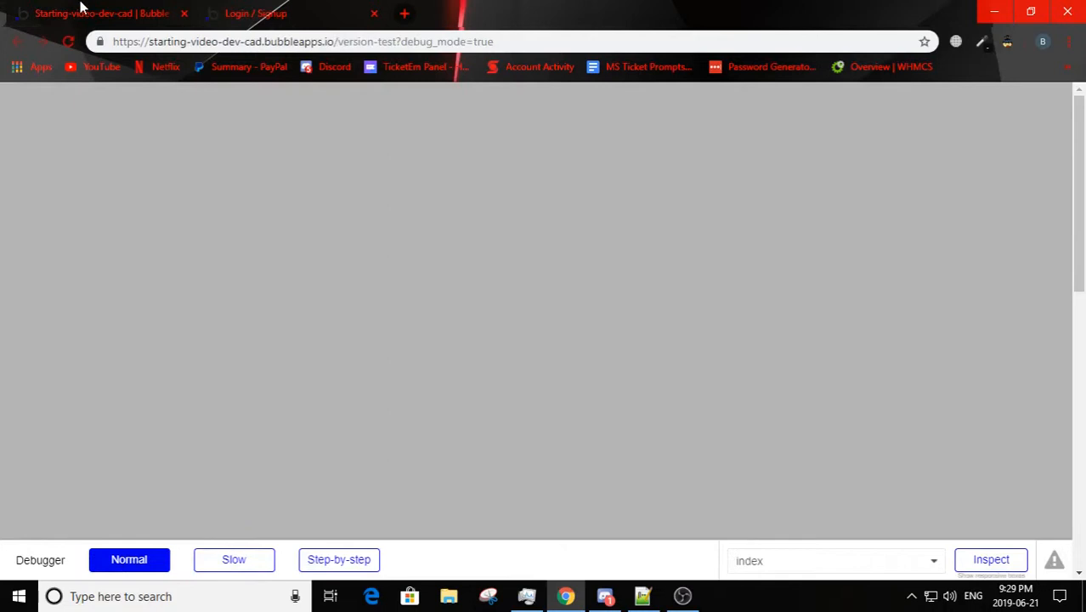
click(82, 8)
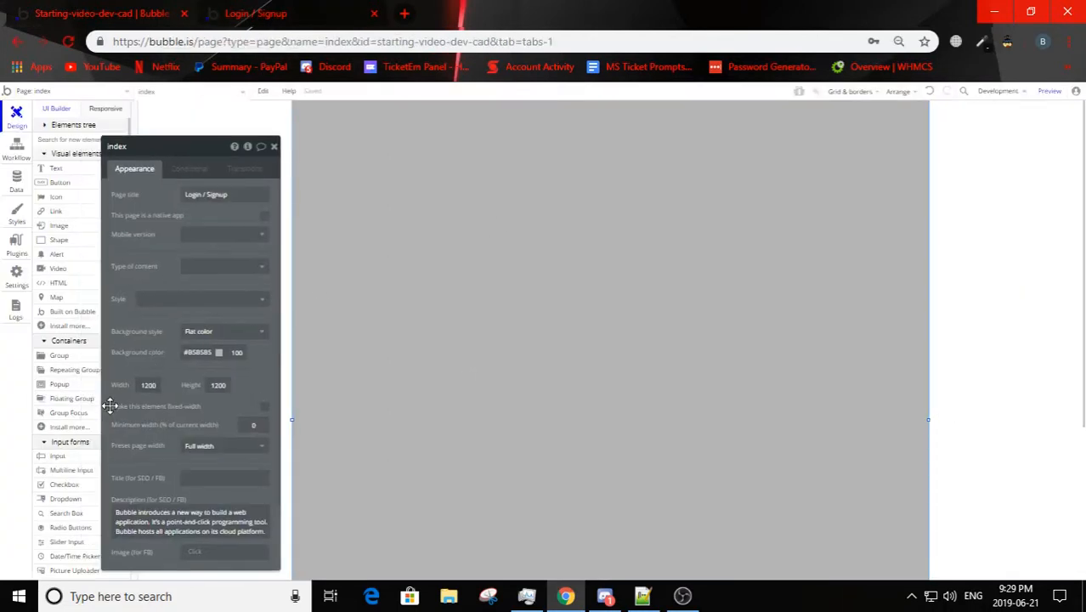
Step: Draw a large, nearly square group in the upper middle of the page and center it horizontally
click(59, 357)
mouse_move(432, 155)
mouse_down()
mouse_move(817, 477)
mouse_move(809, 496)
mouse_up()
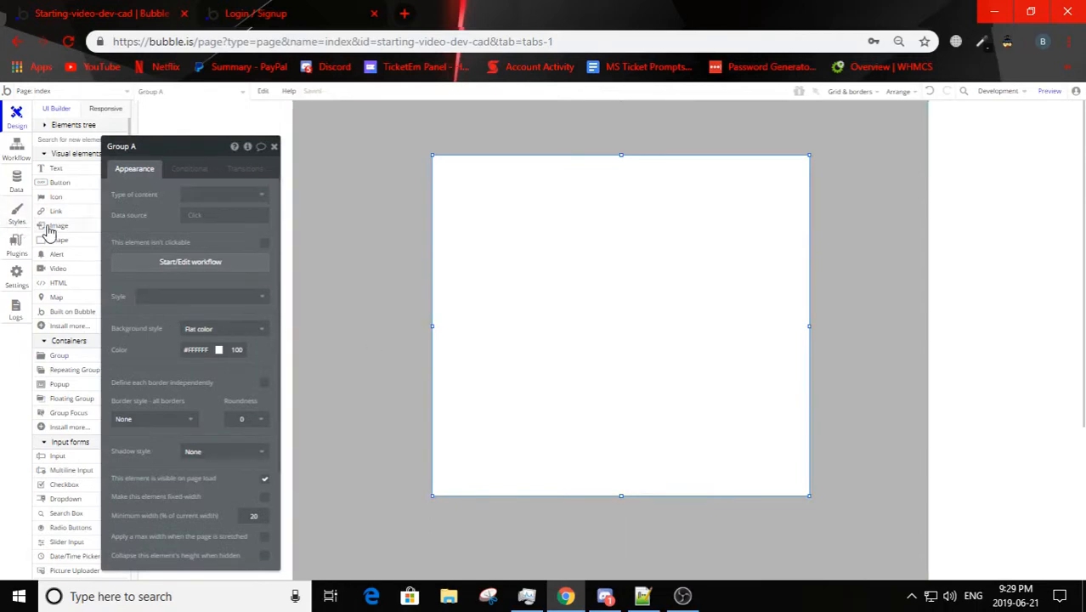
mouse_move(512, 271)
mouse_down()
mouse_move(511, 287)
mouse_move(520, 258)
mouse_up()
right_click(528, 253)
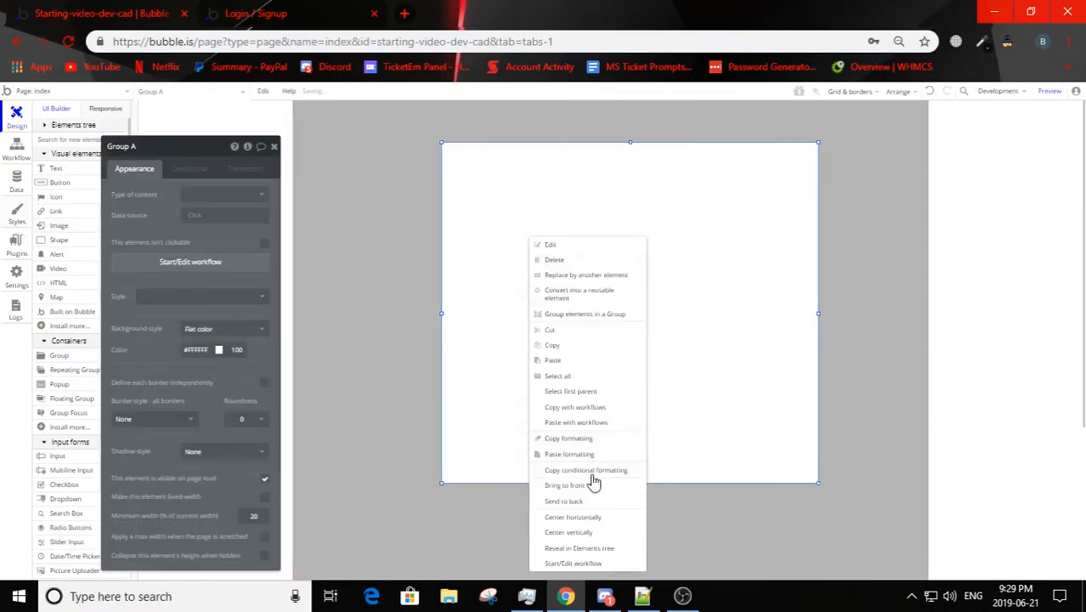
click(588, 517)
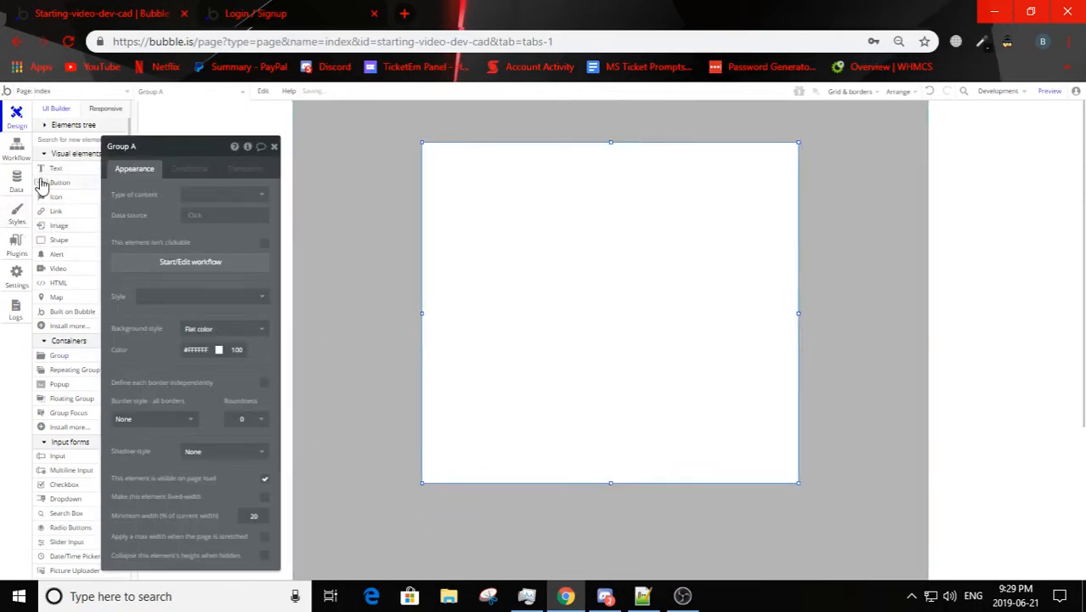
Step: Draw a text input about 543 by 83 px in the upper part of the group and center it horizontally
click(57, 457)
mouse_move(470, 197)
mouse_down()
mouse_move(688, 246)
mouse_move(759, 242)
mouse_up()
click(518, 214)
right_click(542, 216)
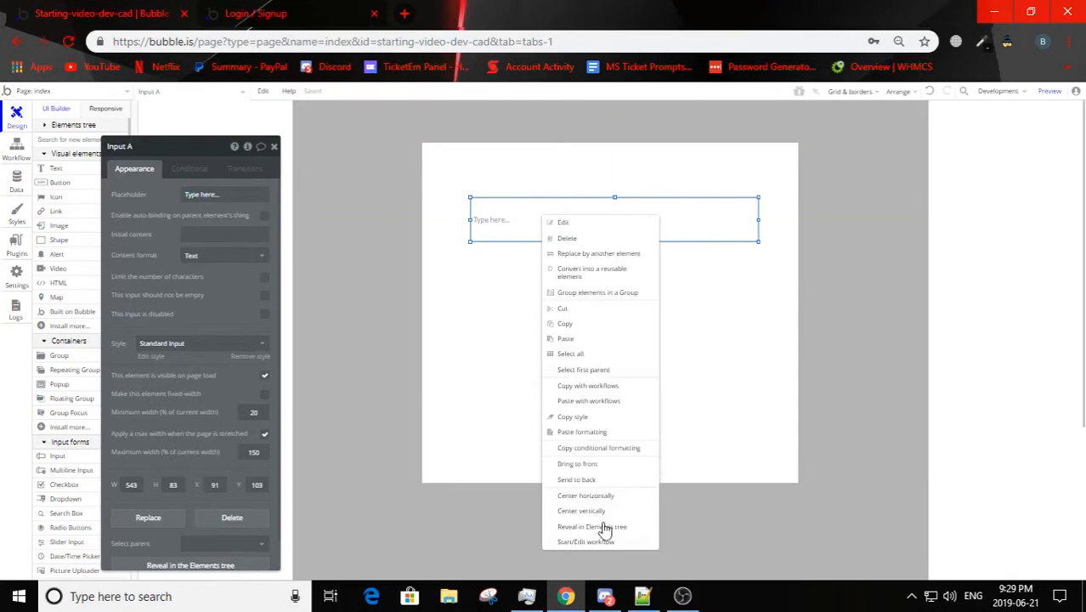
click(597, 495)
Step: Duplicate the text input and align the copy directly below it at X 83, Y 194
key(ctrl+c)
key(ctrl+v)
drag(562, 233, 557, 278)
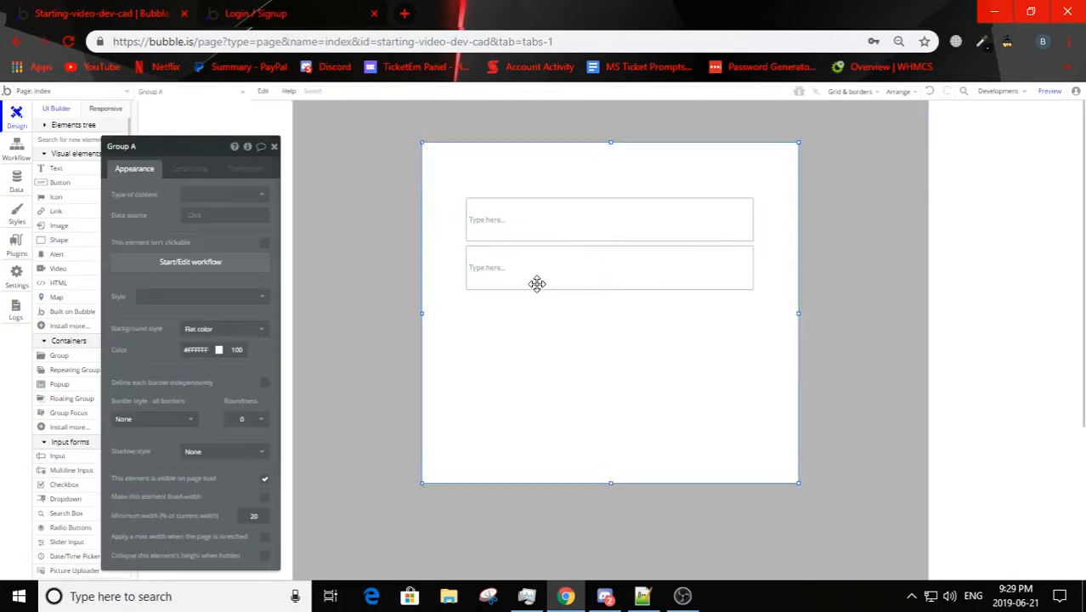
Step: Set the upper input's placeholder to "Email" and the lower input's placeholder to "Password"
click(538, 211)
click(236, 194)
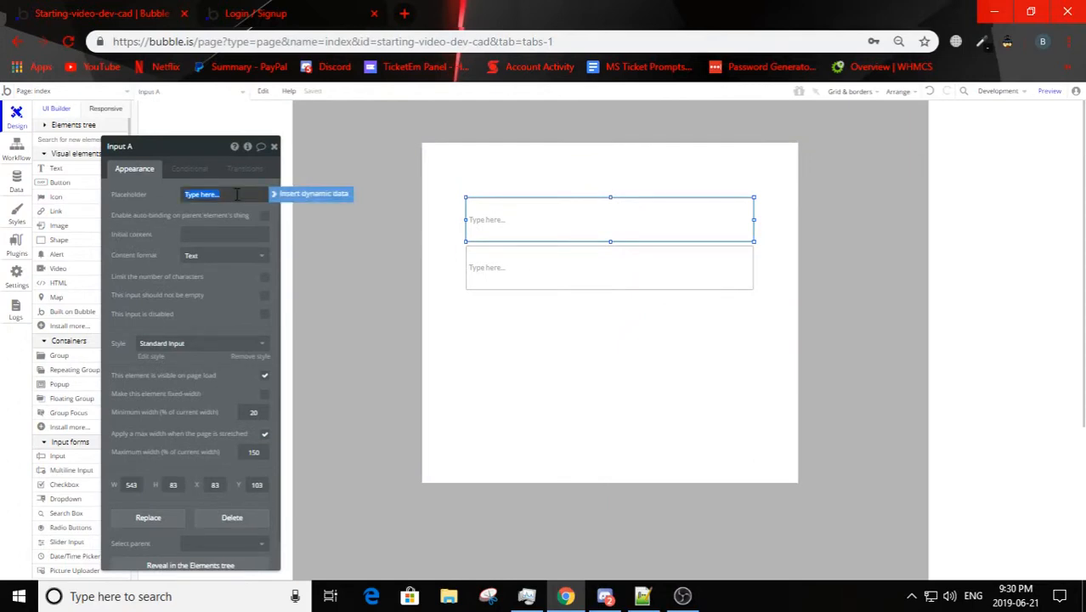
text(Email)
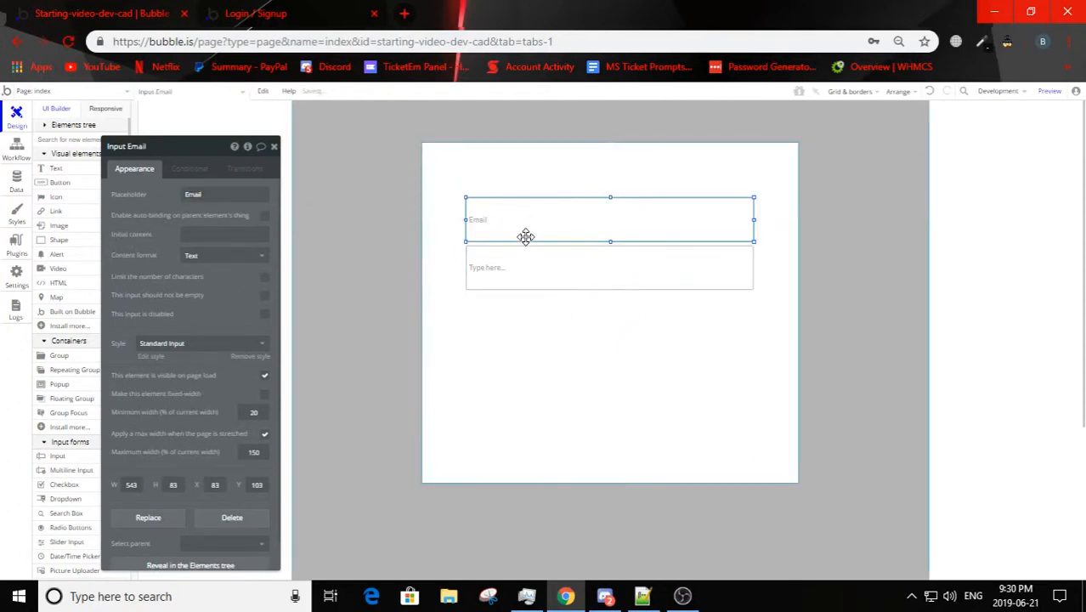
click(518, 267)
click(212, 193)
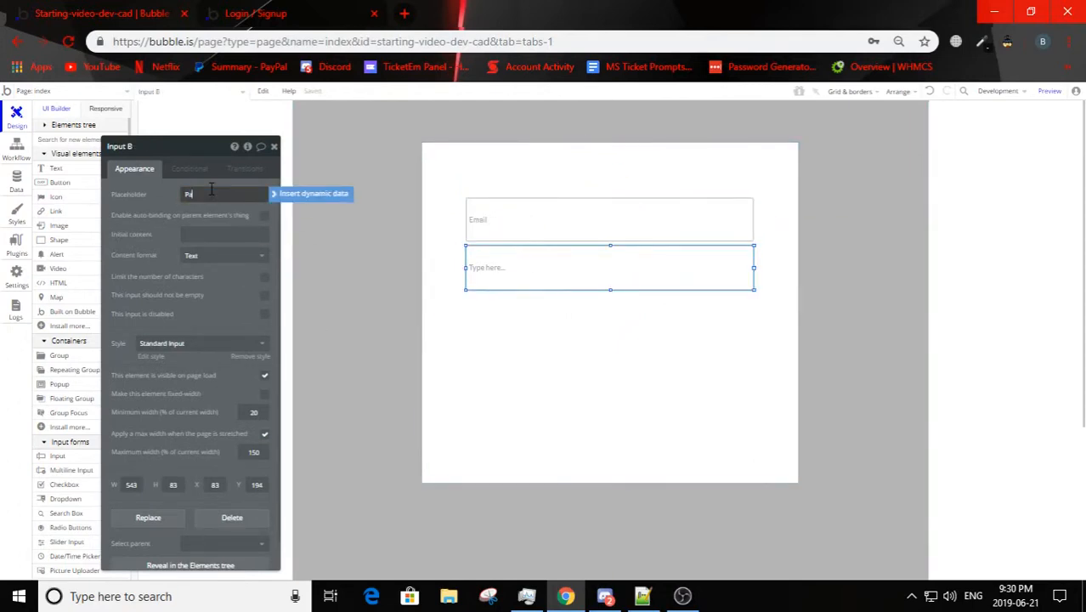
text(Password)
click(502, 352)
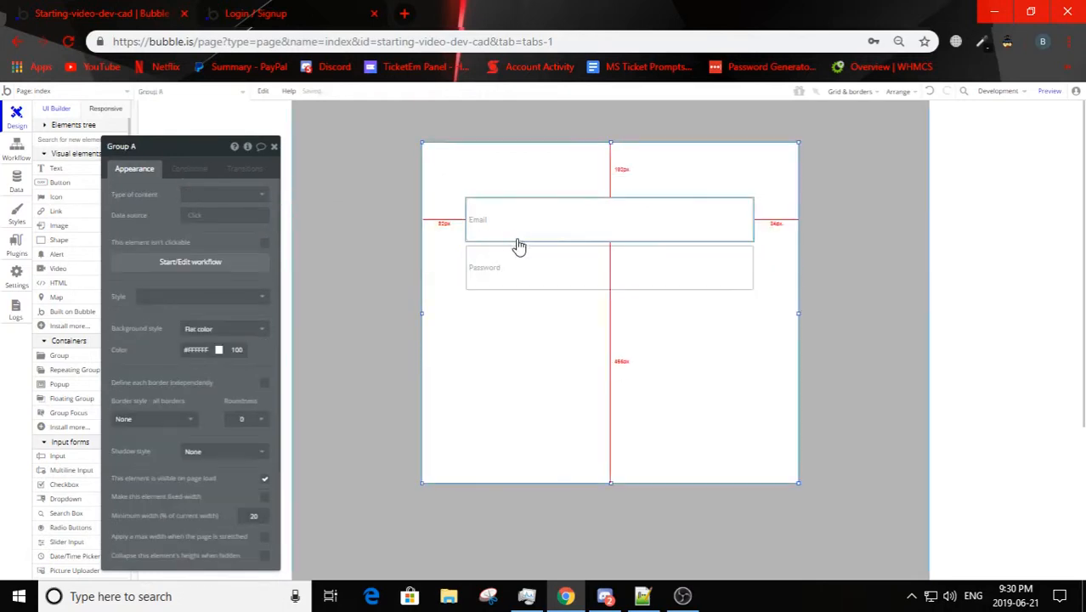
Step: Set the Email input's content format to Email and require that it not be empty
click(516, 208)
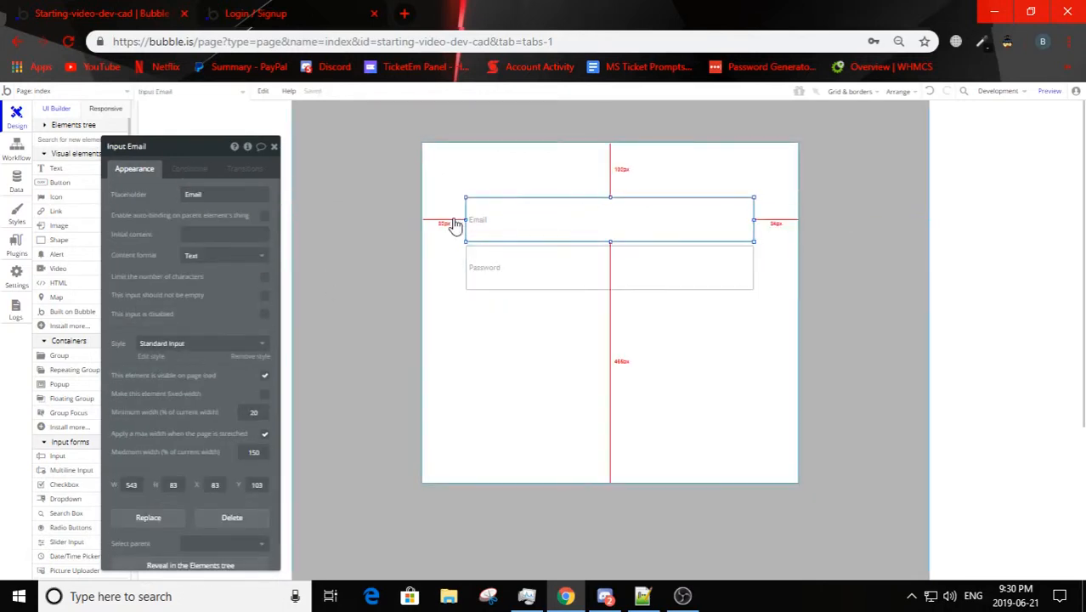
click(223, 256)
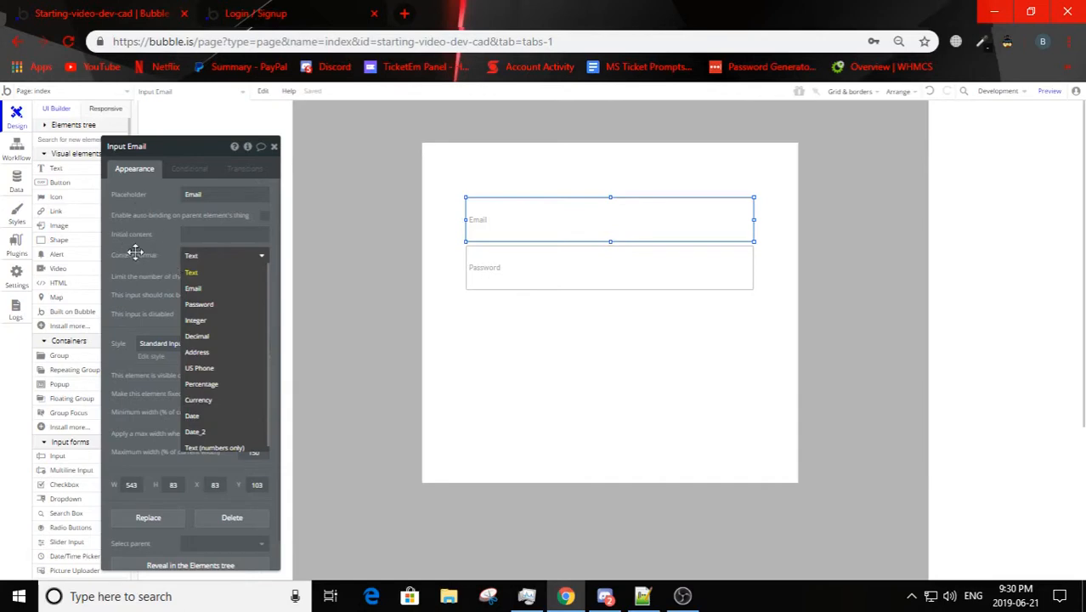
click(220, 290)
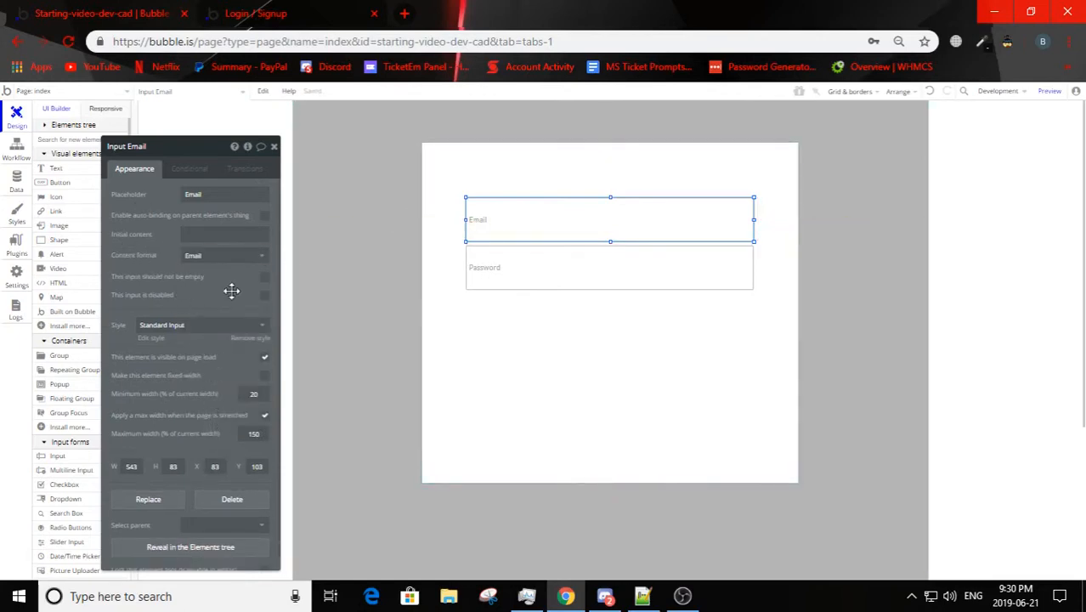
click(264, 276)
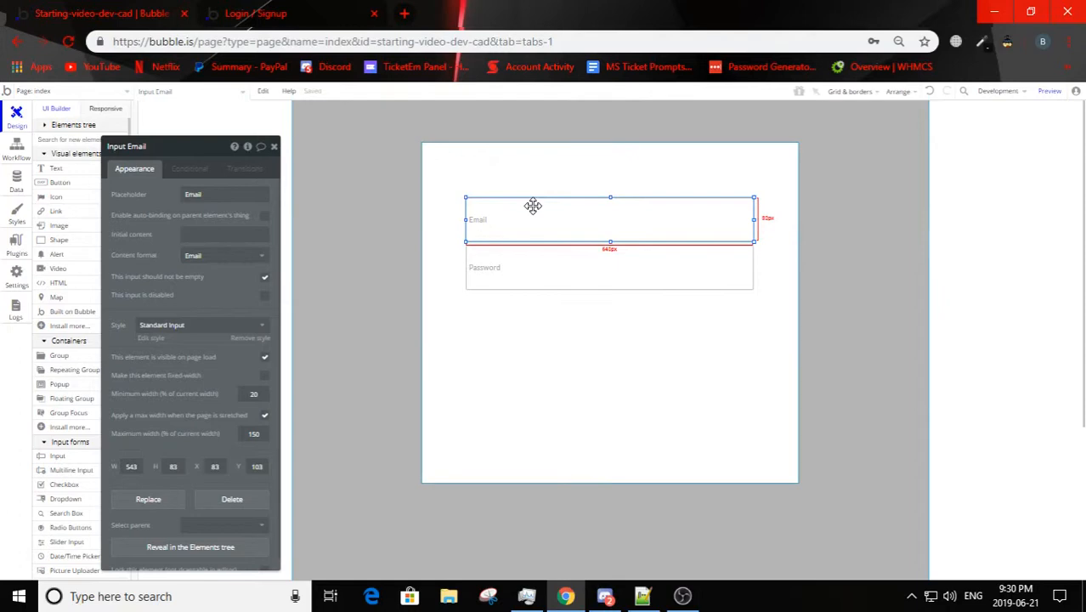
Step: Set the Password input's content format to Password
click(509, 266)
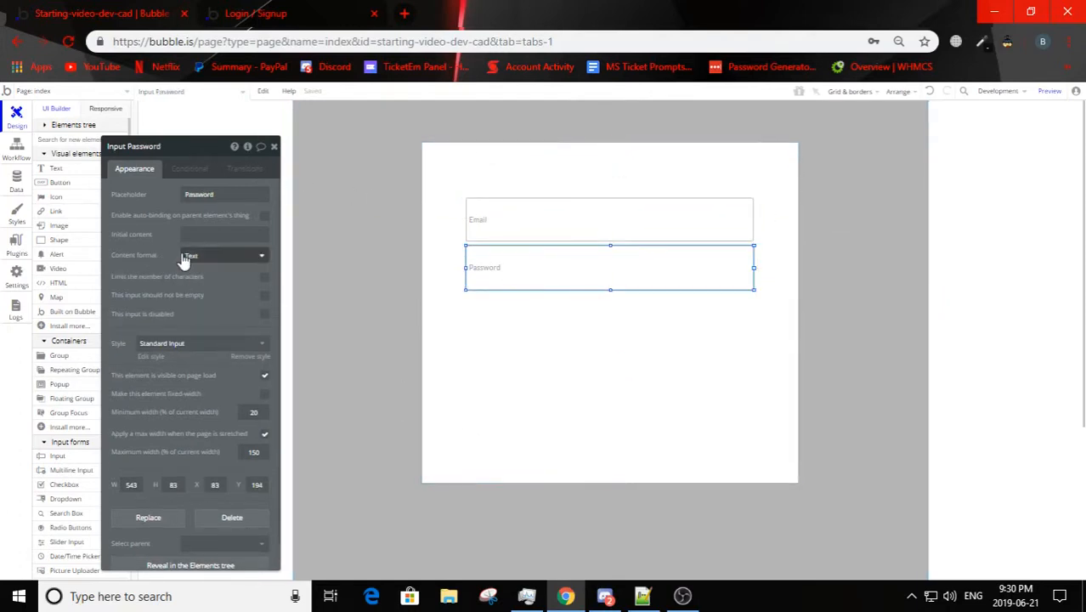
click(194, 257)
click(200, 305)
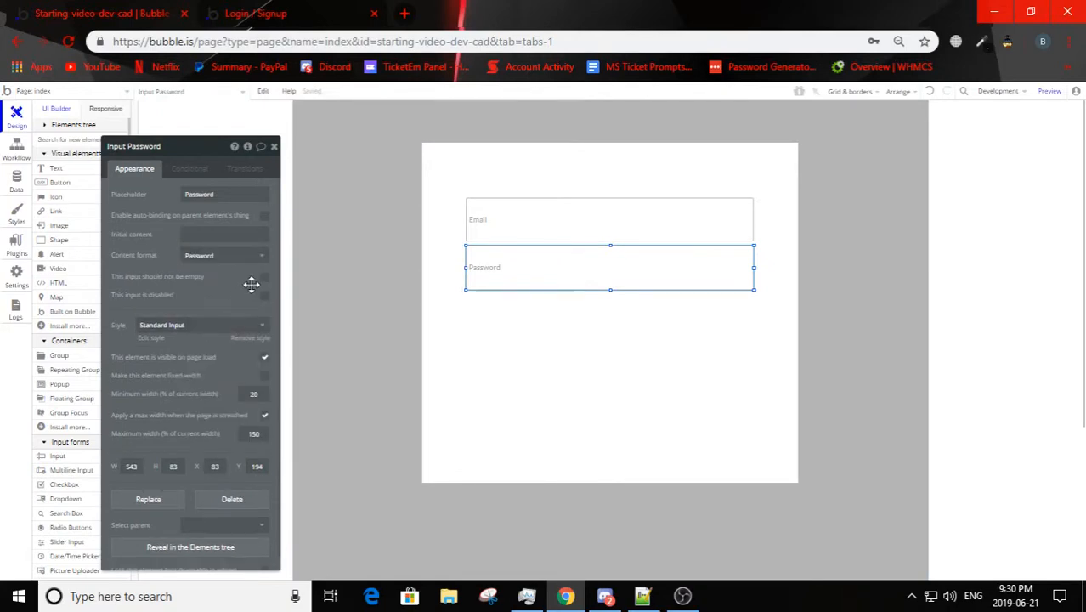
click(511, 332)
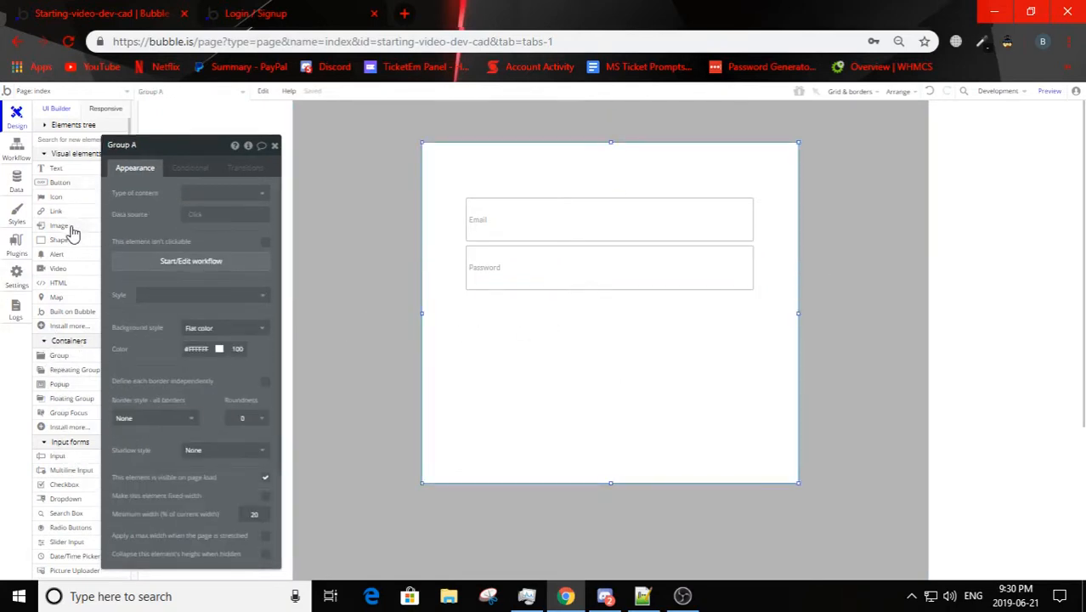
Step: Draw a button in the group and fit it directly below the Password input, about 543 by 104 px at X 83, Y 282
click(57, 182)
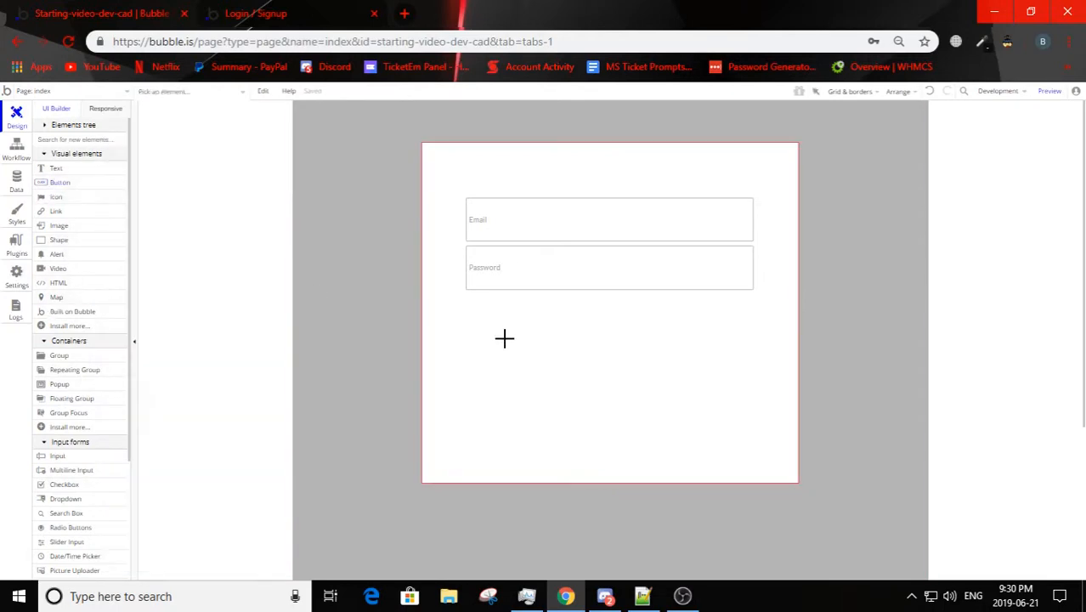
drag(499, 327, 736, 378)
drag(650, 356, 603, 333)
drag(776, 328, 730, 330)
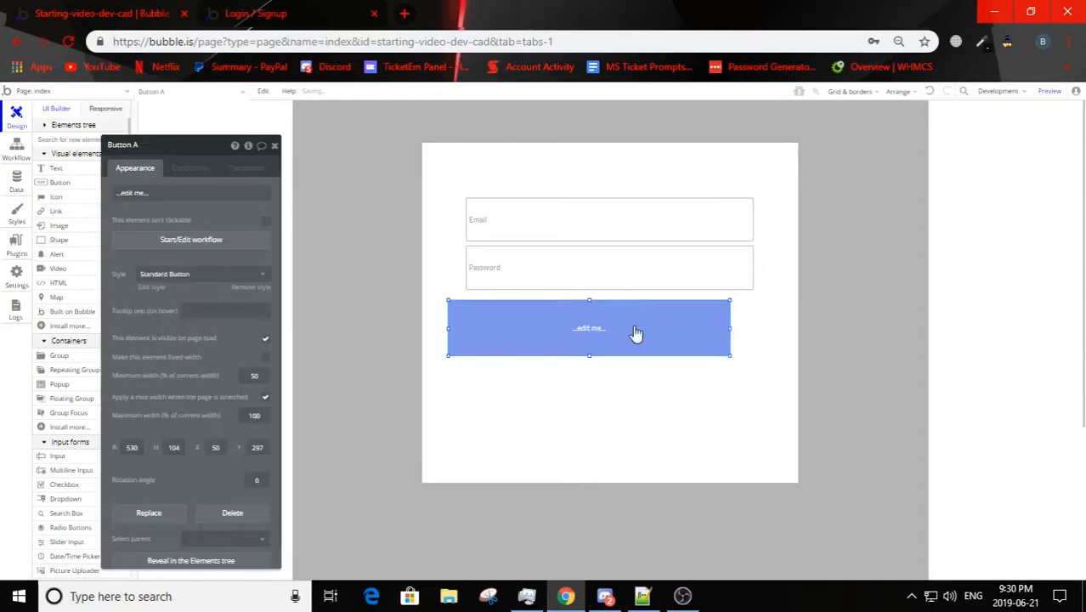
drag(631, 329, 652, 324)
mouse_move(756, 324)
mouse_down()
mouse_move(745, 325)
mouse_move(754, 320)
mouse_up()
Step: Label the new button "Login"
click(183, 192)
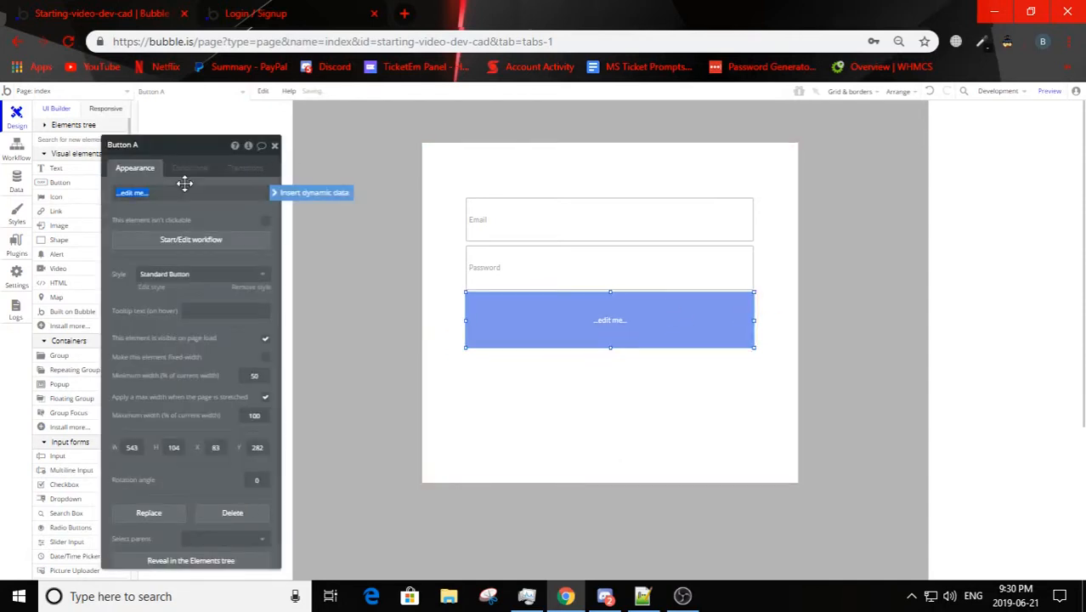
text(Login)
click(184, 182)
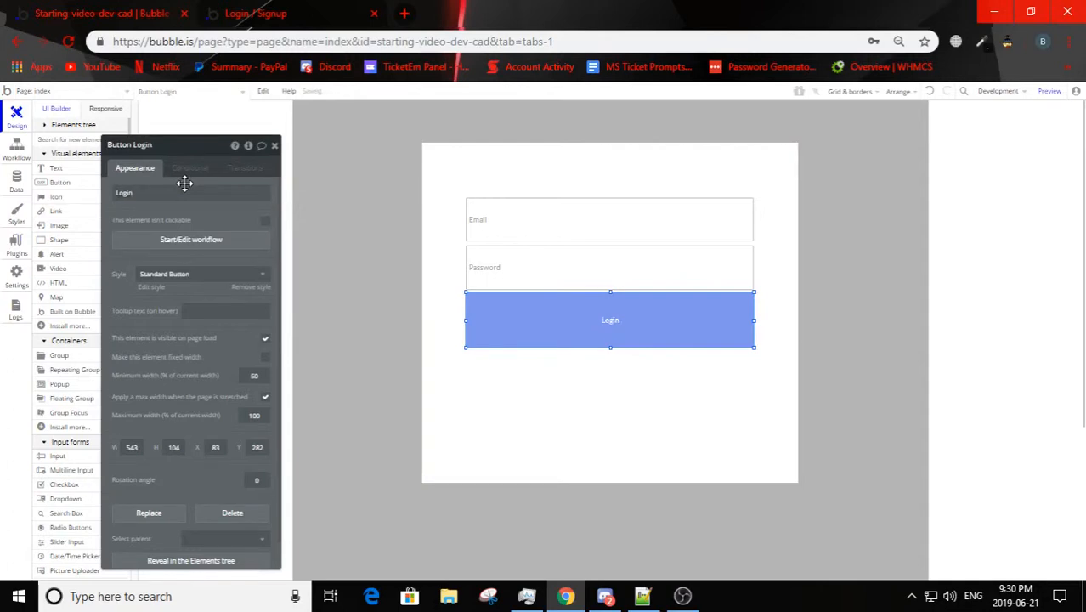
click(557, 371)
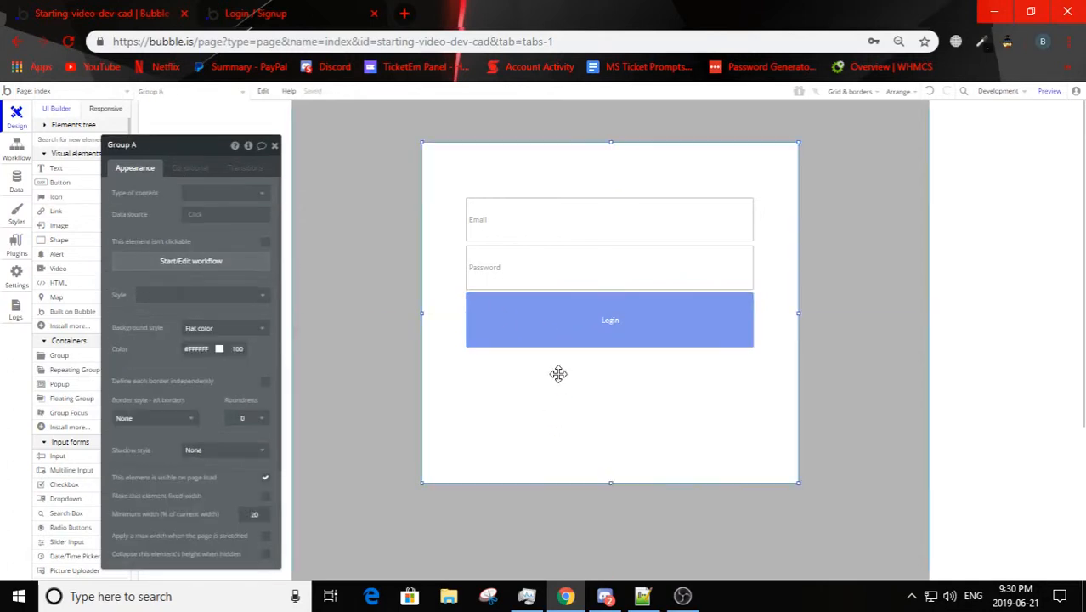
Step: Move the form group down slightly to about Y 107 and center it horizontally on the page
click(594, 328)
click(613, 474)
drag(610, 437, 608, 452)
right_click(607, 436)
click(678, 517)
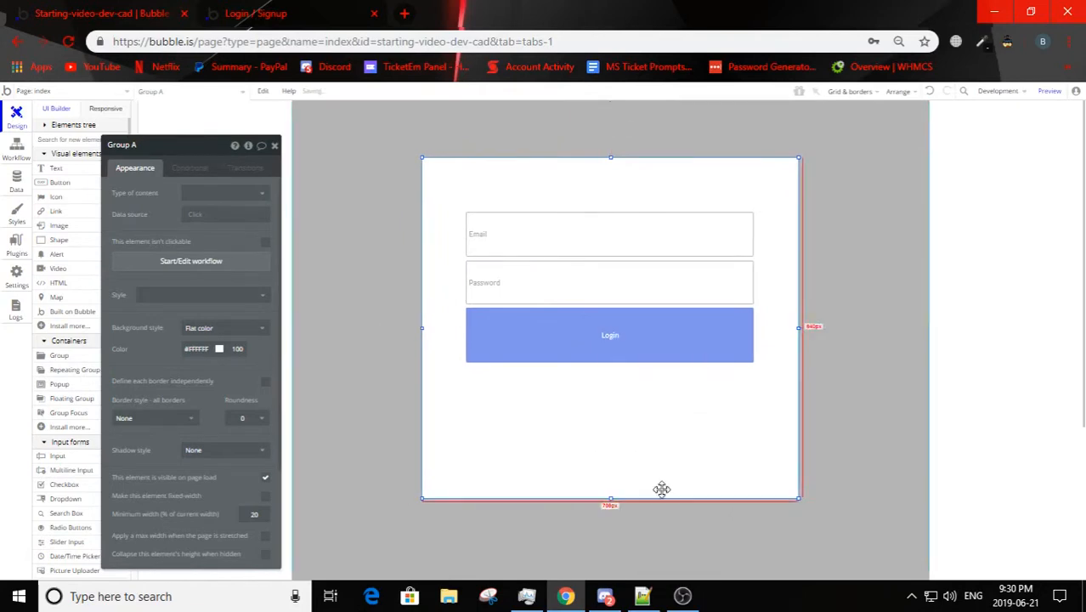
Step: Reload the preview to check the form's layout, and return to the editor
click(263, 13)
click(425, 102)
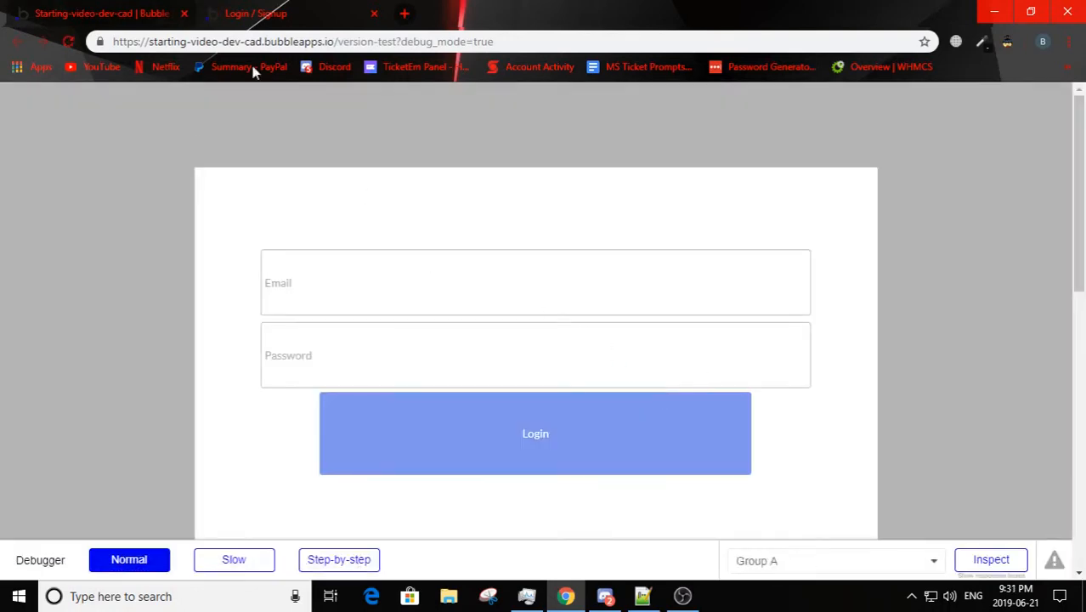
click(148, 14)
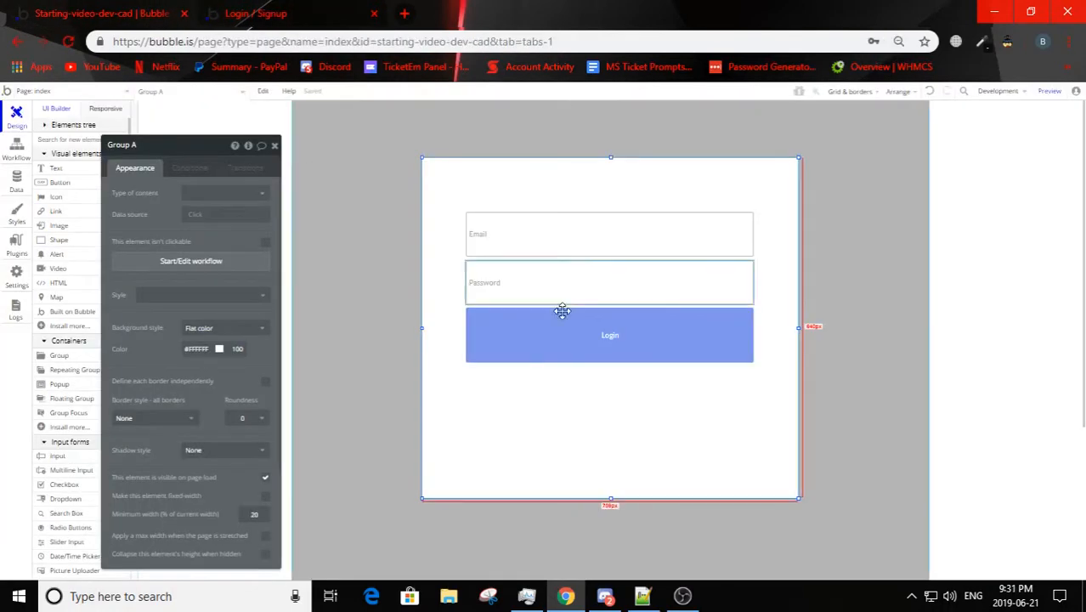
Step: Review the width settings of the group and inputs, remove the Login button's max width limit, and check the reloaded preview
scroll(172, 397, down, 2)
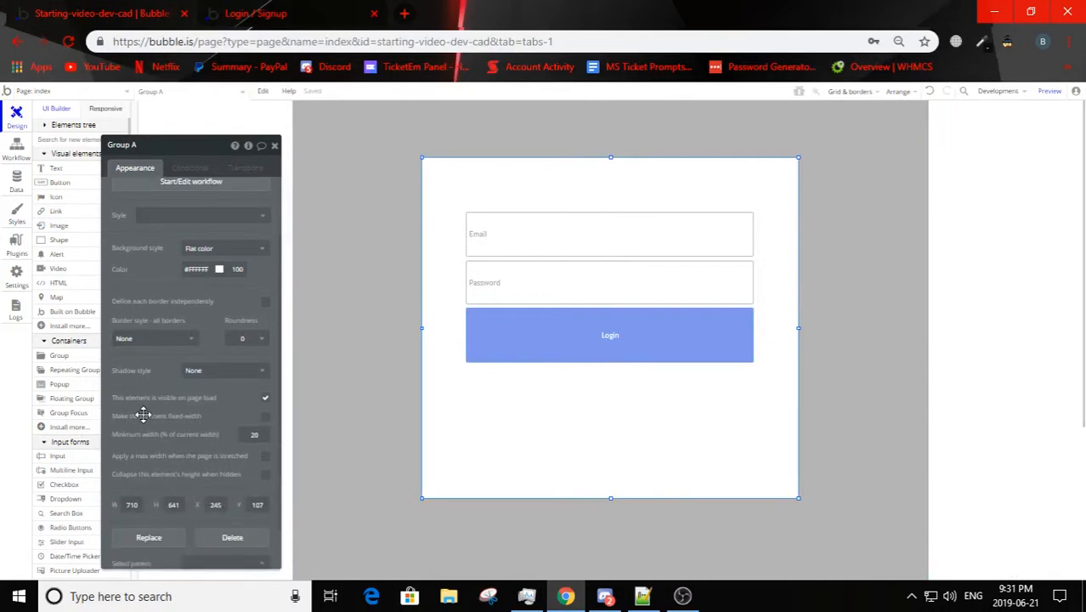
click(553, 252)
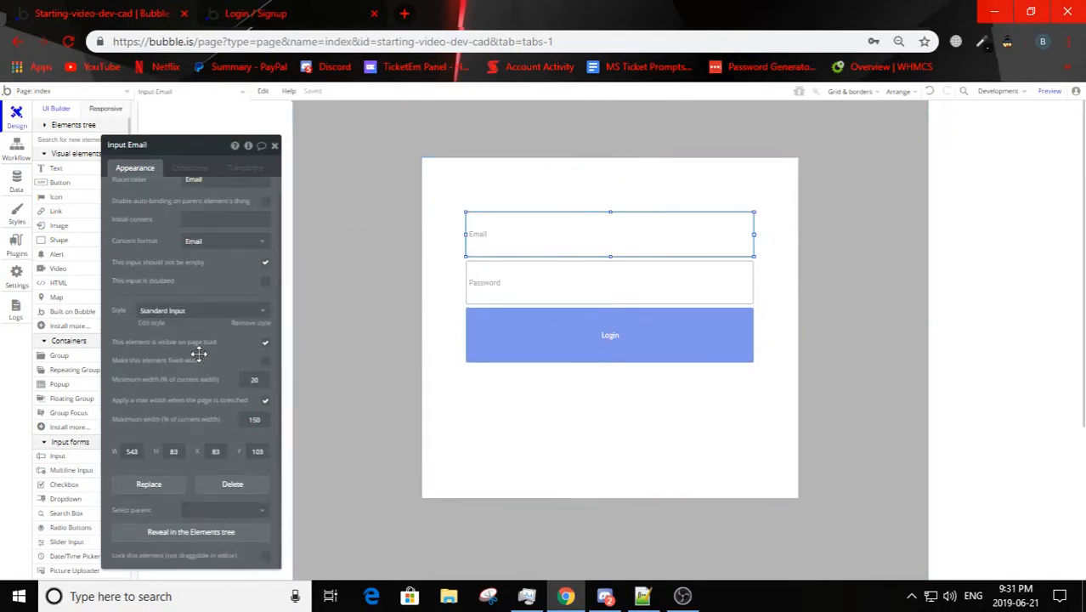
click(484, 293)
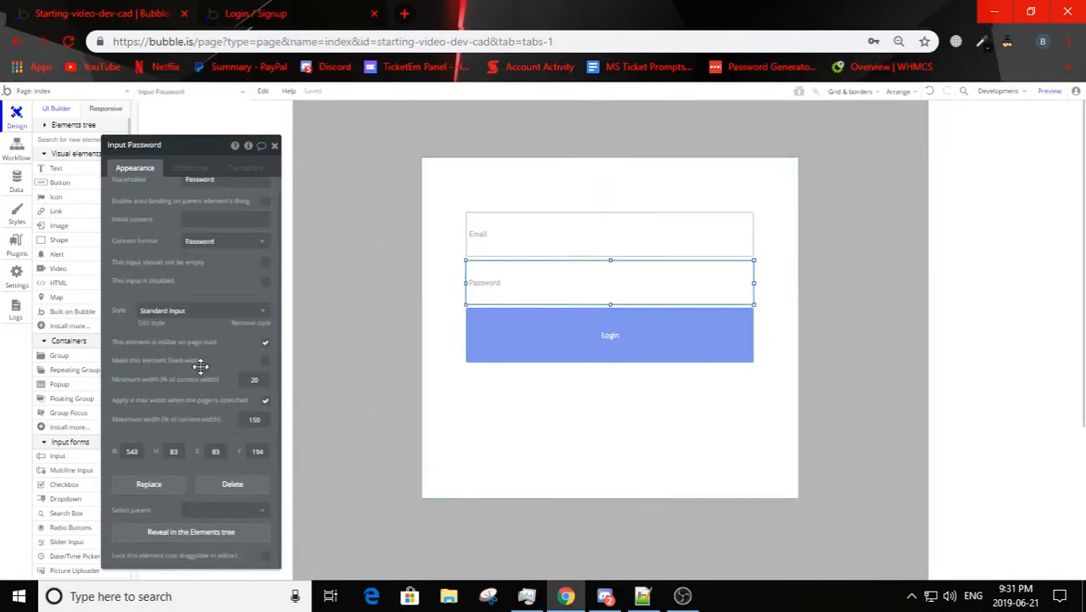
click(521, 347)
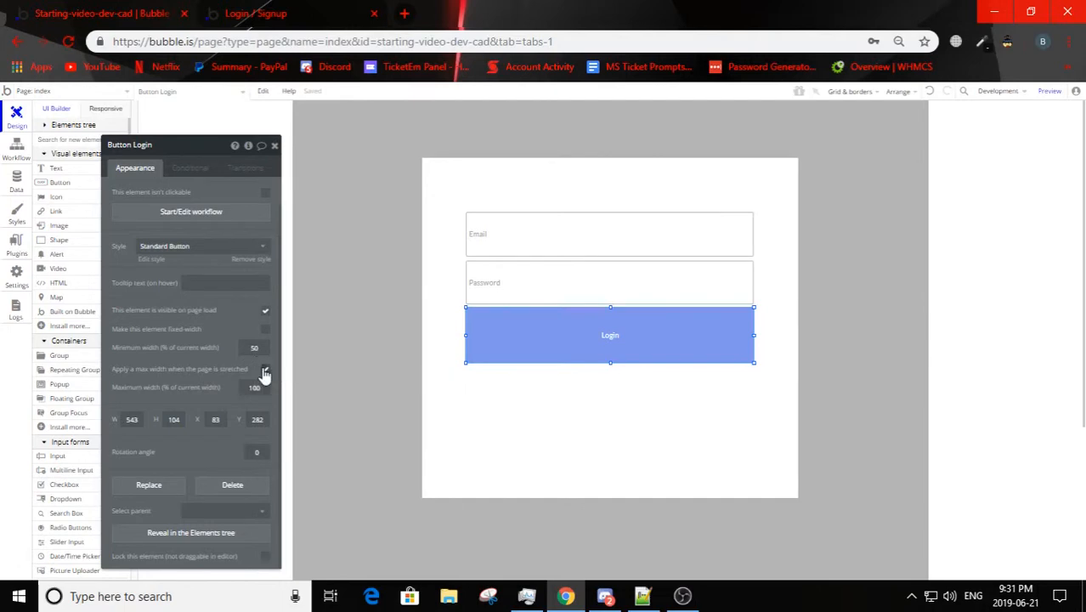
click(255, 13)
click(69, 40)
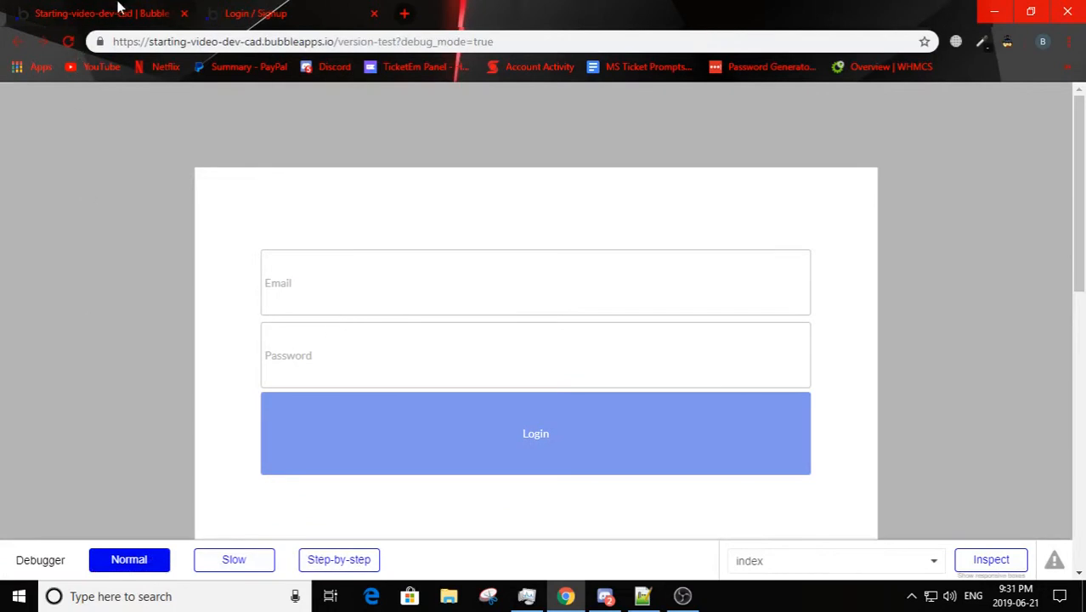
click(118, 11)
Step: Move the form group up to about Y 95 and center it horizontally again
click(524, 454)
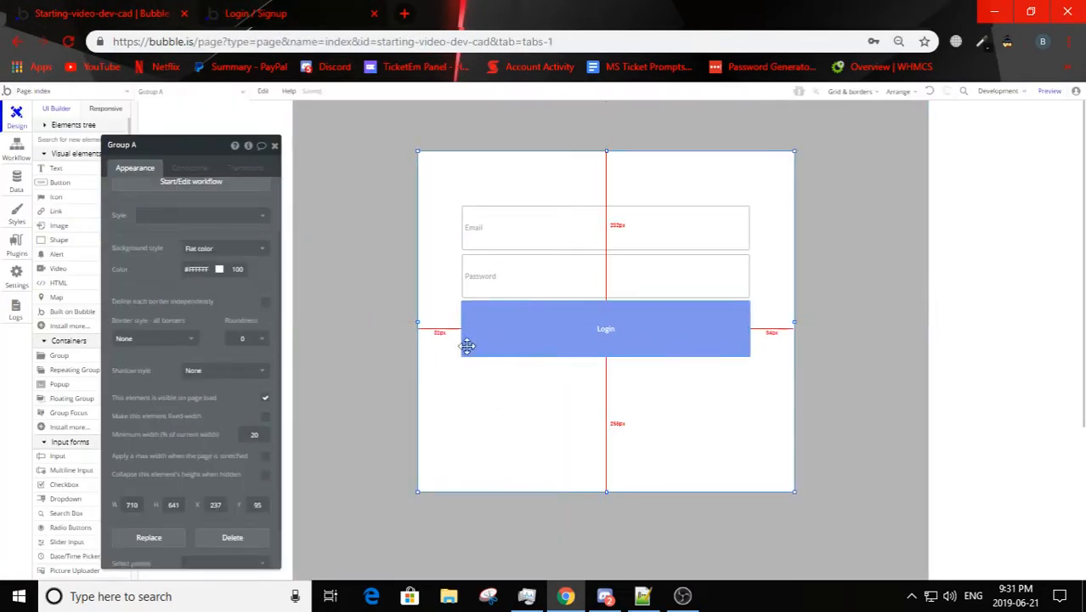
right_click(620, 232)
click(655, 527)
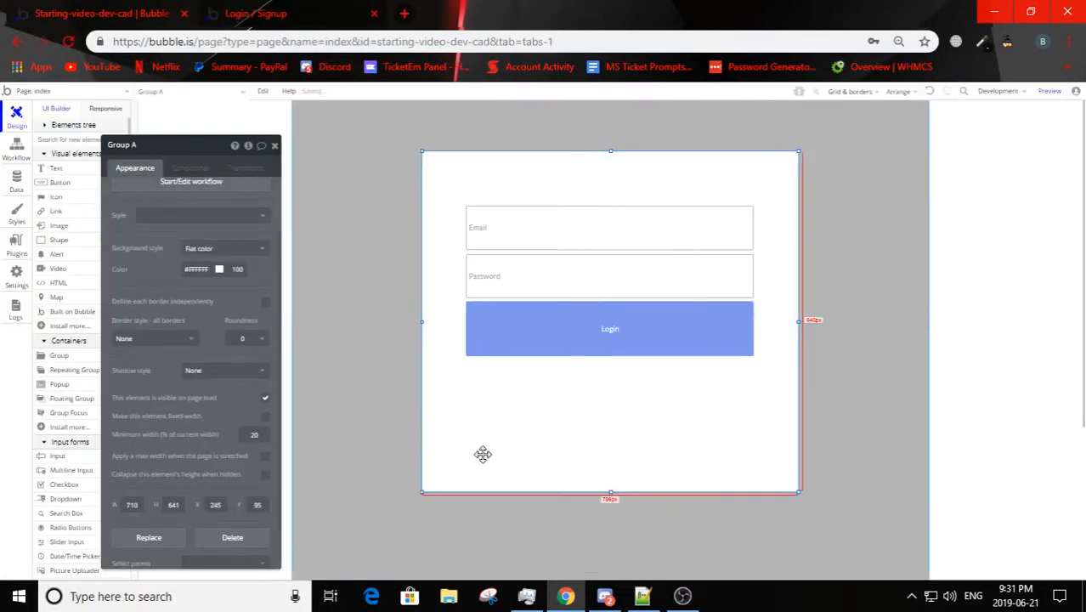
Step: Reload the preview, try out the password field and the Login button, and return to the editor
click(331, 17)
key(F5)
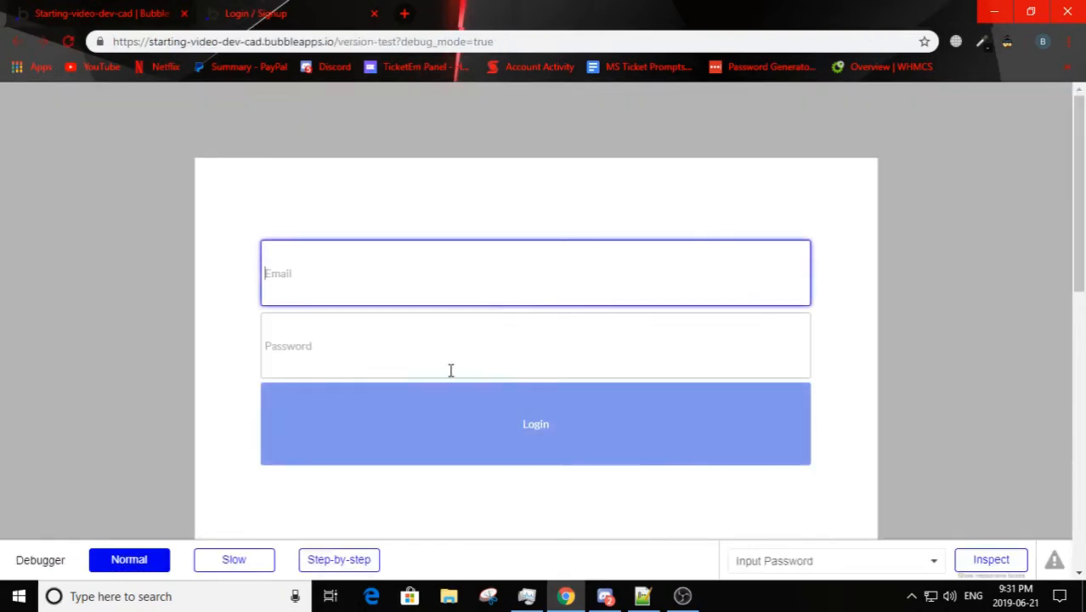
click(451, 367)
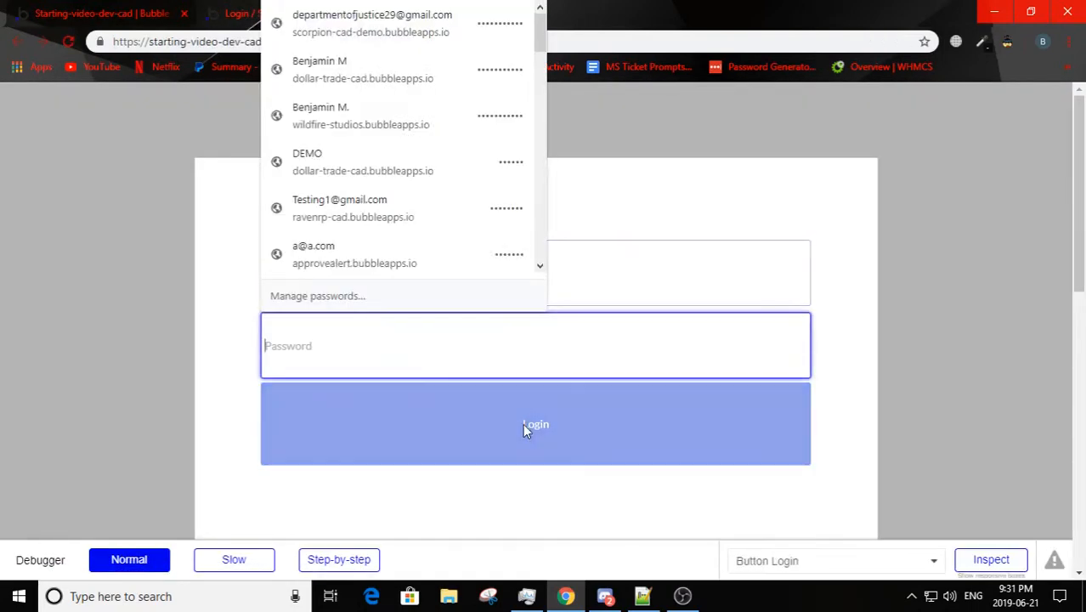
click(522, 425)
click(100, 12)
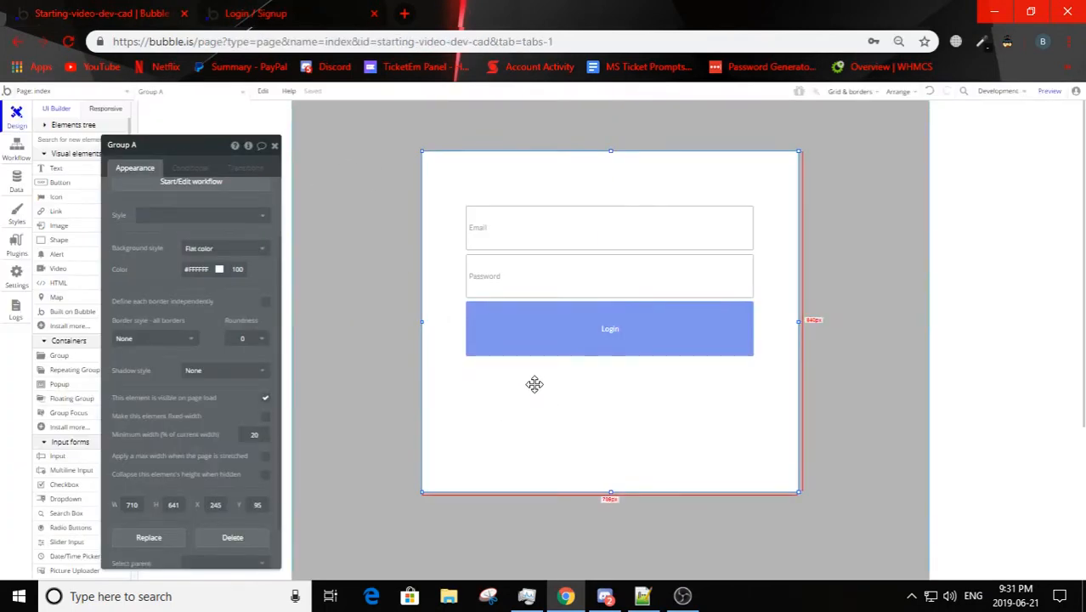
Step: Create a workflow for the Login button's click event and open the event's settings
click(592, 343)
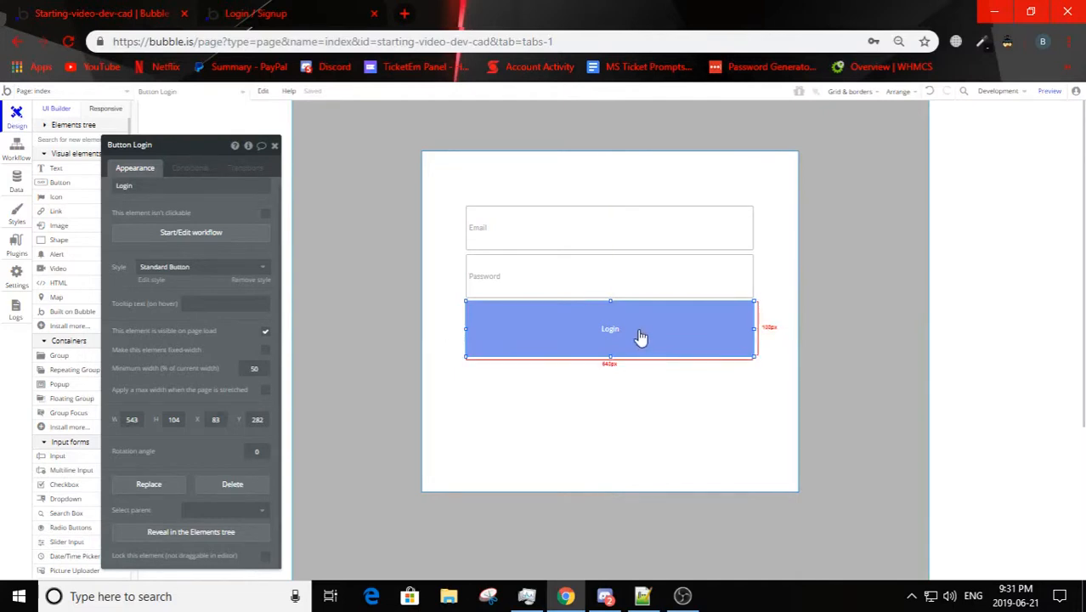
click(172, 236)
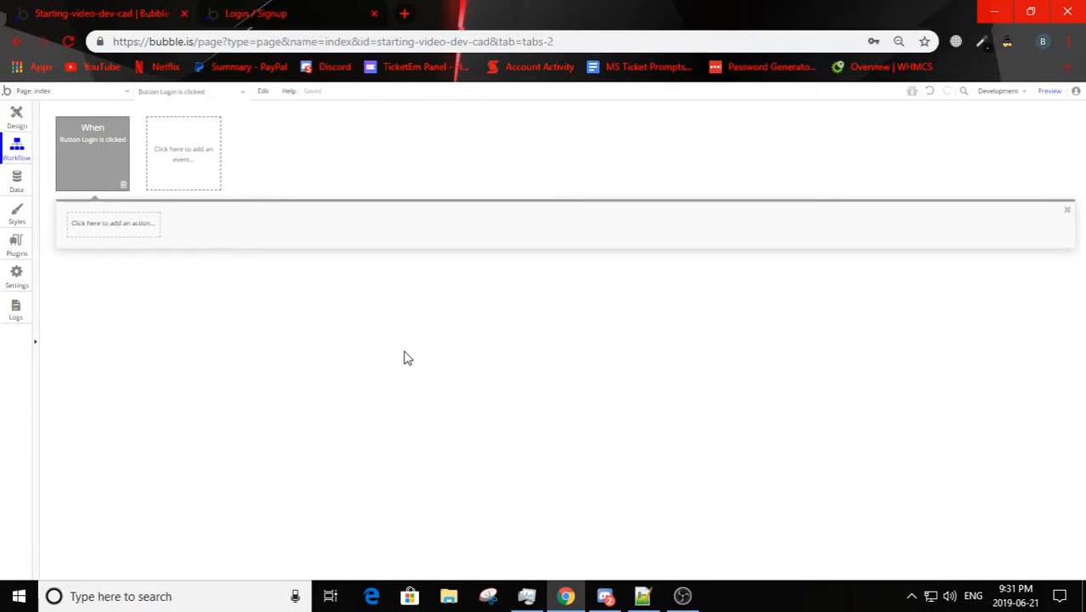
click(113, 224)
mouse_move(104, 248)
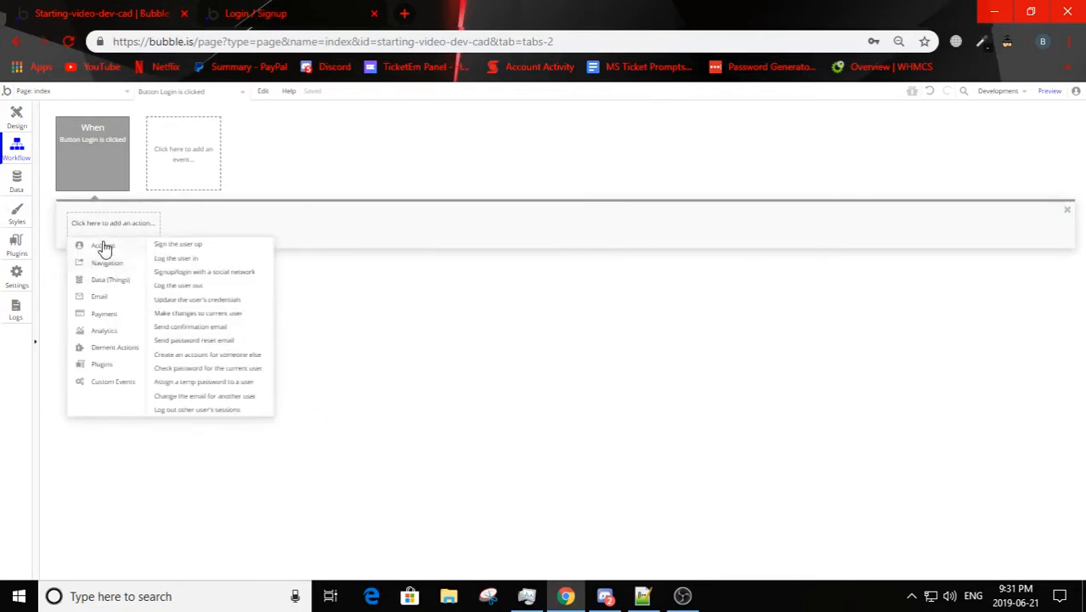
click(93, 149)
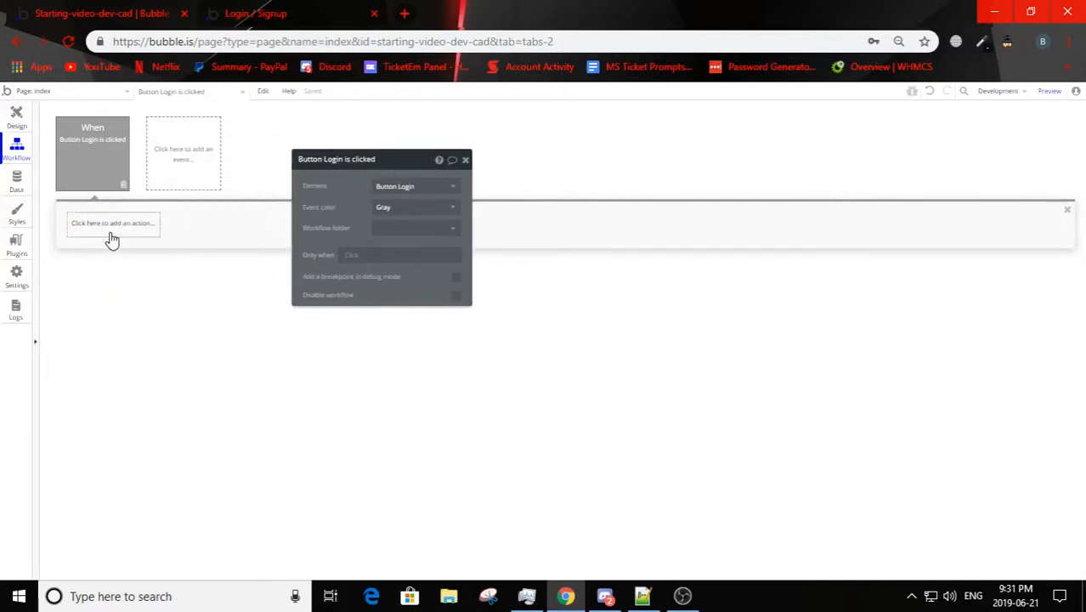
Step: Add the account action "Log the user in" to the Login button's workflow
click(109, 231)
mouse_move(134, 334)
mouse_move(102, 247)
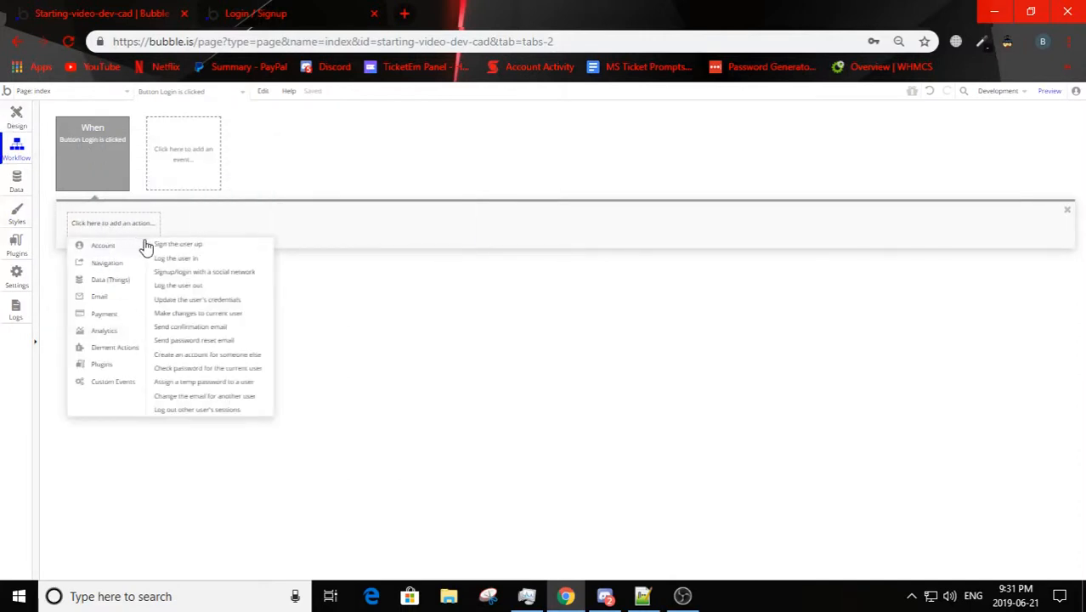
click(167, 259)
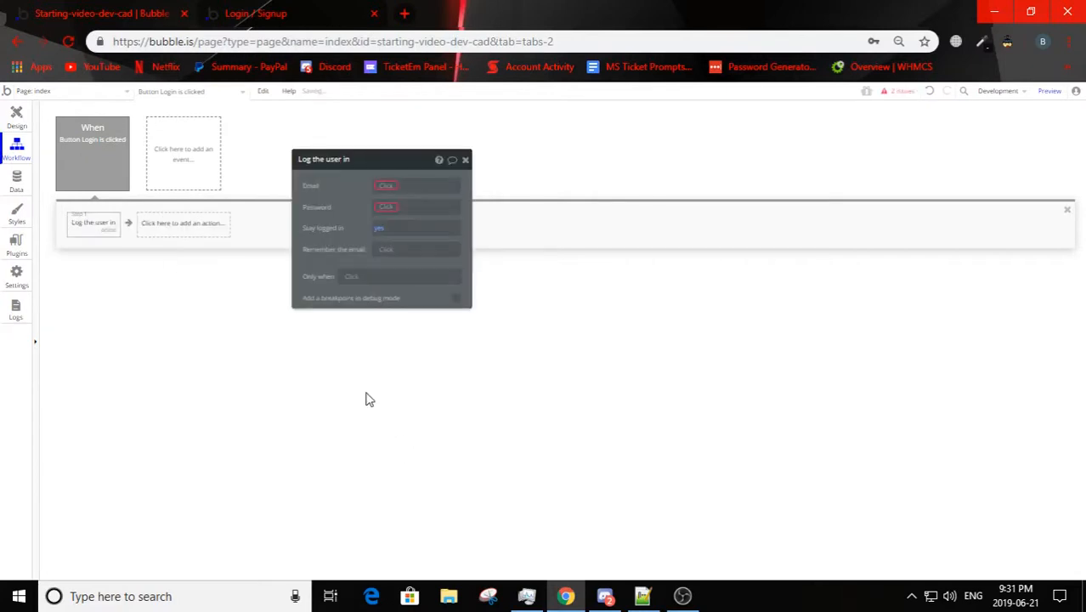
Step: Set the login action's Email to Input Email's value and its Password to Input Password's value
click(390, 186)
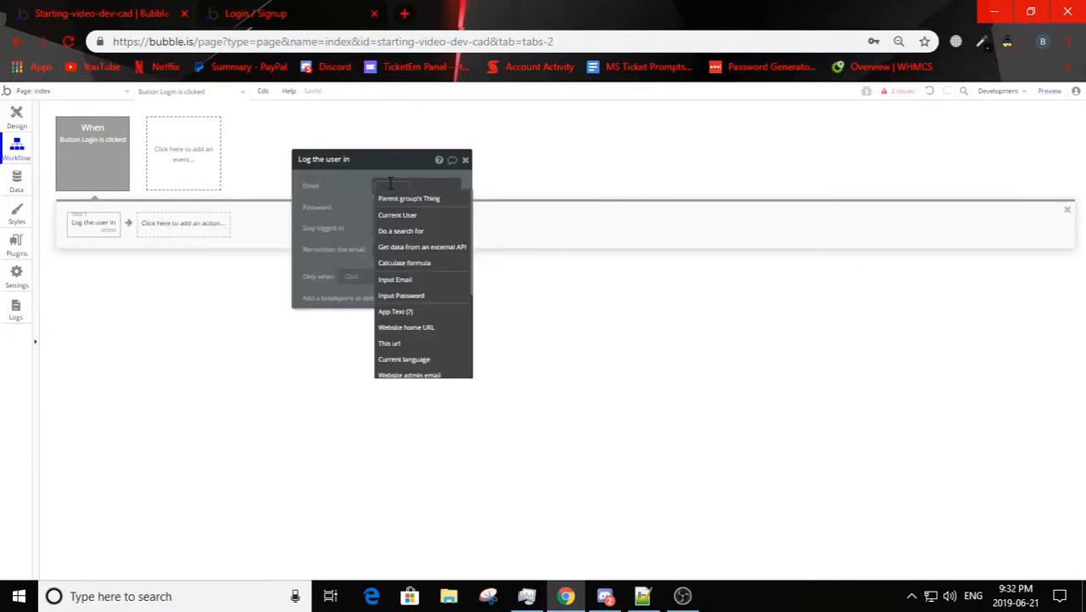
click(432, 282)
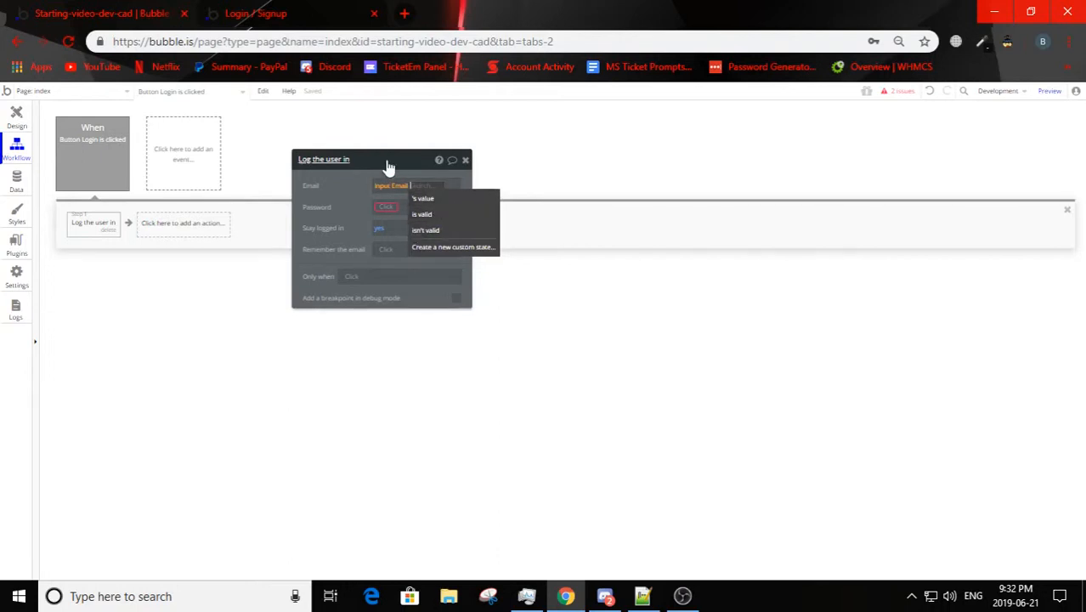
click(424, 200)
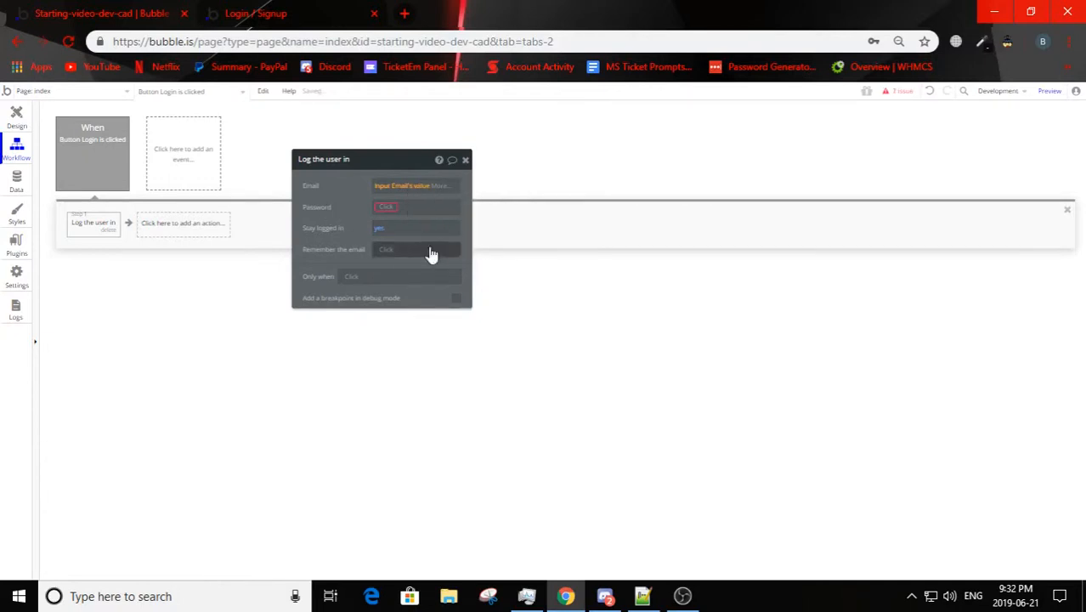
click(382, 207)
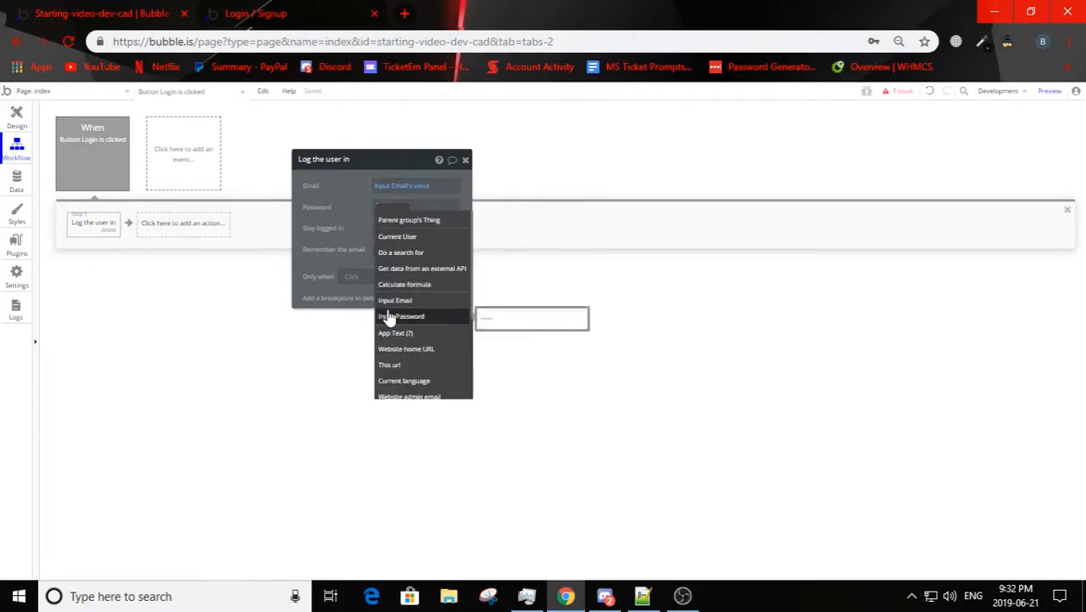
click(393, 315)
click(451, 221)
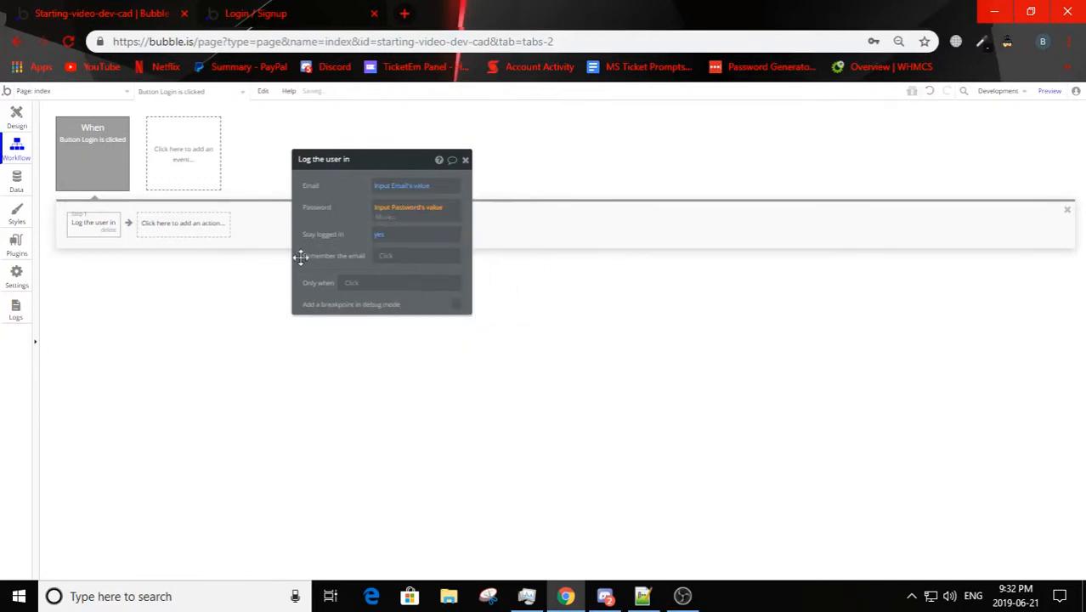
click(341, 270)
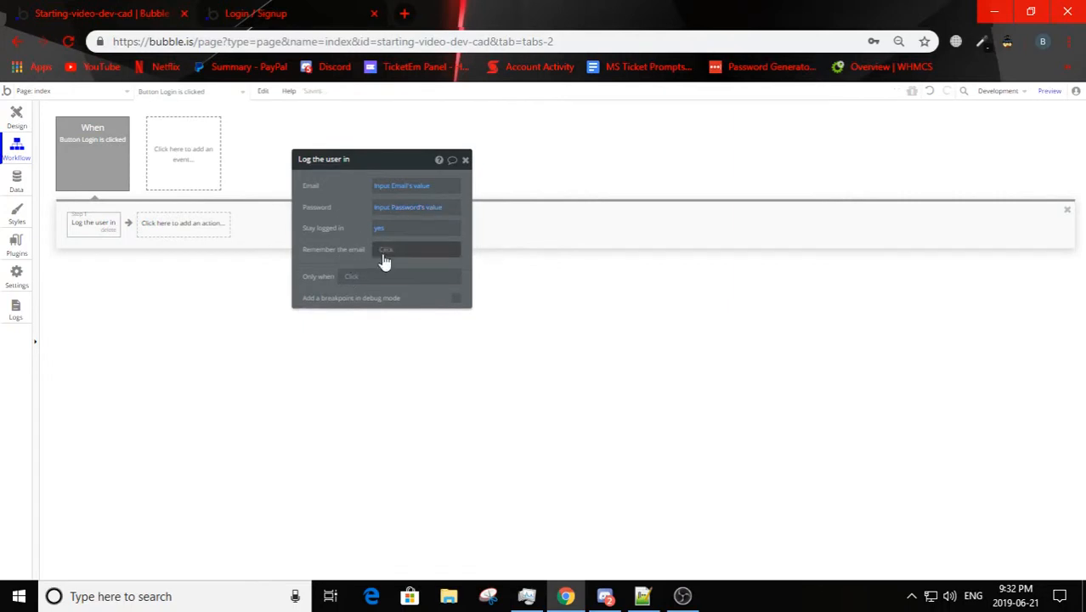
click(382, 255)
click(322, 241)
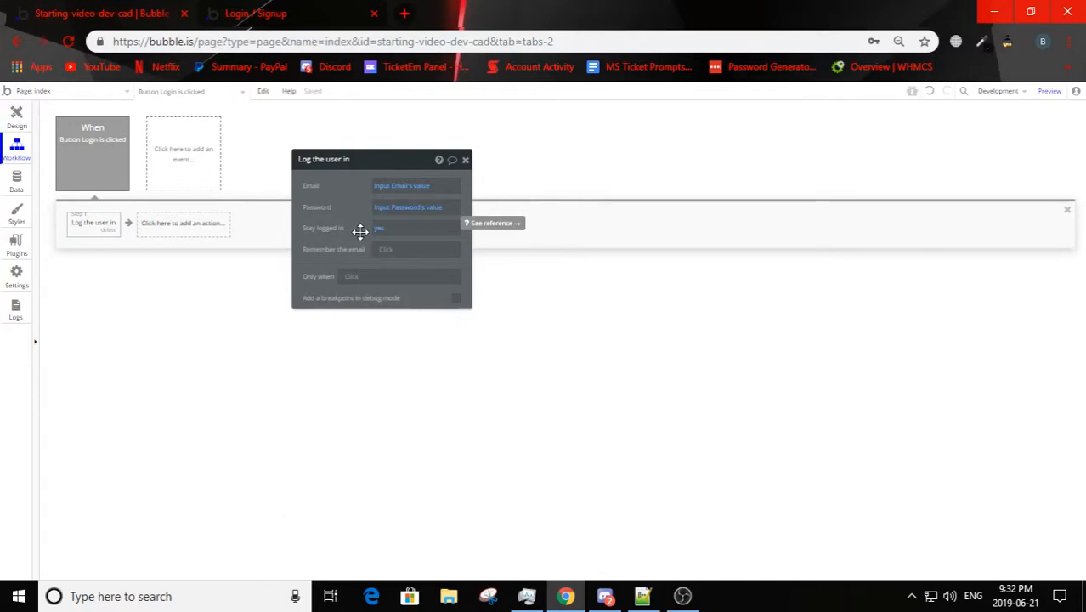
Step: Reload the page preview, test the login with a sample email and the account password, dismiss the alert, and return to the editor
click(11, 114)
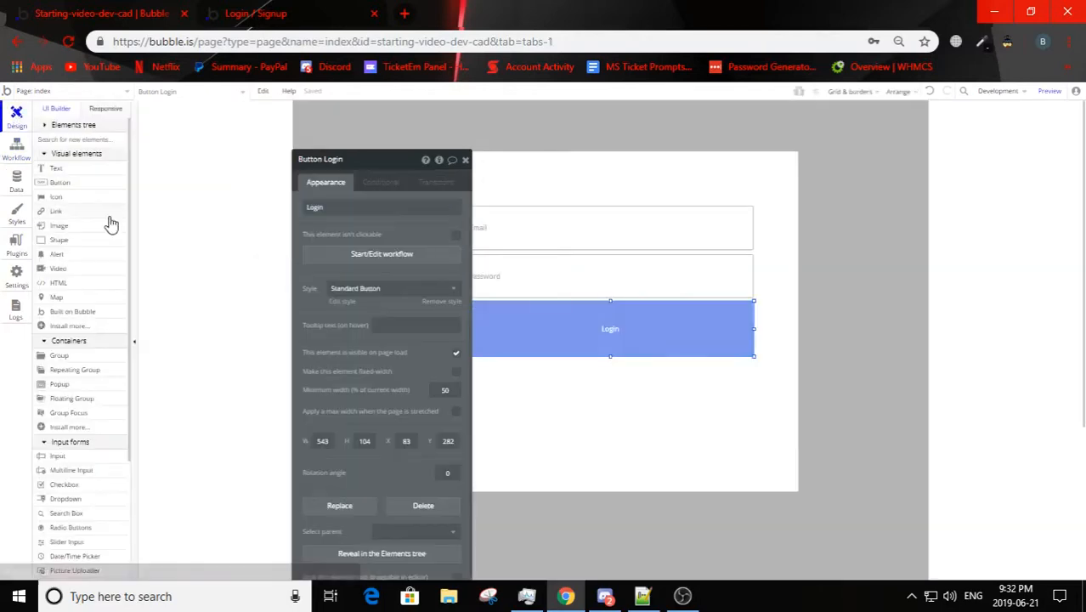
key(ctrl+Tab)
key(F5)
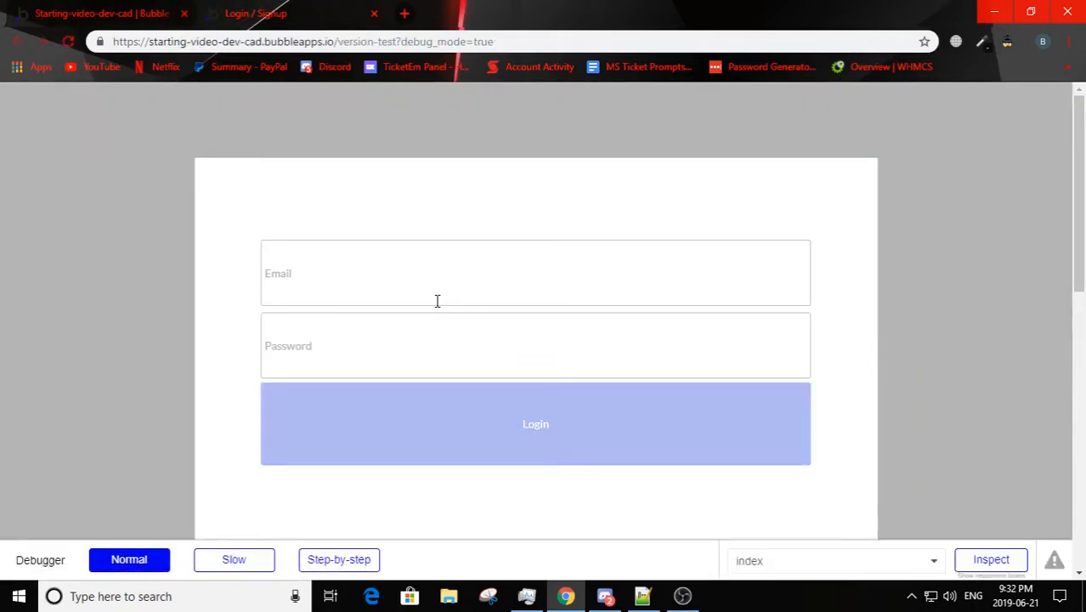
click(440, 442)
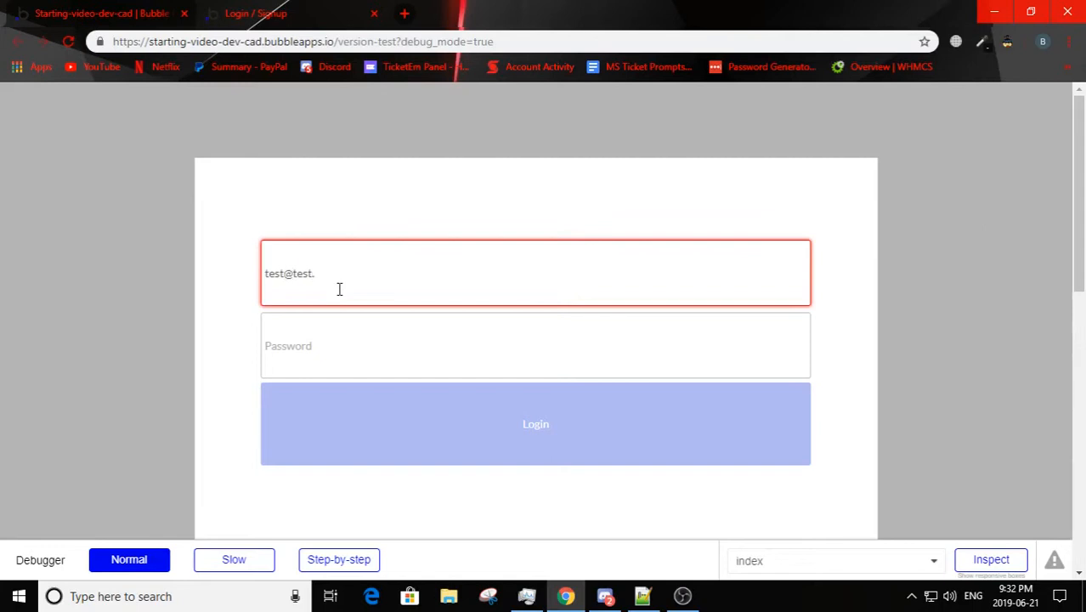
click(331, 336)
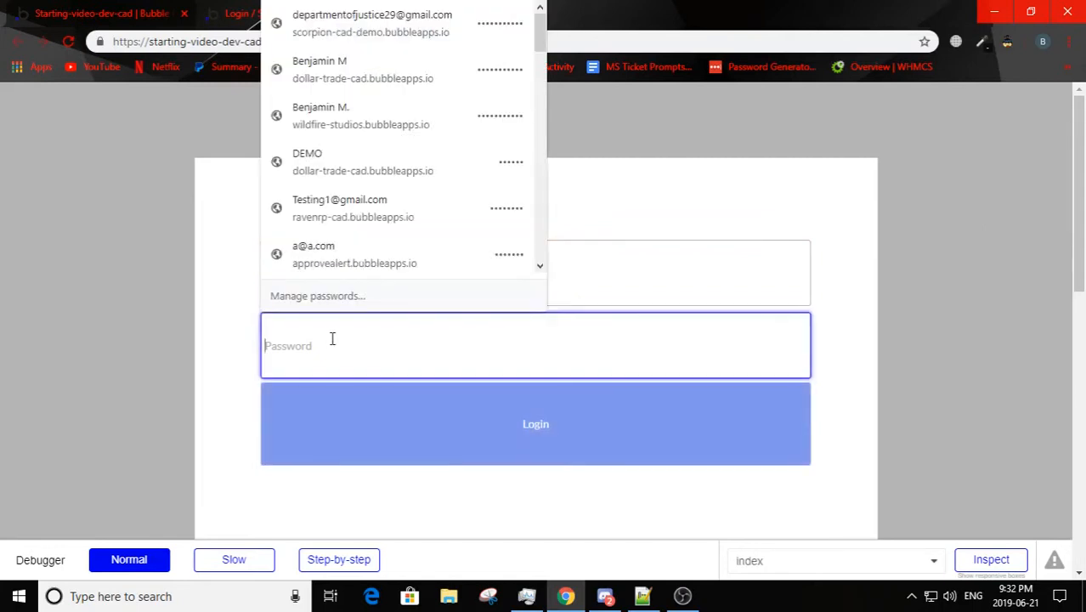
text(te)
click(376, 424)
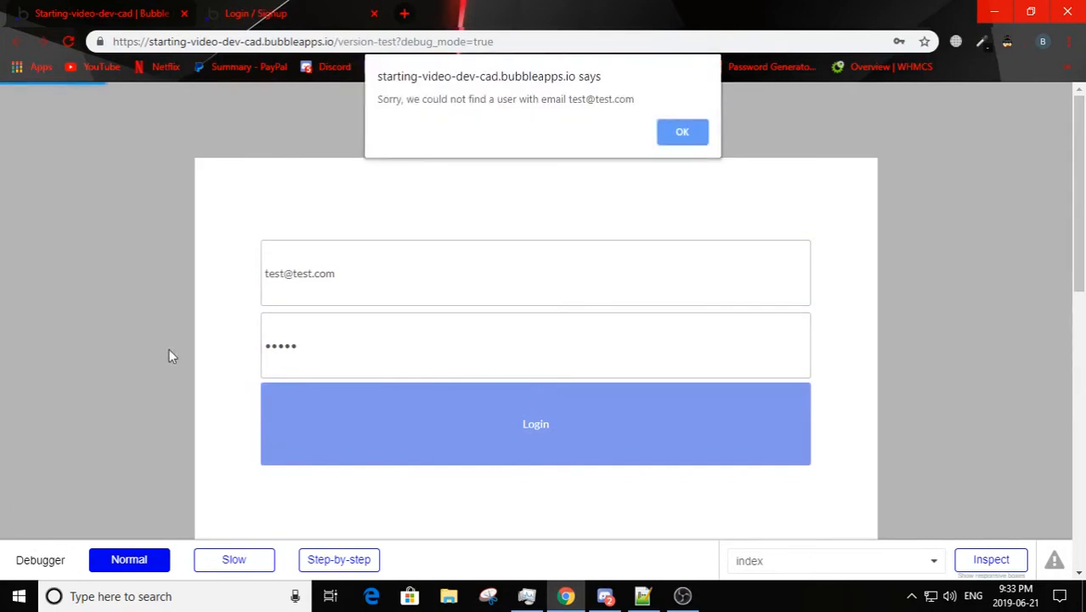
click(684, 132)
click(156, 10)
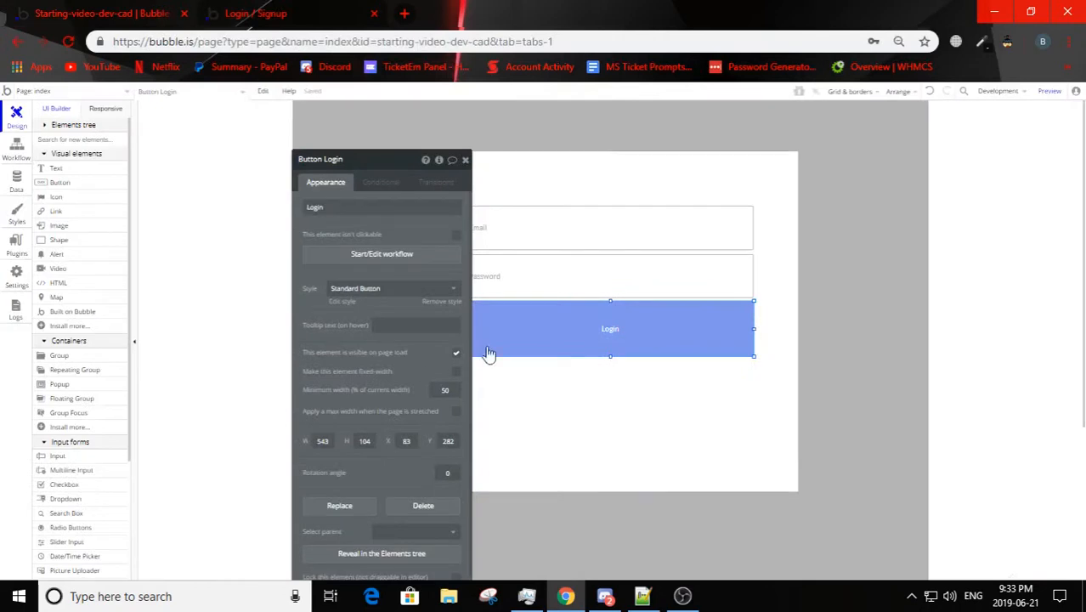
Step: Narrow the form group from both sides until it is only slightly wider than the inputs and Login button
click(641, 464)
drag(364, 162, 128, 184)
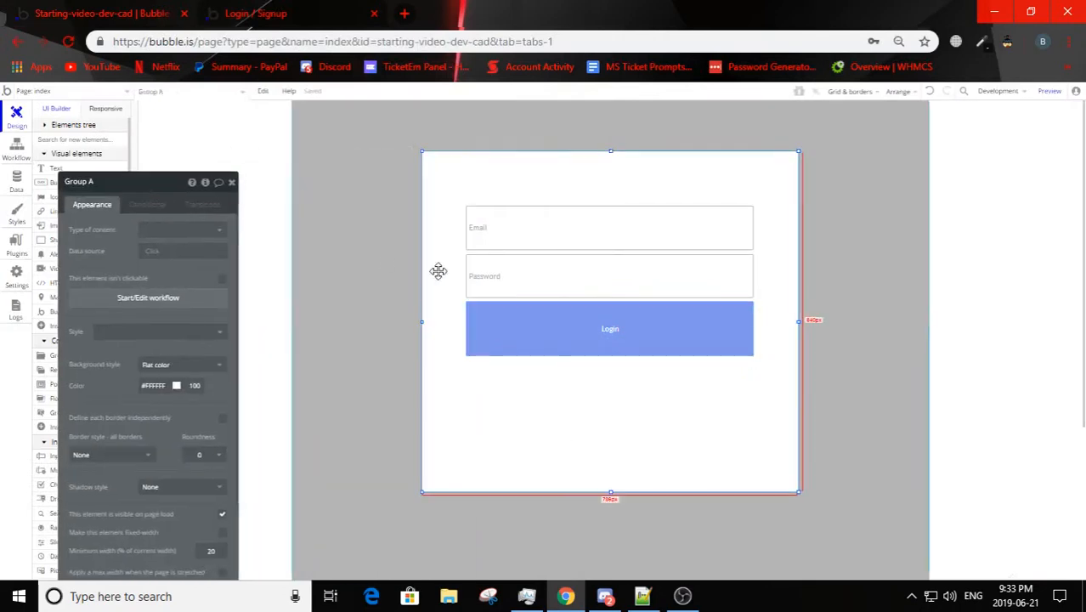
drag(422, 323, 459, 323)
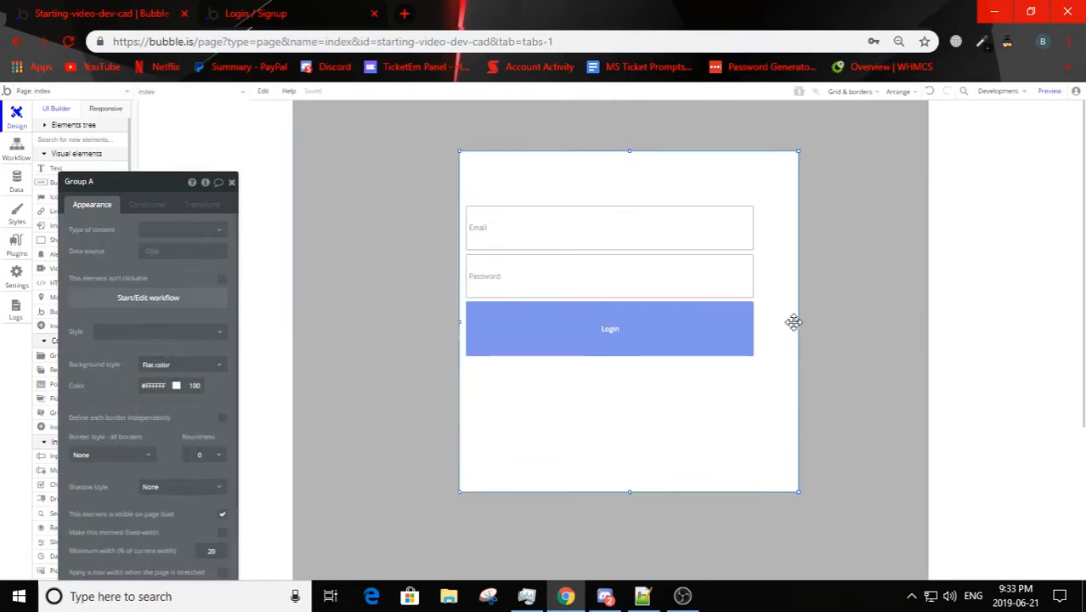
drag(798, 323, 755, 323)
Step: Center the Login button, the password input and the email input horizontally within the form group
right_click(480, 323)
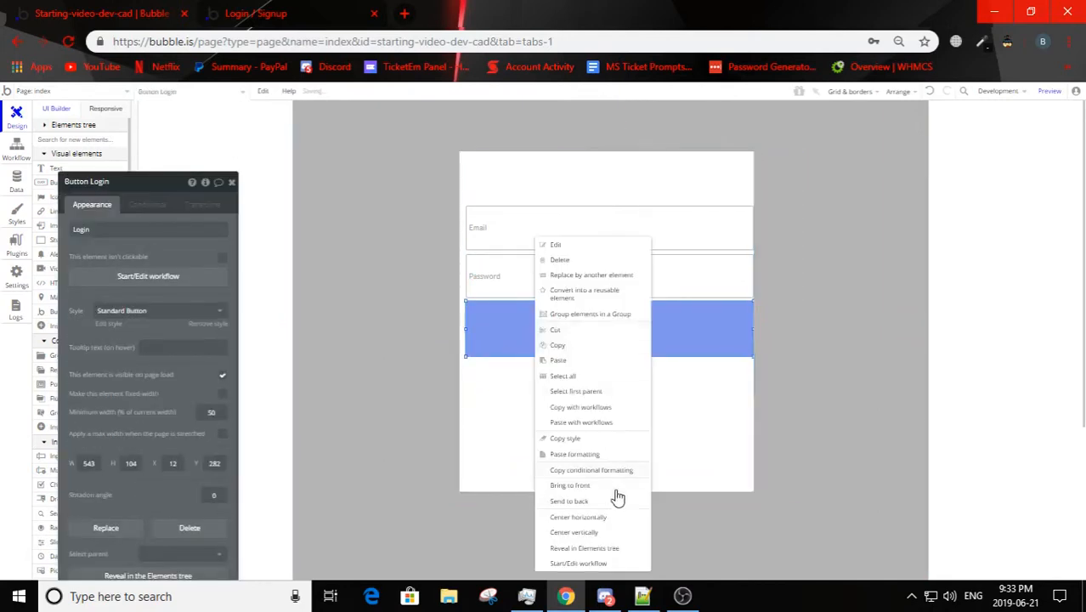
click(609, 519)
right_click(554, 290)
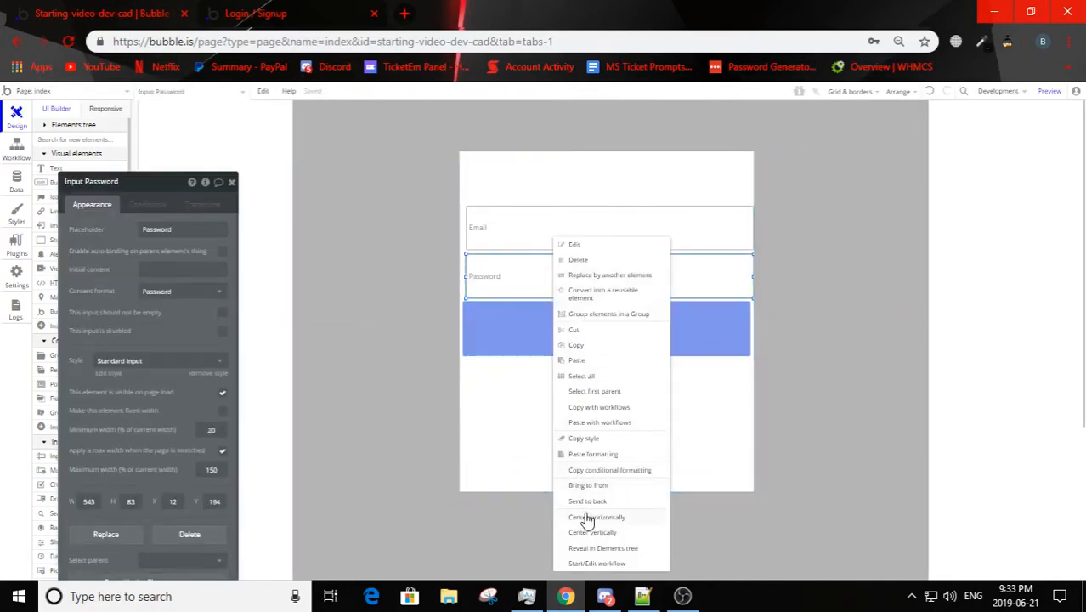
click(592, 513)
right_click(554, 236)
click(603, 511)
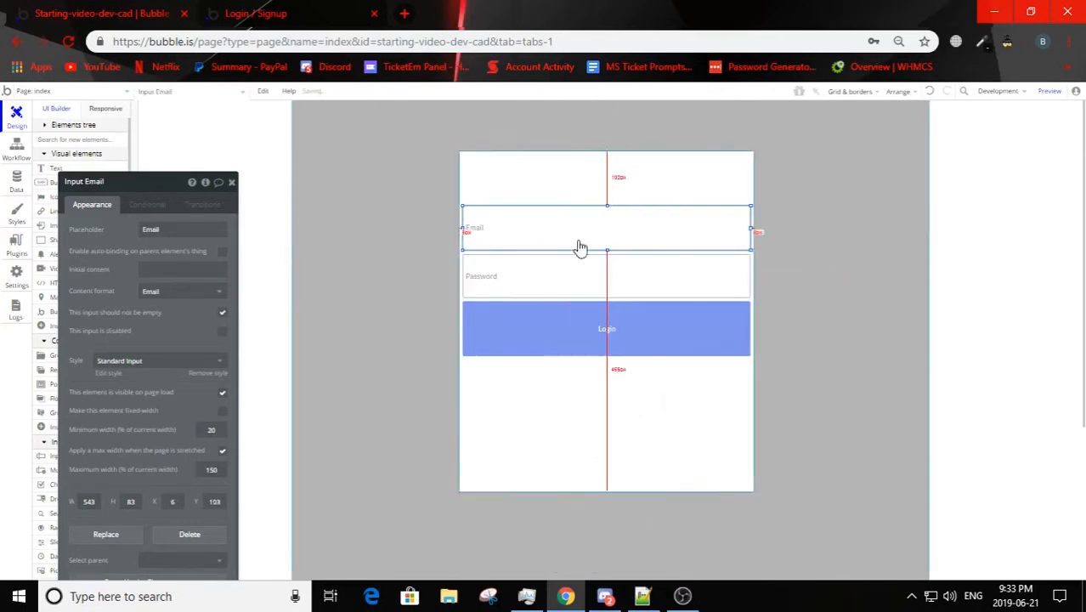
Step: Shrink the form group's height to fit closely around its elements and center the group horizontally on the page
click(607, 154)
drag(608, 153, 607, 198)
drag(618, 377, 618, 366)
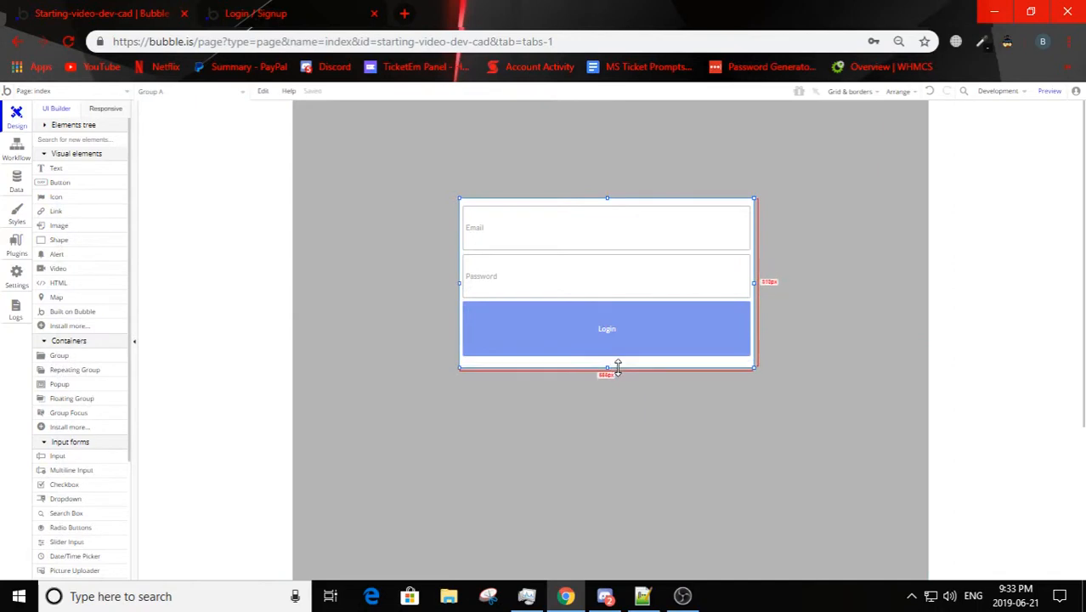
double_click(618, 365)
right_click(617, 365)
click(690, 521)
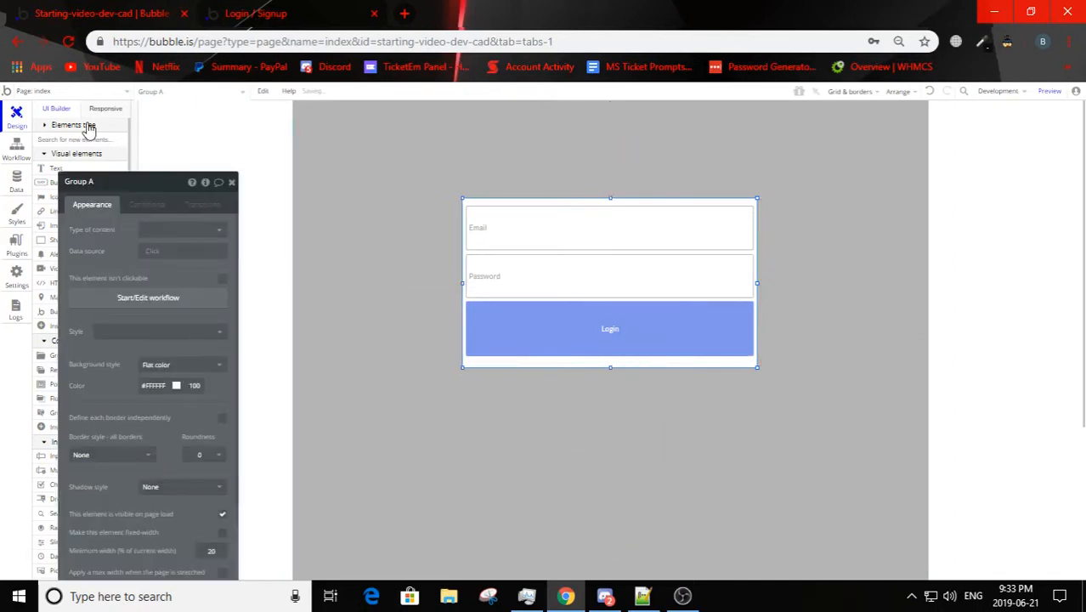
Step: Rename the form group to Login and select it from the page's element list
drag(109, 187, 71, 161)
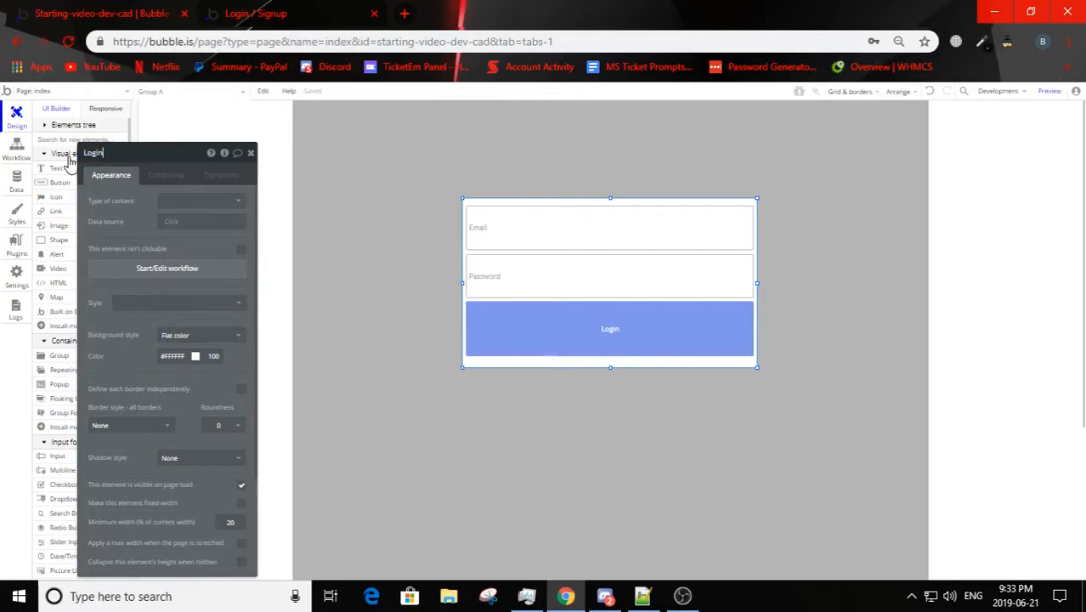
click(537, 392)
click(143, 91)
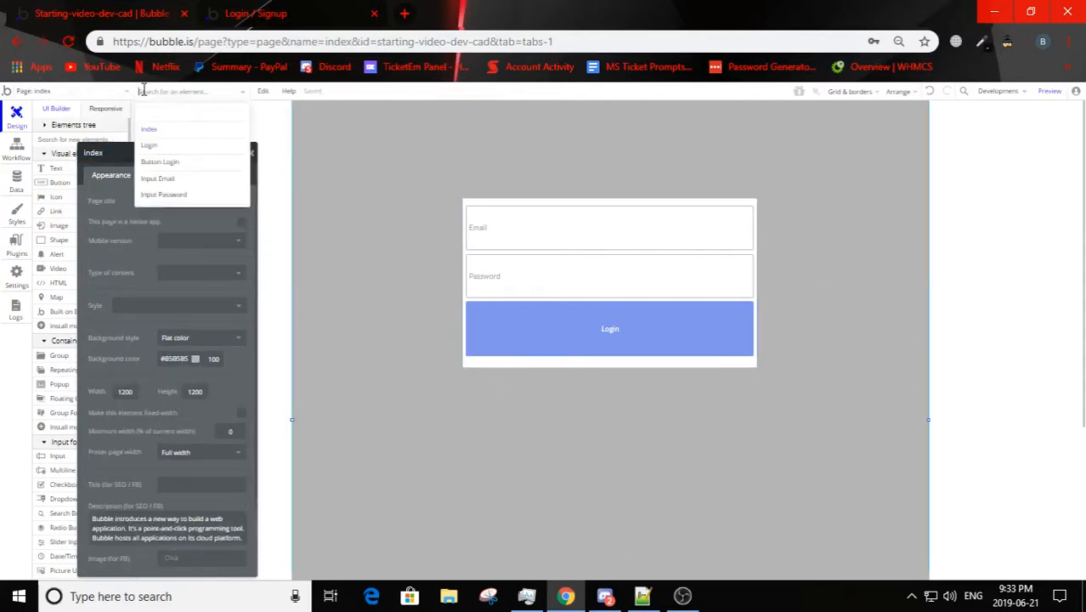
click(148, 146)
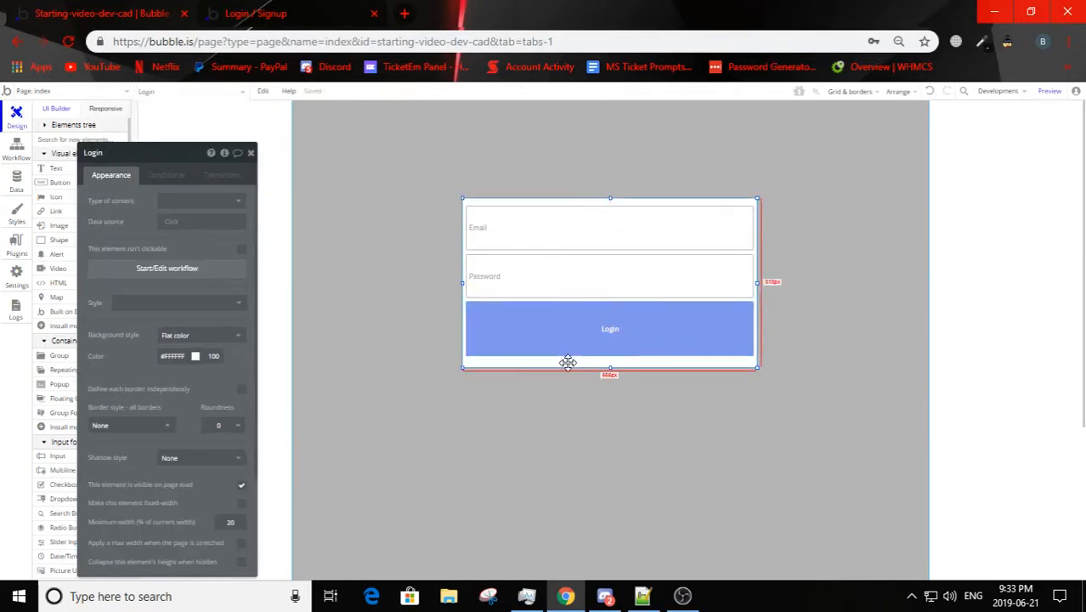
Step: Move the Login group slightly up the page and center it horizontally again
drag(567, 364, 563, 332)
right_click(631, 333)
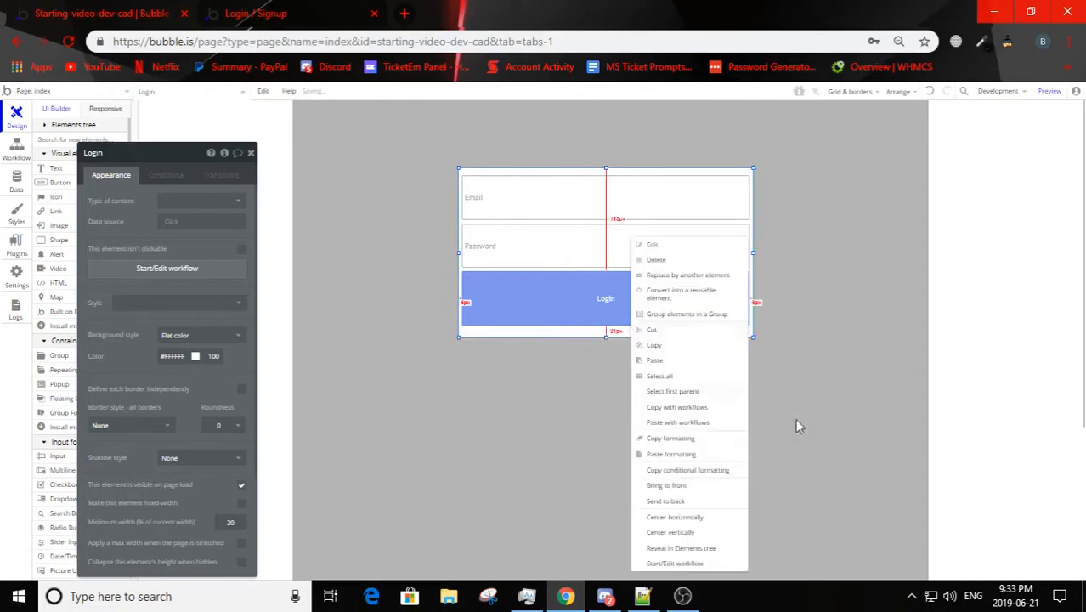
click(694, 517)
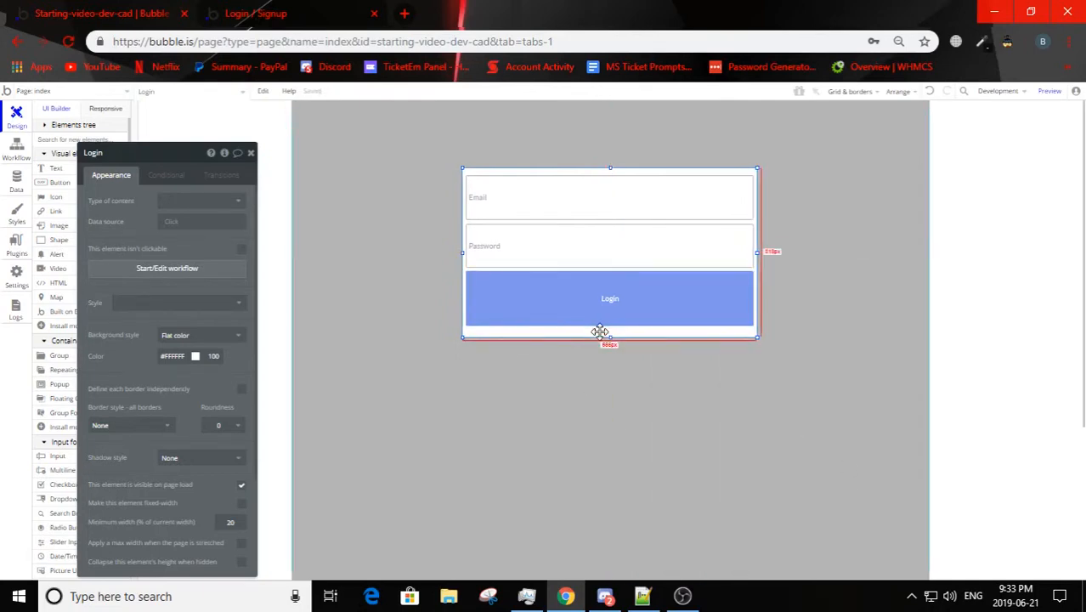
Step: Duplicate the Login group and place the copy directly below the original
key(ctrl+c)
key(ctrl+v)
drag(599, 337, 570, 510)
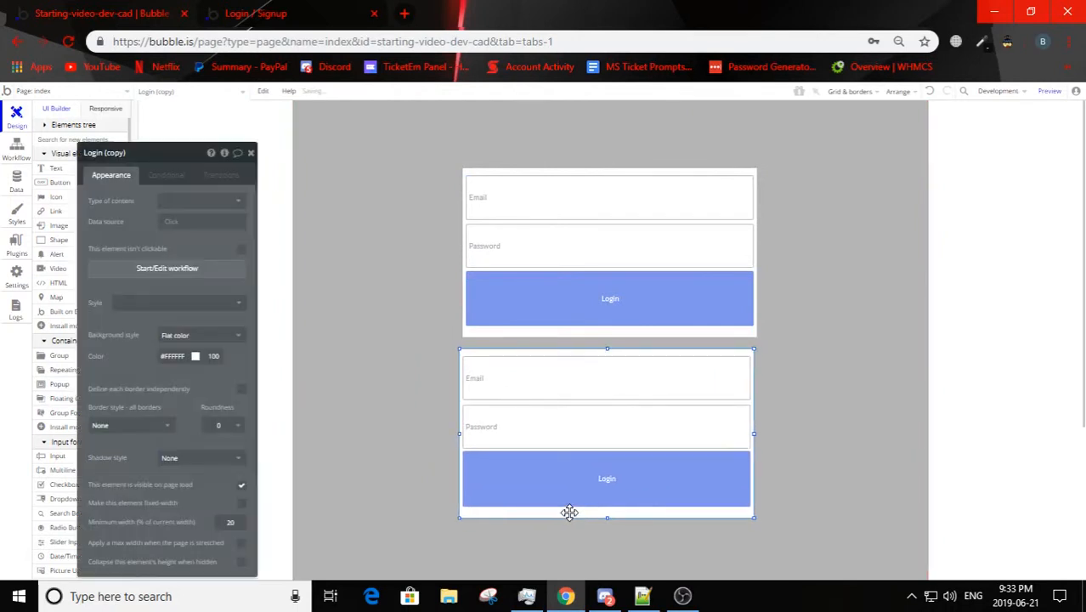
Step: Reduce the email input in the copied group to a height of 42 and delete the group's password input
scroll(533, 415, down, 1)
scroll(533, 413, down, 1)
click(507, 229)
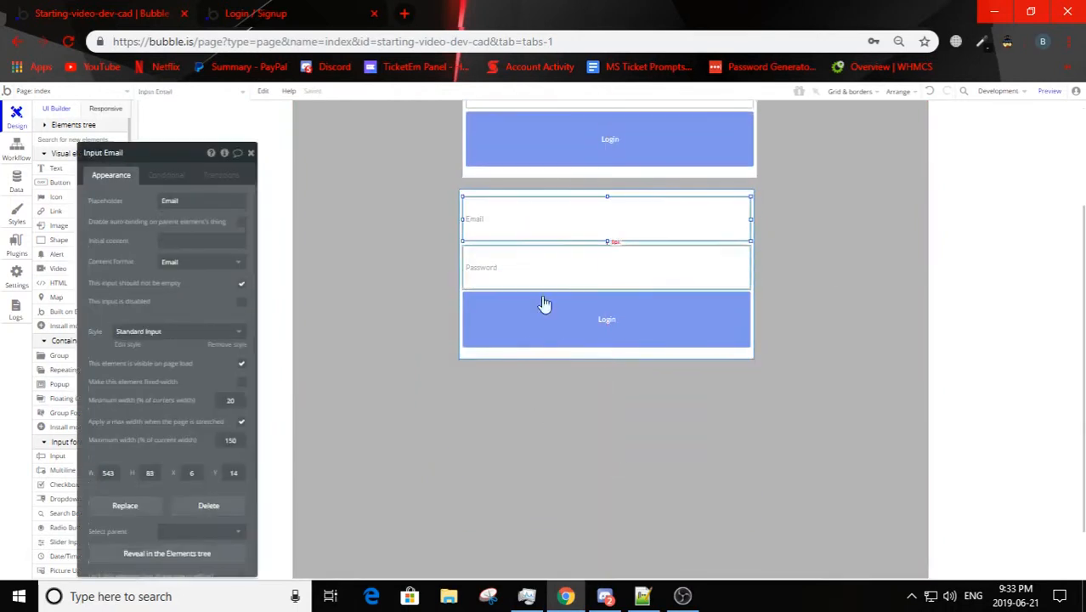
scroll(562, 356, up, 1)
drag(608, 317, 603, 347)
click(592, 362)
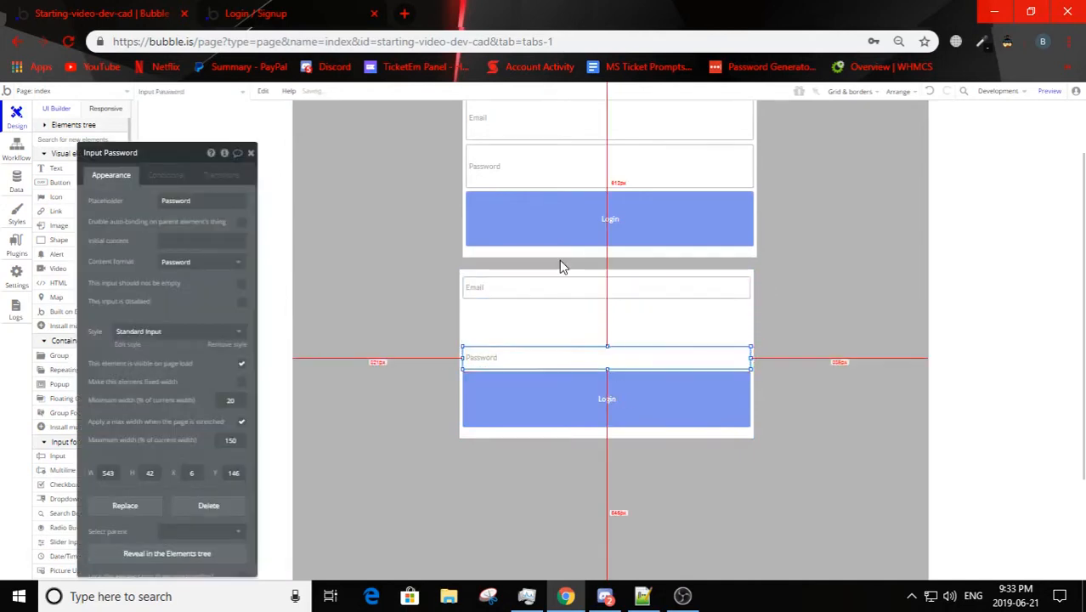
key(Delete)
Step: Duplicate the email input three times in the copied group and stack the copies beneath it
click(556, 288)
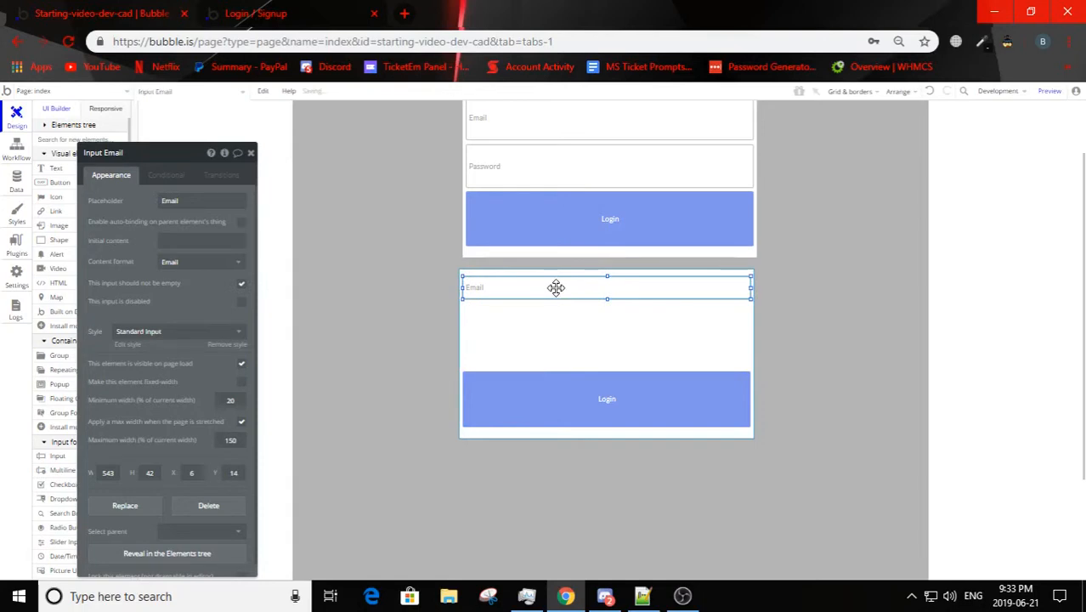
key(ctrl+c)
key(ctrl+v)
right_click(555, 288)
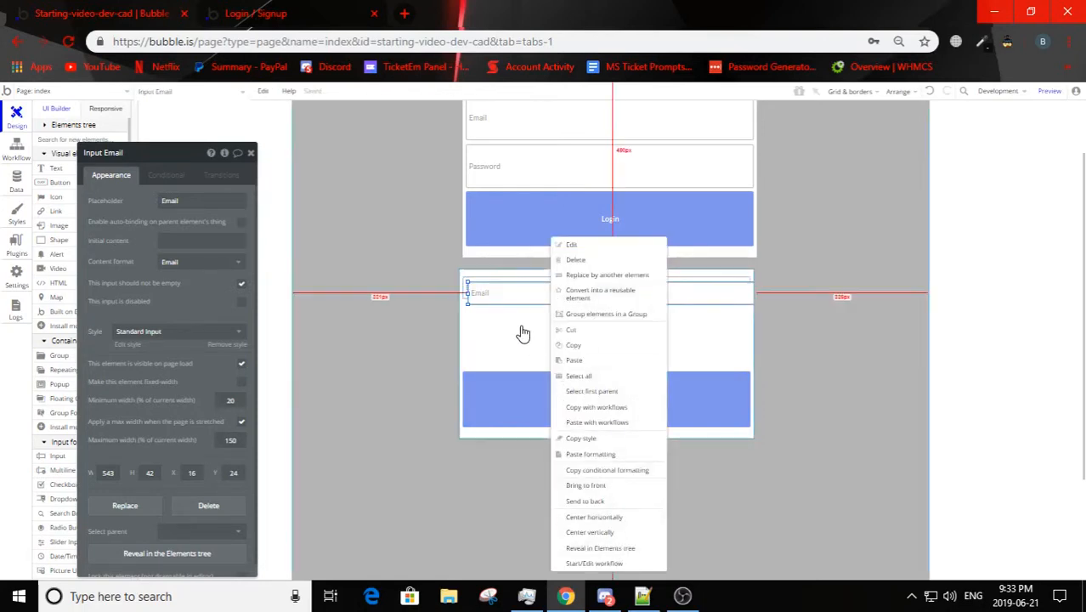
drag(514, 294, 504, 371)
key(ctrl+v)
key(ctrl+v)
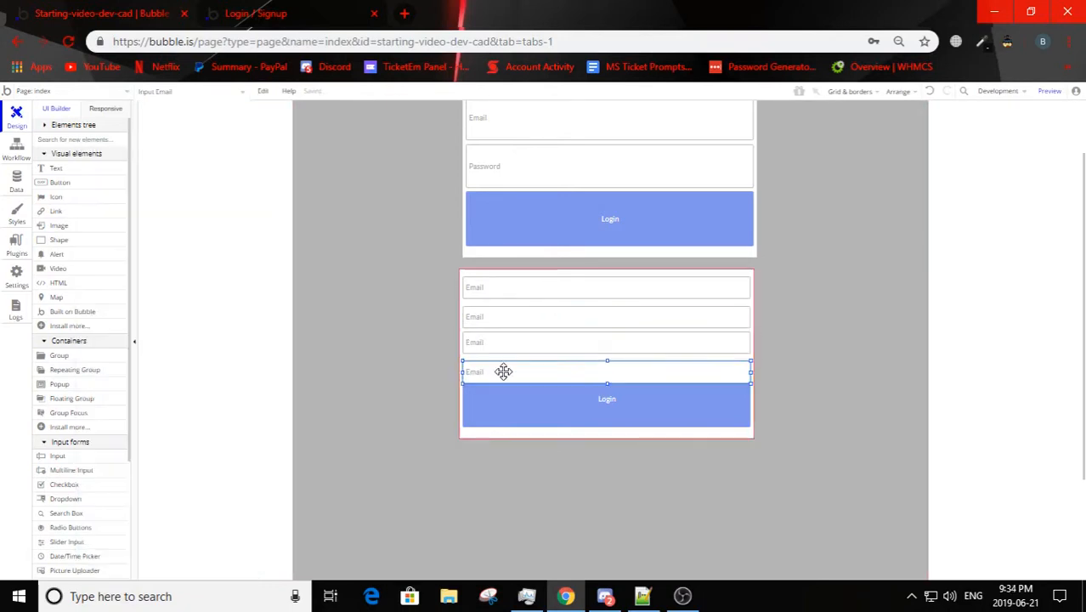
Step: Move the second, third and fourth email inputs in the copied group upward to close the gaps above the Login button
click(505, 321)
key(Up)
key(Up)
key(Up)
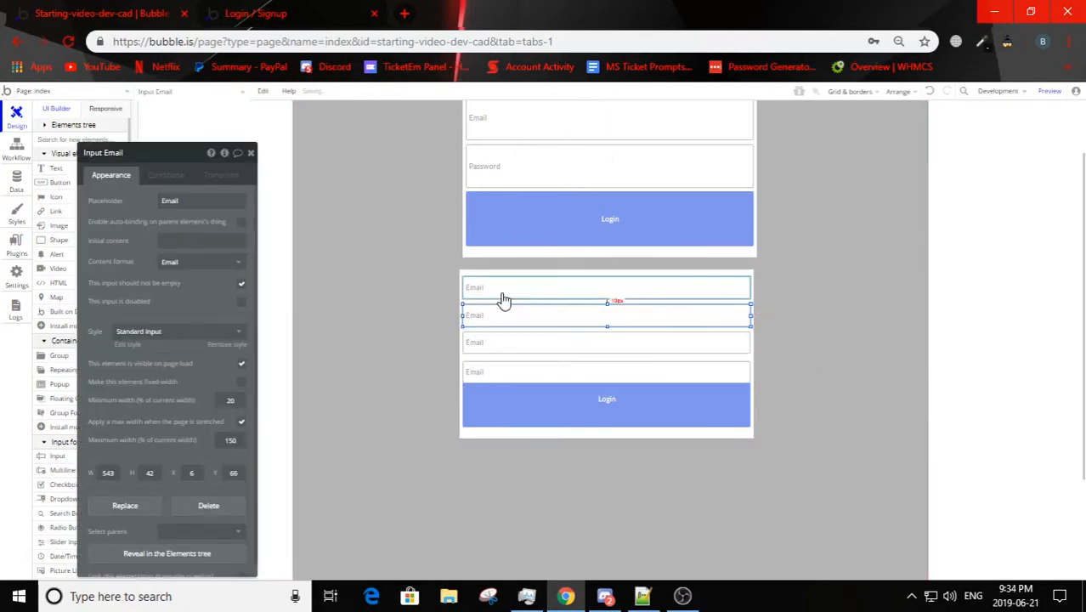
click(526, 344)
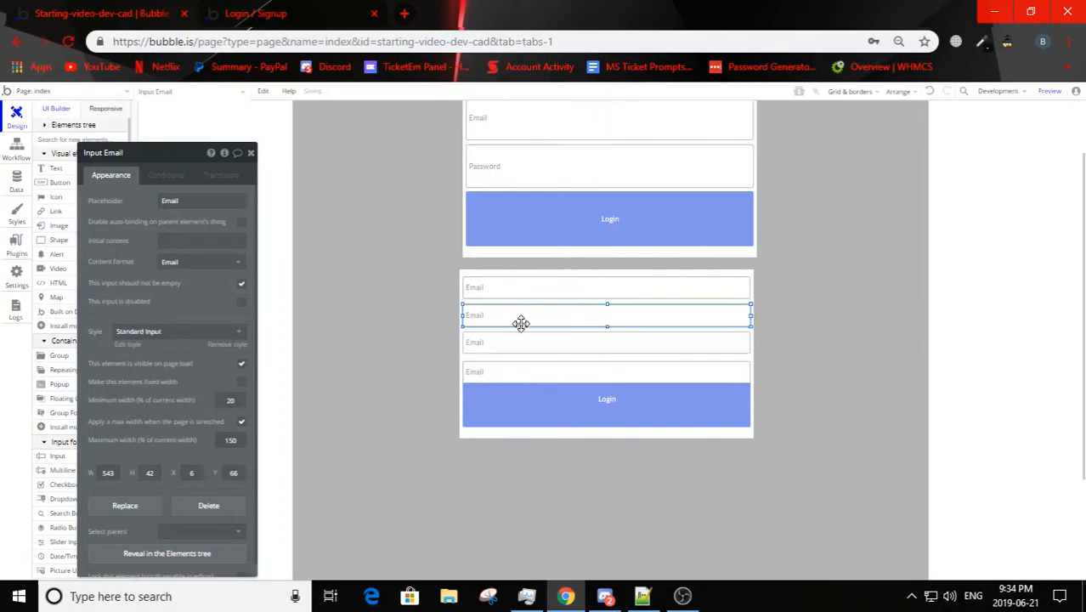
key(Up)
key(Up)
key(Up)
key(Up)
key(Up)
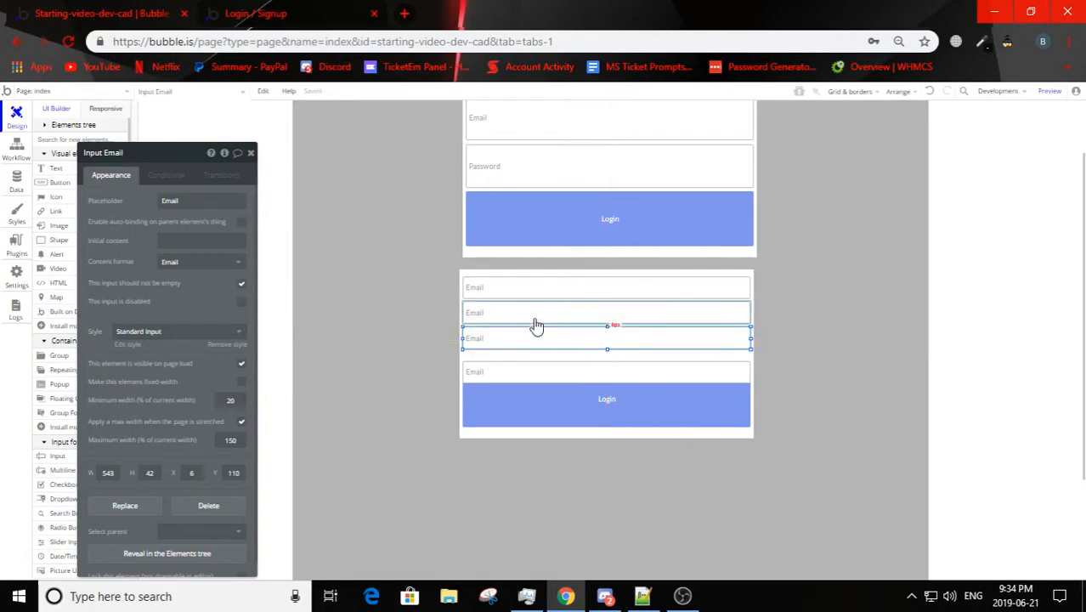
click(567, 366)
mouse_move(567, 366)
mouse_down()
mouse_move(557, 347)
mouse_move(571, 359)
mouse_up()
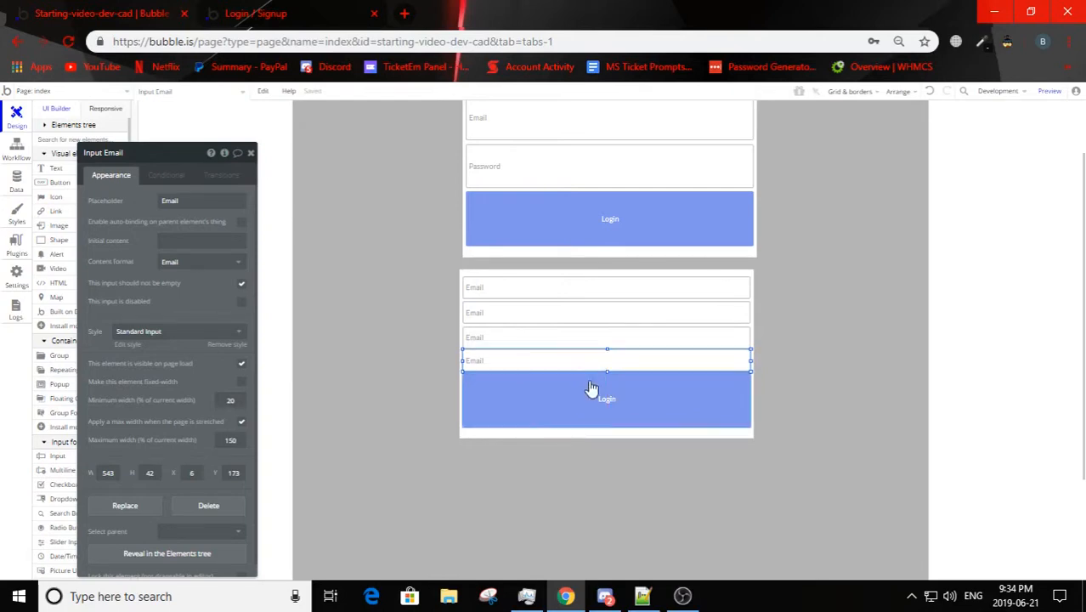
Step: Nudge the copied group's Login button down slightly and rename the group to Signup
click(587, 414)
click(577, 475)
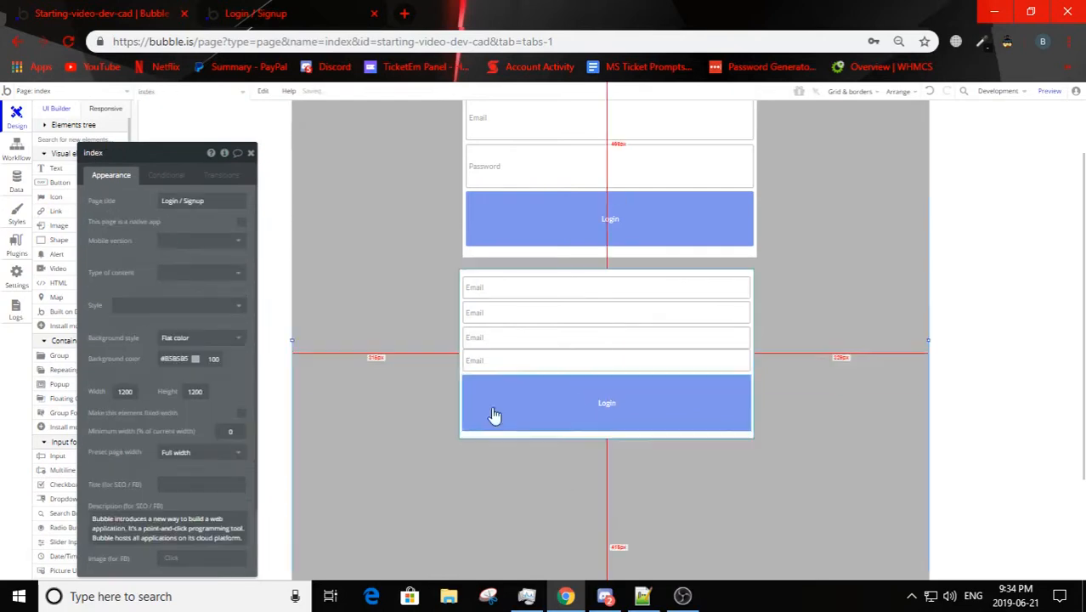
click(498, 434)
click(132, 157)
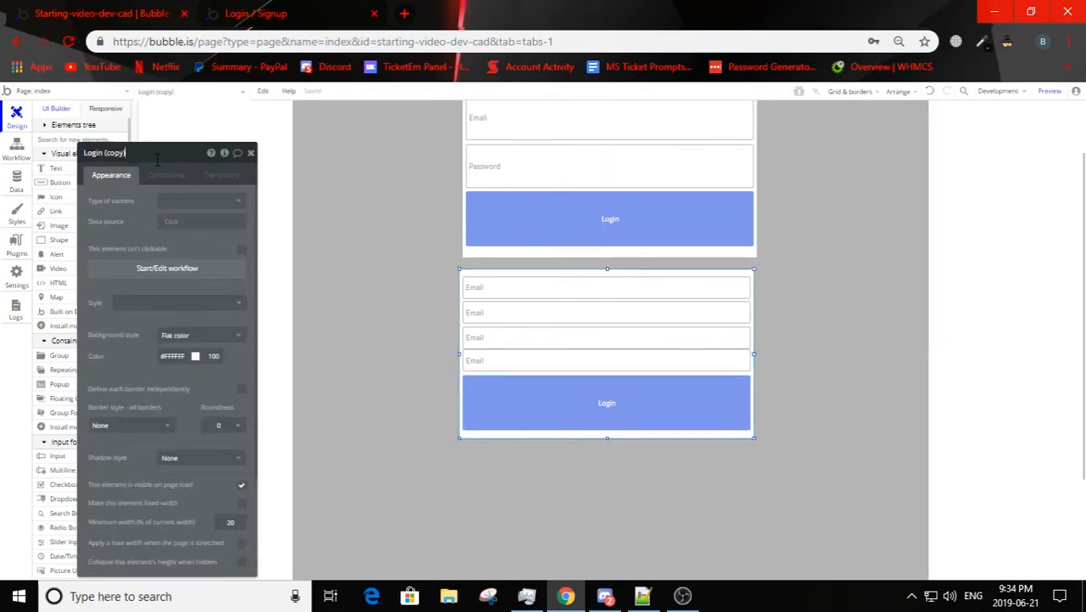
text(Signup)
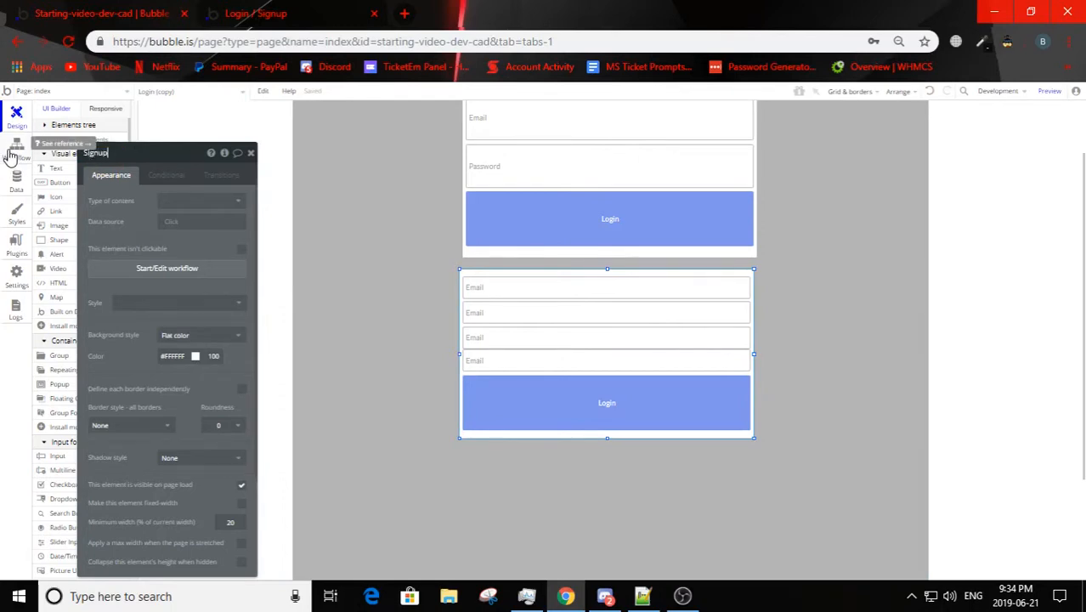
click(406, 300)
Step: Nudge the fourth email input and the Login button in the Signup group down to even out the spacing
click(501, 355)
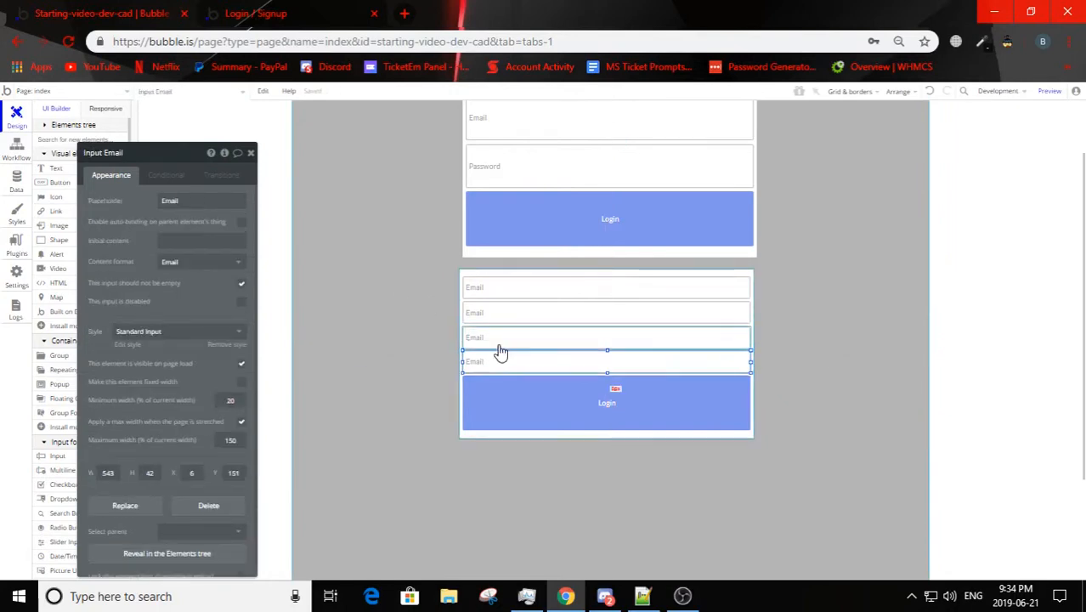
key(Down)
key(Down)
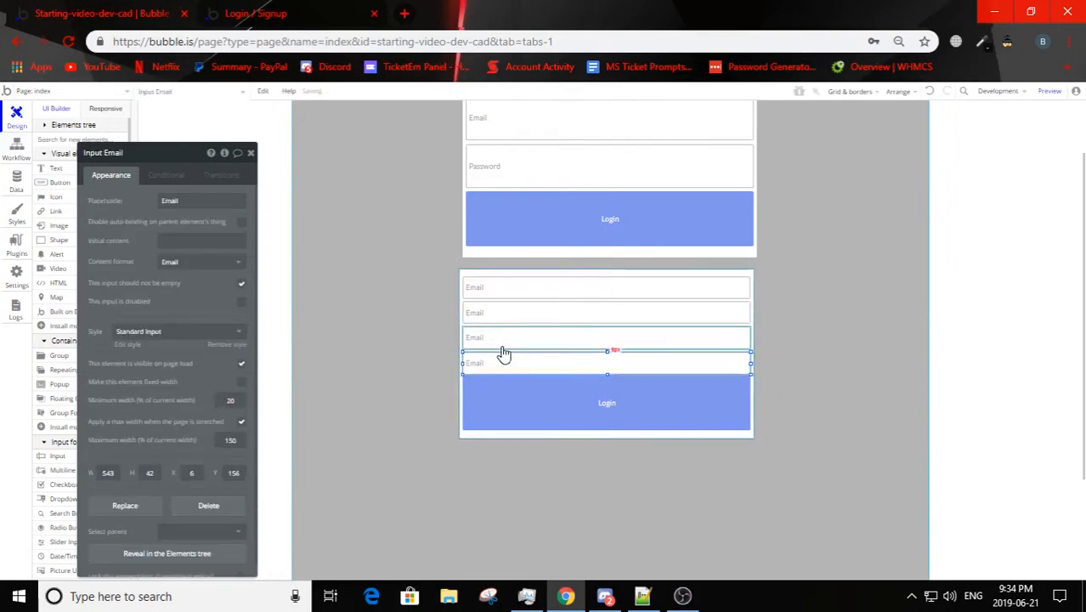
click(553, 406)
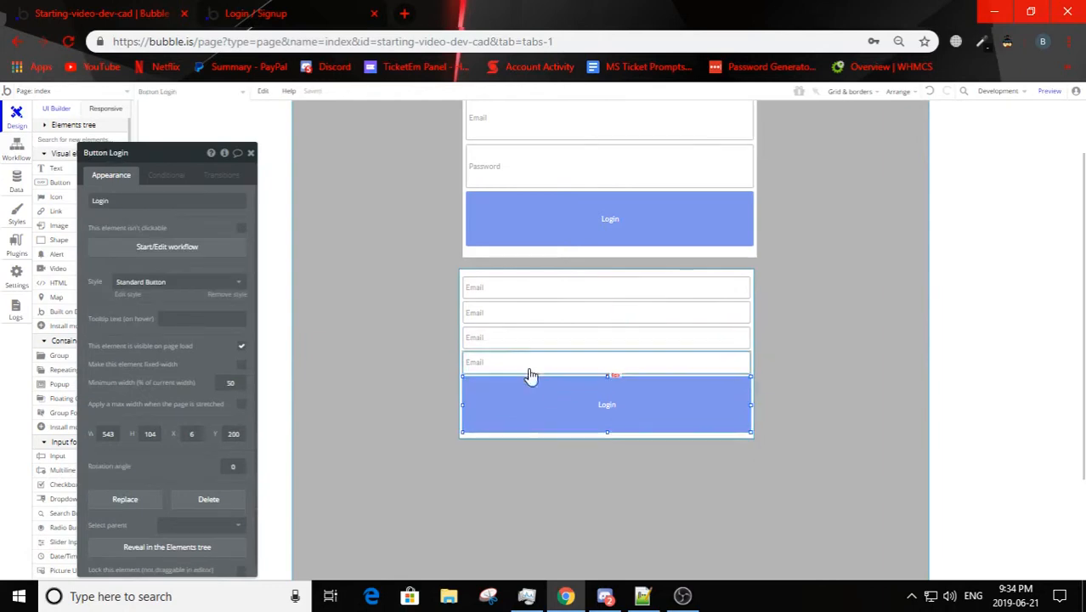
click(529, 369)
key(Down)
click(568, 451)
click(569, 420)
key(Down)
click(571, 447)
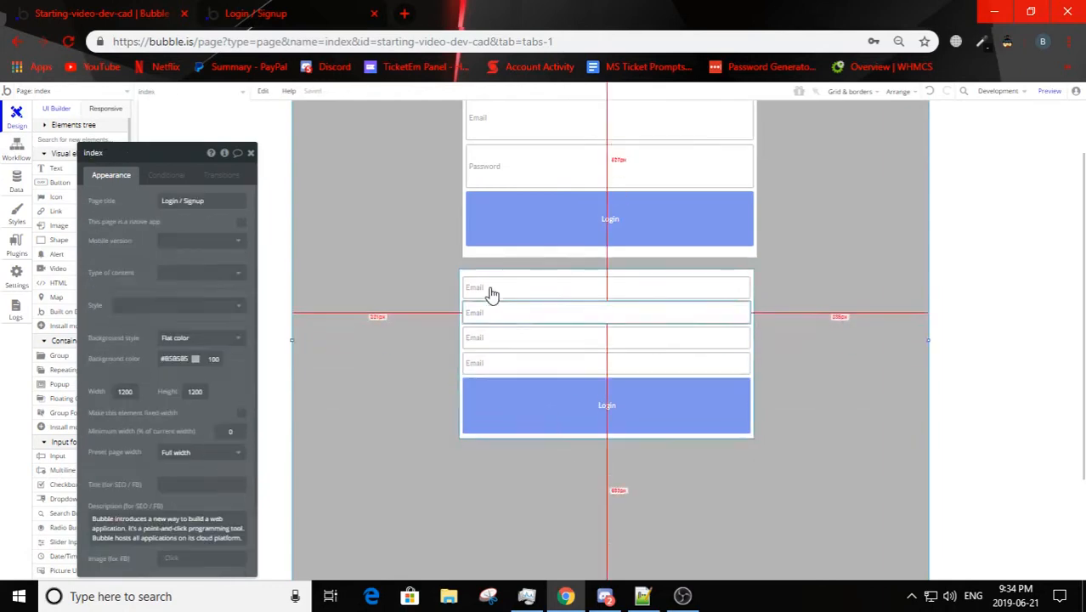
Step: Set the placeholder of the first input in the Signup group to Name
click(491, 293)
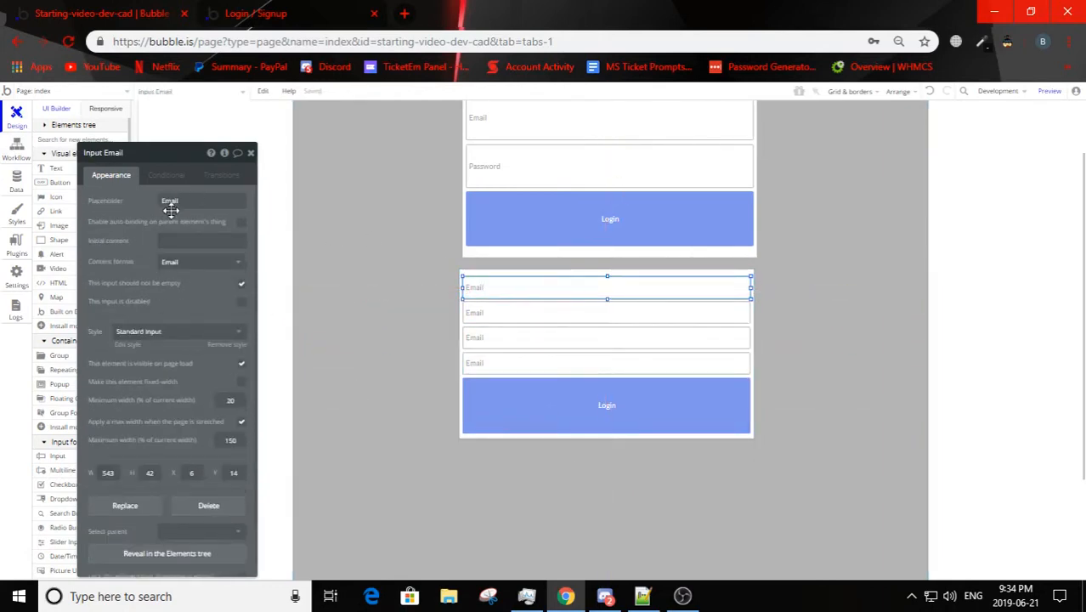
click(200, 202)
key(Return)
Step: Set the placeholder of the third input in the Signup group to Password
click(525, 323)
click(492, 332)
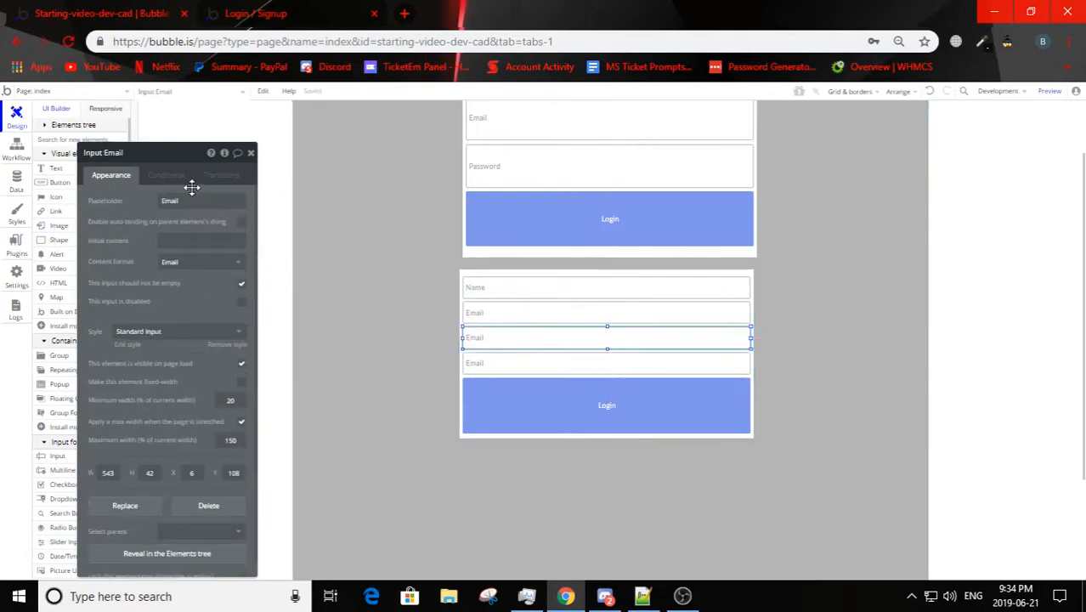
click(196, 200)
text(Passwo)
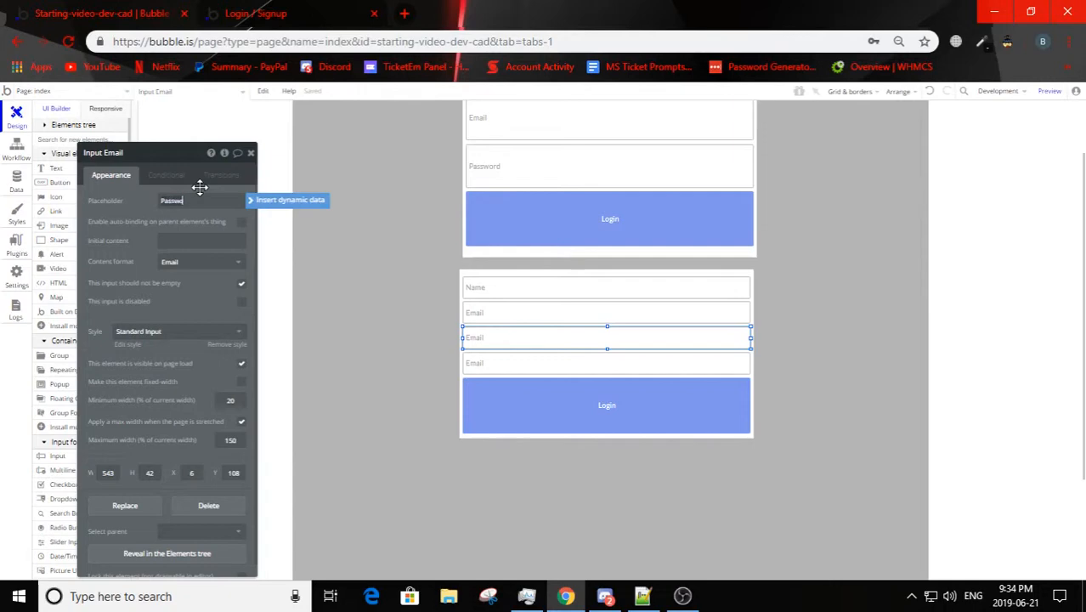
text(rd)
key(Return)
Step: Set the placeholder of the fourth input in the Signup group to Confirm Password
click(499, 362)
click(199, 201)
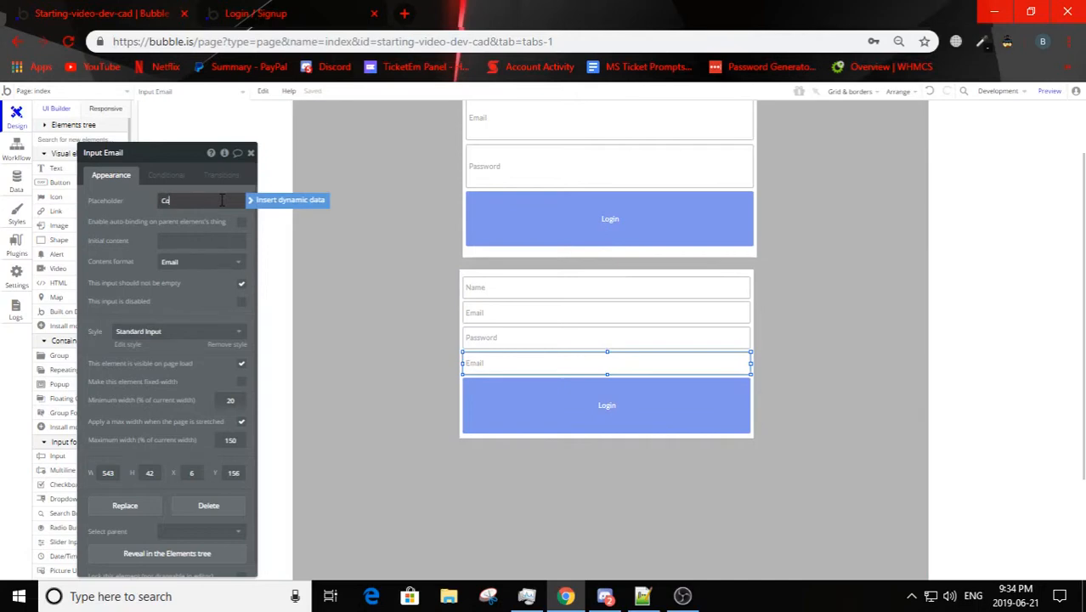
text(Confirm Password)
key(Return)
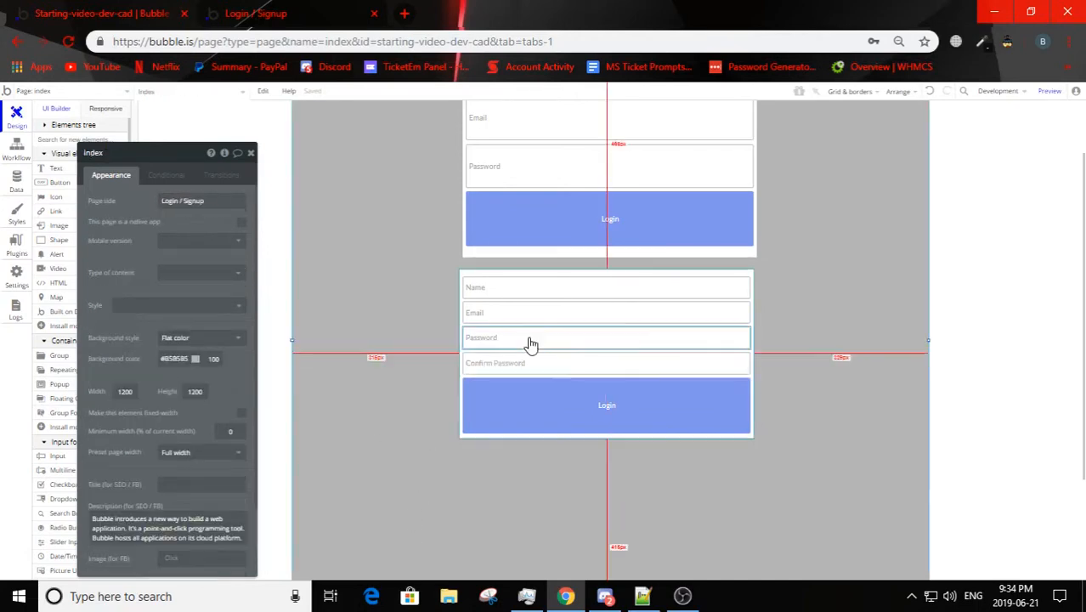
Step: Set the content format of the signup Name input to Text and select Email for the Email input
click(549, 291)
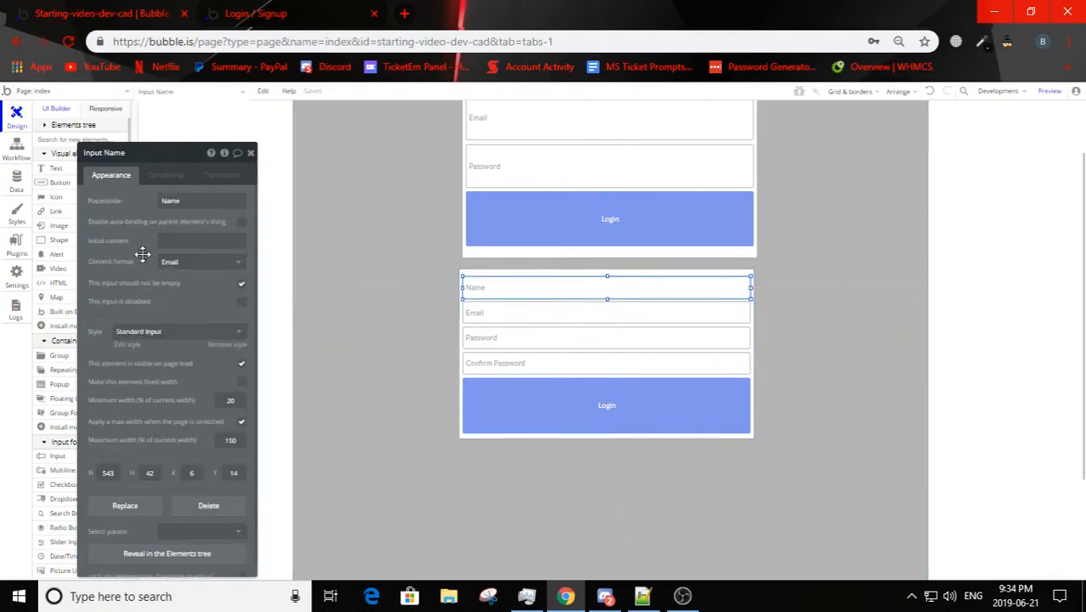
click(234, 261)
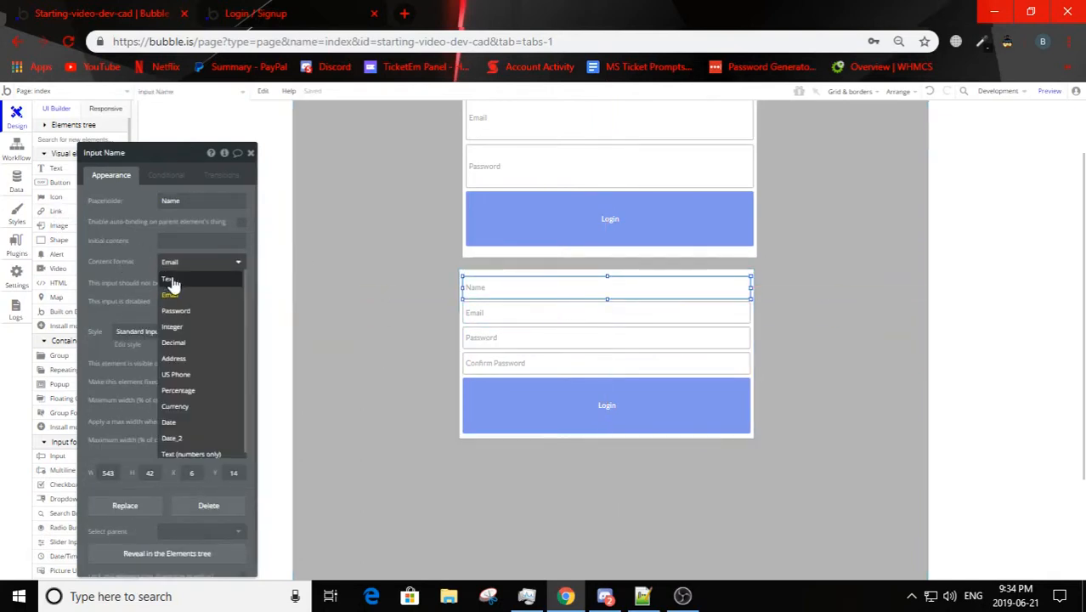
click(176, 281)
click(476, 310)
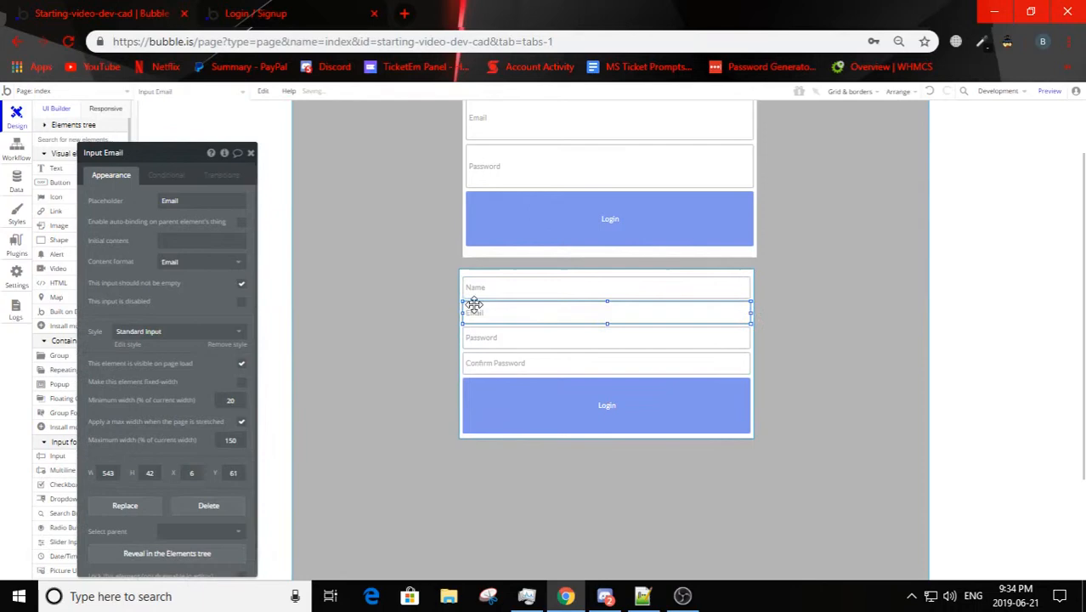
click(163, 266)
click(170, 295)
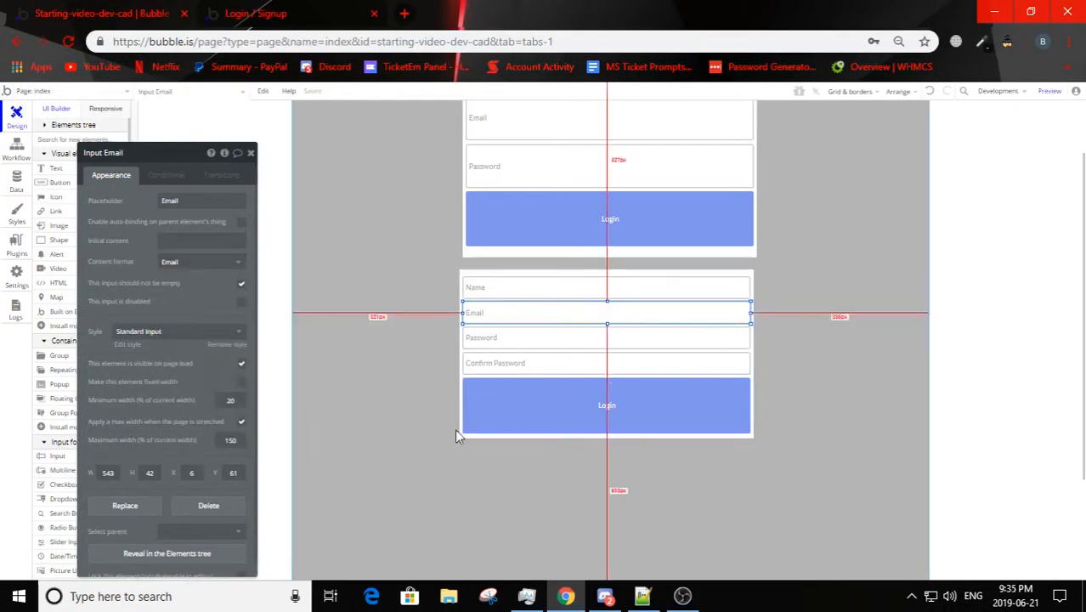
Step: Set the content format of the signup Password and Confirm Password inputs to Password
click(487, 341)
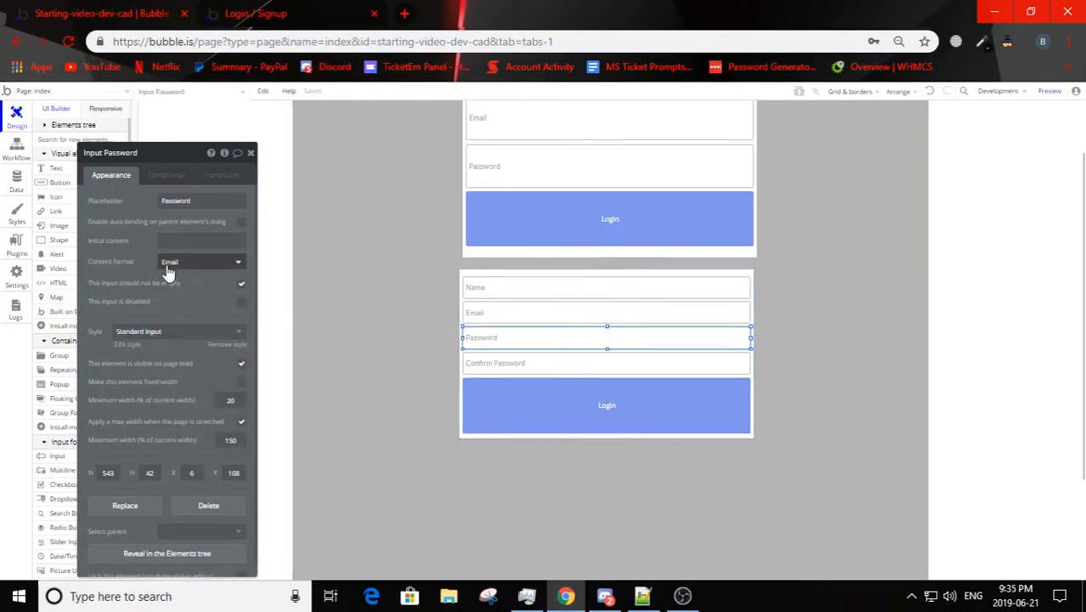
click(168, 269)
click(174, 310)
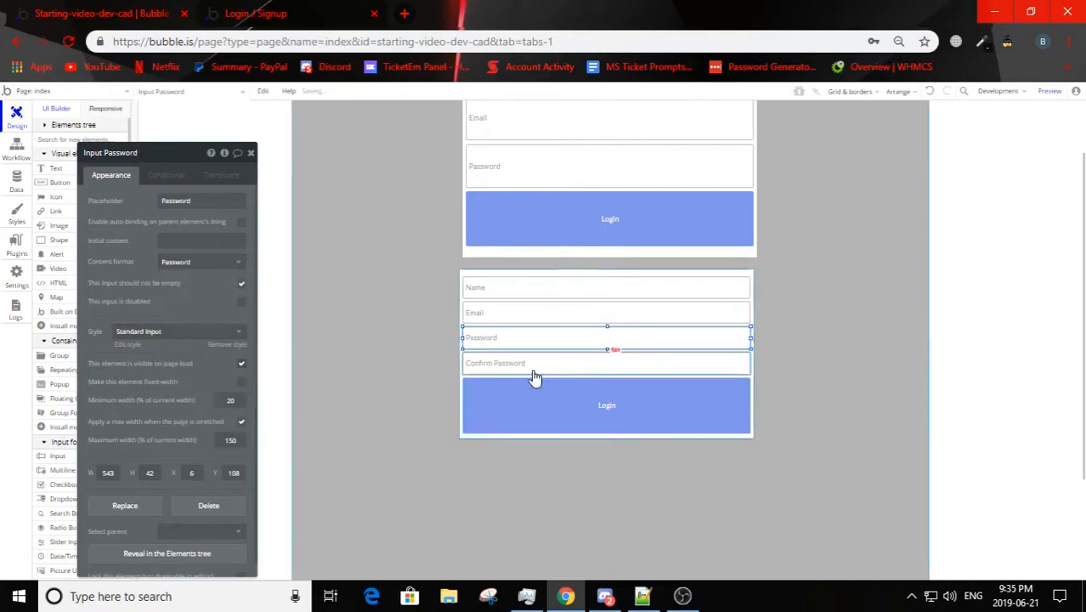
click(526, 365)
click(202, 268)
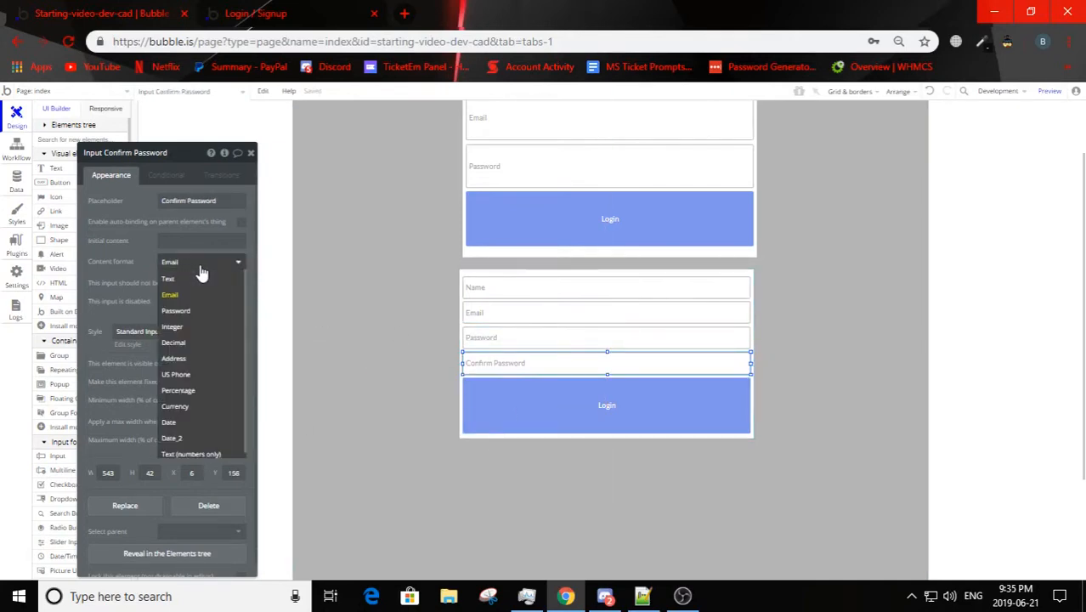
click(177, 311)
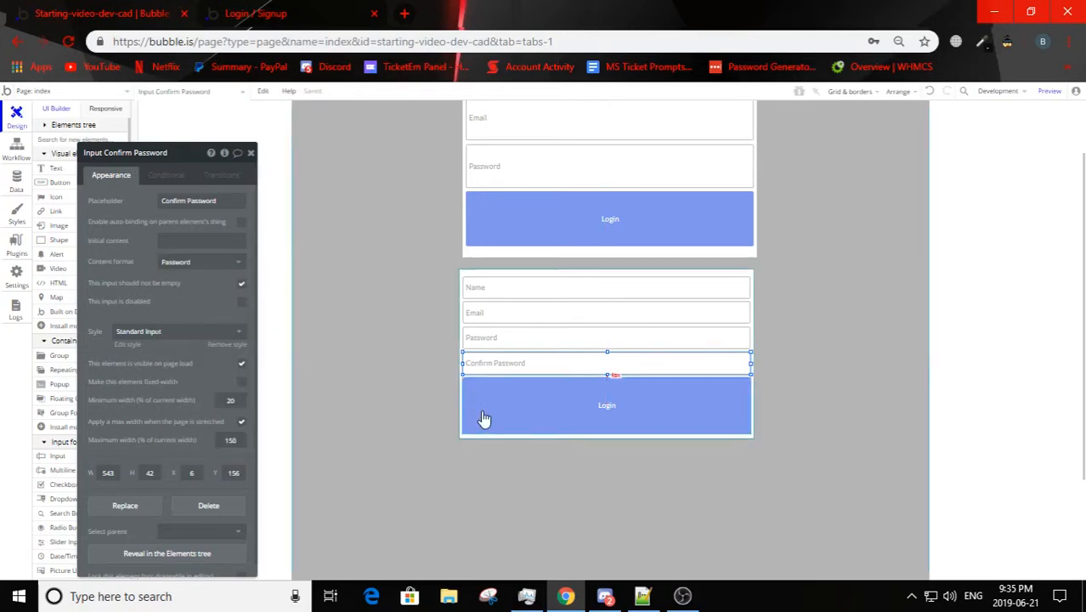
Step: Center the Signup group horizontally on the page
click(416, 374)
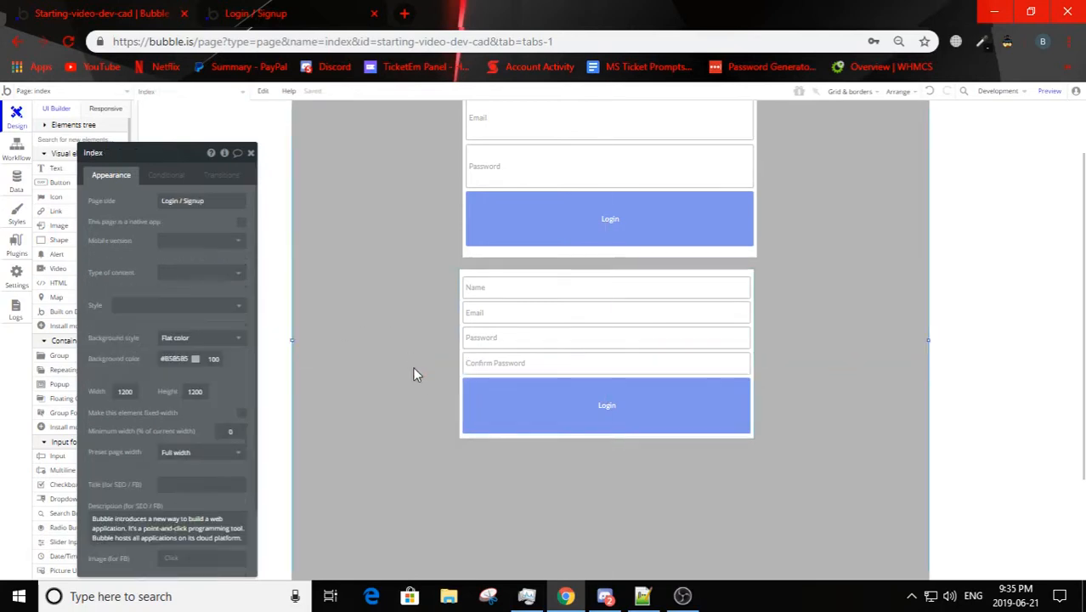
right_click(490, 281)
click(549, 519)
click(380, 337)
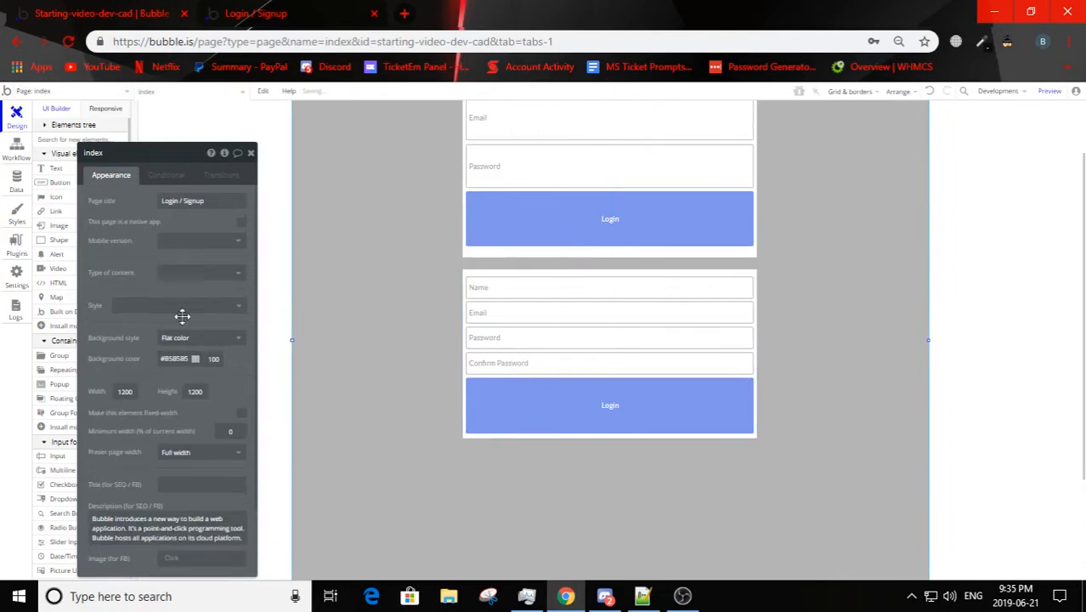
Step: Check which fields the User data type has, and return to the page design
click(16, 180)
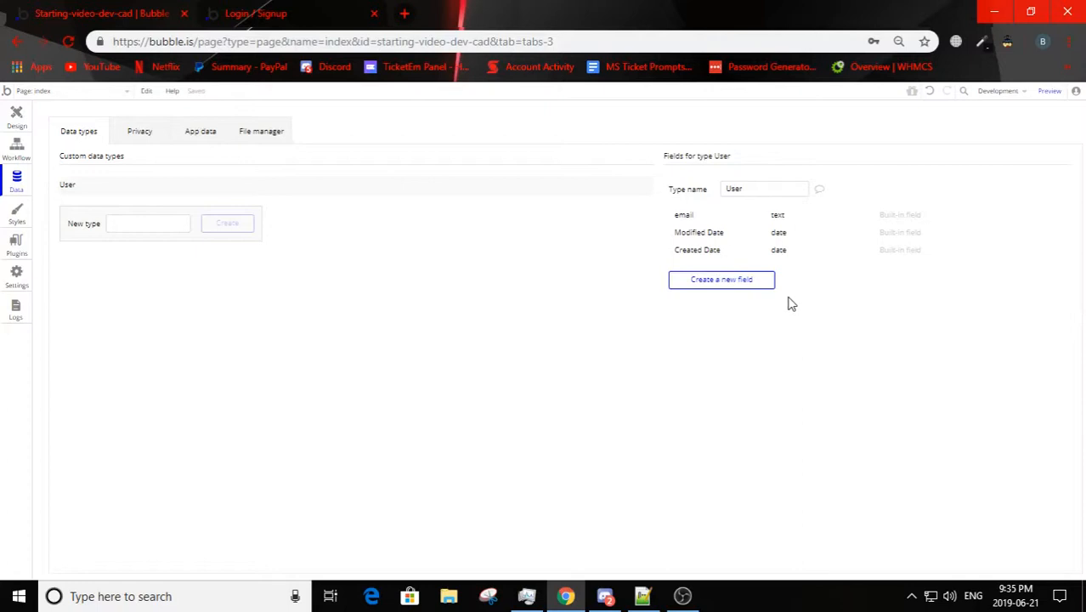
click(19, 127)
click(545, 291)
click(378, 338)
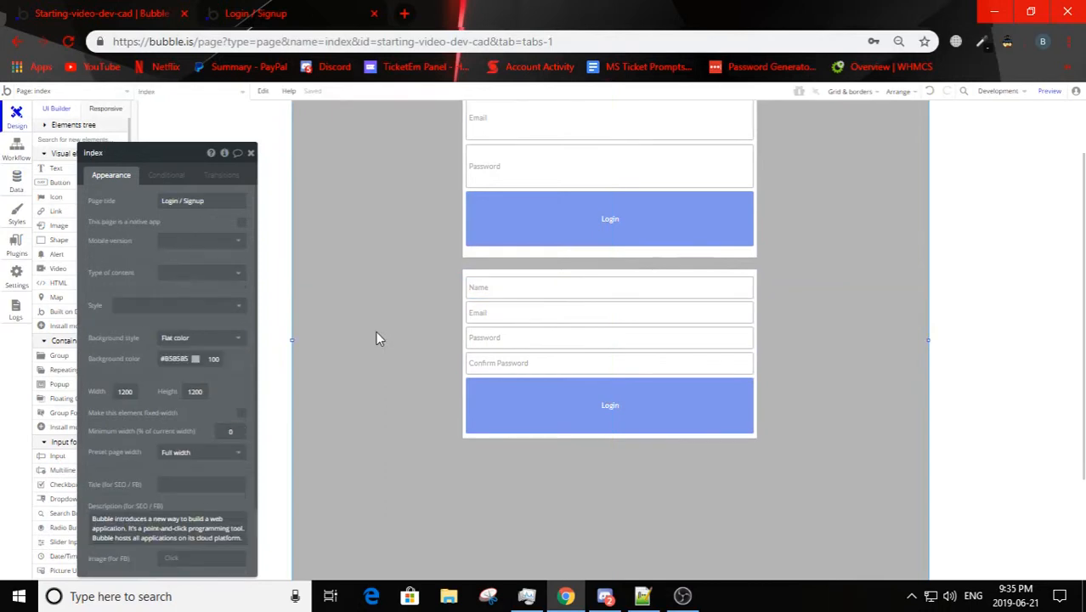
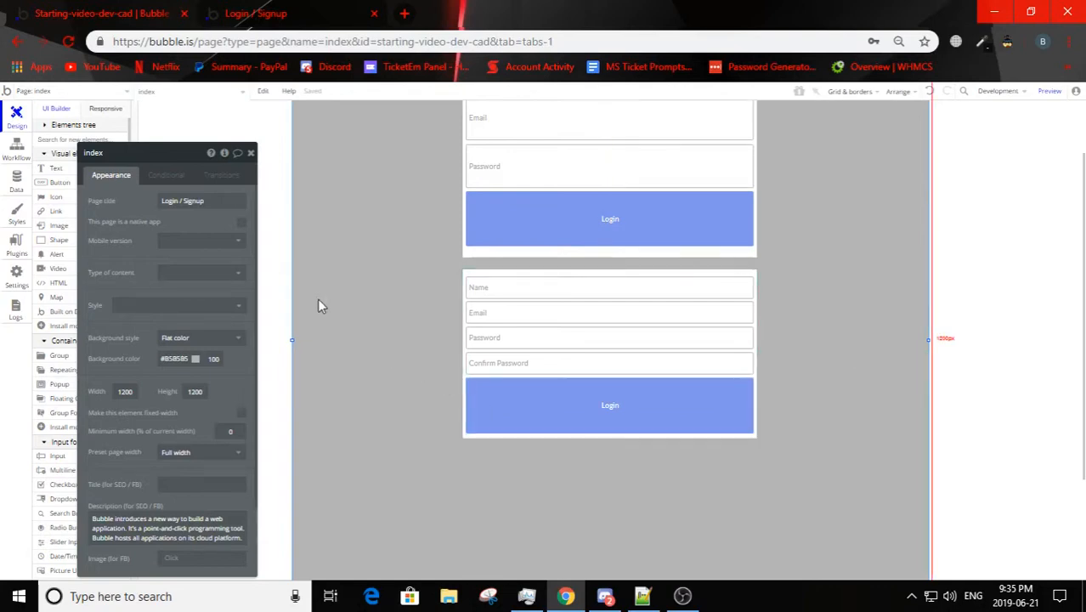
Step: Add a new text field called Name to the User data type
drag(174, 153, 238, 140)
click(17, 182)
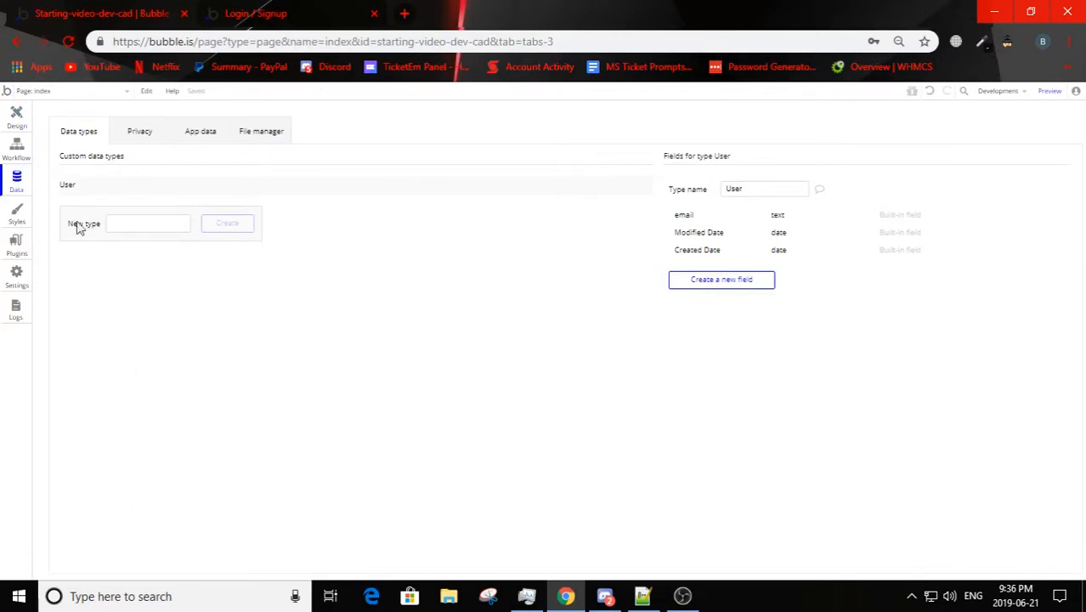
click(723, 282)
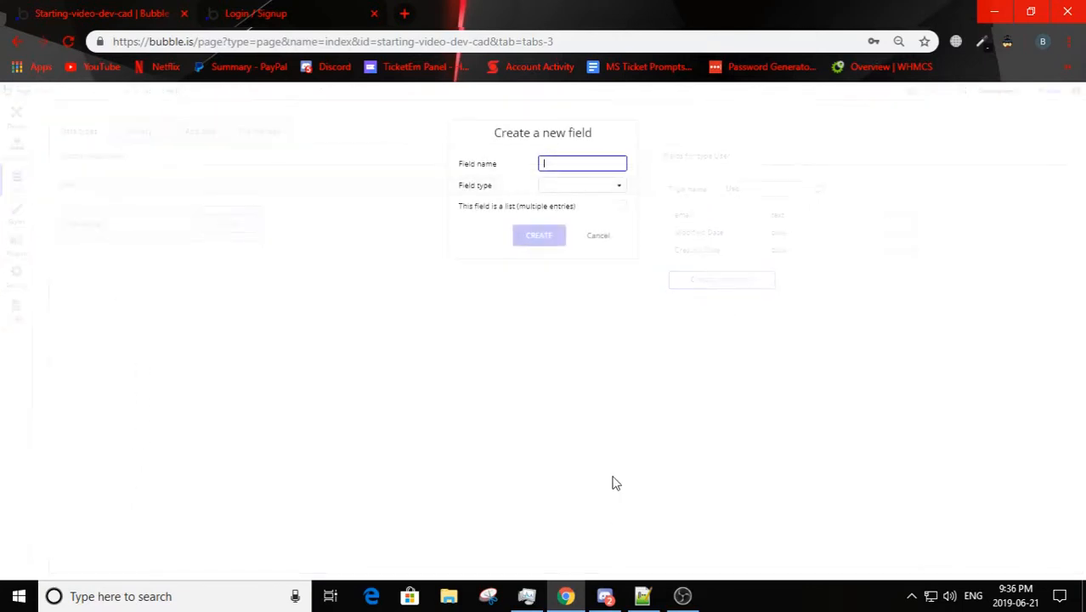
text(Name)
click(566, 189)
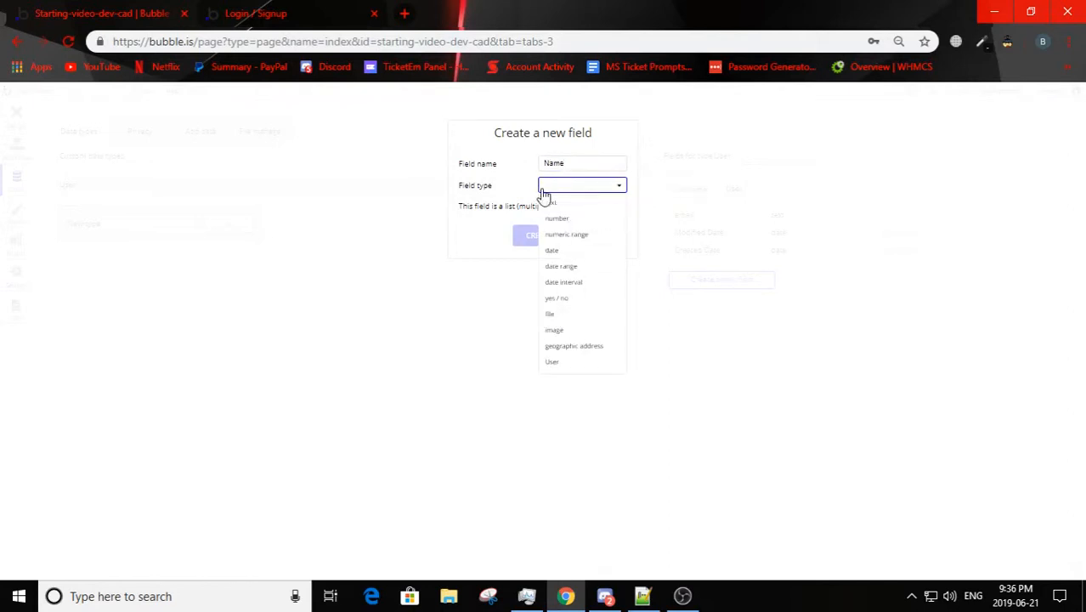
click(552, 203)
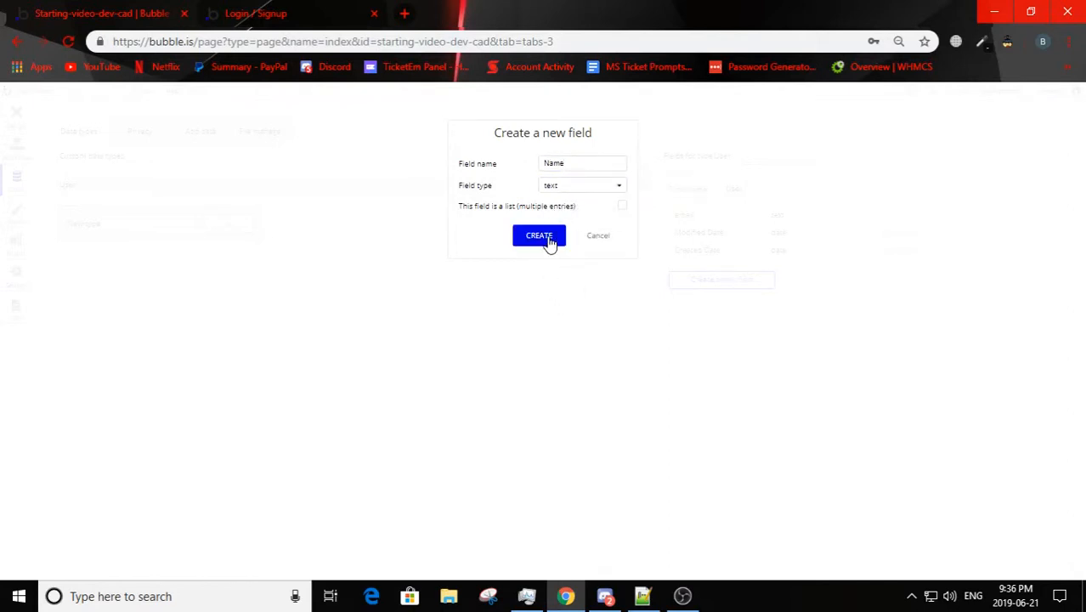
click(549, 242)
Step: Change the label of the button in the signup form to Signup
click(17, 119)
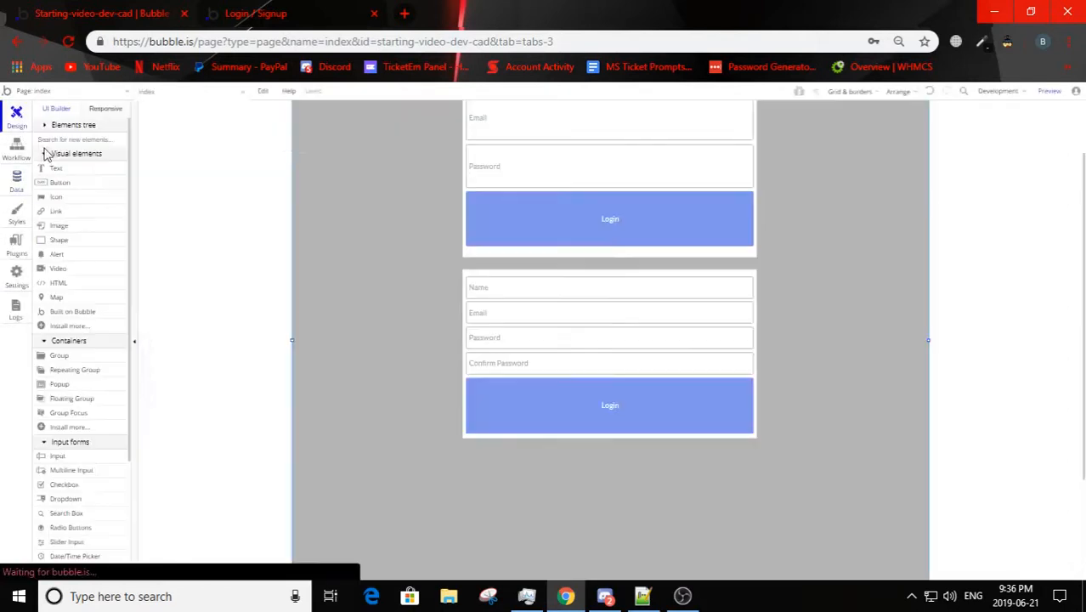
click(530, 415)
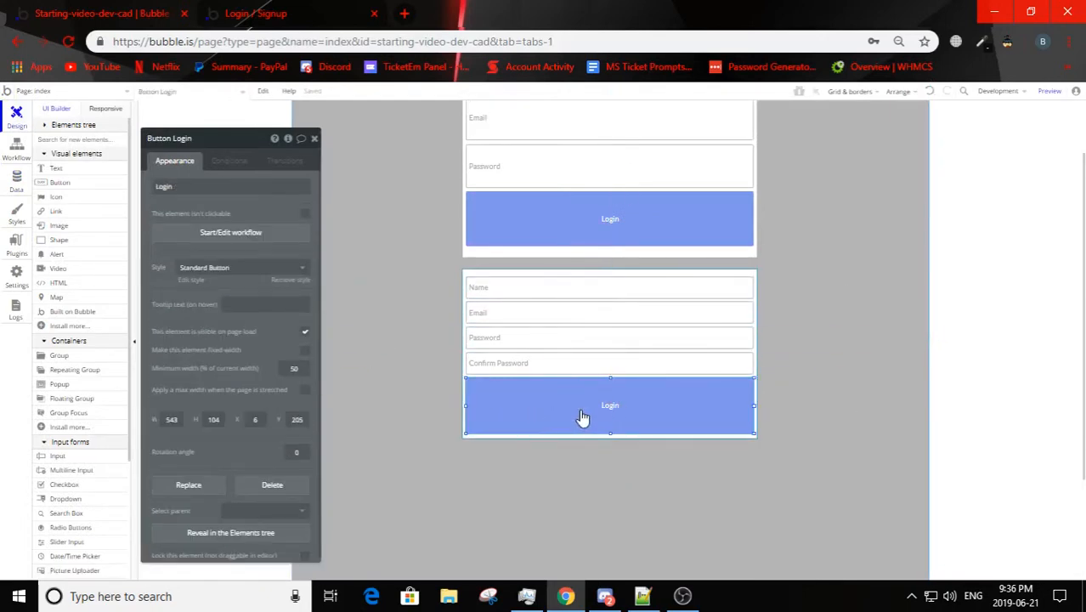
text(Sign)
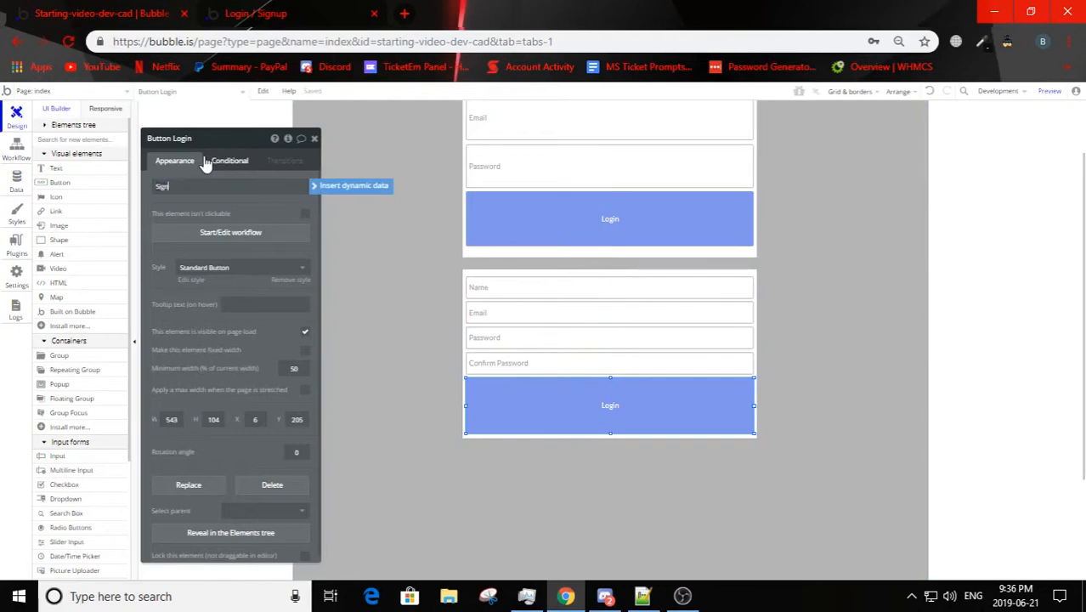
text(up)
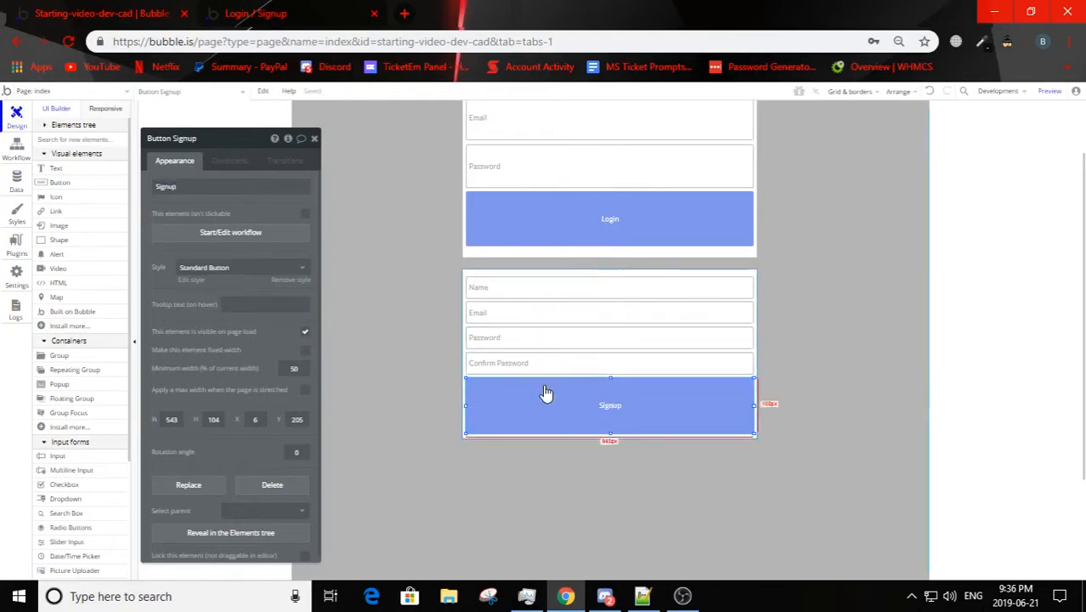
Step: Create a workflow for the Signup button with a Sign the user up action from the Account category
click(238, 238)
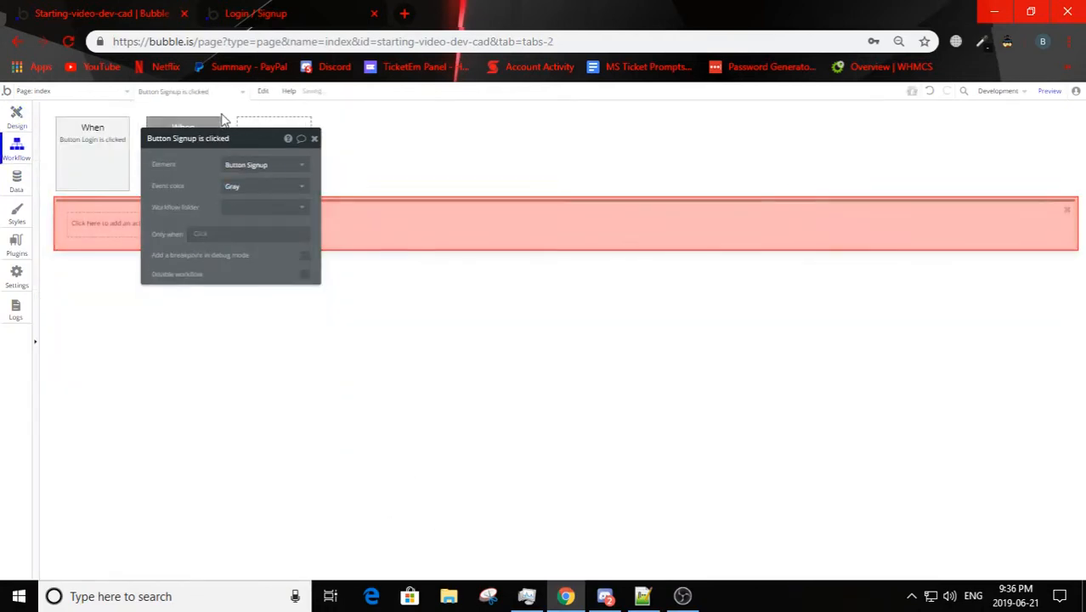
click(118, 240)
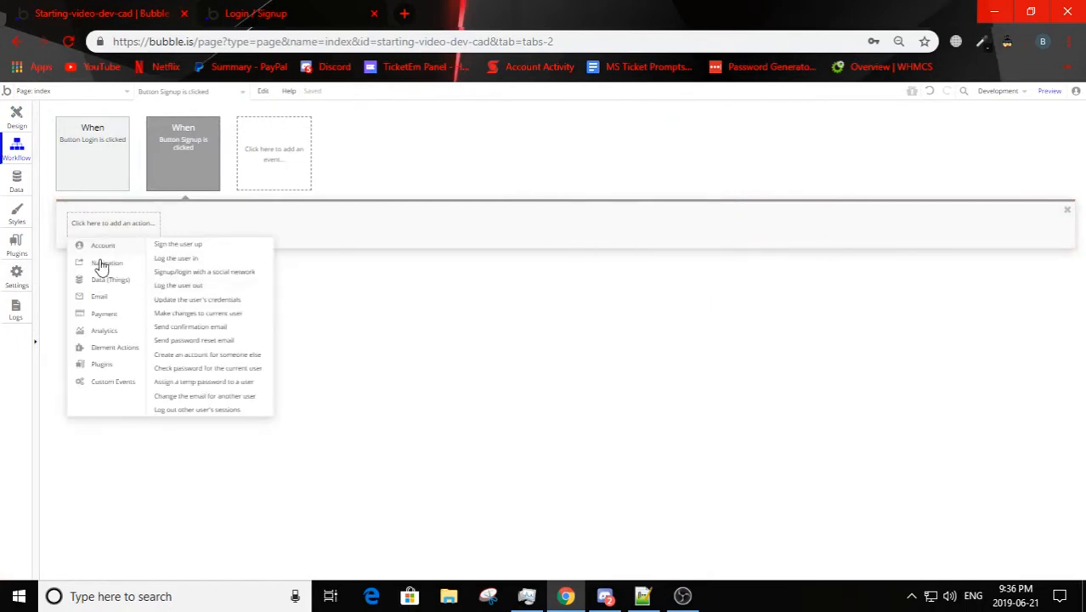
click(178, 245)
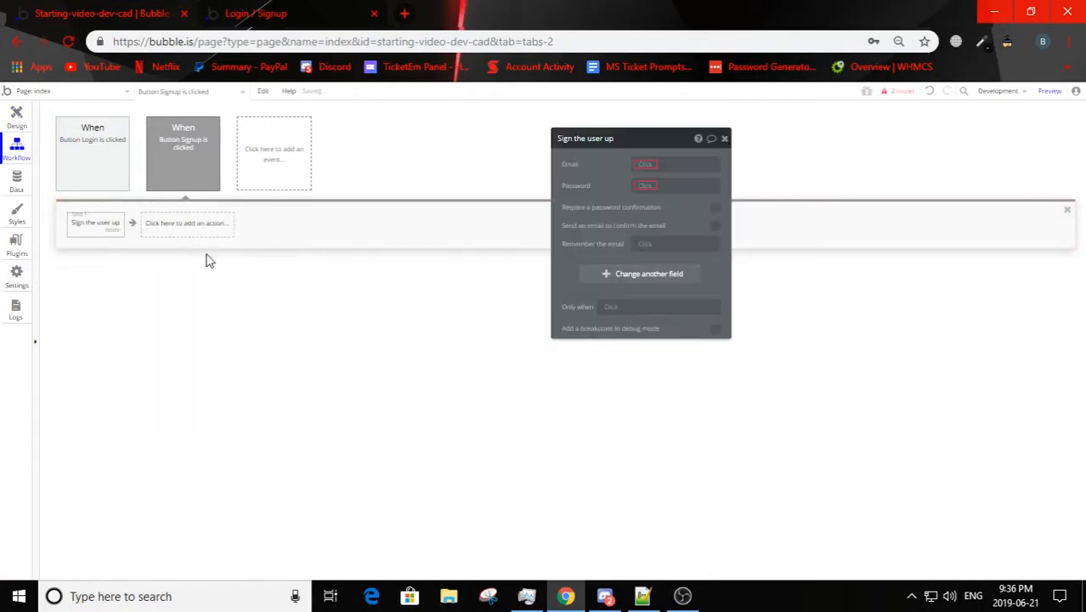
Step: Set the sign-up action's email to the signup Input Email's value and its password to the signup Input Password's value
click(648, 165)
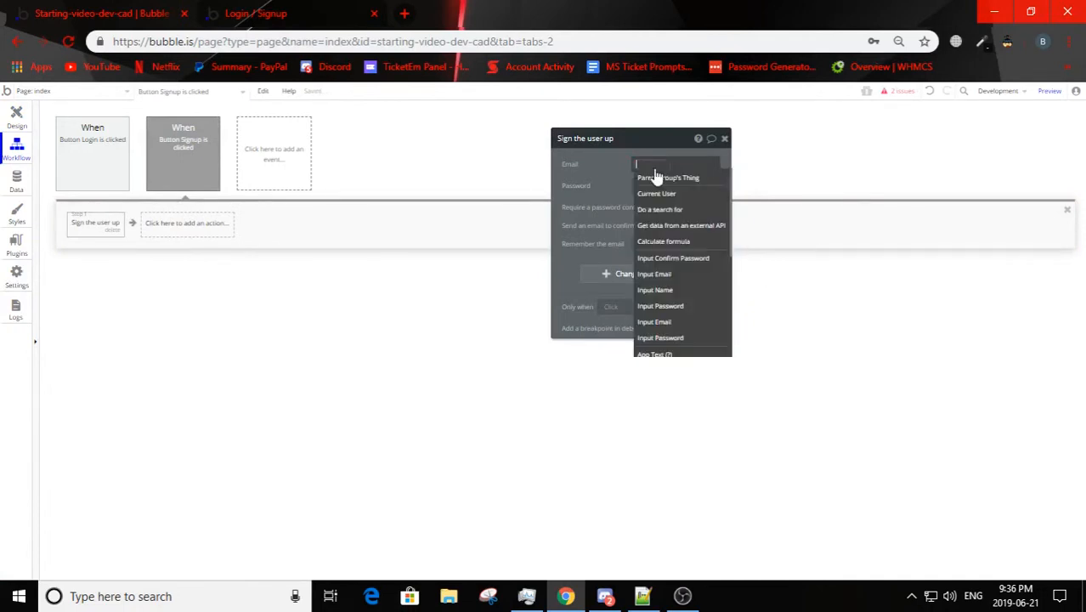
click(691, 276)
click(710, 179)
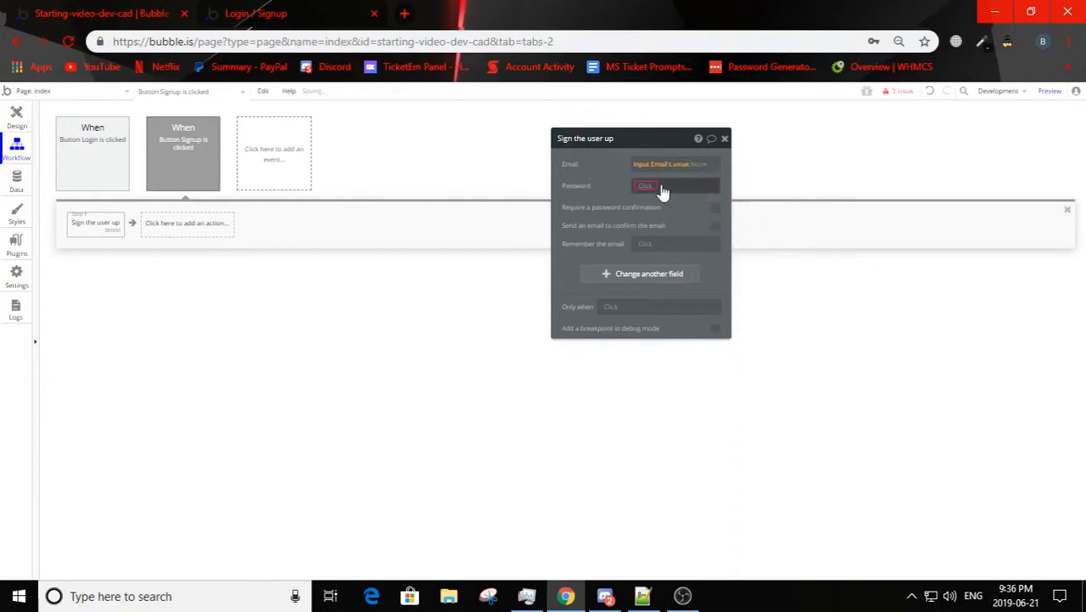
click(653, 189)
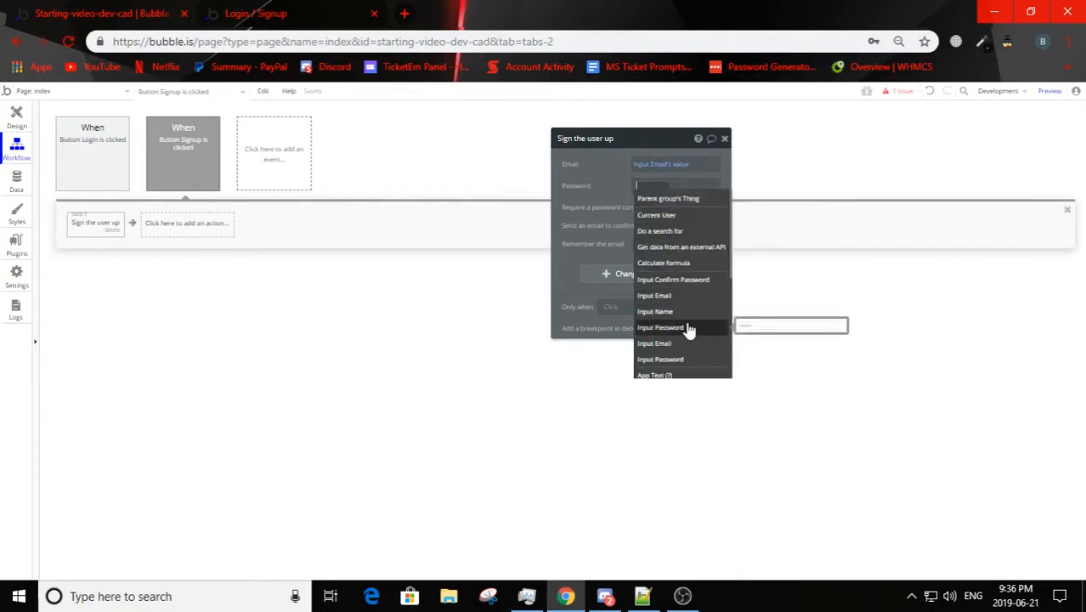
click(689, 326)
click(696, 199)
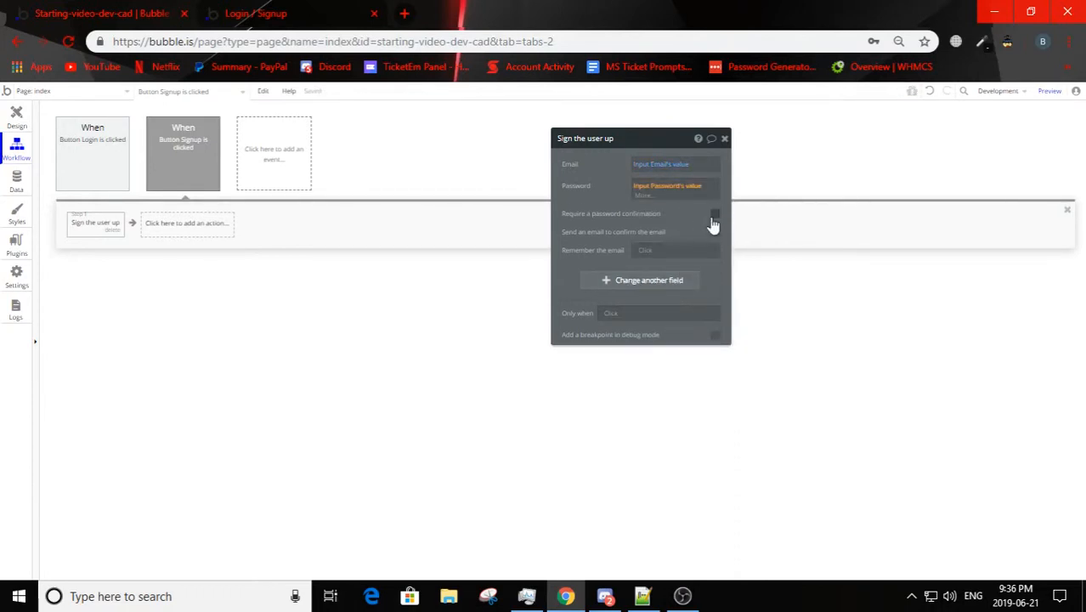
Step: Require a password confirmation in the sign-up action and set it to Input Confirm Password's value
click(715, 207)
click(654, 231)
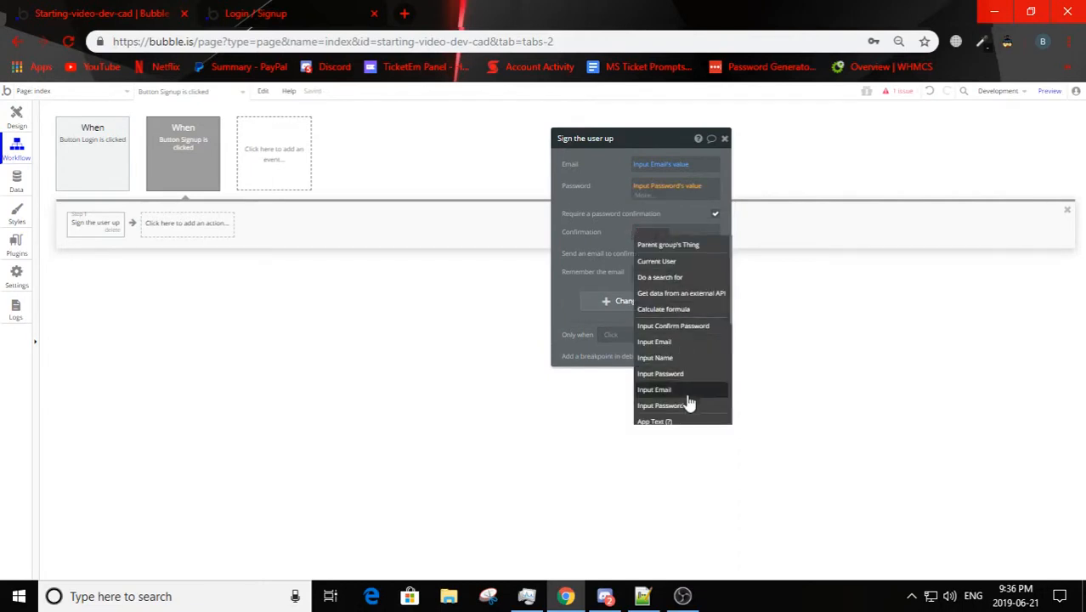
click(675, 326)
click(684, 253)
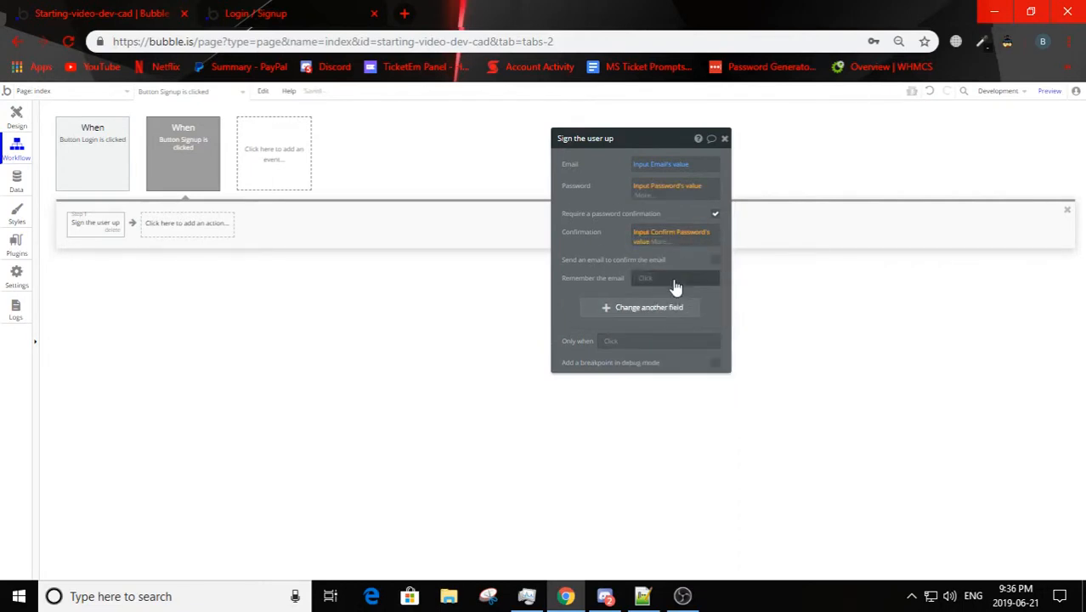
Step: Rename the signup form's elements to Input Name1, Input Email1, Input Password1 and Input Confirm Password1
click(650, 235)
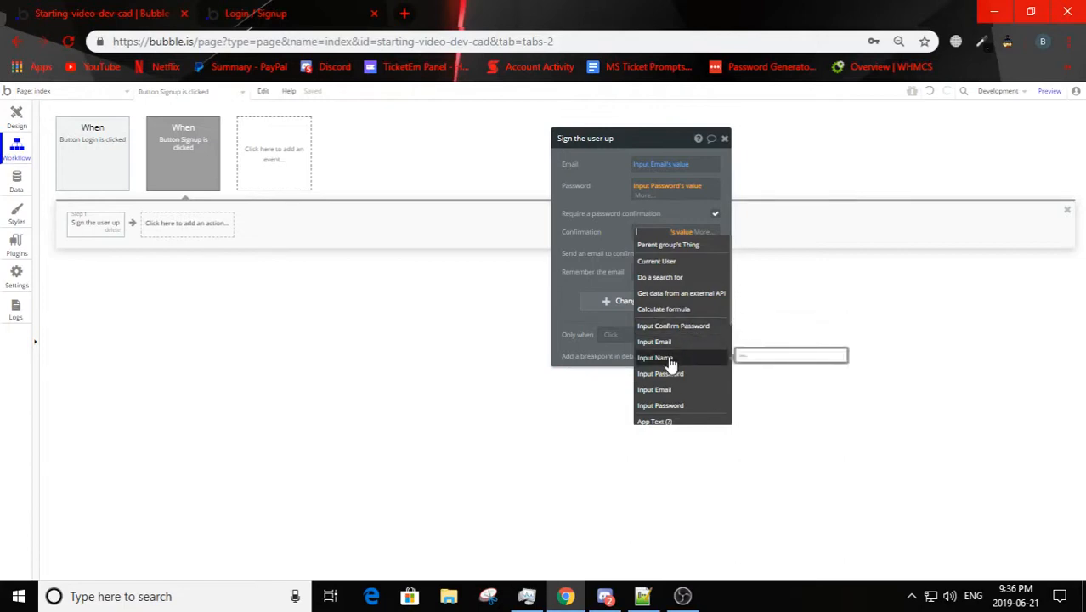
click(578, 228)
click(16, 117)
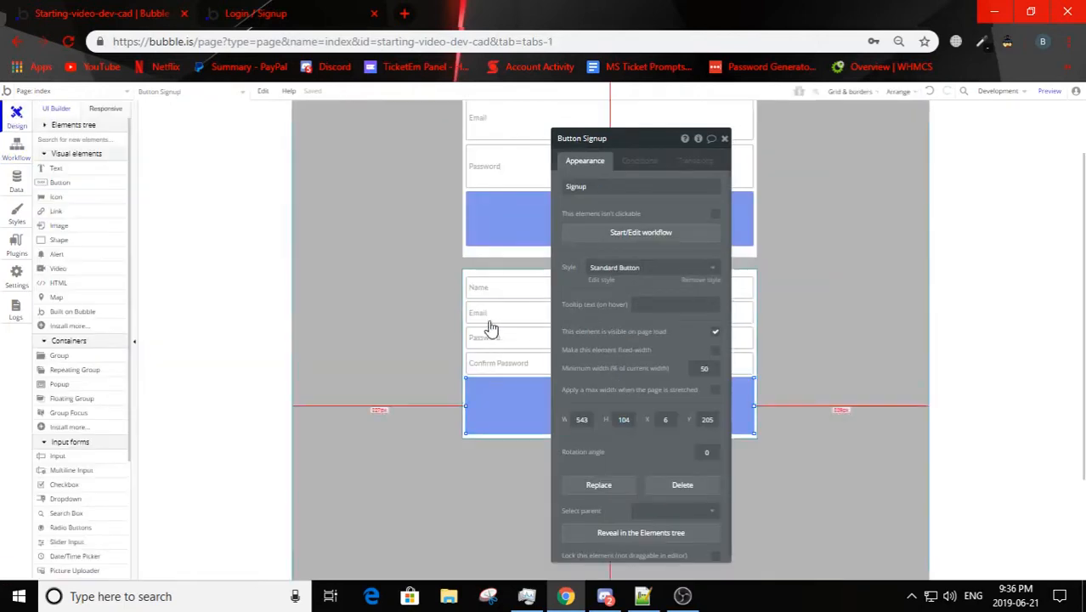
click(489, 289)
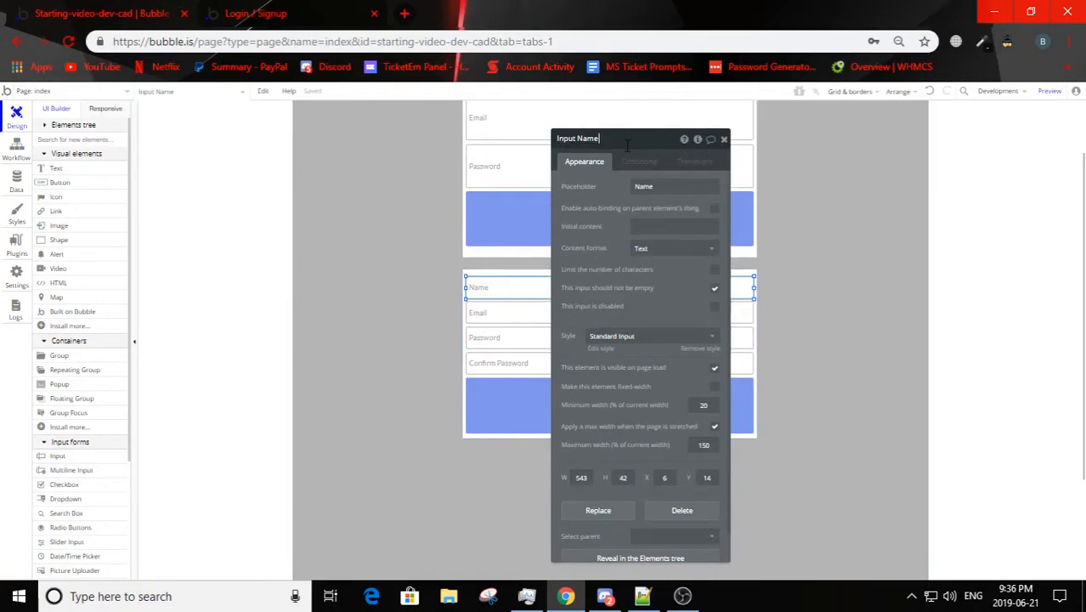
click(496, 324)
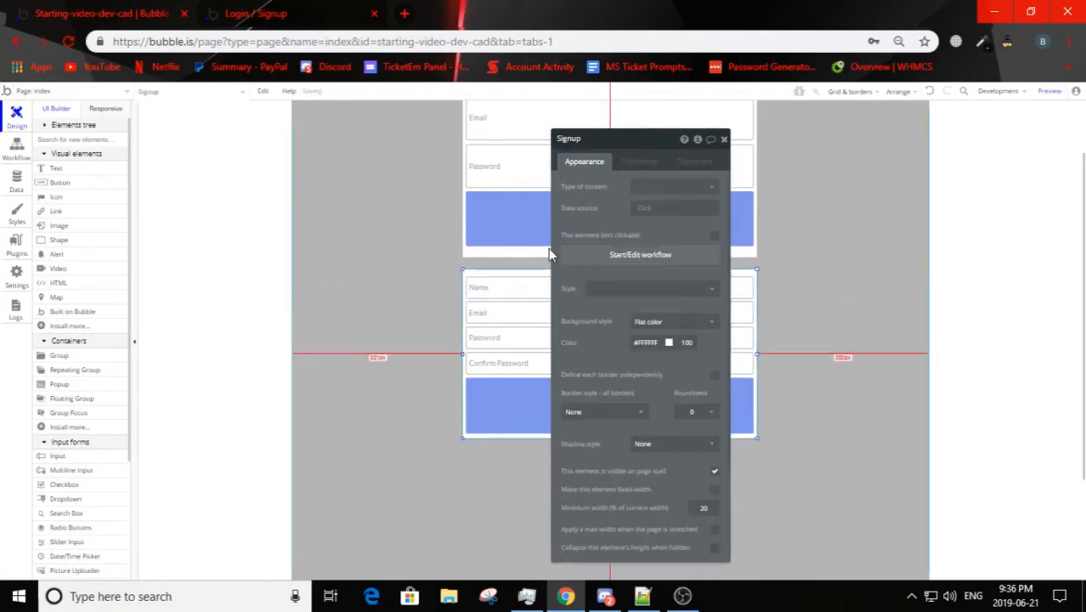
click(491, 316)
click(497, 338)
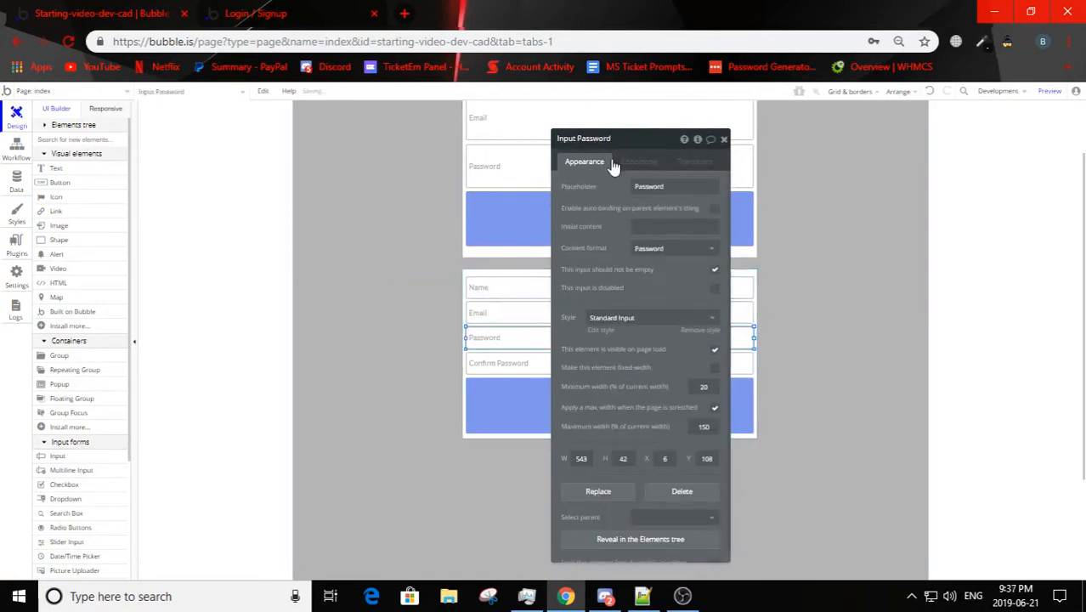
click(497, 363)
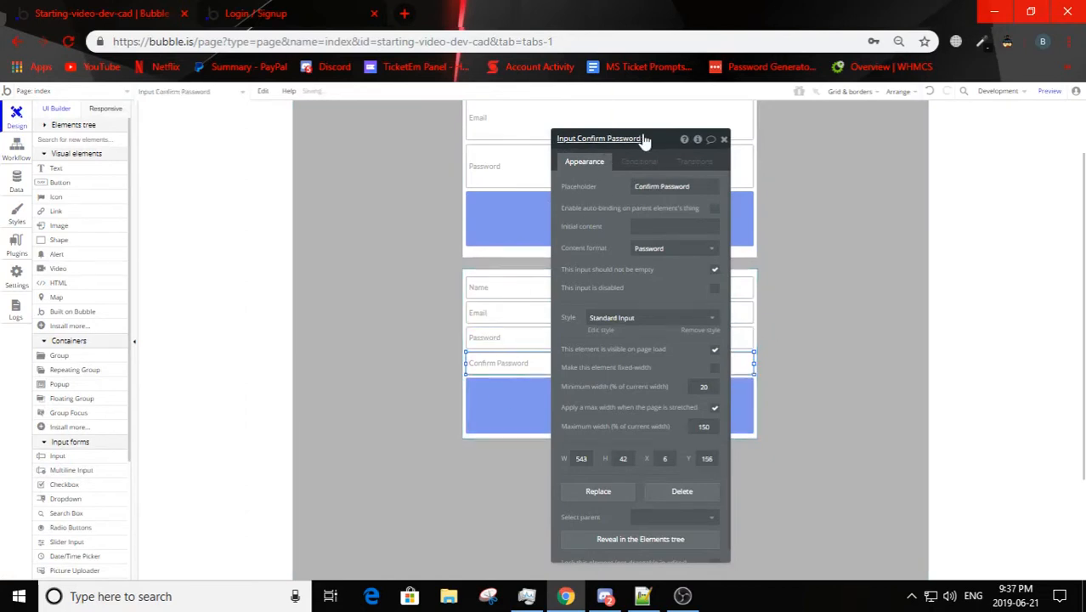
Step: Check which input elements the Sign the user up action uses for its email, password and confirmation
click(17, 146)
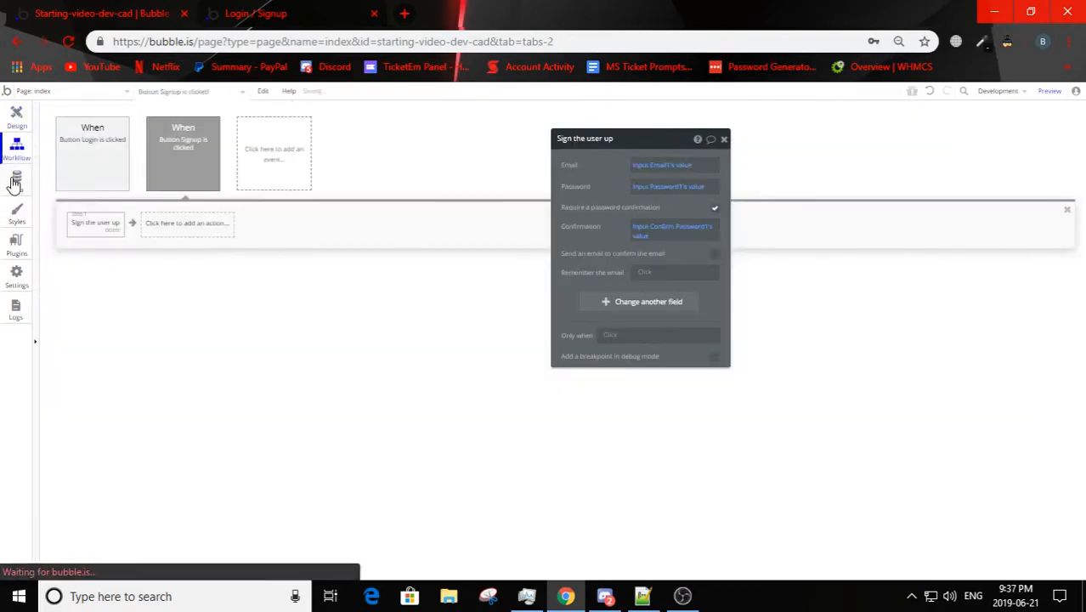
click(16, 176)
click(20, 158)
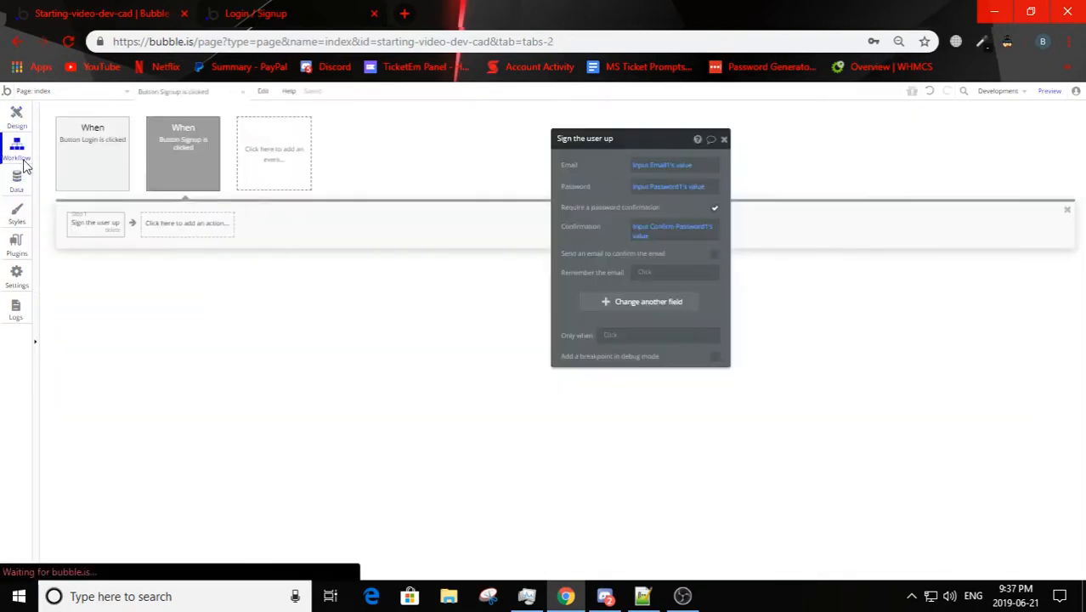
click(651, 229)
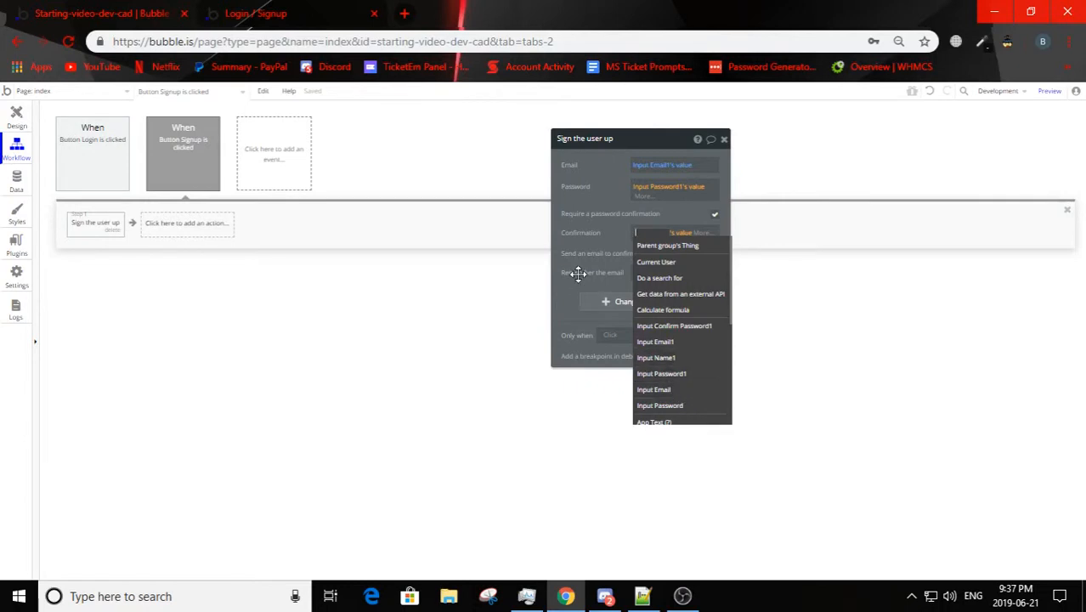
click(587, 226)
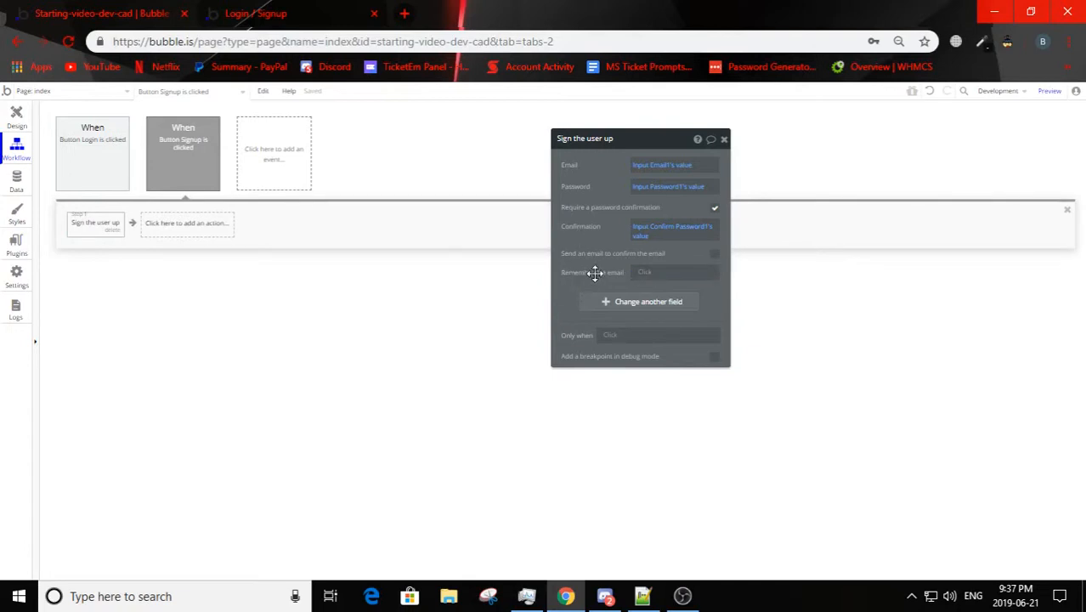
click(715, 255)
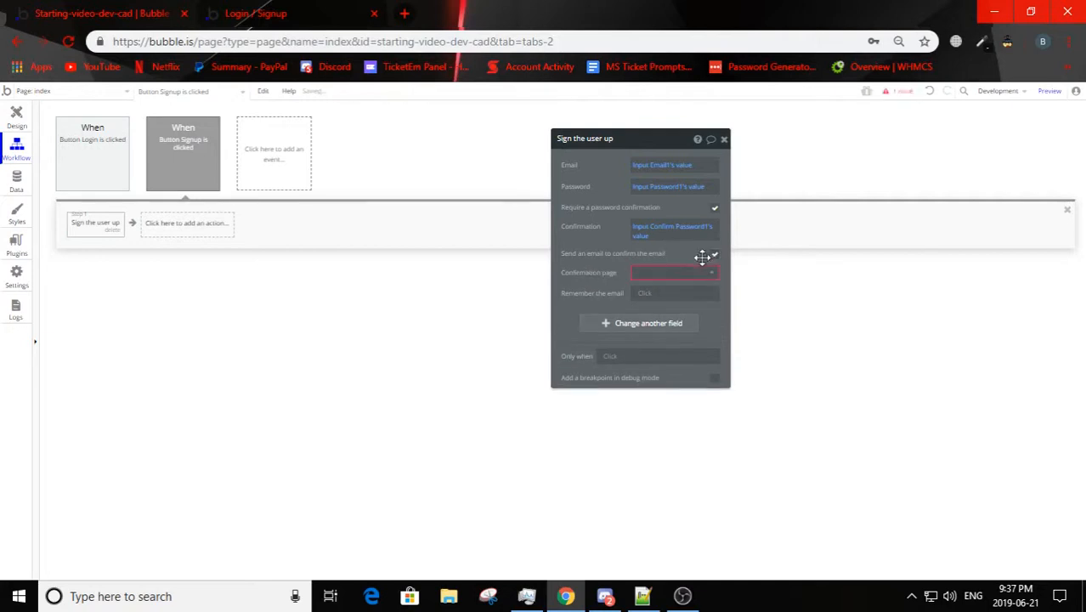
click(697, 273)
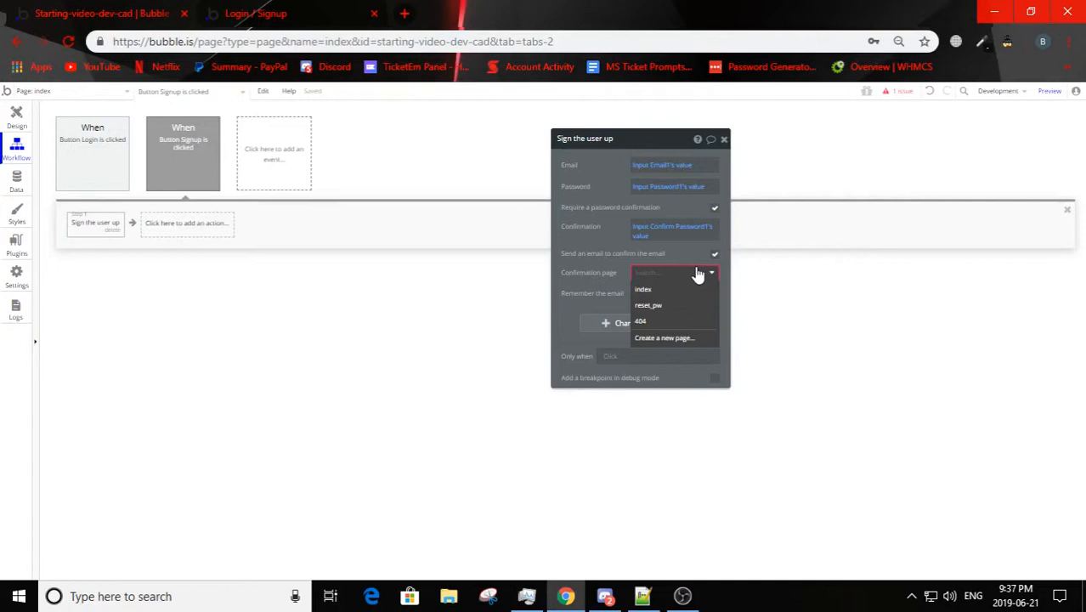
click(697, 273)
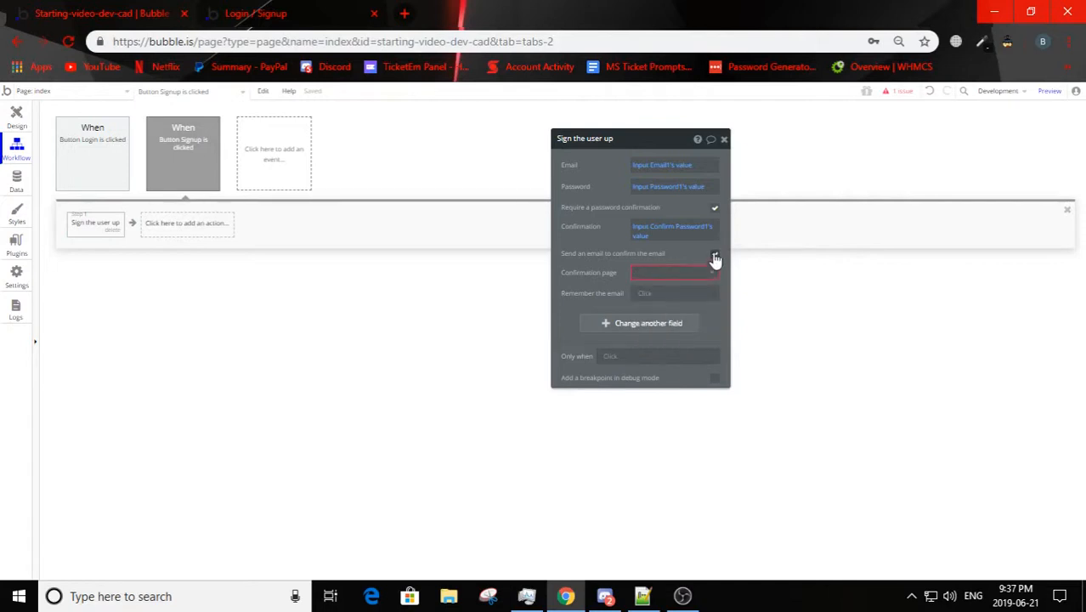
click(714, 254)
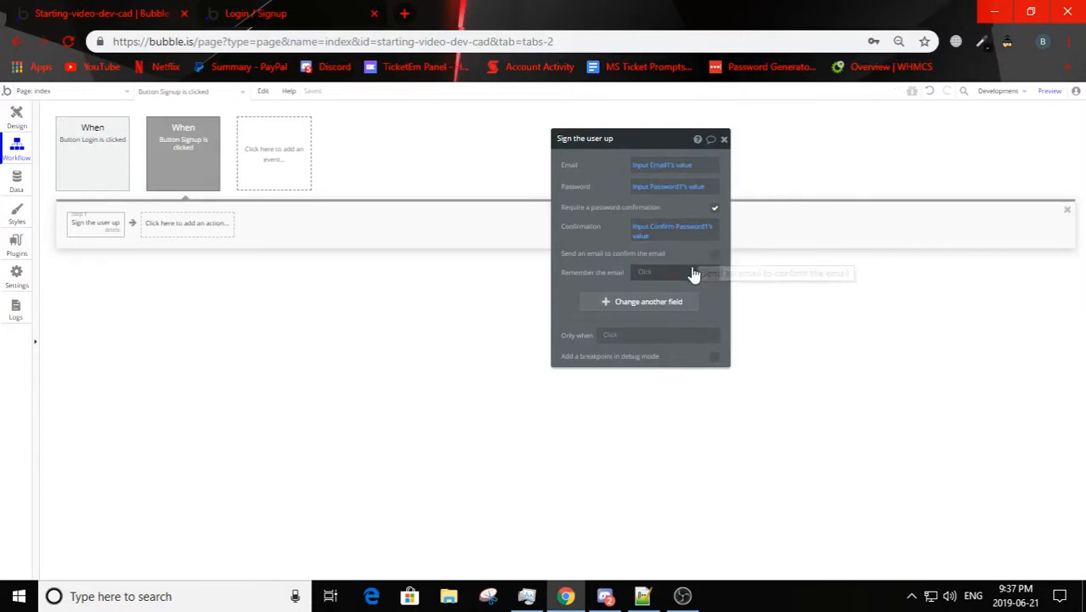
click(646, 277)
click(615, 266)
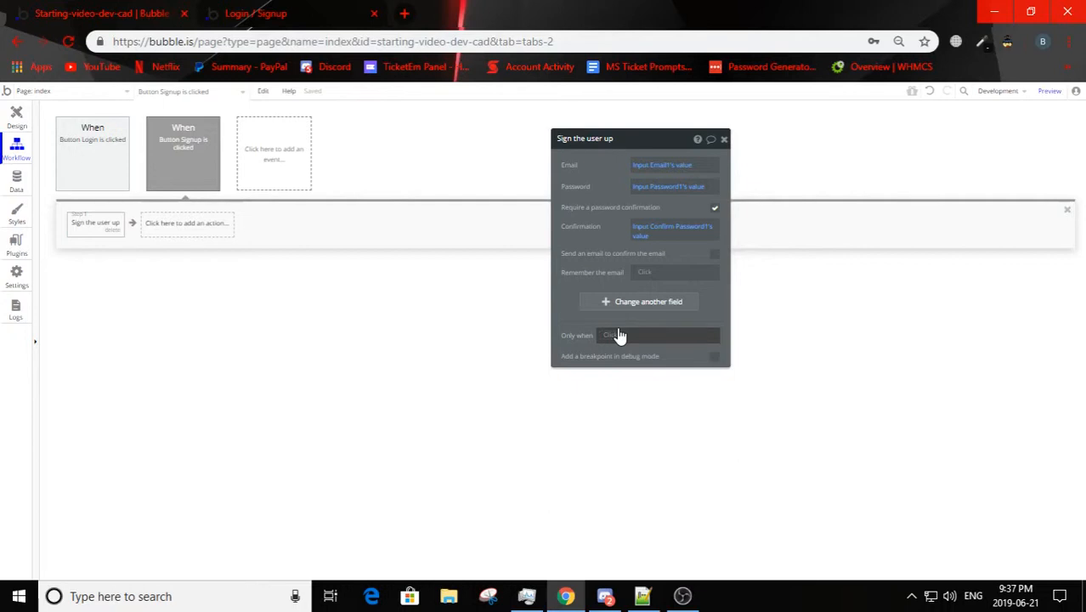
Step: Add the Name field to the Sign the user up action and set it to Input Name1's value
click(660, 306)
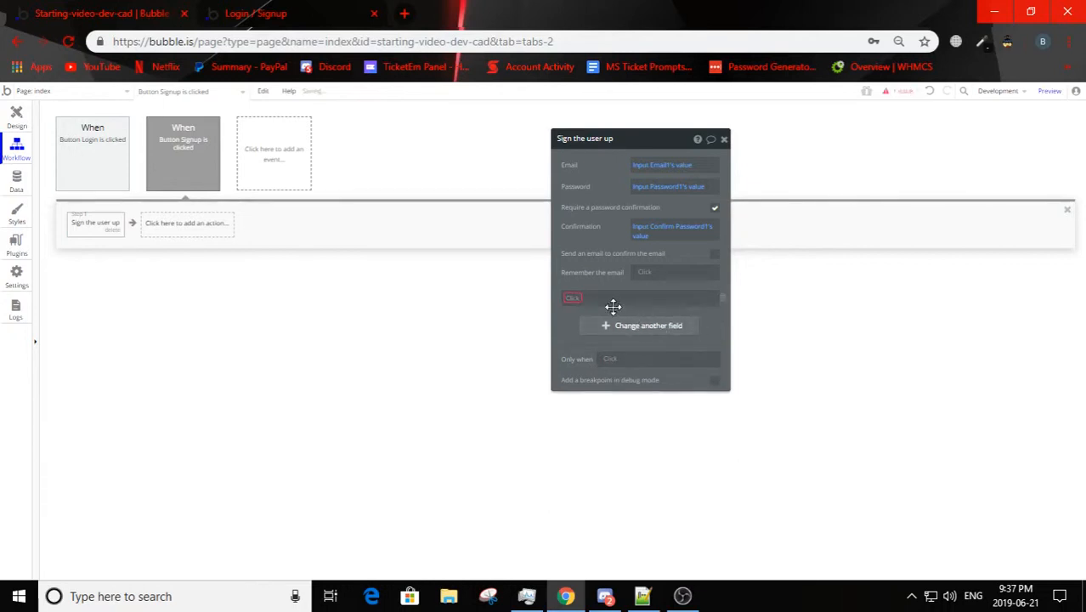
click(581, 298)
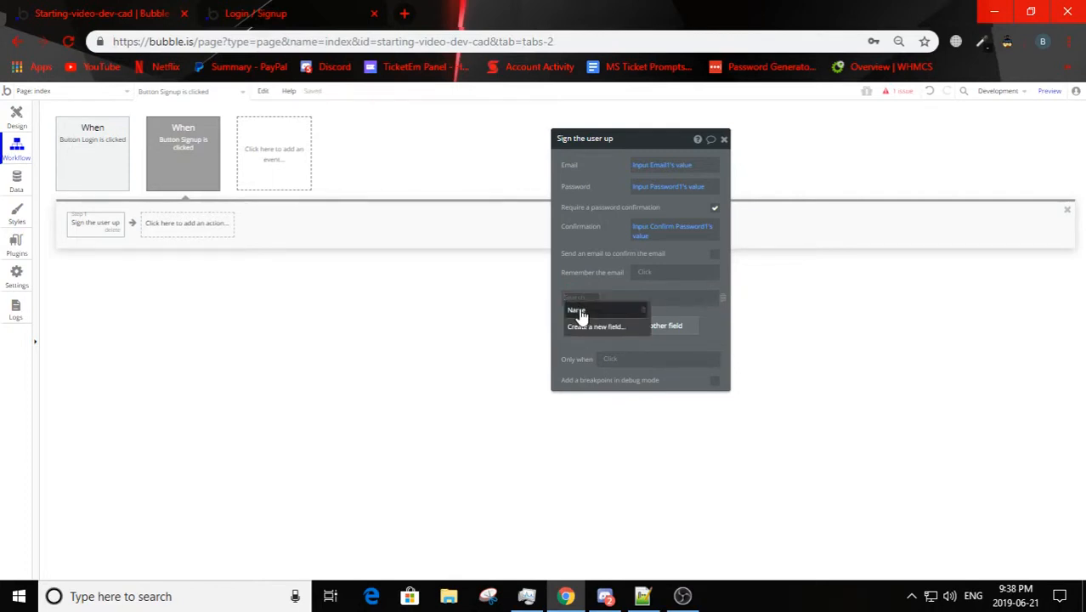
click(580, 313)
click(599, 300)
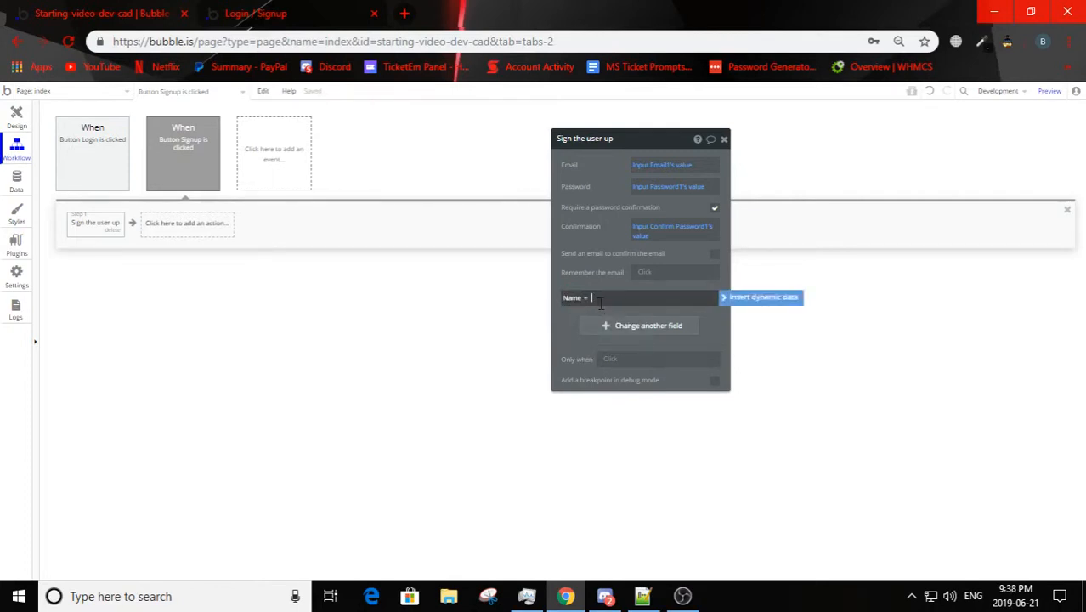
click(750, 298)
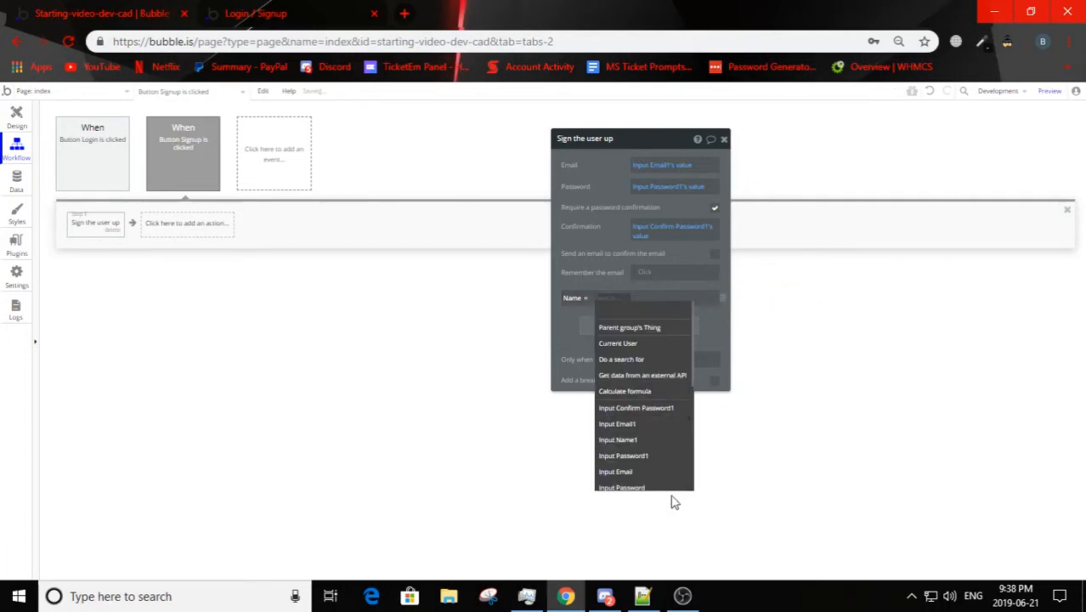
click(647, 440)
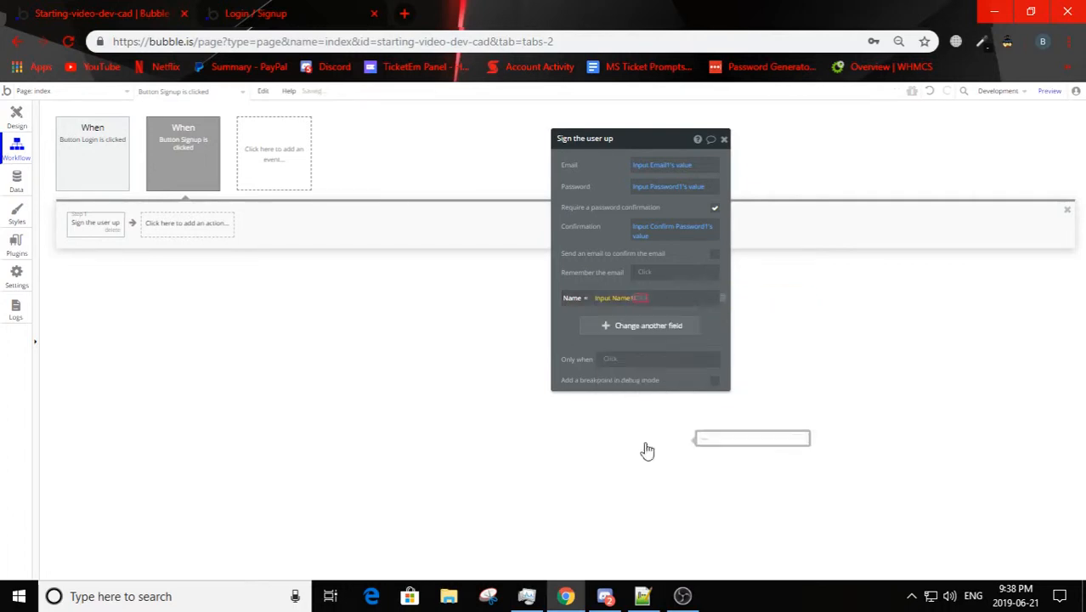
click(634, 275)
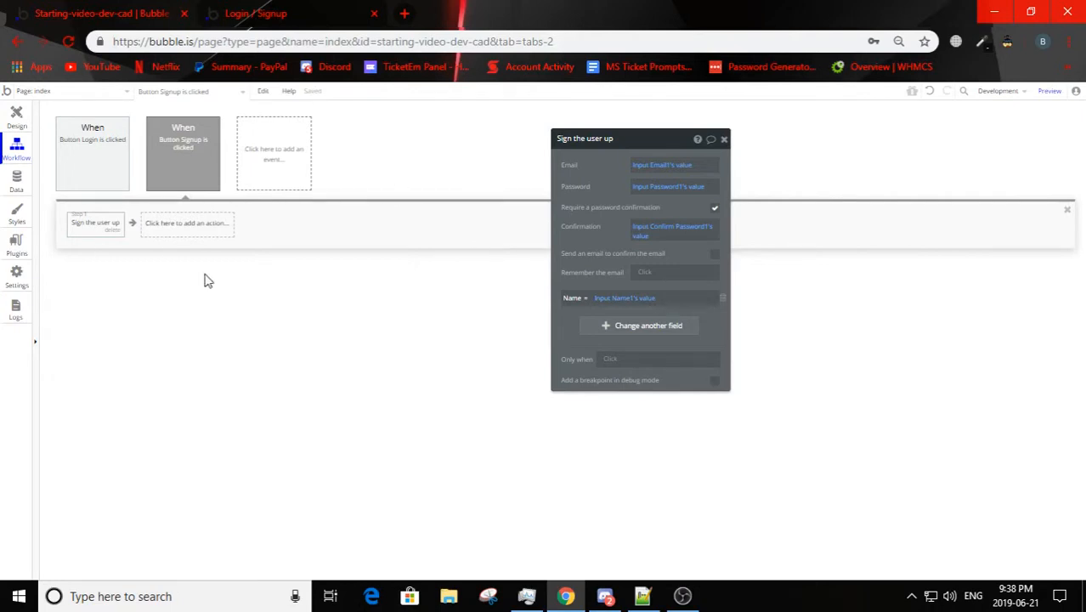
Step: View the app's stored data for All Users
click(16, 180)
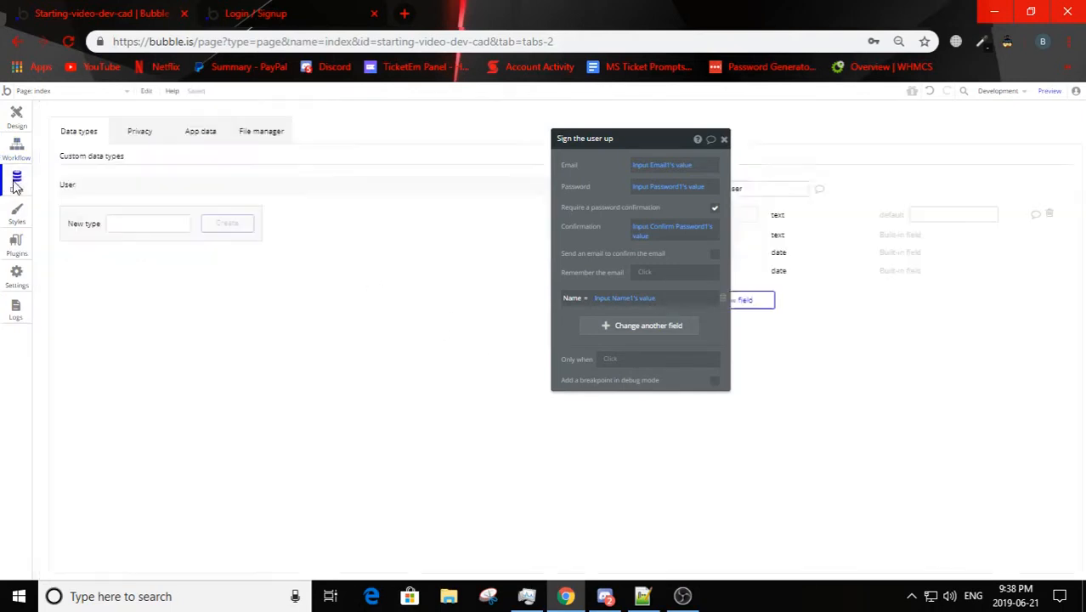
click(222, 135)
click(104, 219)
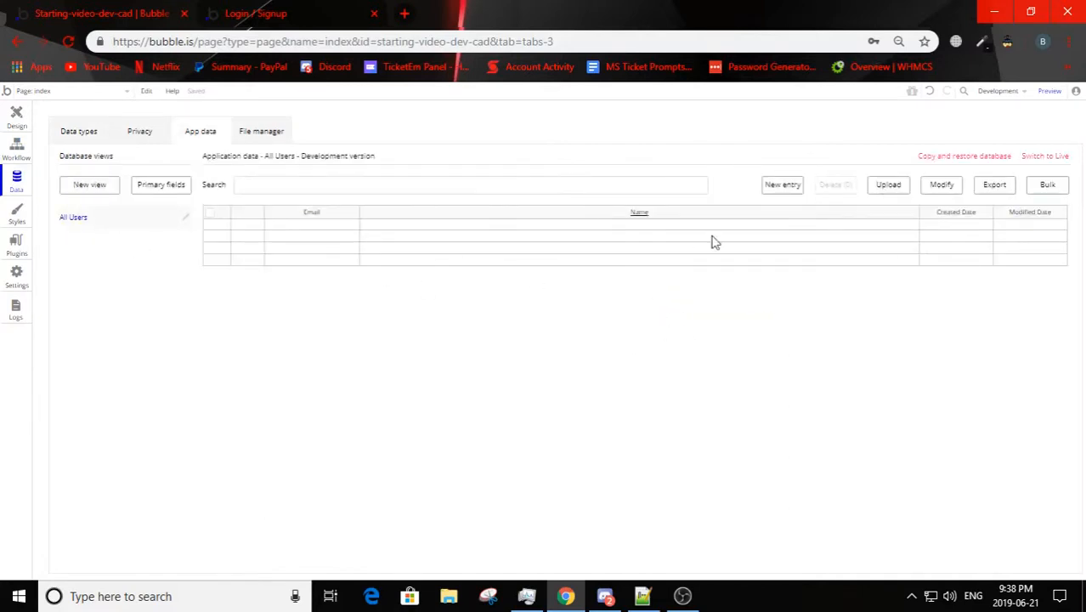
click(779, 192)
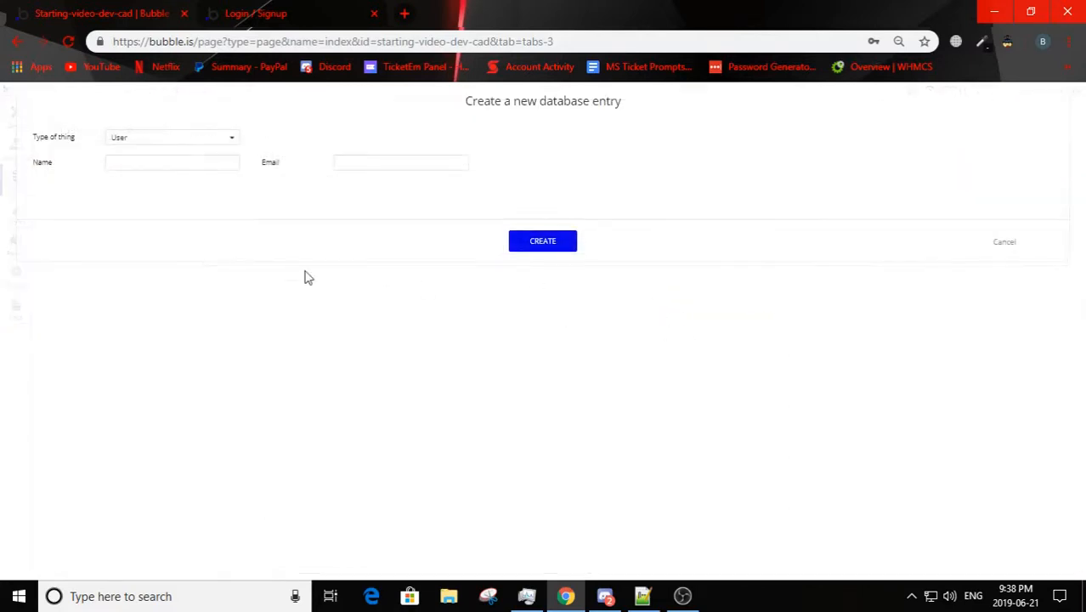
click(168, 166)
click(386, 166)
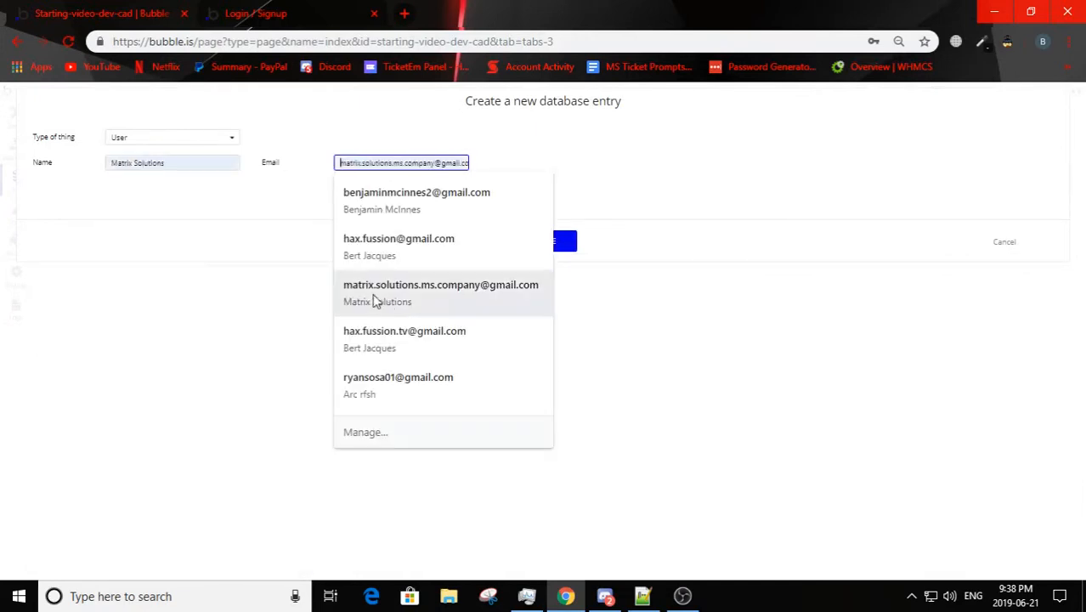
click(223, 215)
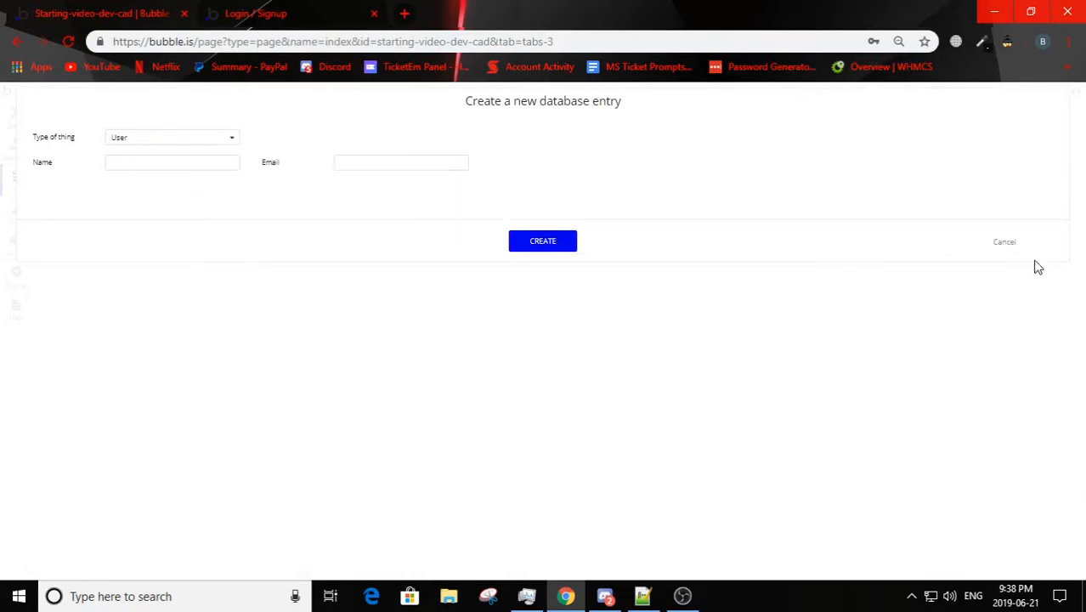
click(1005, 243)
Step: Return to the index page design, switch to the Login / Signup preview and decline saving the password in the browser
click(16, 118)
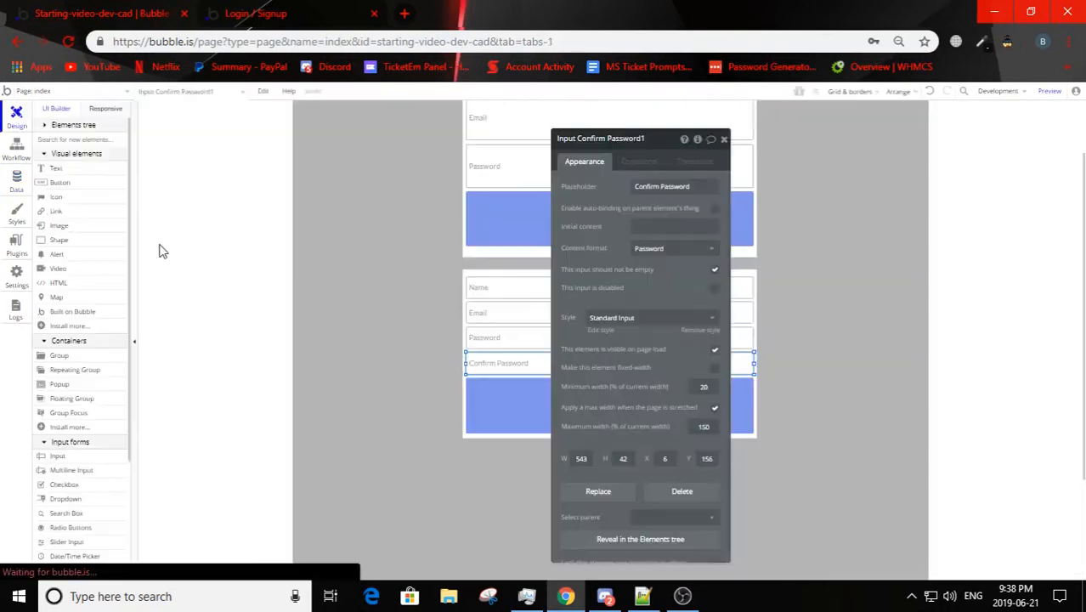
click(325, 146)
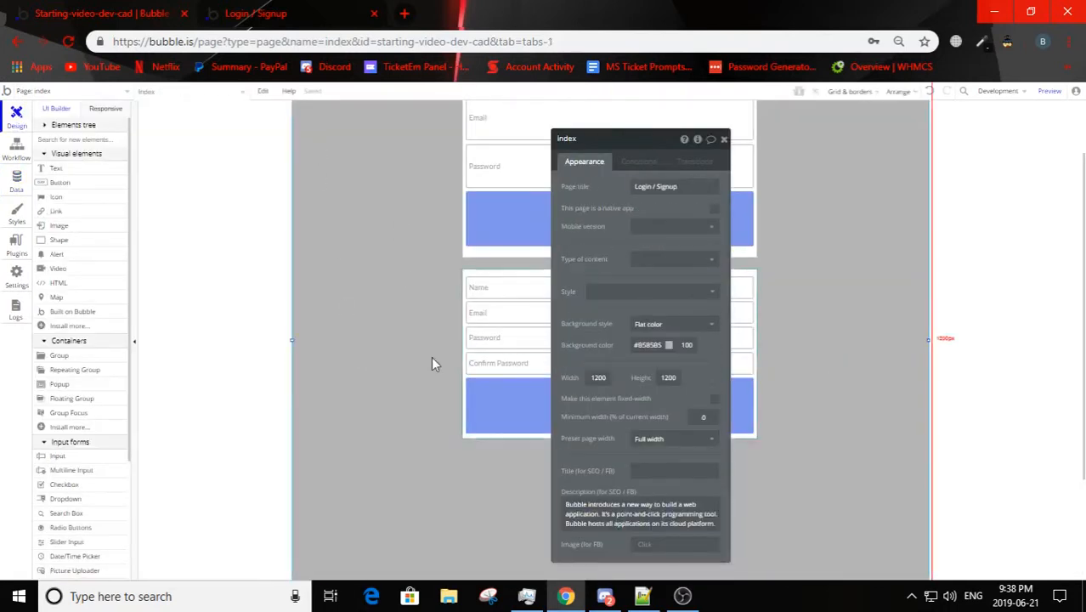
key(ctrl+Tab)
click(274, 407)
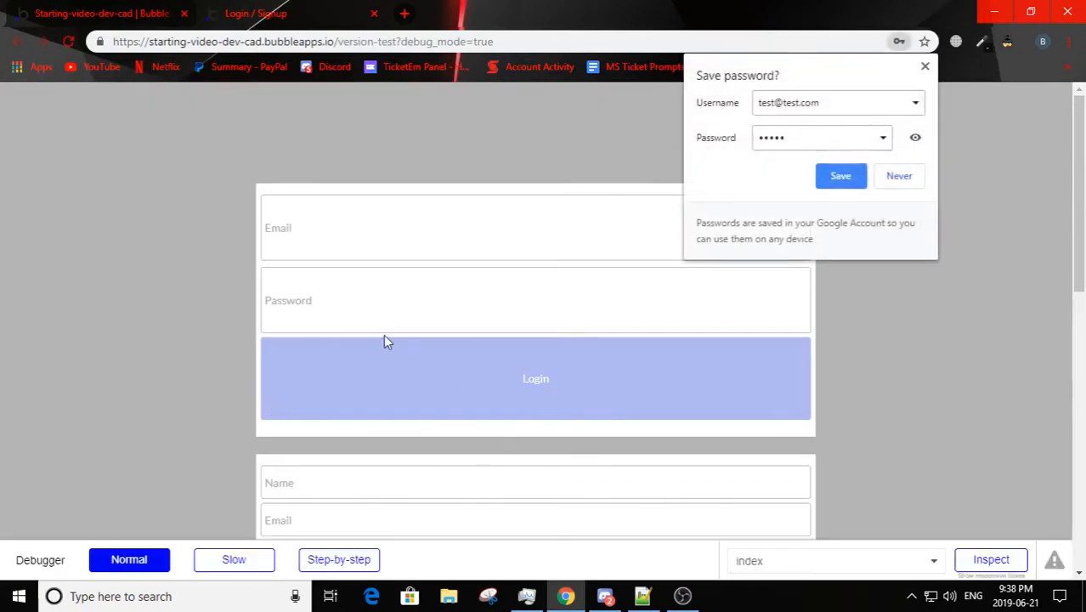
click(898, 175)
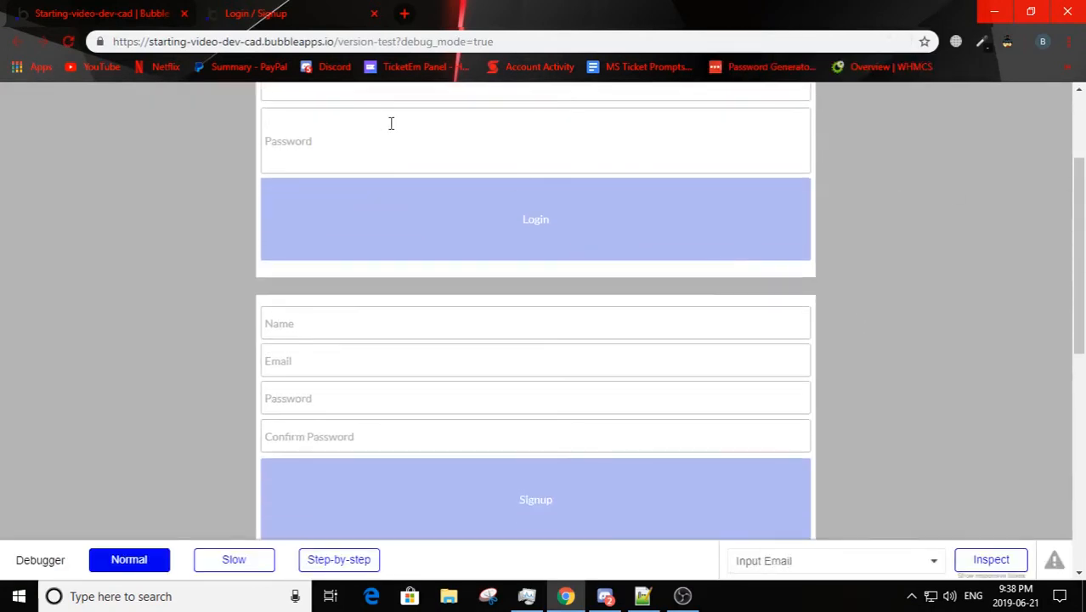
Step: Try to log in through the preview's login form with a test email and the account password
click(424, 210)
text(Test@test.com)
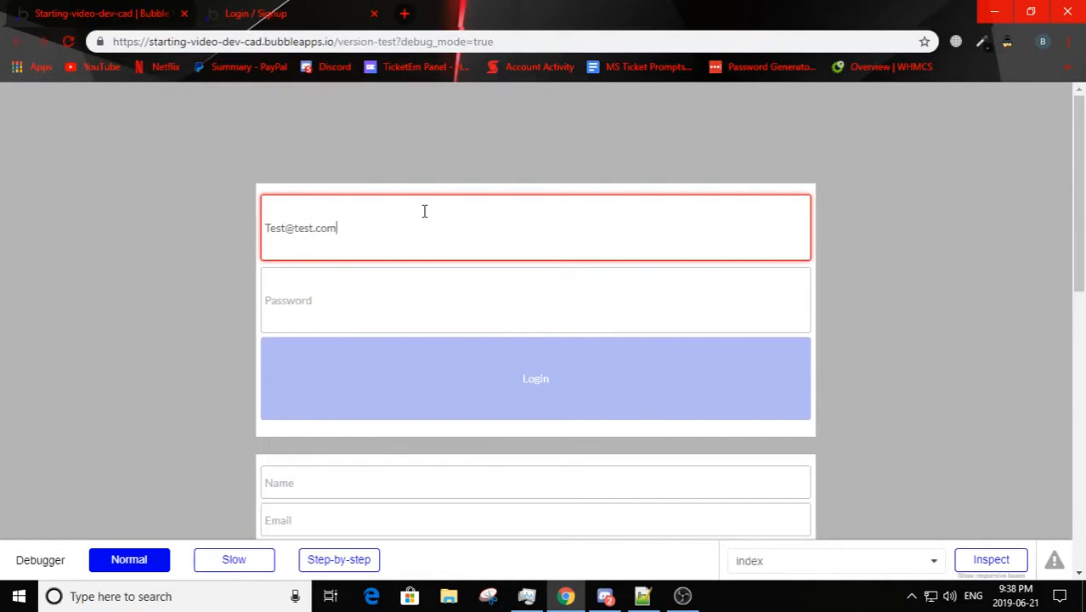
click(414, 311)
text(••••)
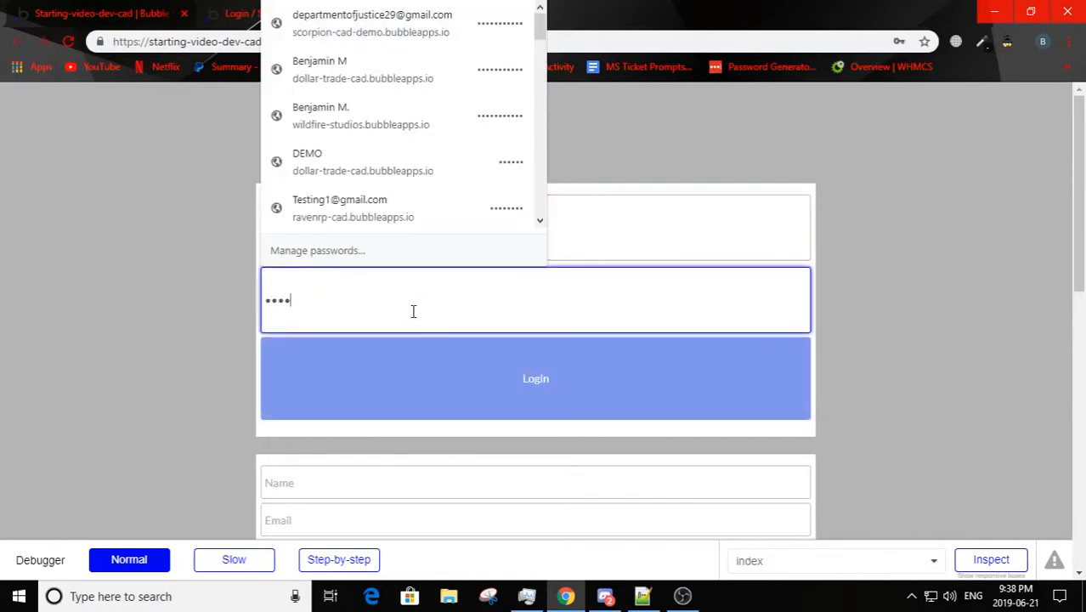
text(•)
click(503, 380)
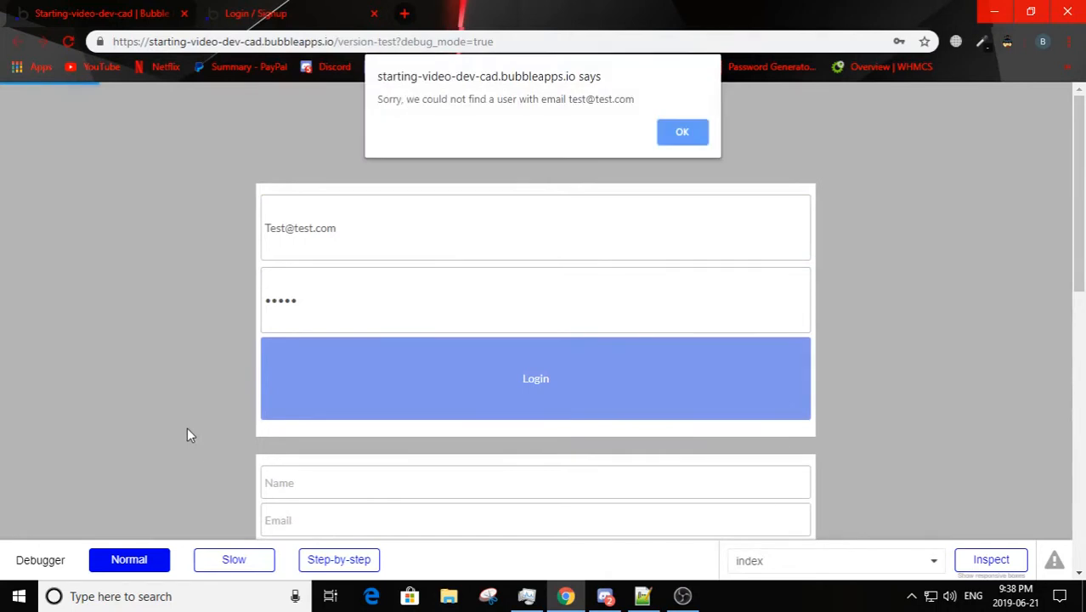
click(697, 141)
Step: Copy the login form's email into the signup form and fill in the signup password and its confirmation
drag(461, 238, 5, 284)
key(ctrl+c)
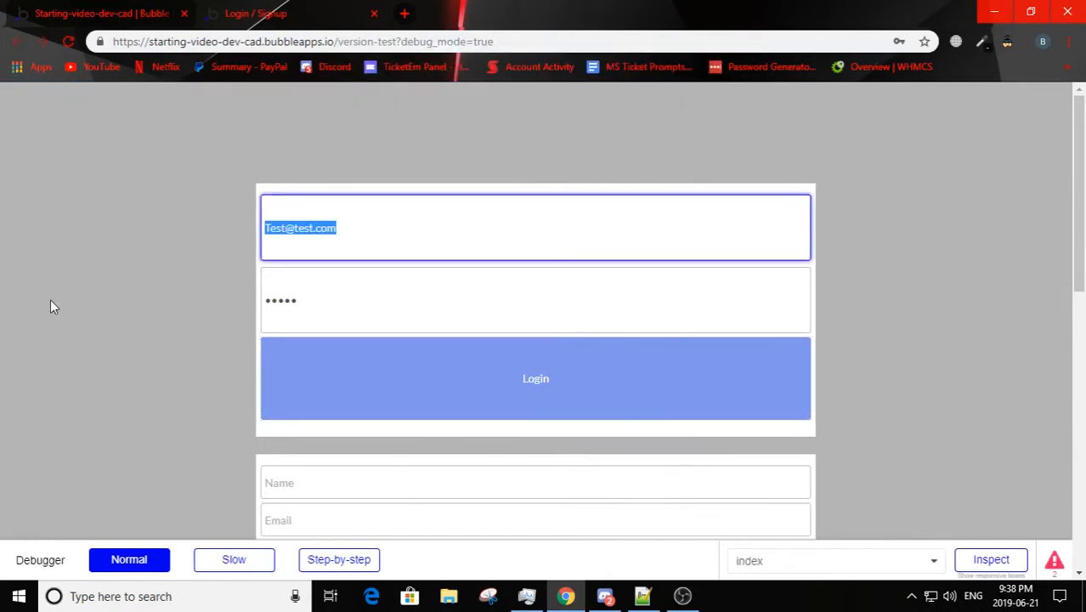
scroll(178, 328, down, 4)
click(361, 319)
key(ctrl+v)
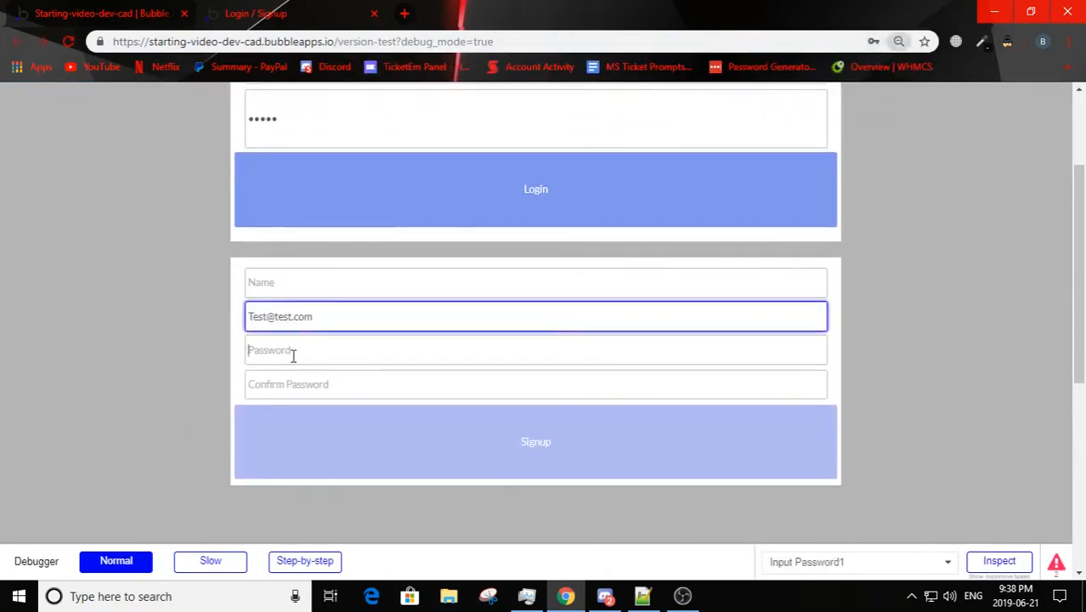
click(293, 355)
text(•••••)
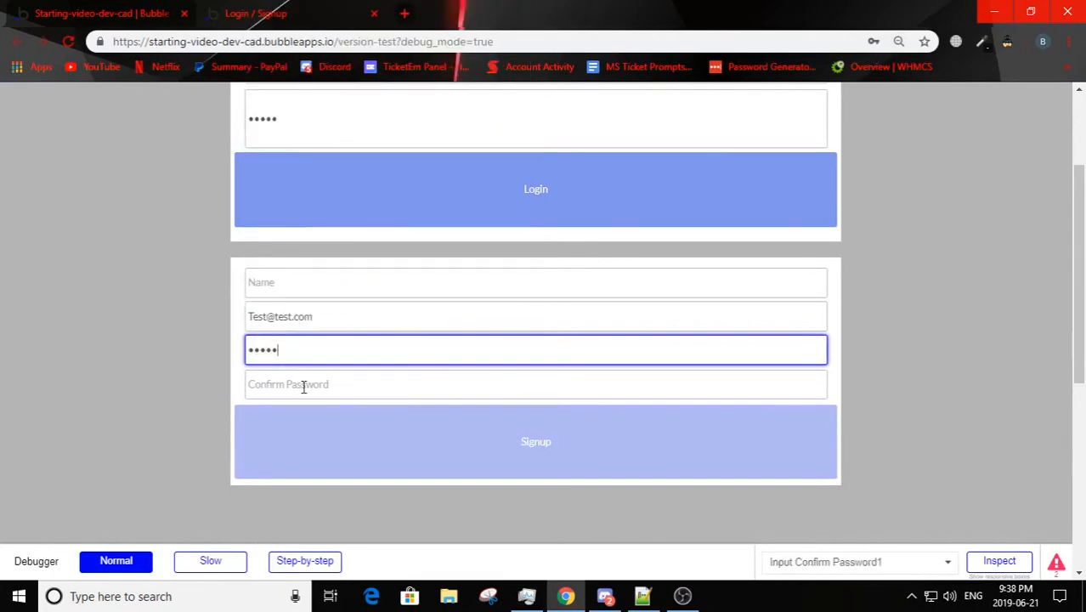
click(304, 385)
text(•••••)
Step: Enter Test as the signup name and submit the signup form
scroll(177, 289, up, 1)
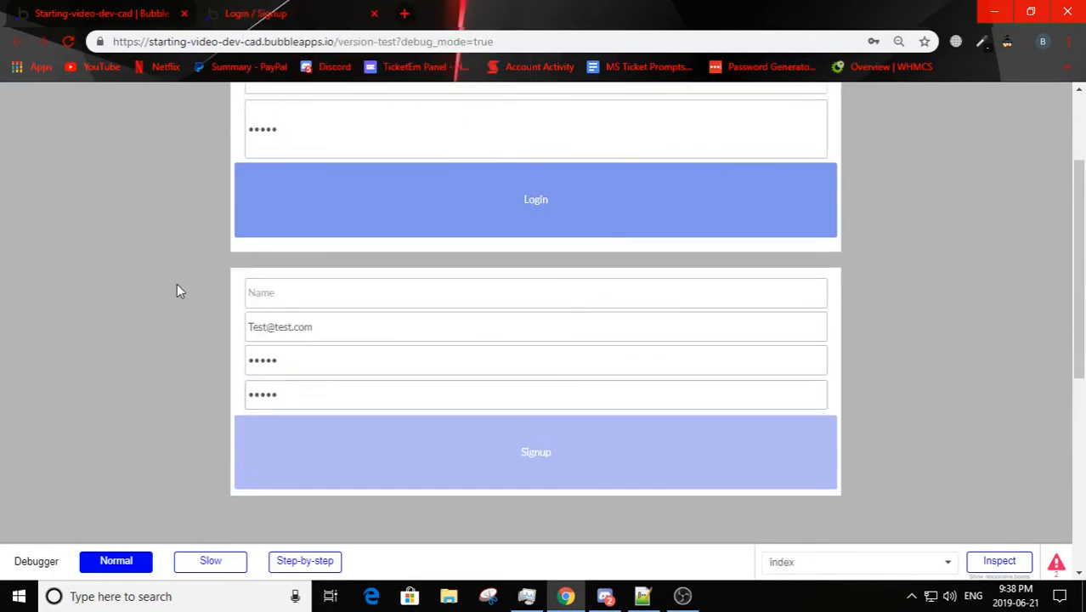
click(285, 364)
text(Test)
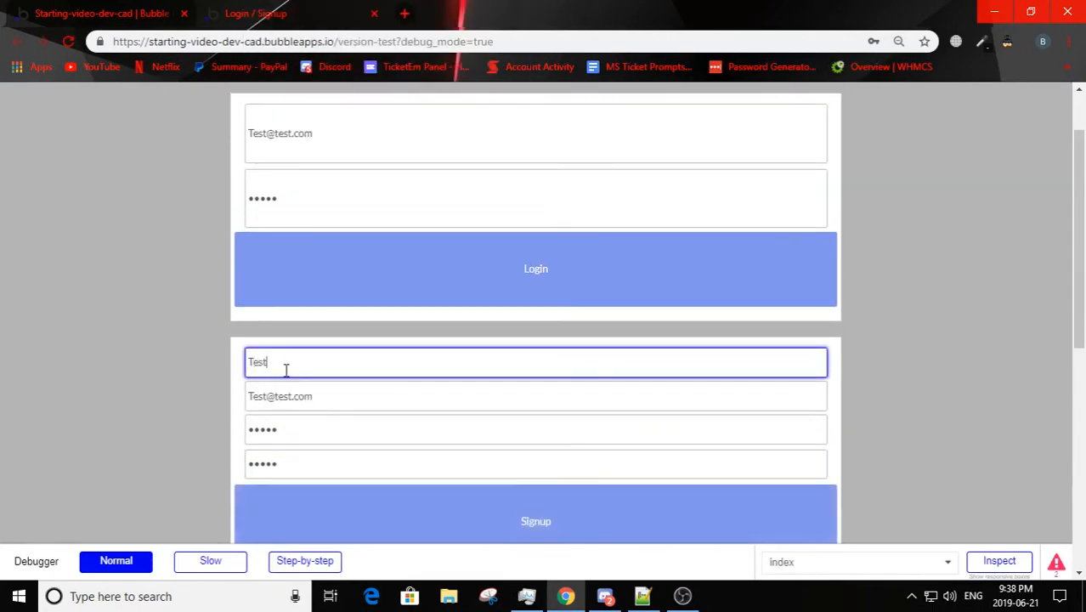
click(303, 531)
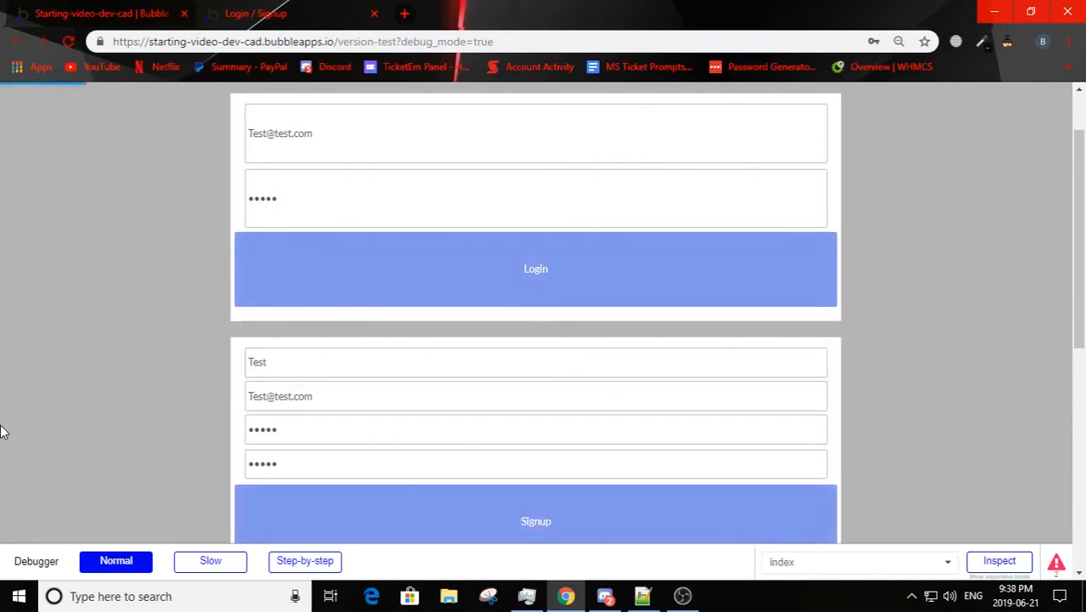
scroll(59, 384, up, 1)
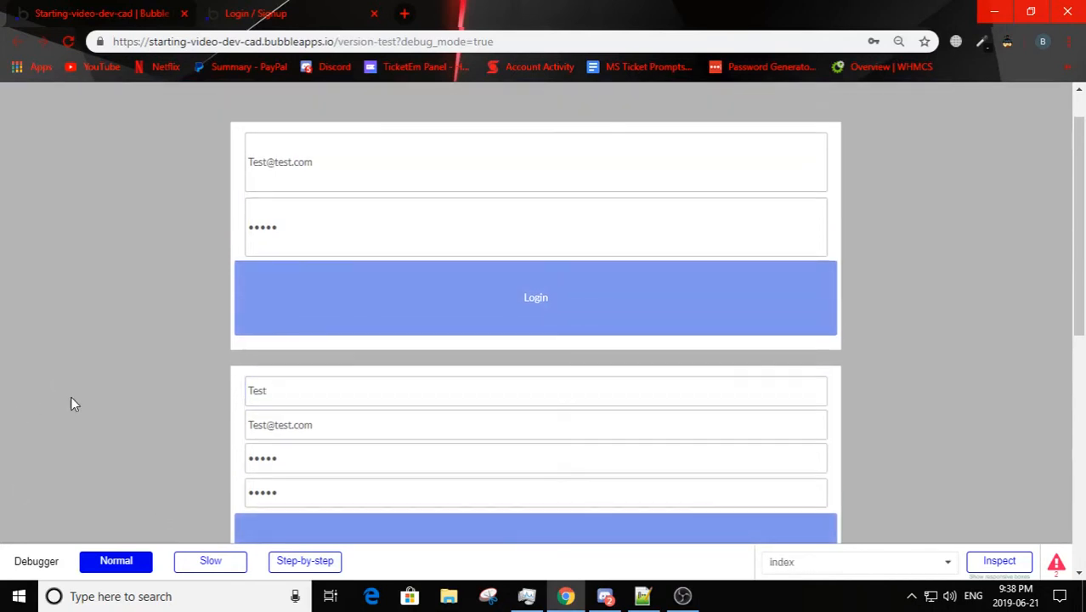
scroll(81, 412, down, 3)
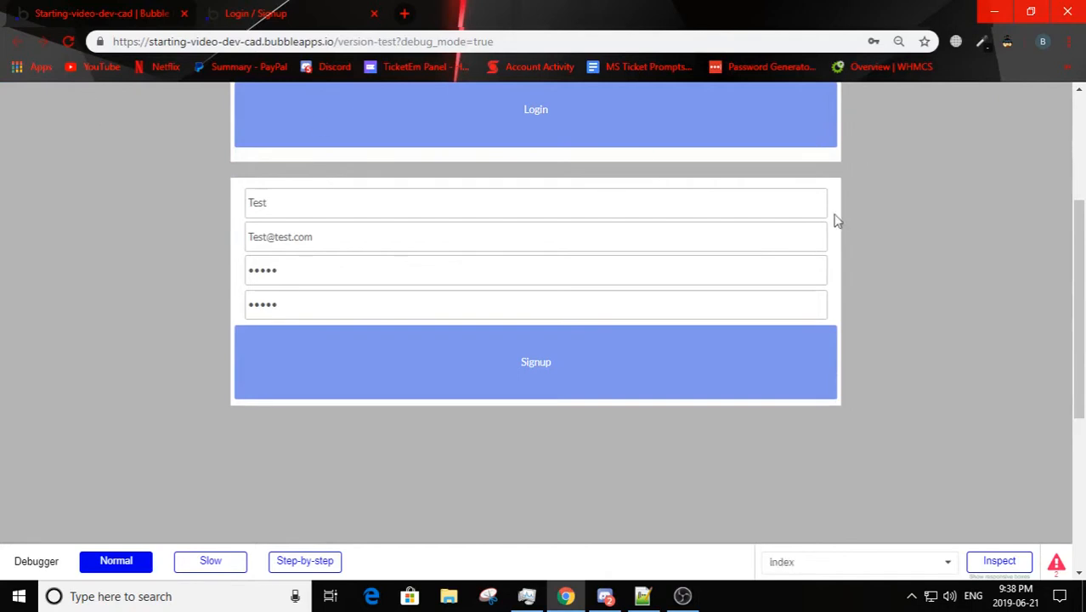
scroll(492, 335, up, 3)
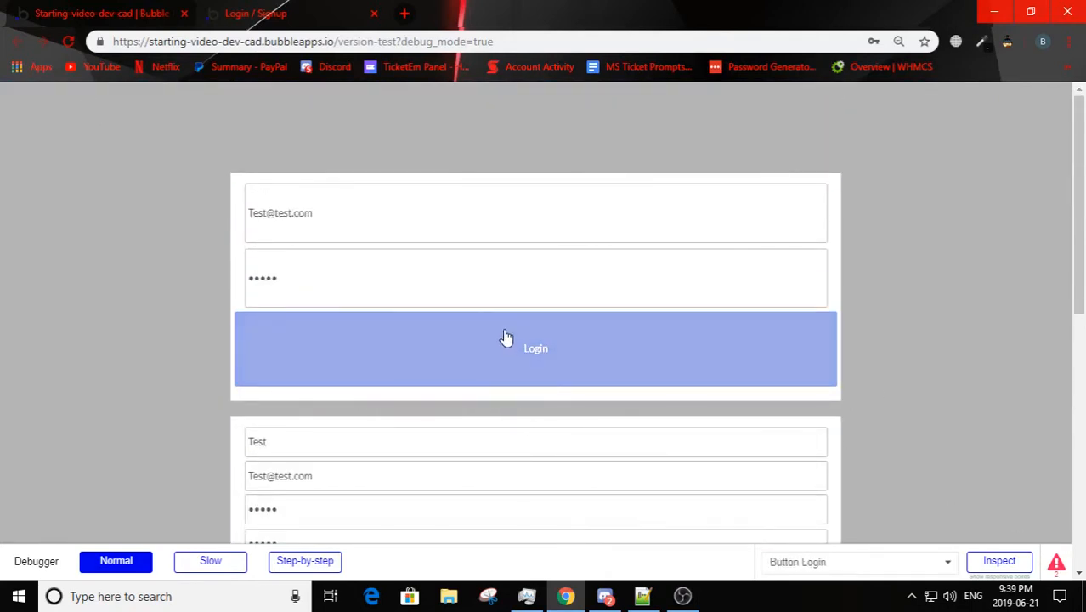
click(102, 14)
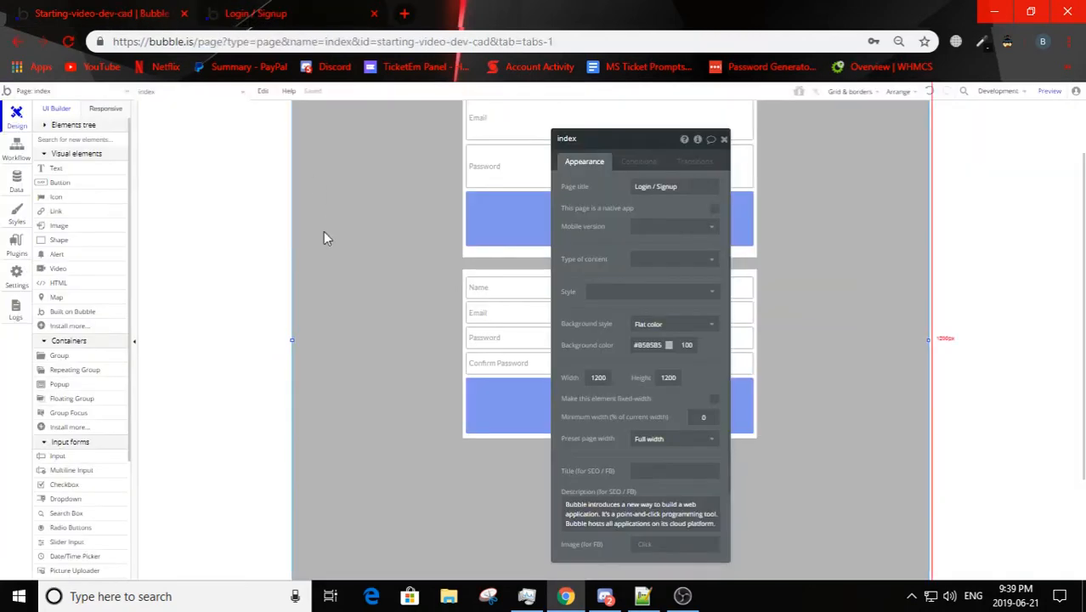
scroll(358, 379, up, 1)
click(223, 15)
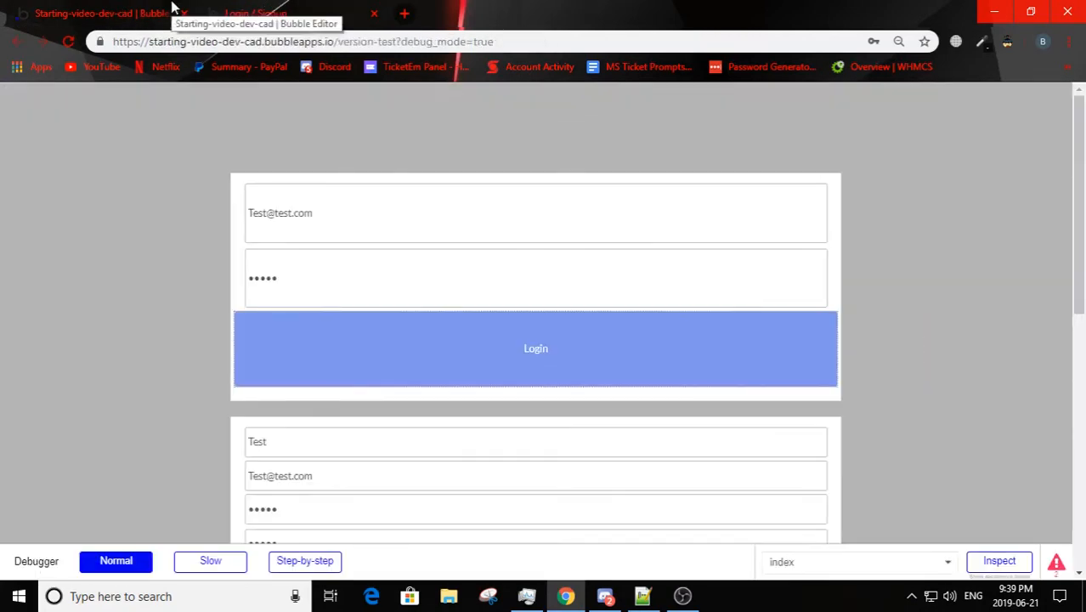
click(174, 13)
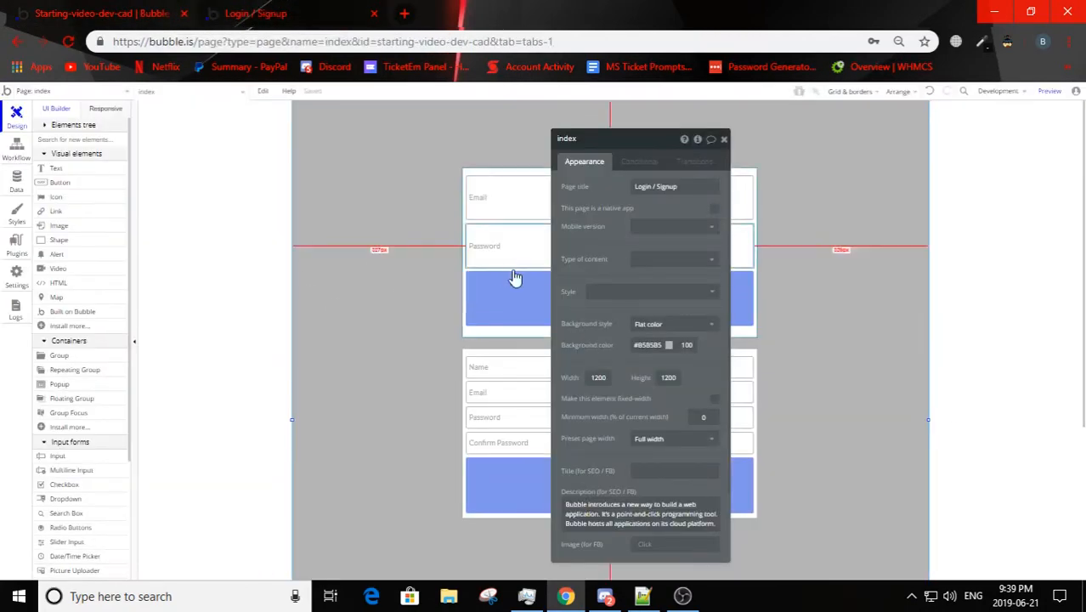
click(352, 10)
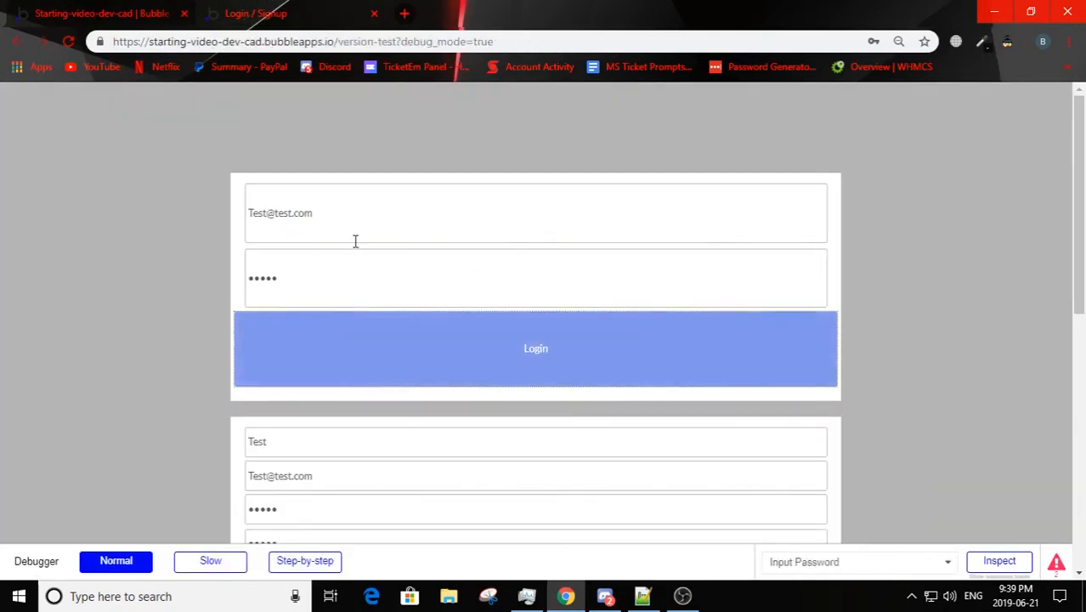
Step: Insert a 2 before the @ in the login email and try to log in with it
click(270, 214)
text(2)
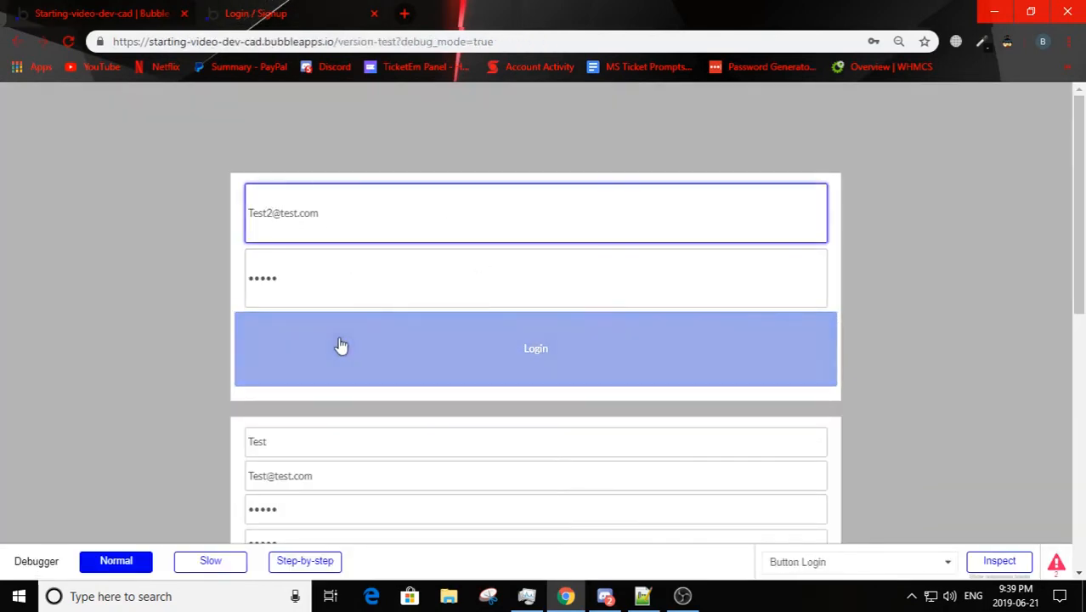
click(342, 344)
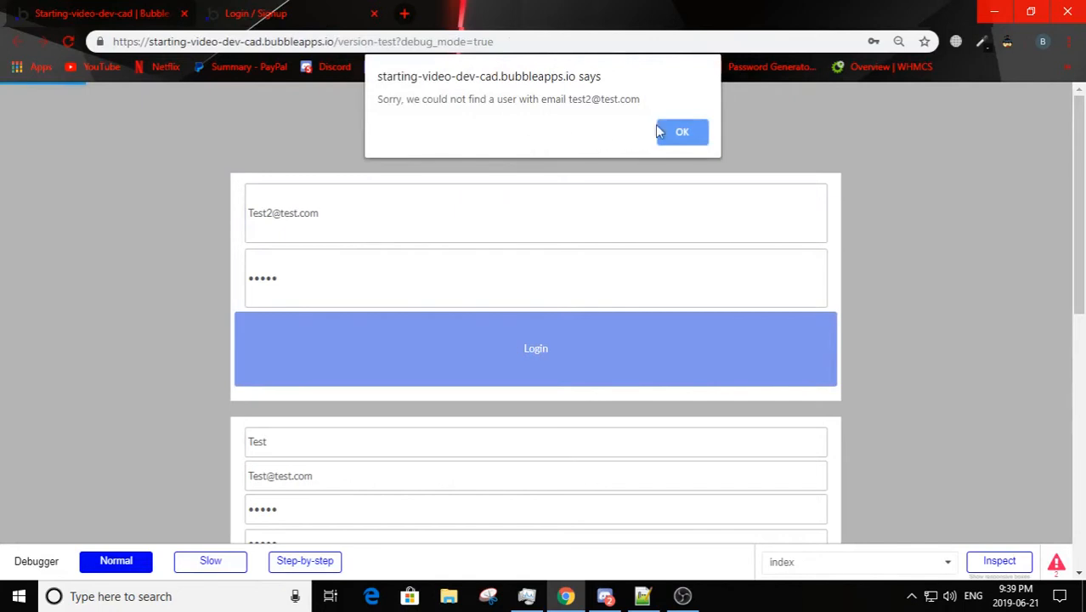
click(661, 132)
Step: Clear the email and password fields of the login form
click(270, 213)
key(BackSpace)
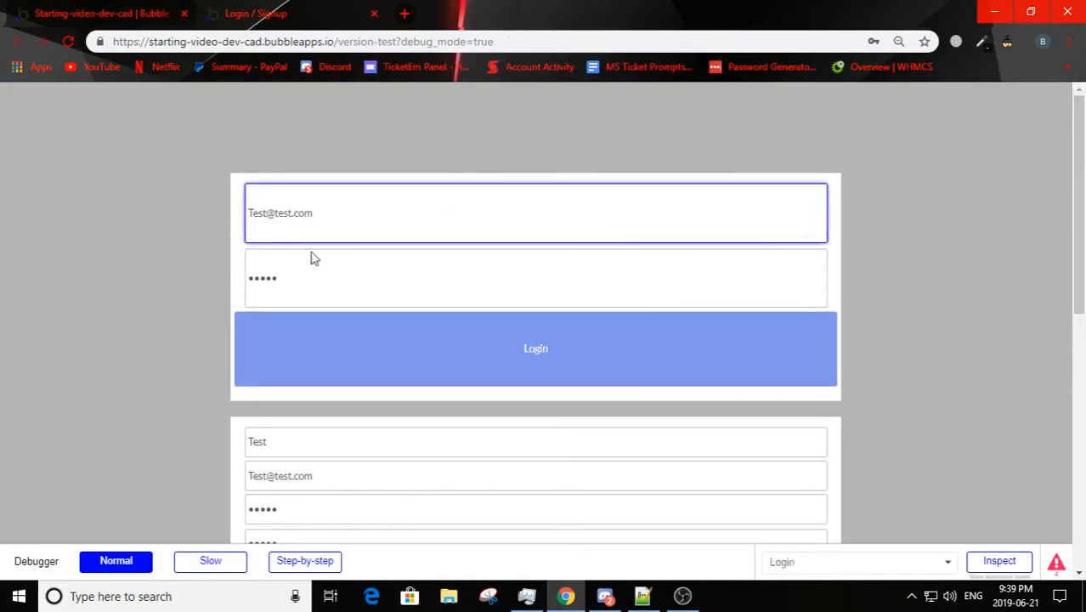
drag(342, 284, 202, 281)
key(BackSpace)
drag(352, 221, 147, 226)
key(BackSpace)
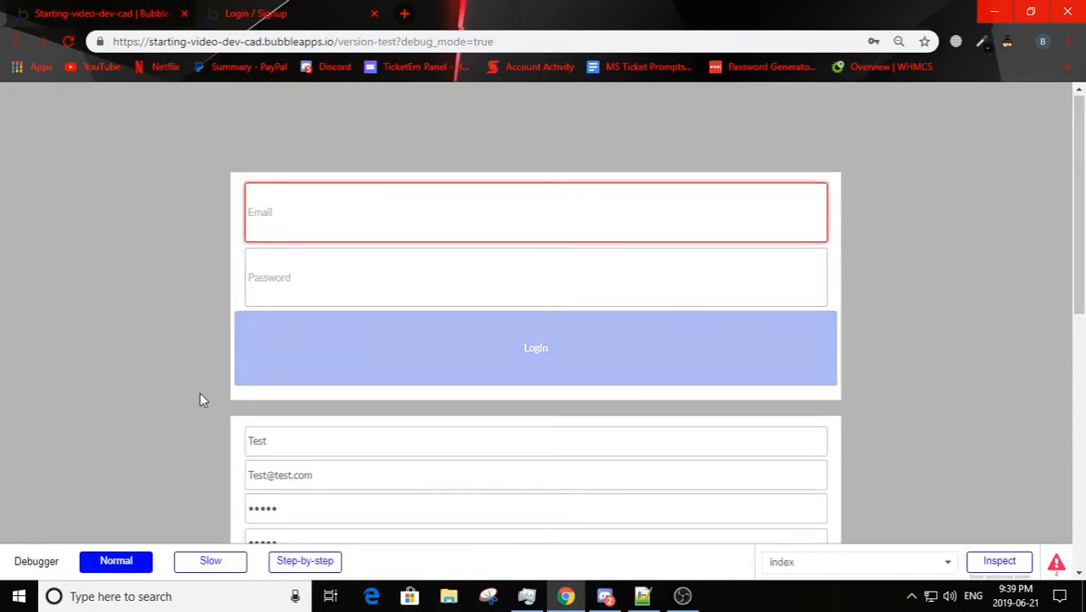
Step: Return to the page editor and review the Login button's click workflow and the element actions available for it
scroll(200, 401, down, 2)
scroll(215, 395, up, 2)
key(ctrl+Tab)
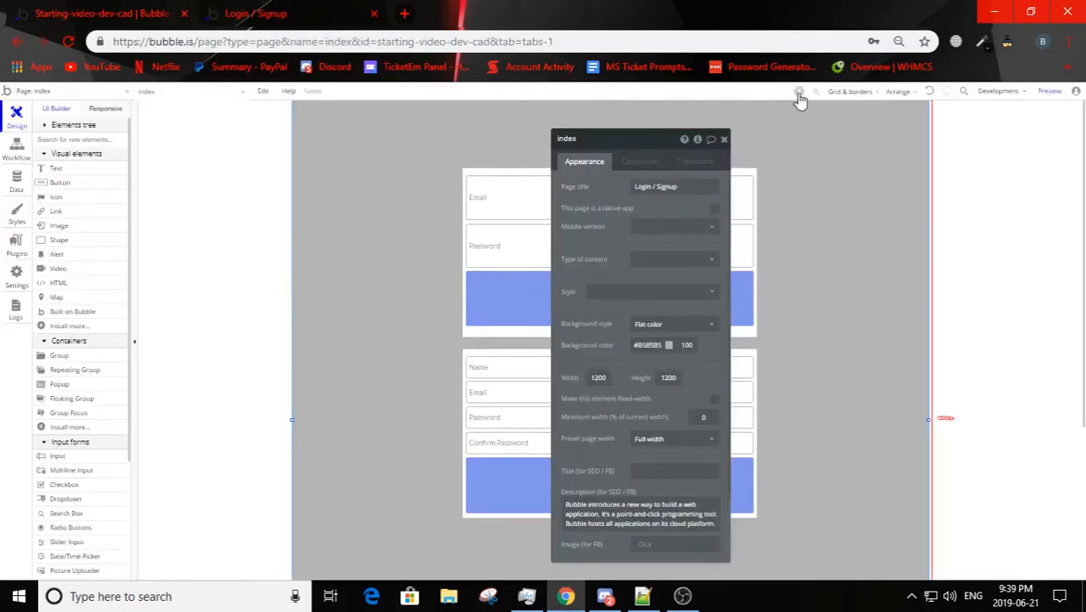
drag(667, 146, 1009, 153)
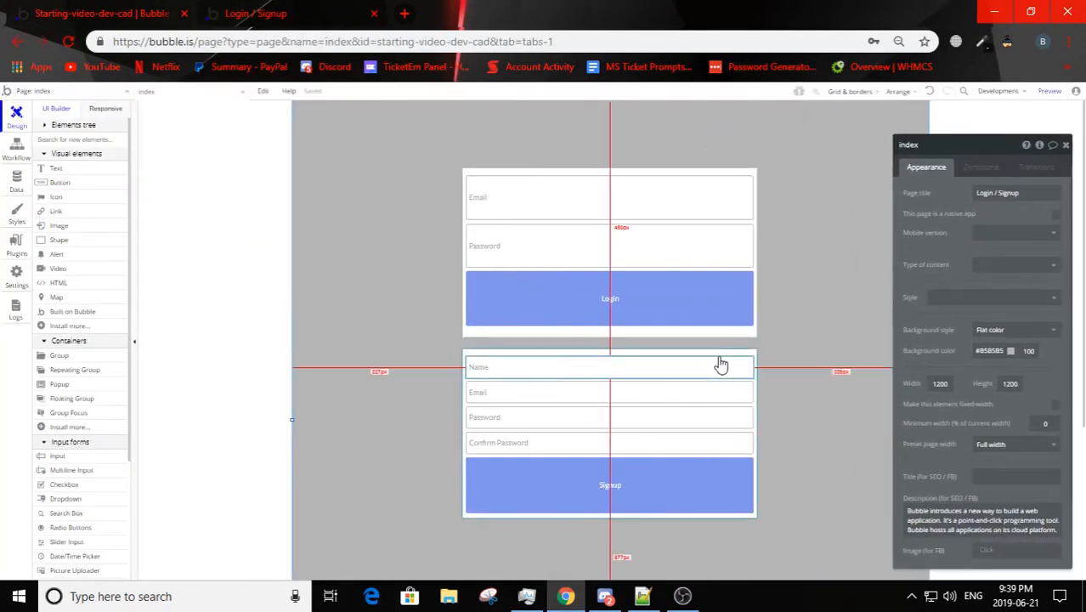
mouse_move(720, 364)
mouse_down()
mouse_move(535, 308)
mouse_move(578, 179)
mouse_move(589, 173)
mouse_move(710, 211)
mouse_move(747, 315)
mouse_move(719, 354)
mouse_up()
click(660, 315)
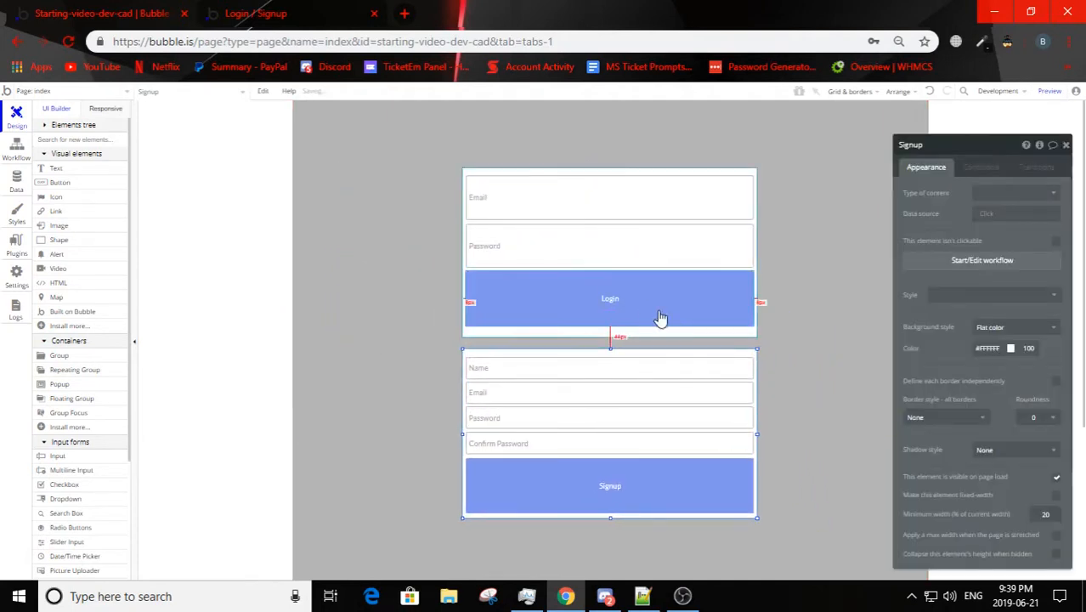
click(973, 241)
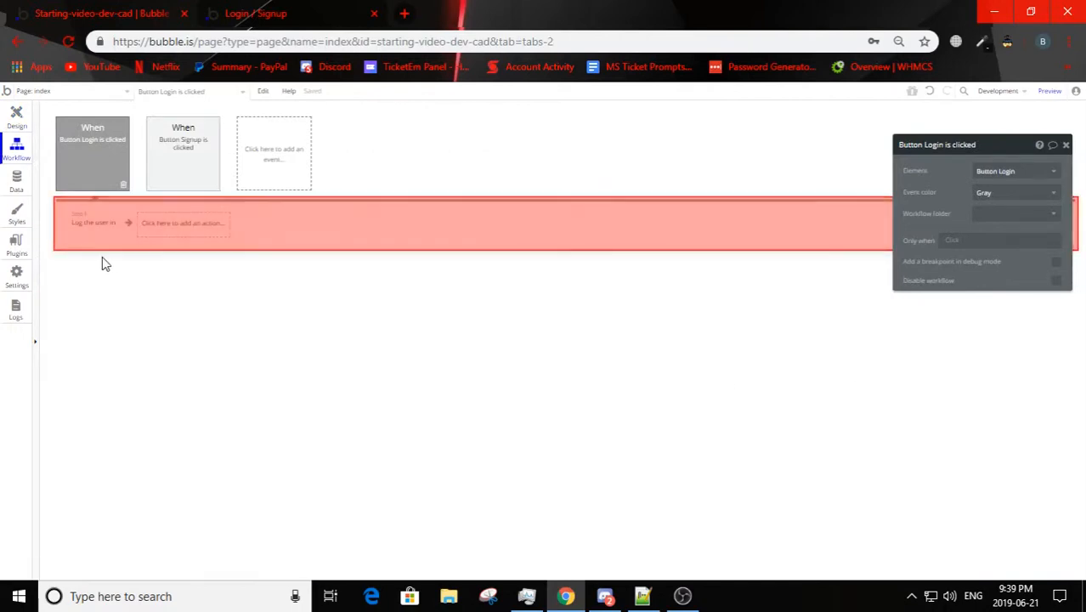
click(93, 223)
click(206, 239)
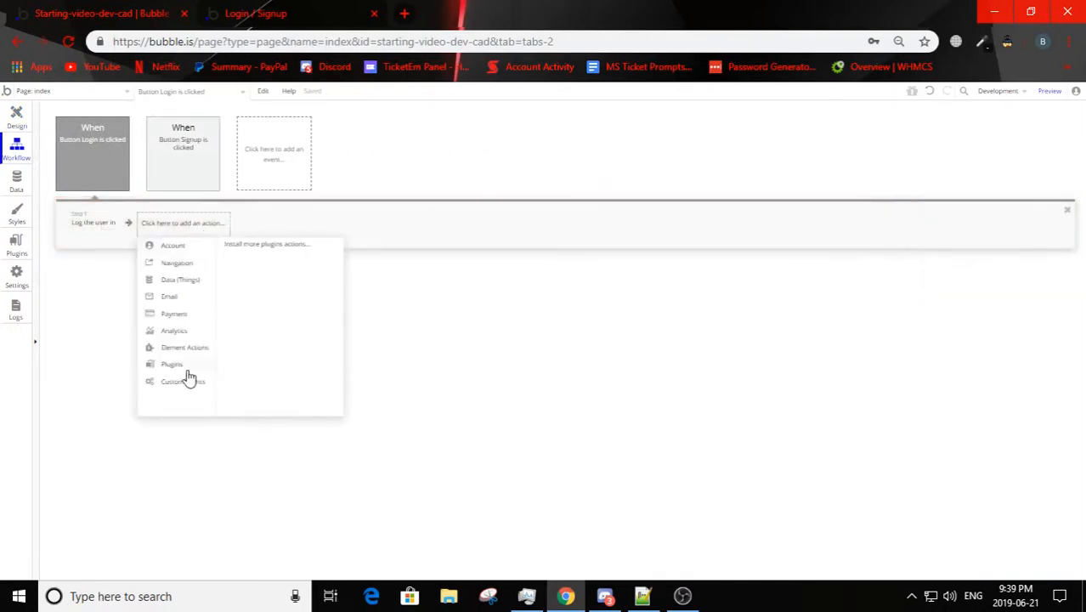
click(16, 117)
Step: Move the Signup group farther below the login form and reduce the Login button's height to about 92 px
click(611, 368)
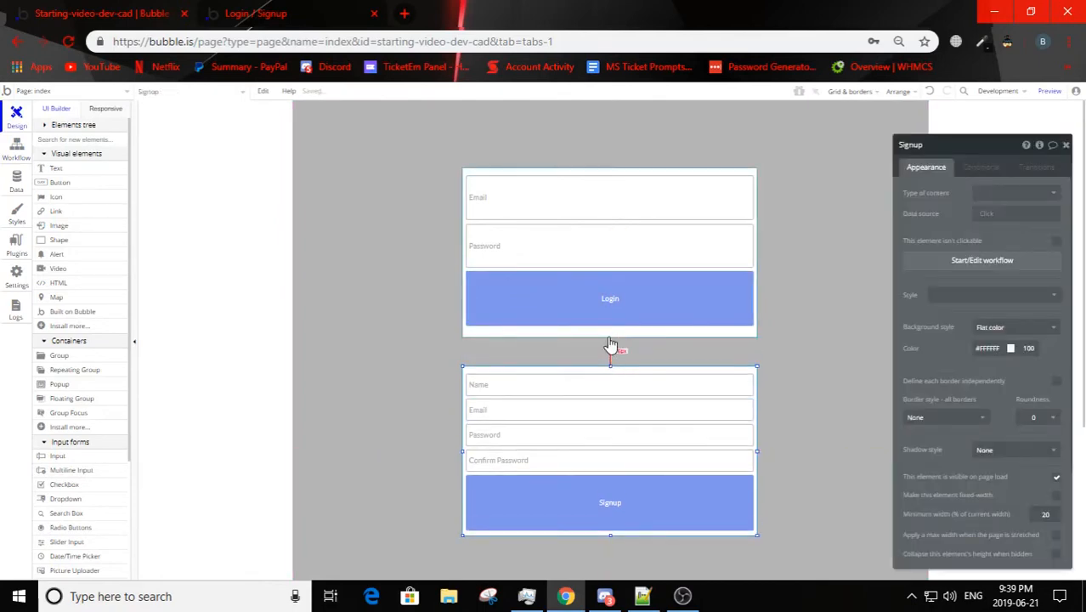
click(610, 336)
click(610, 307)
drag(610, 327, 610, 320)
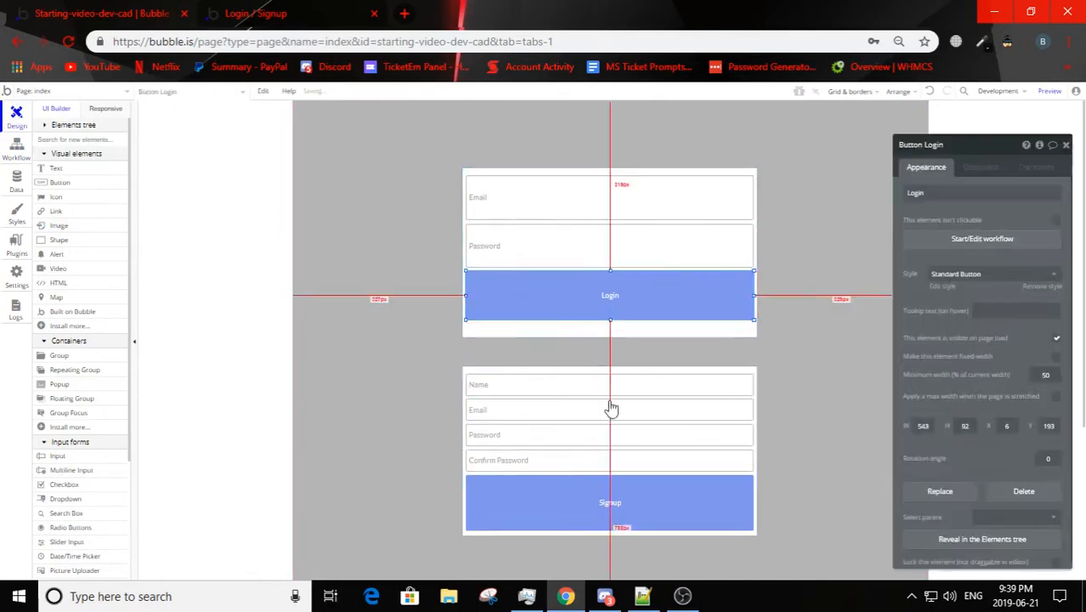
Step: Reduce the Signup button's height to about 71 px and the Login button's height to about 87 px
click(597, 523)
drag(596, 530, 610, 512)
click(600, 322)
drag(608, 319, 609, 318)
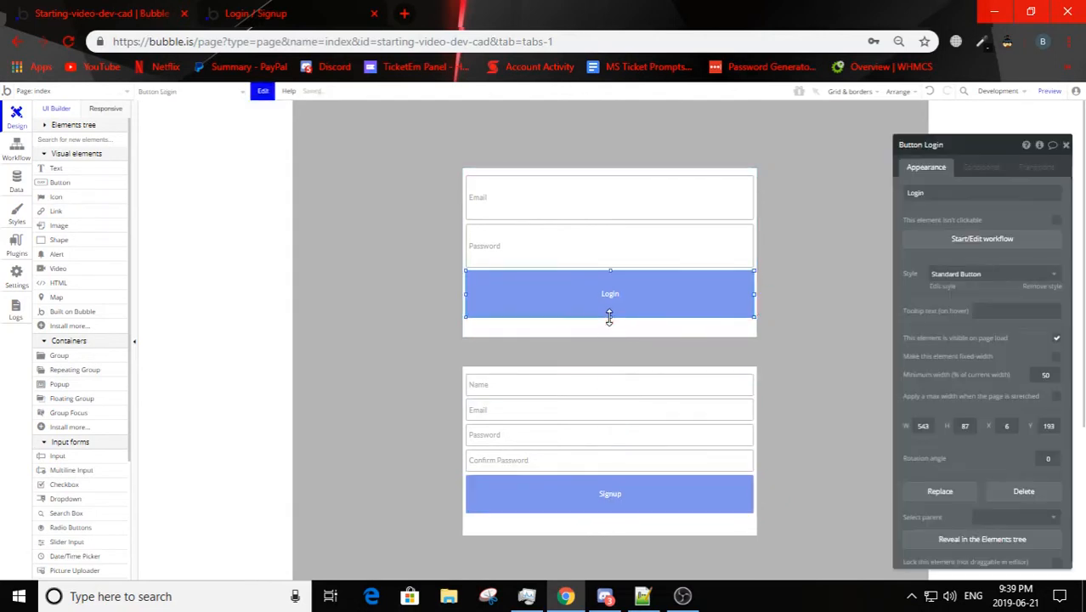
Step: Duplicate the Login button as a horizontally centred strip about 27 px high directly beneath it, captioned Signup
right_click(621, 316)
click(674, 515)
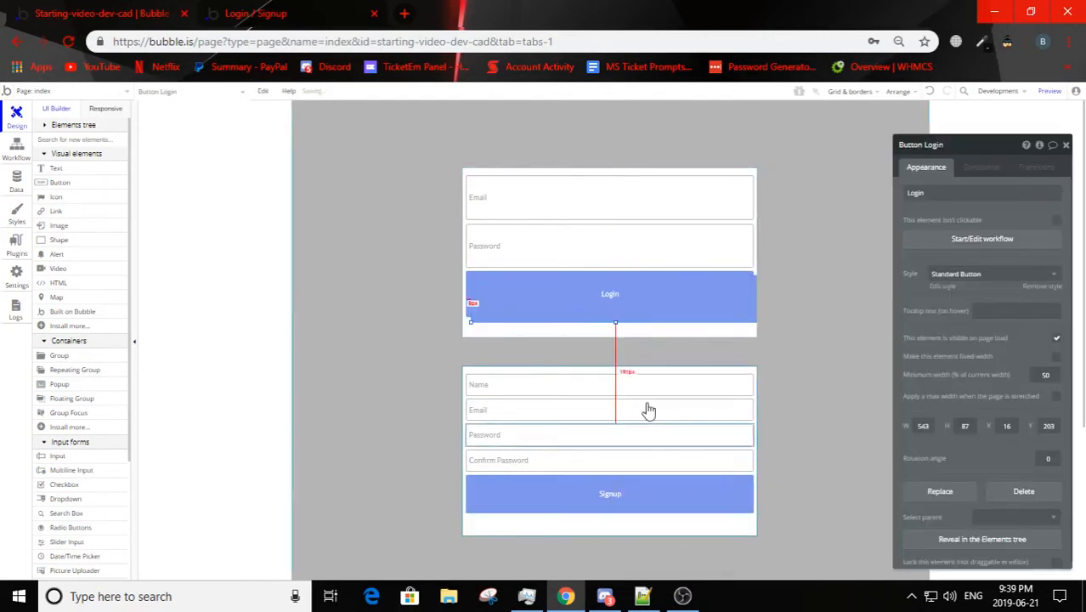
right_click(634, 309)
click(671, 489)
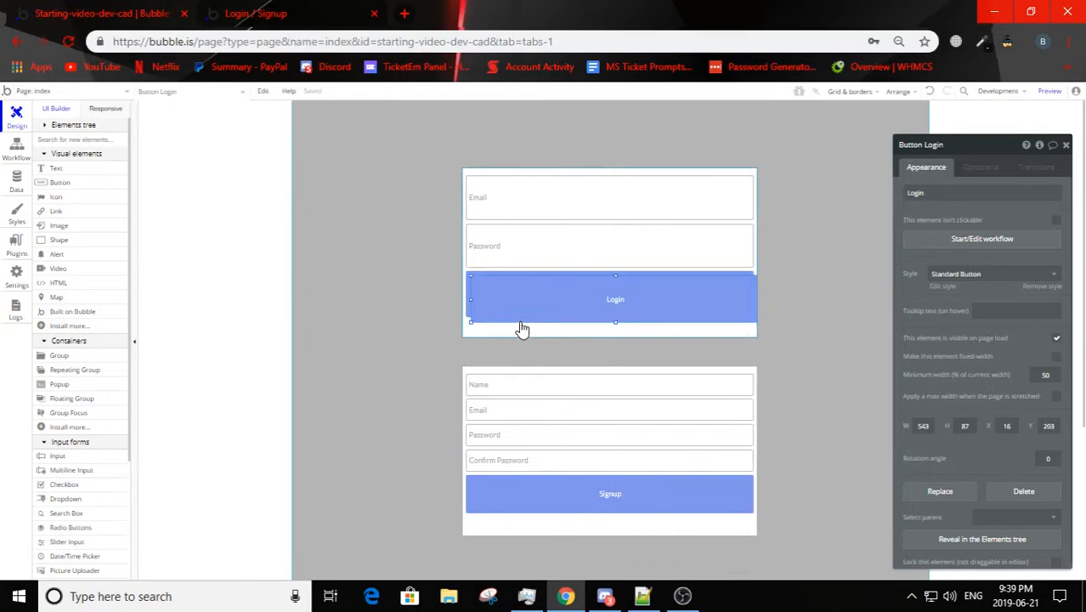
right_click(523, 330)
click(591, 520)
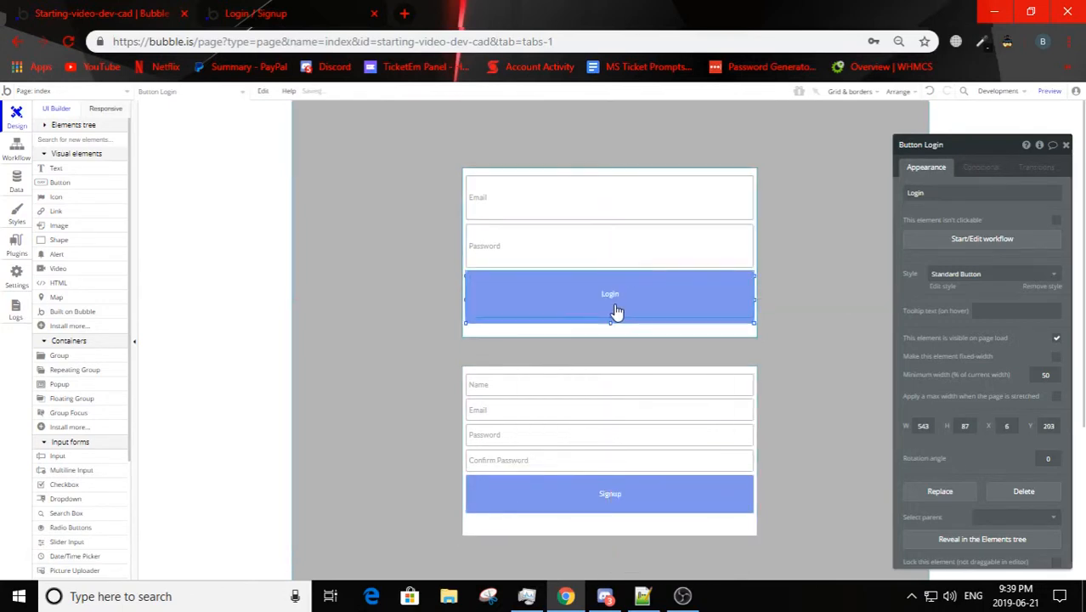
mouse_move(617, 313)
mouse_down()
mouse_move(613, 332)
mouse_move(610, 291)
mouse_move(613, 319)
mouse_up()
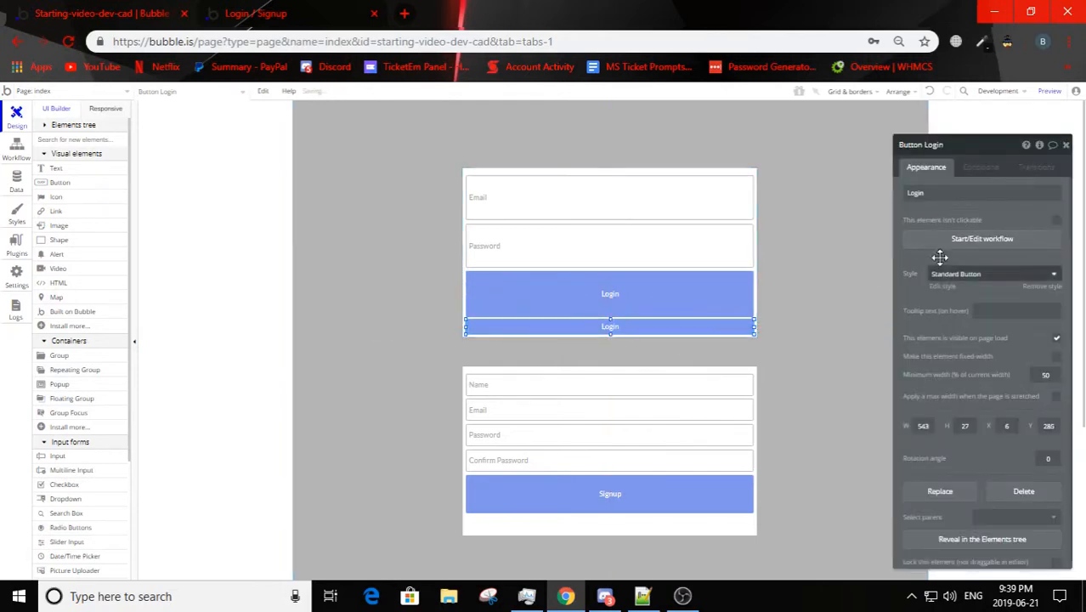
click(987, 195)
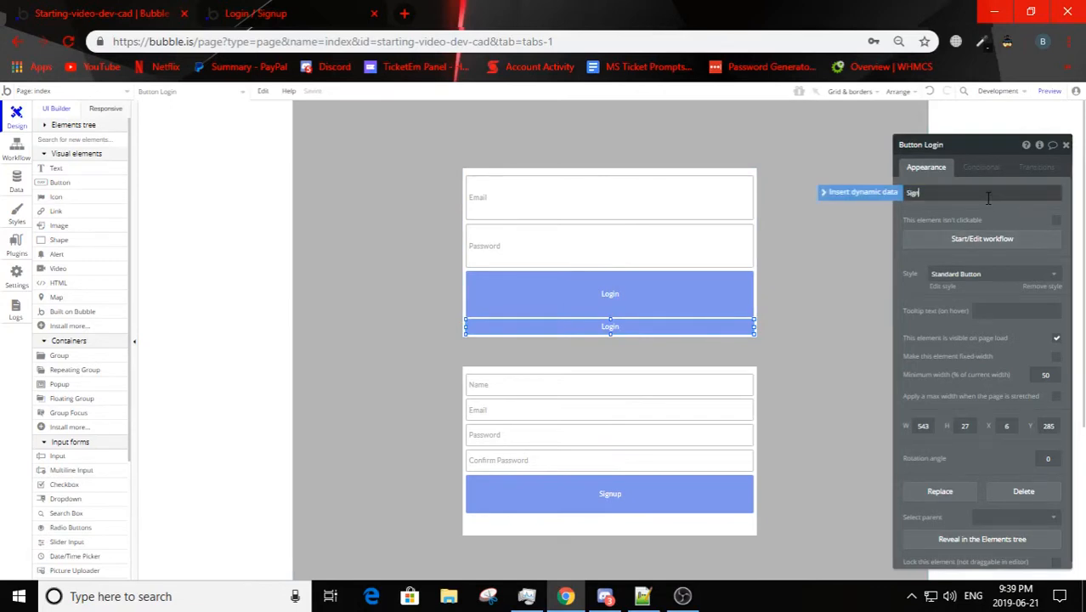
Step: Duplicate the signup form's Signup button as a horizontally centred strip about 36 px high directly beneath it
click(637, 501)
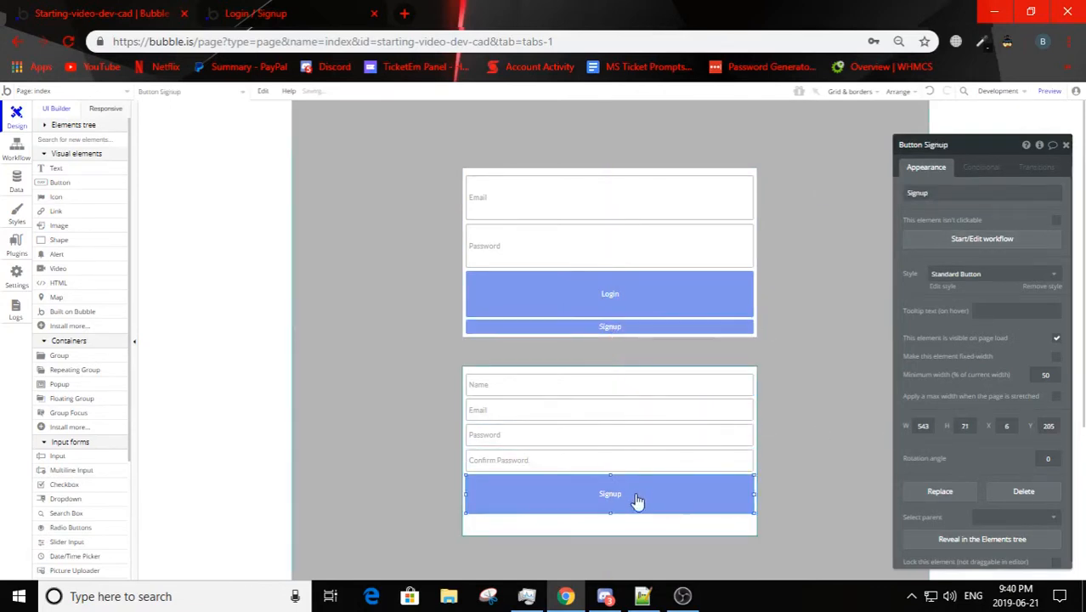
drag(622, 513, 616, 514)
click(612, 513)
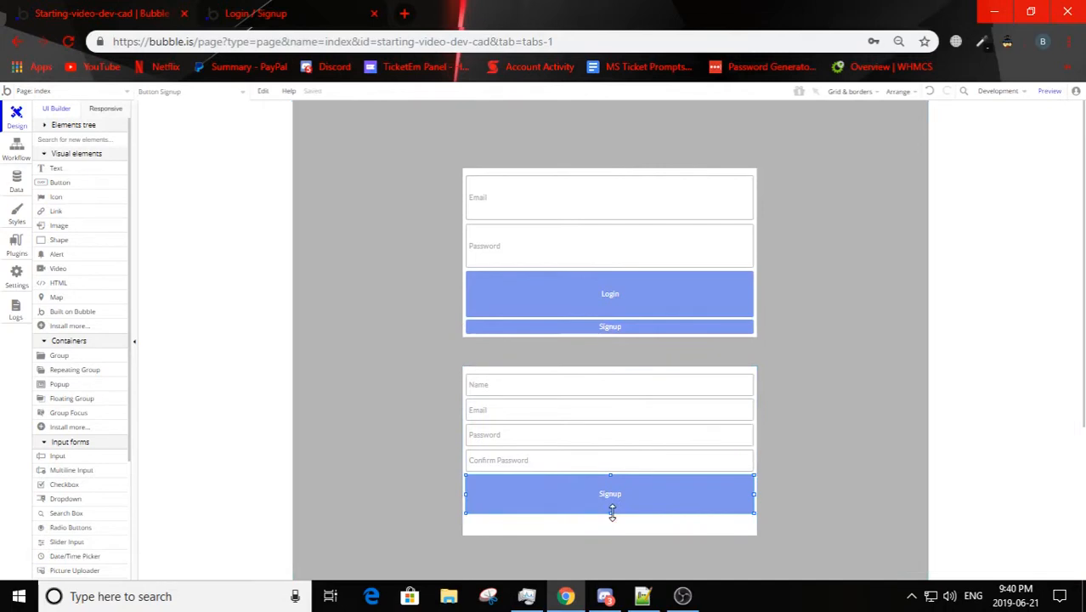
key(ctrl+c)
key(ctrl+v)
right_click(627, 504)
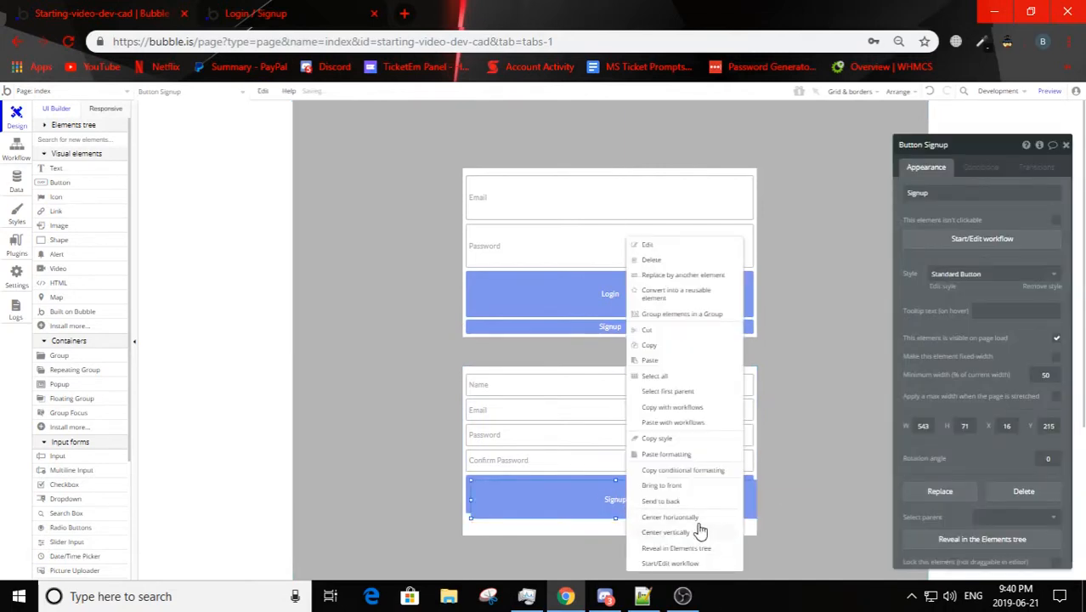
click(699, 518)
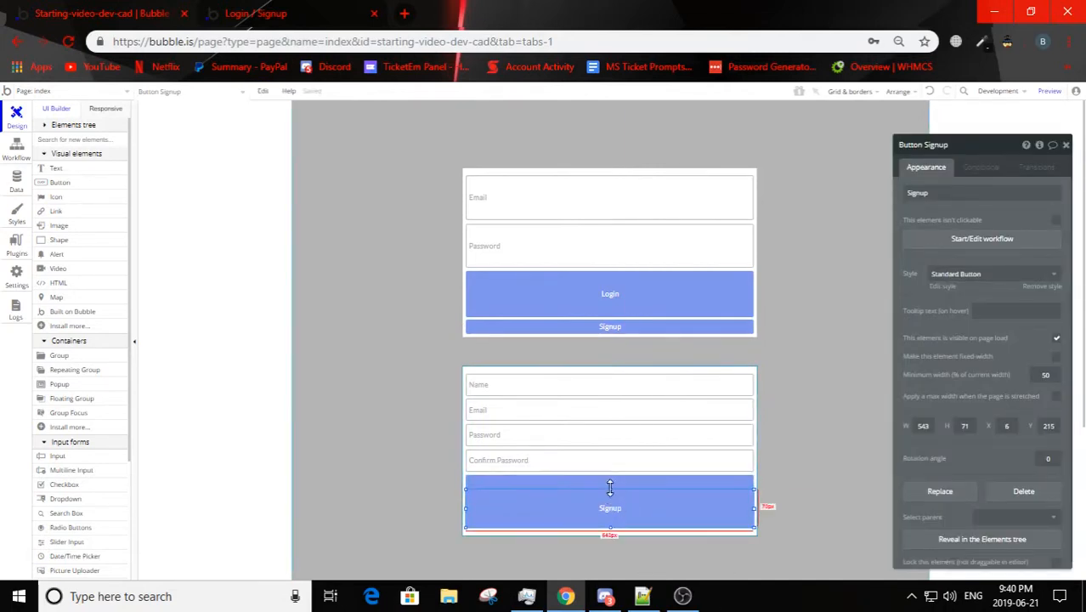
drag(610, 487, 613, 540)
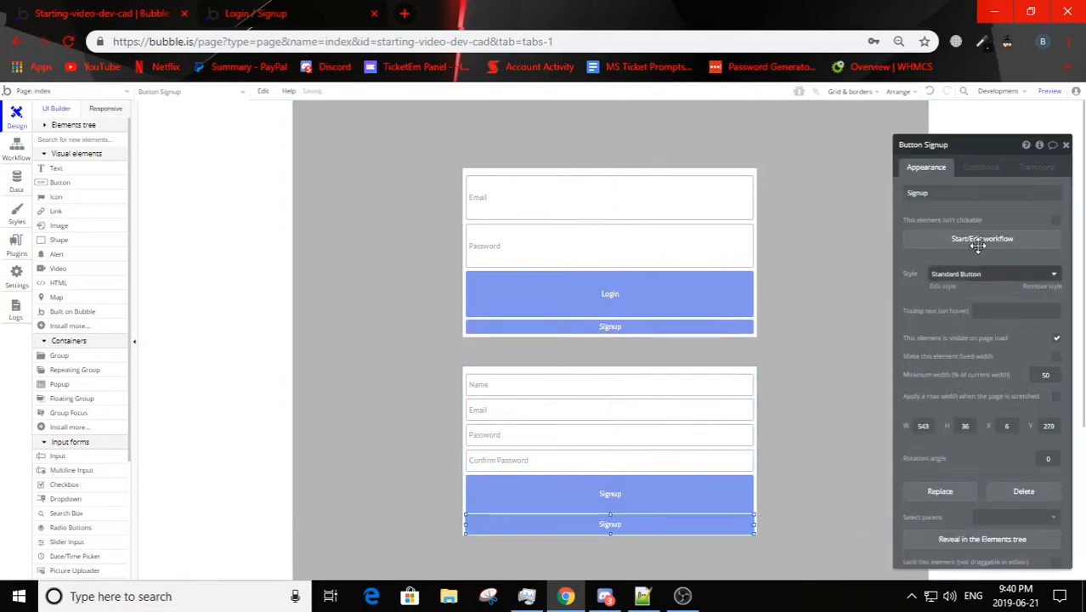
Step: Change the caption of the thin button at the bottom of the signup form to Login
double_click(939, 194)
text(Logi)
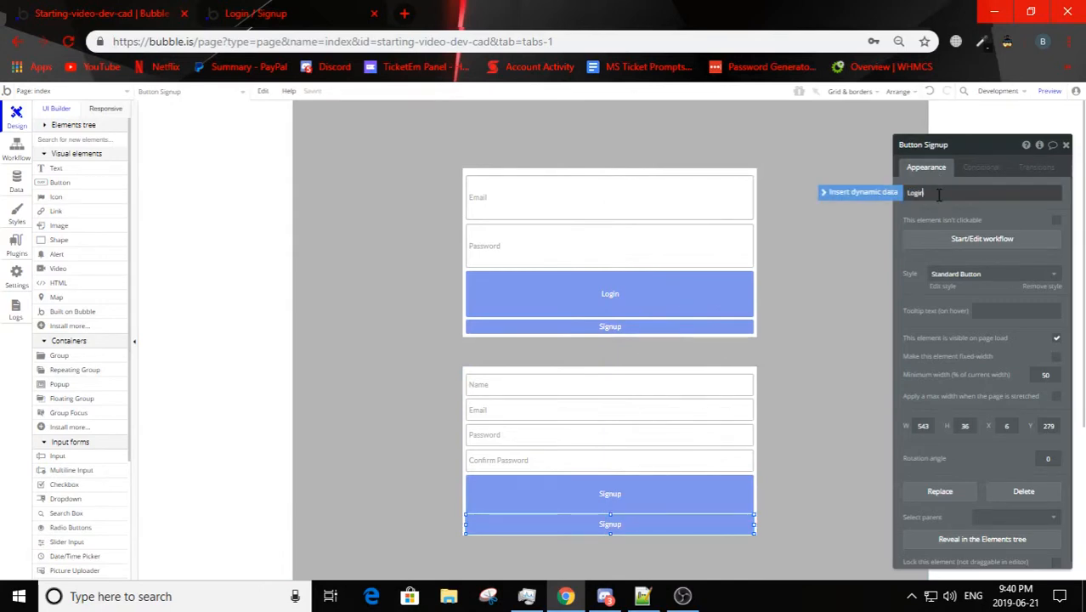
text(n)
click(778, 391)
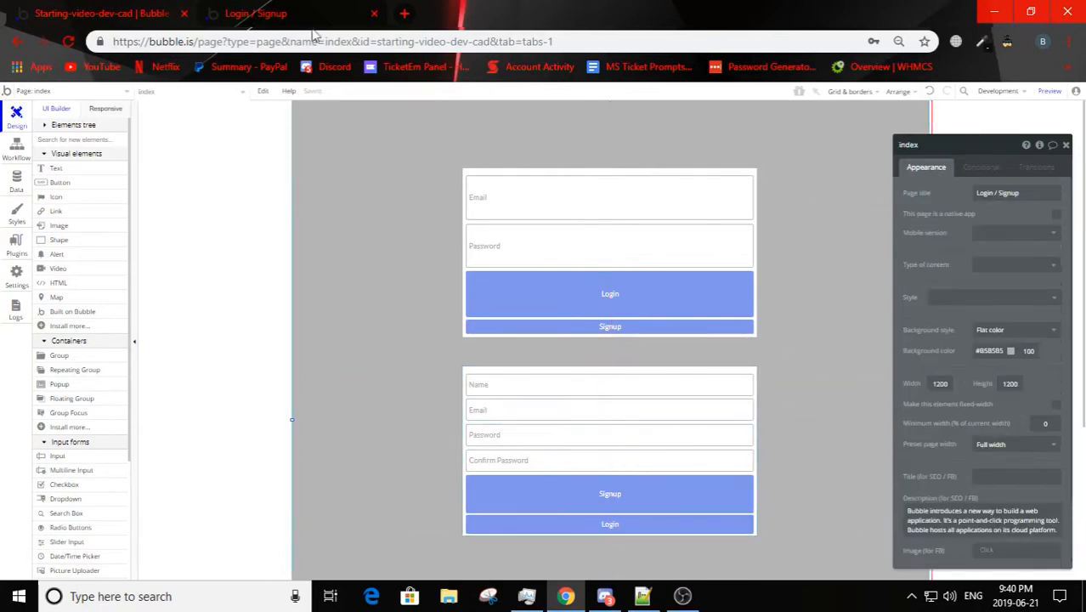
Step: Reload the preview page, decline saving the password and check the thin buttons under both forms
click(255, 13)
click(504, 92)
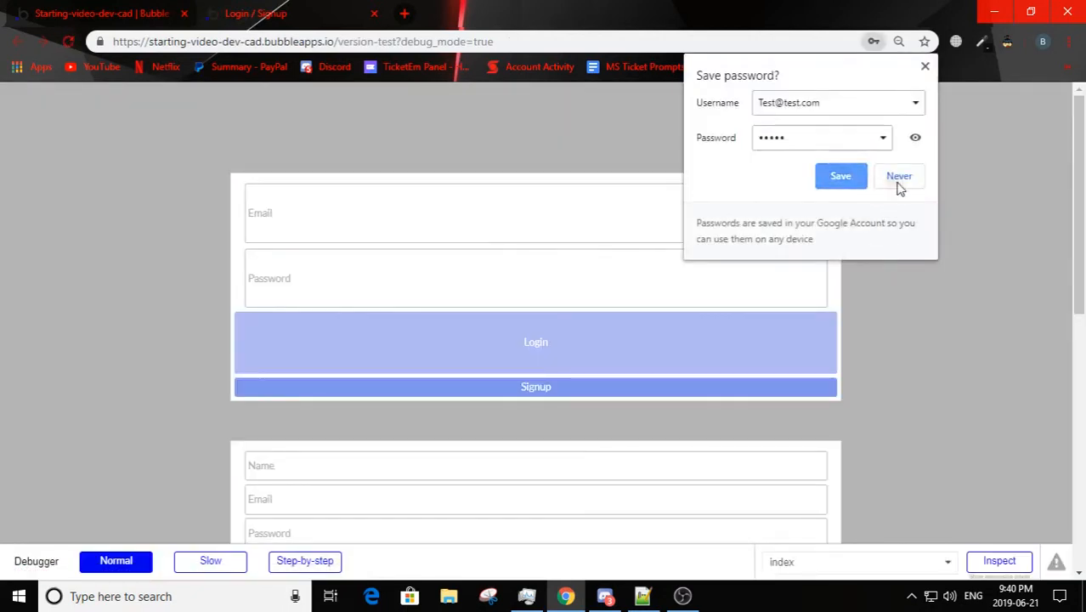
click(898, 181)
click(573, 391)
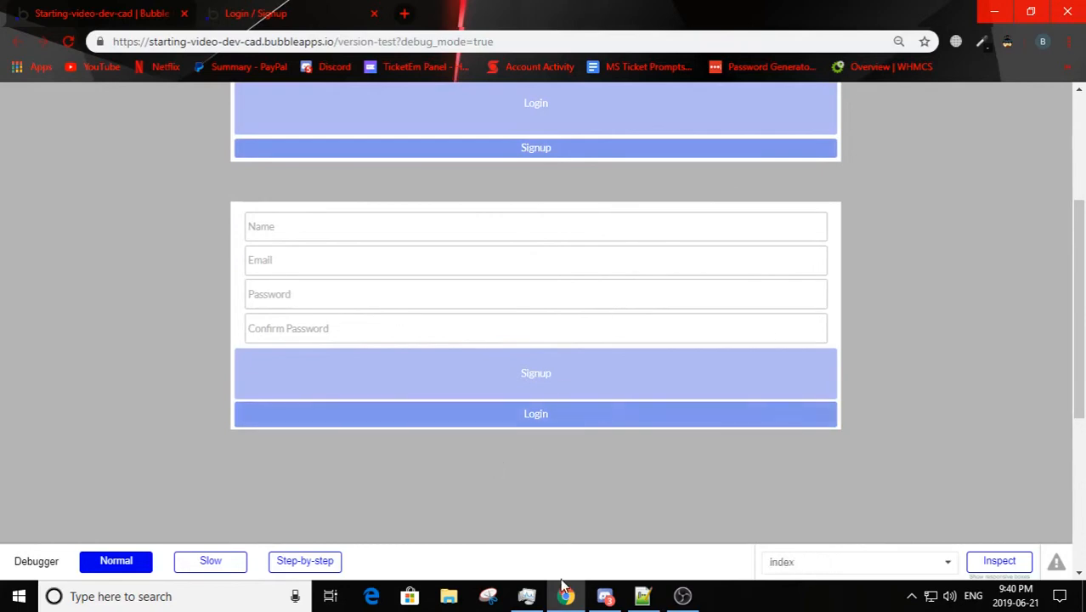
click(461, 393)
Step: In the editor, create a click workflow for the login form's thin Signup button that hides the Login group
click(25, 12)
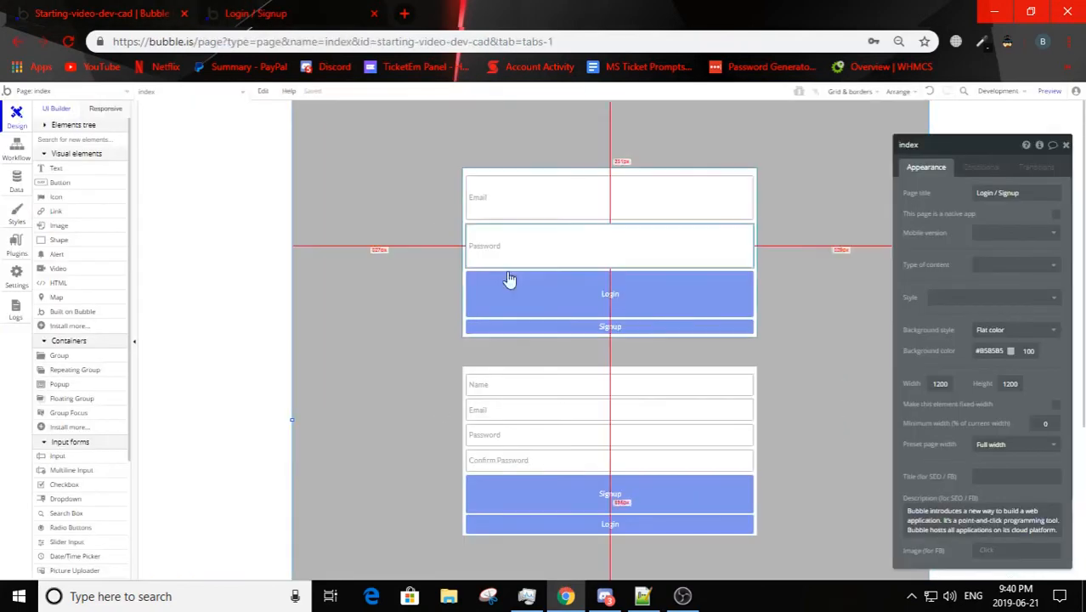
drag(962, 137, 928, 120)
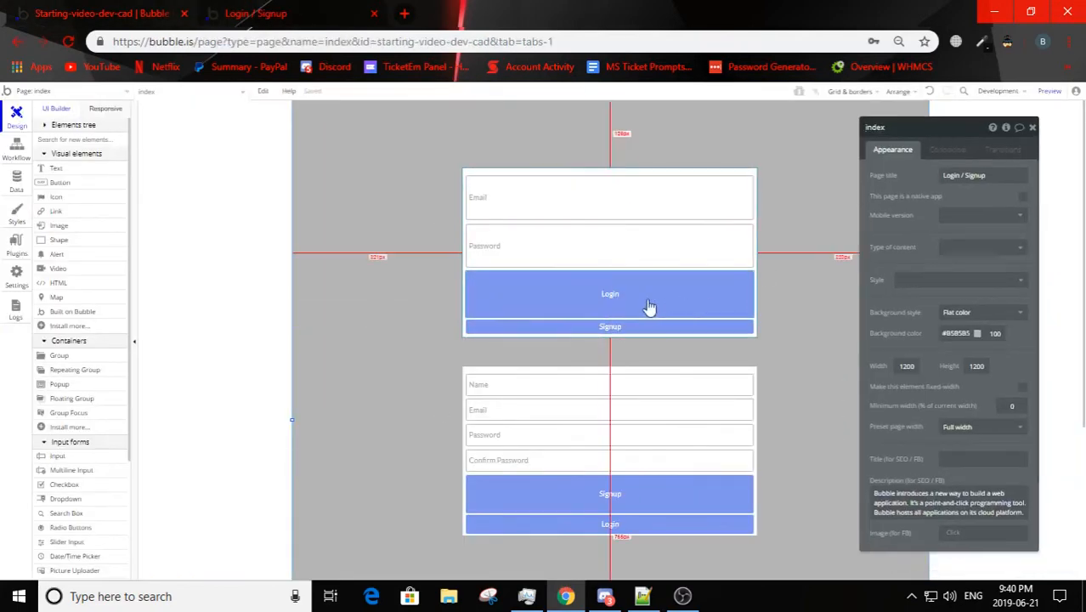
click(591, 330)
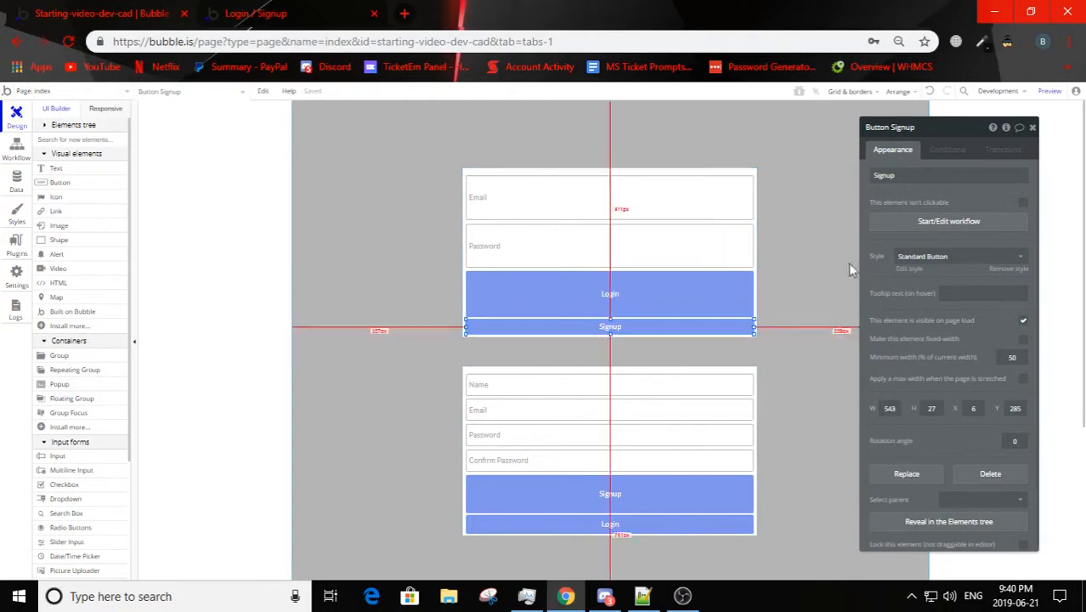
click(933, 222)
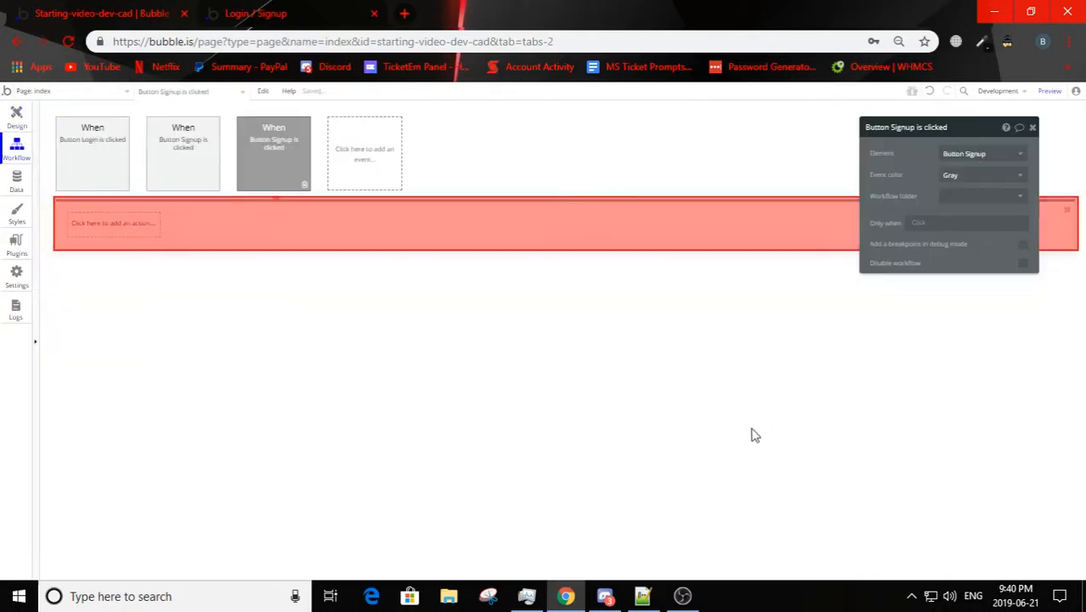
click(102, 223)
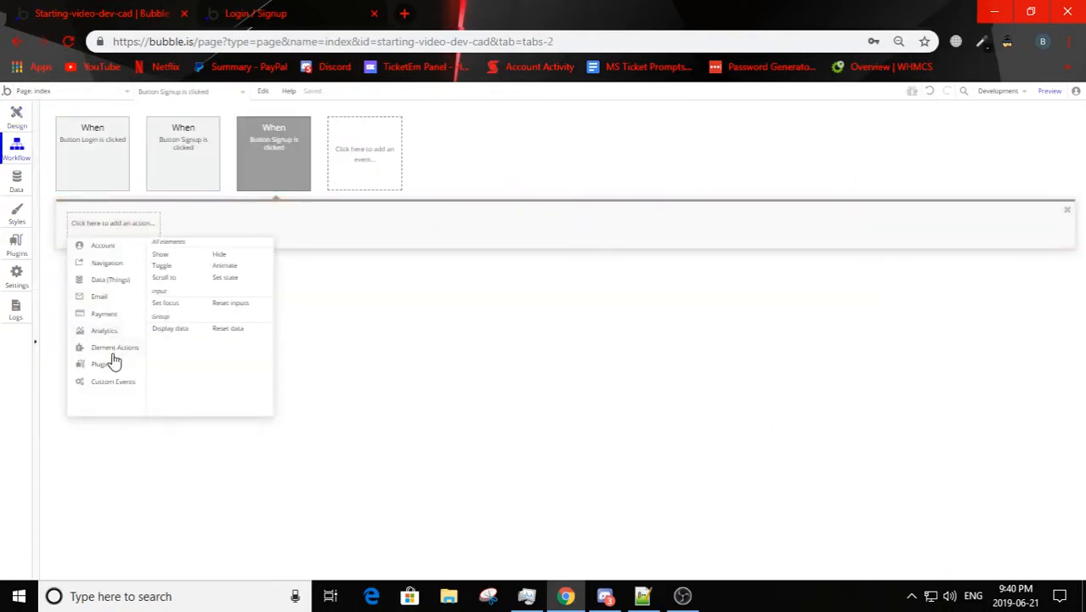
click(220, 255)
click(966, 163)
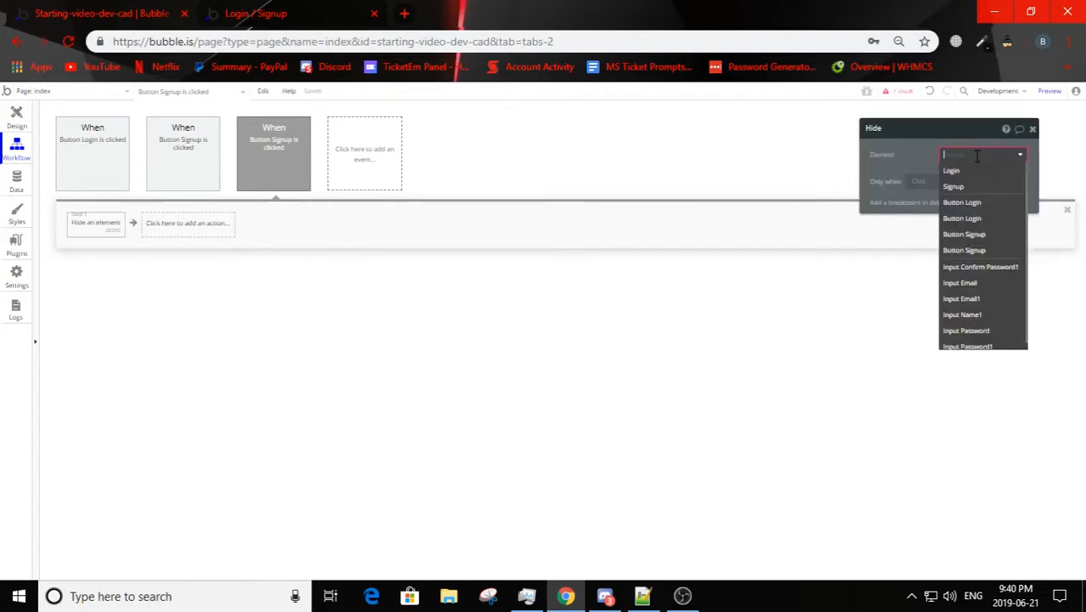
click(969, 171)
Step: Add a second action to the Signup button's workflow that shows the Signup group
click(145, 225)
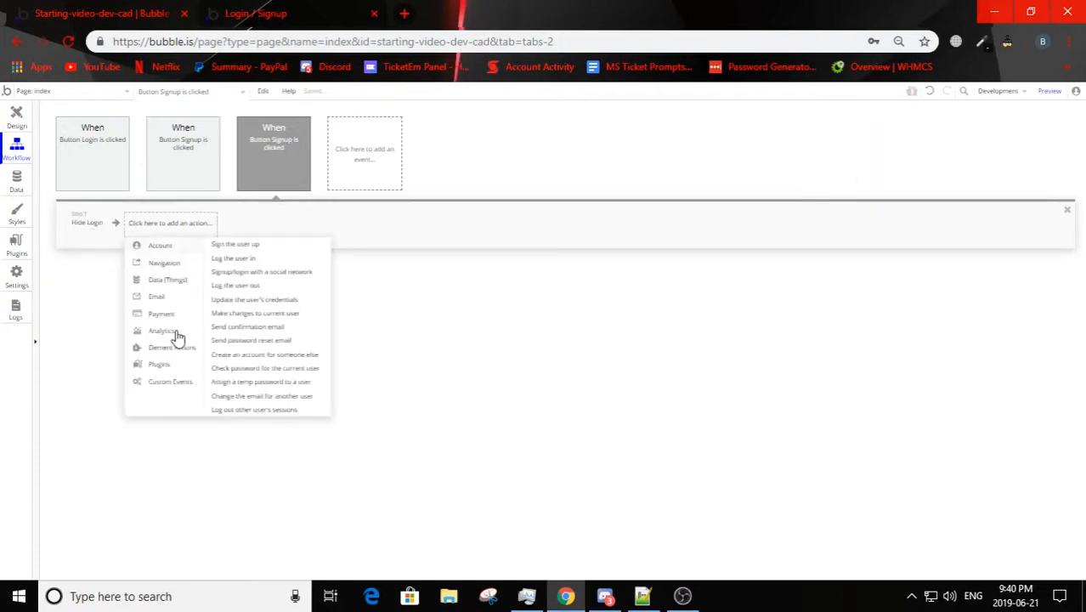
mouse_move(175, 351)
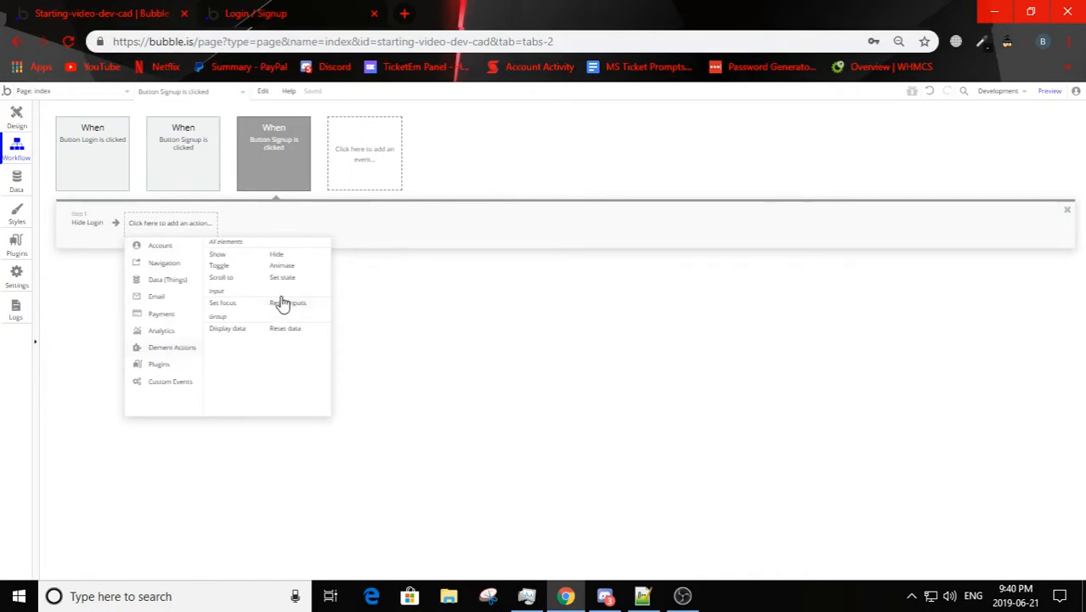
click(218, 254)
click(984, 155)
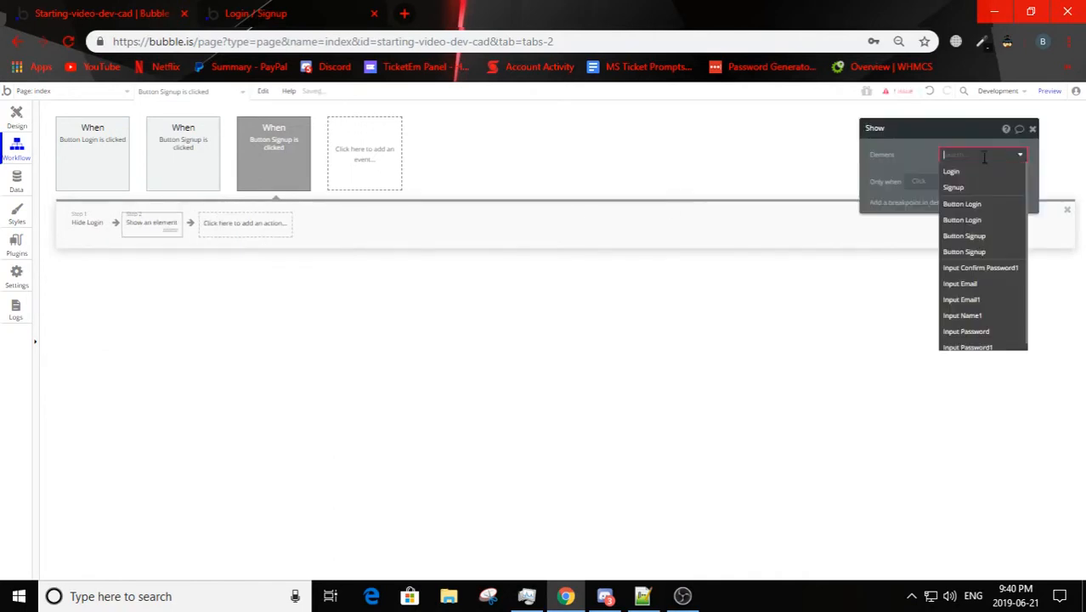
click(960, 187)
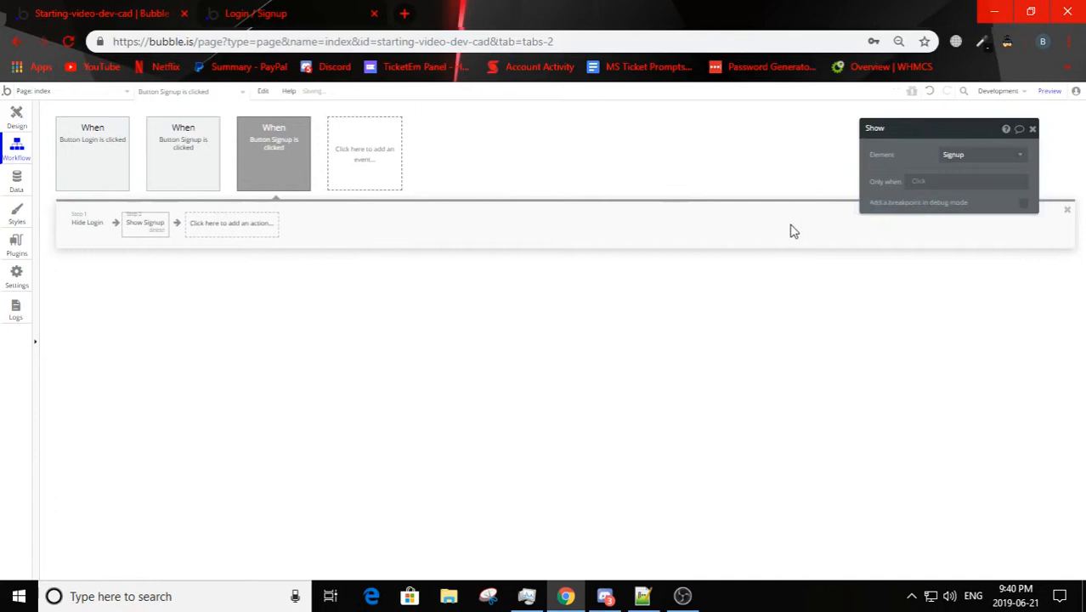
Step: Create a click workflow for the signup form's thin Login button that hides the Signup group
click(213, 22)
click(140, 9)
click(10, 127)
click(582, 523)
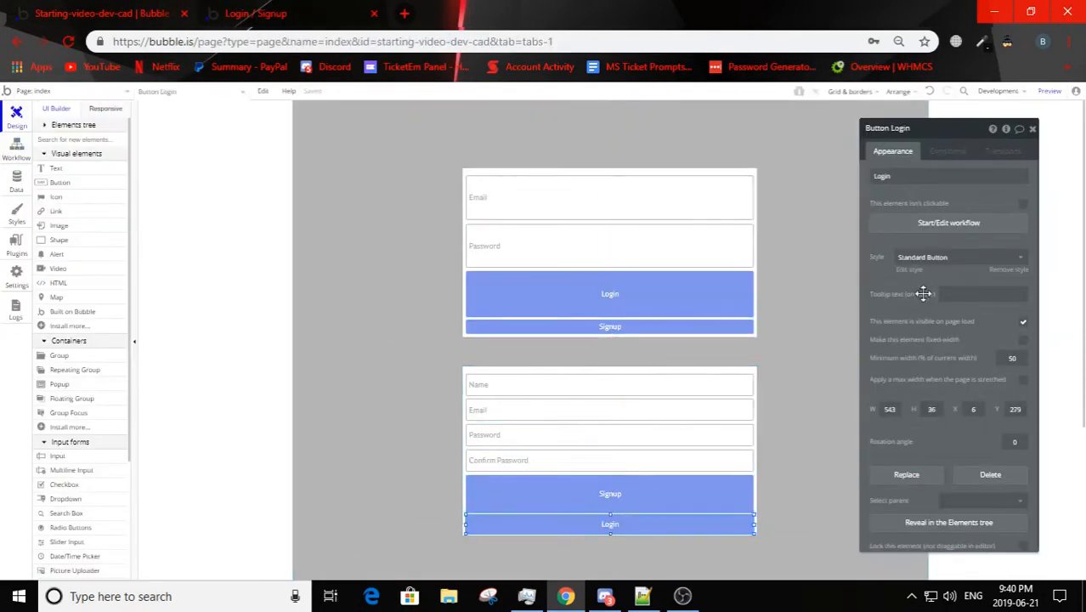
click(951, 225)
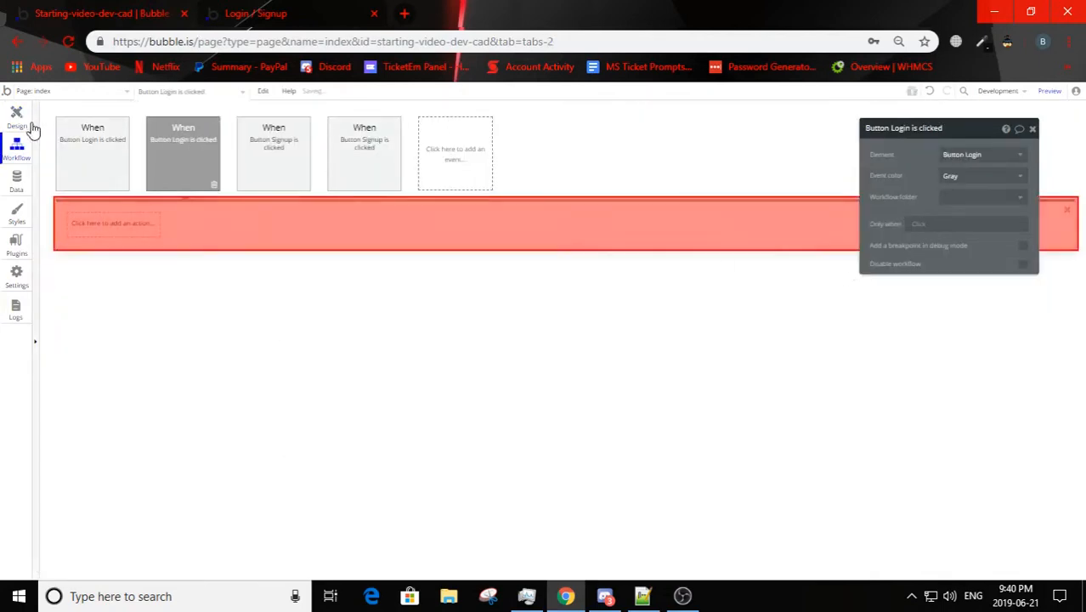
click(119, 224)
mouse_move(124, 355)
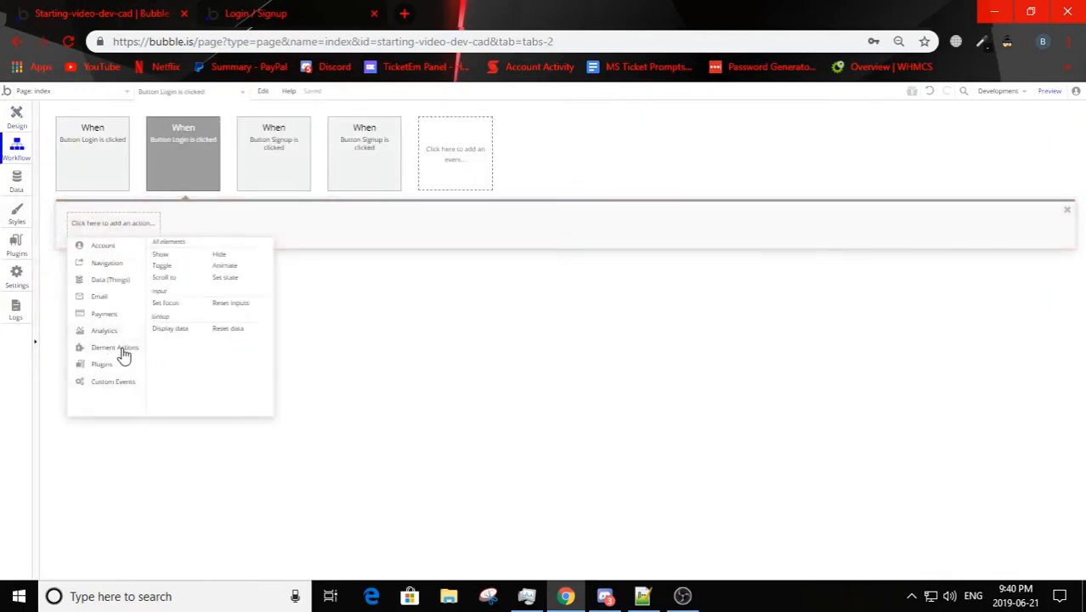
click(218, 255)
click(1022, 156)
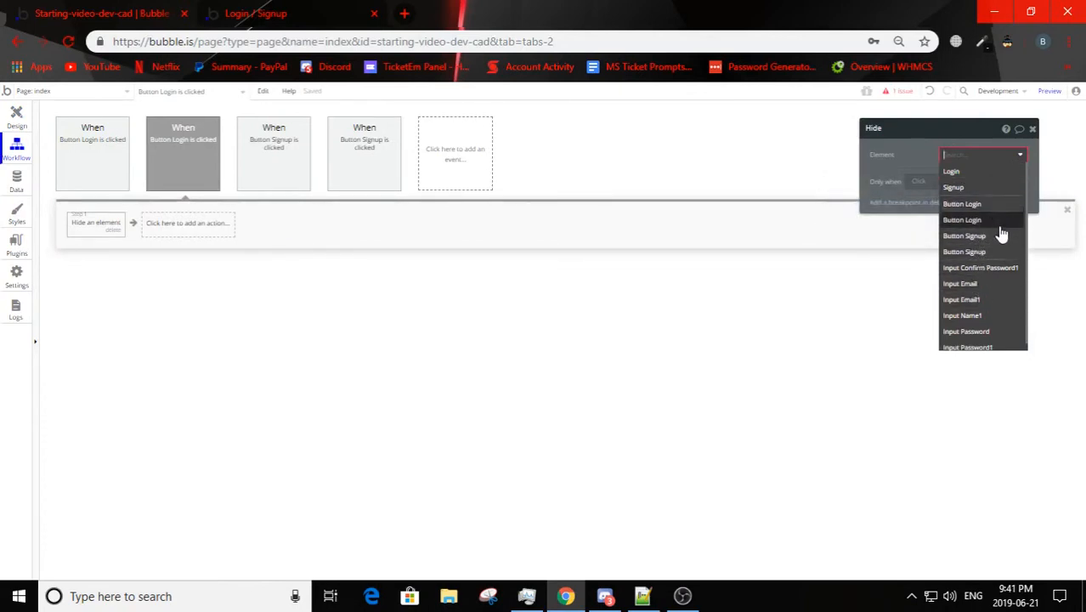
click(975, 188)
Step: Add a second action to the thin Login button's workflow that shows the Login group
click(182, 223)
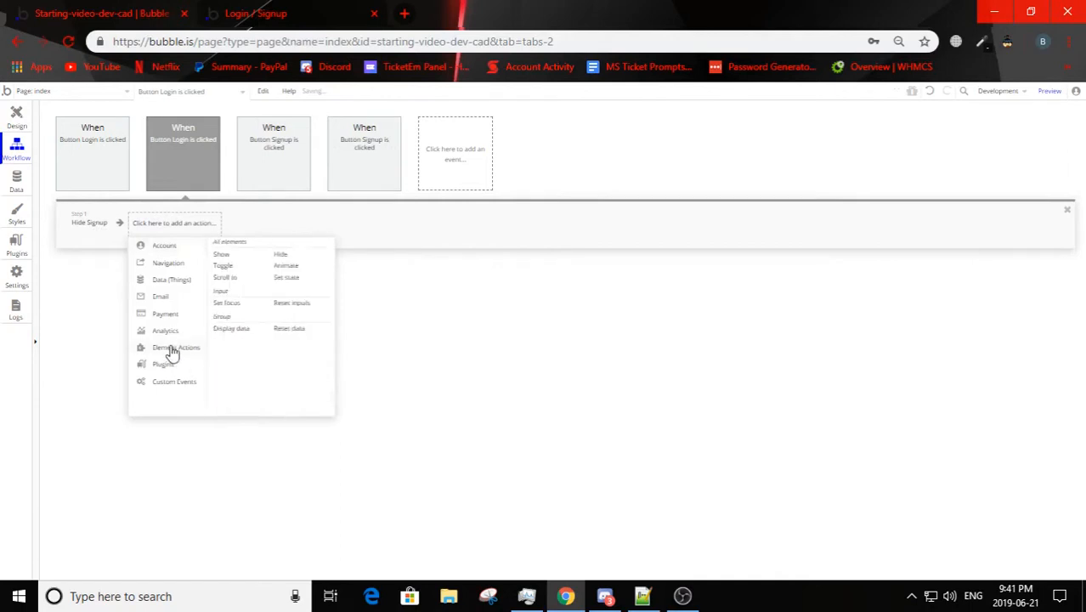
click(221, 254)
click(977, 154)
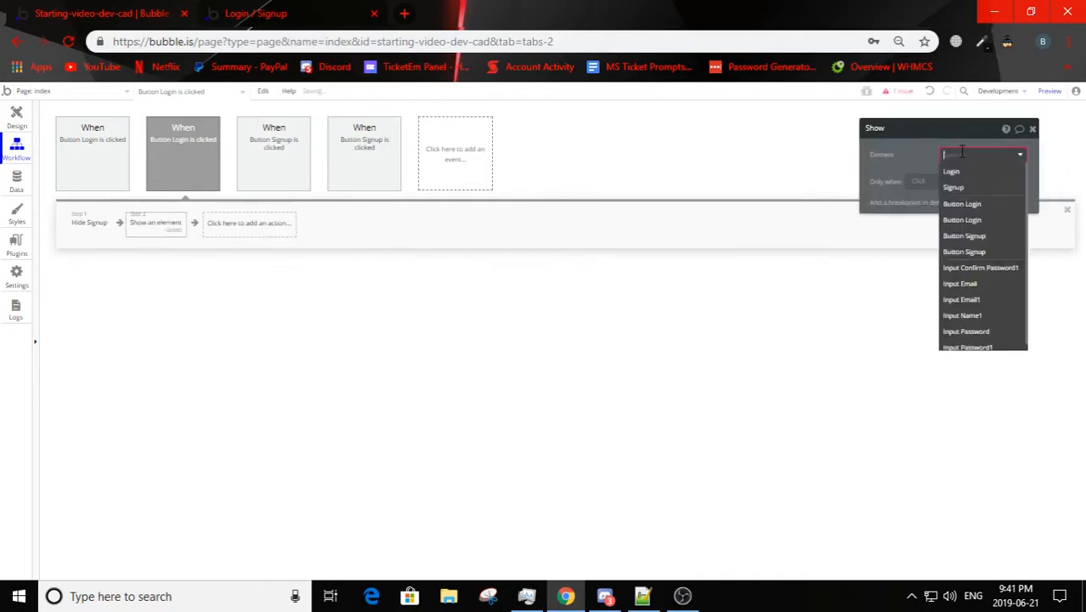
click(958, 177)
Step: Switch to the preview page and test hiding and showing the two forms with their thin Signup and Login buttons
click(8, 124)
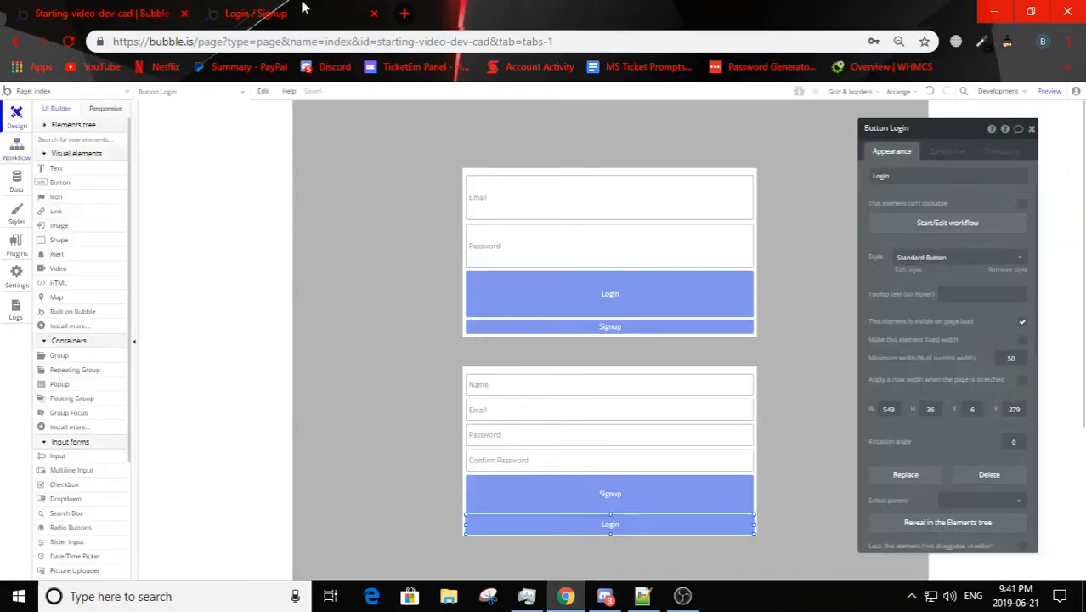
click(302, 7)
click(347, 102)
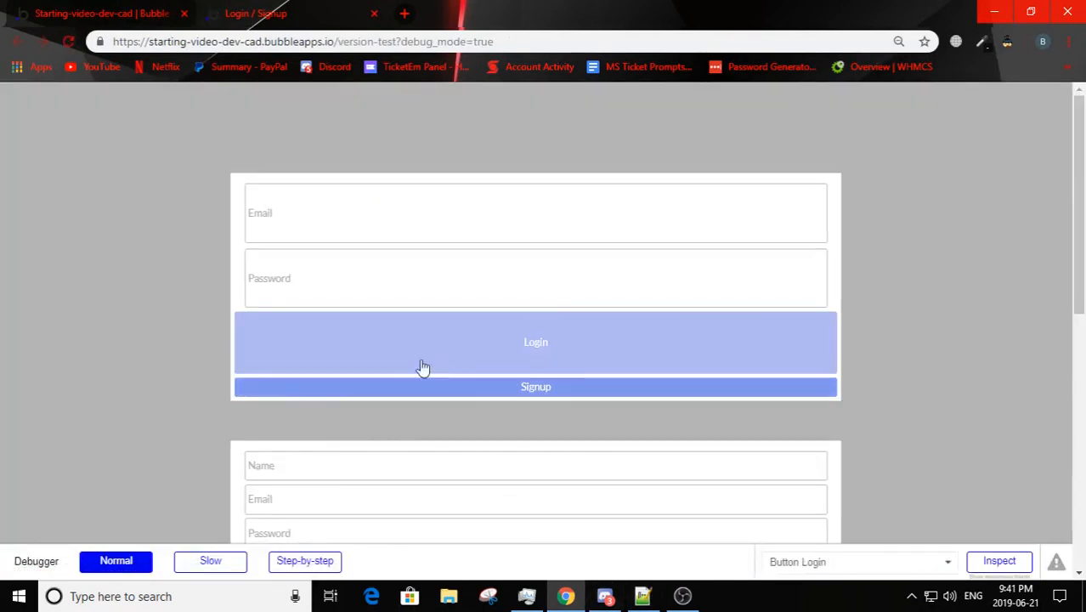
click(464, 385)
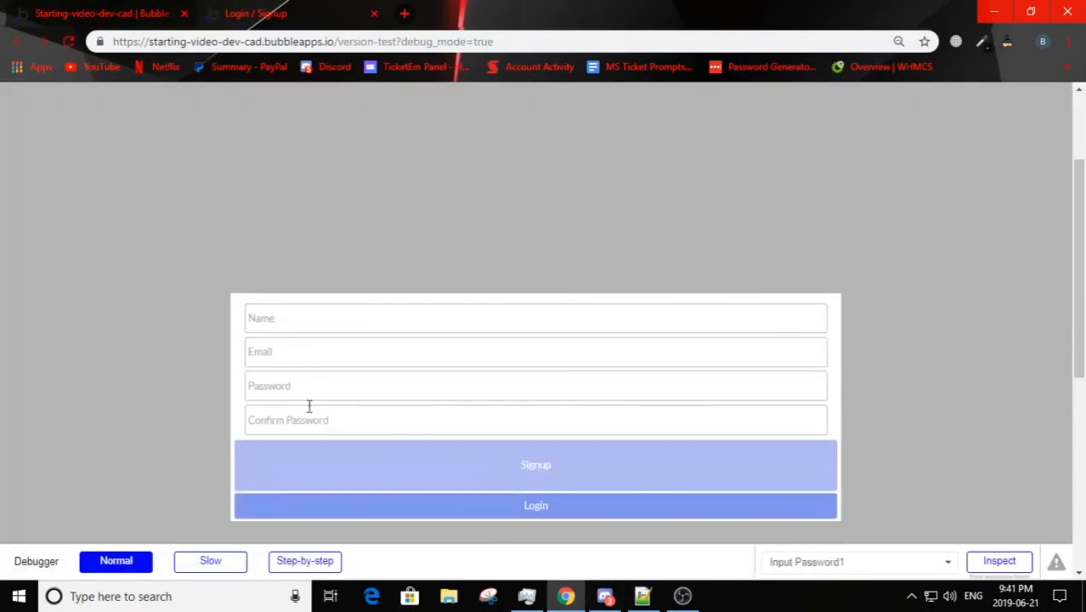
click(511, 504)
click(536, 386)
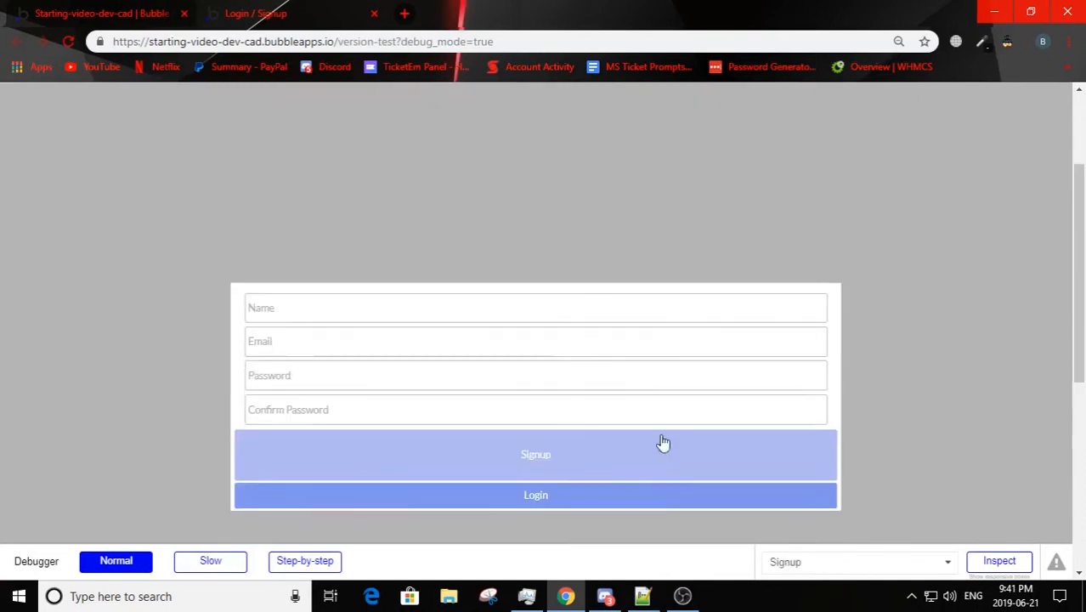
click(500, 391)
Step: In the editor, make the Signup group not visible on page load and place it over the Login group, centered horizontally
click(146, 10)
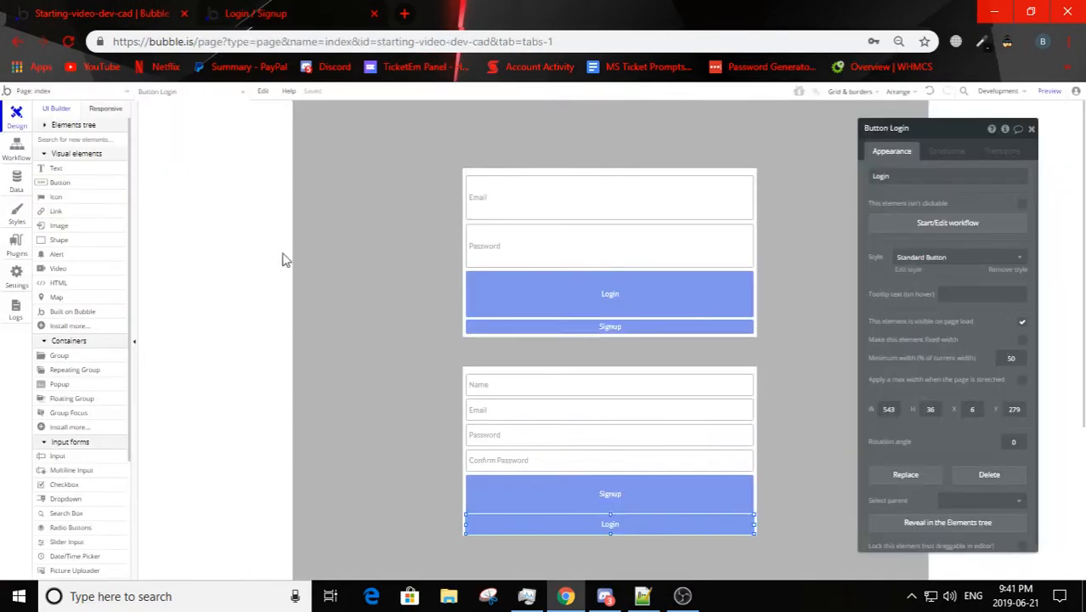
click(499, 270)
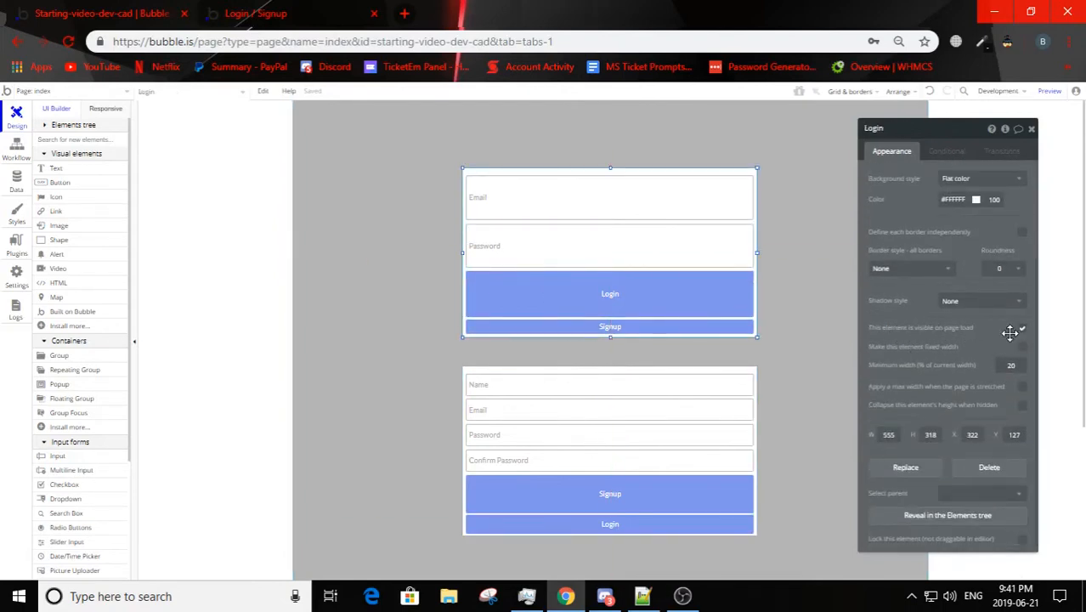
click(662, 371)
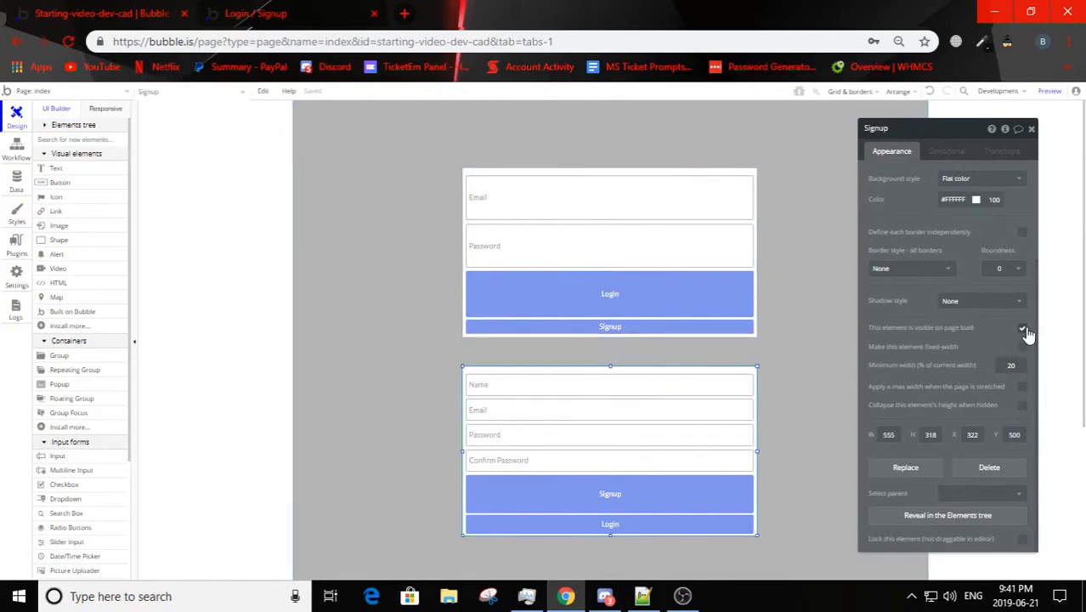
drag(713, 367, 764, 170)
right_click(786, 173)
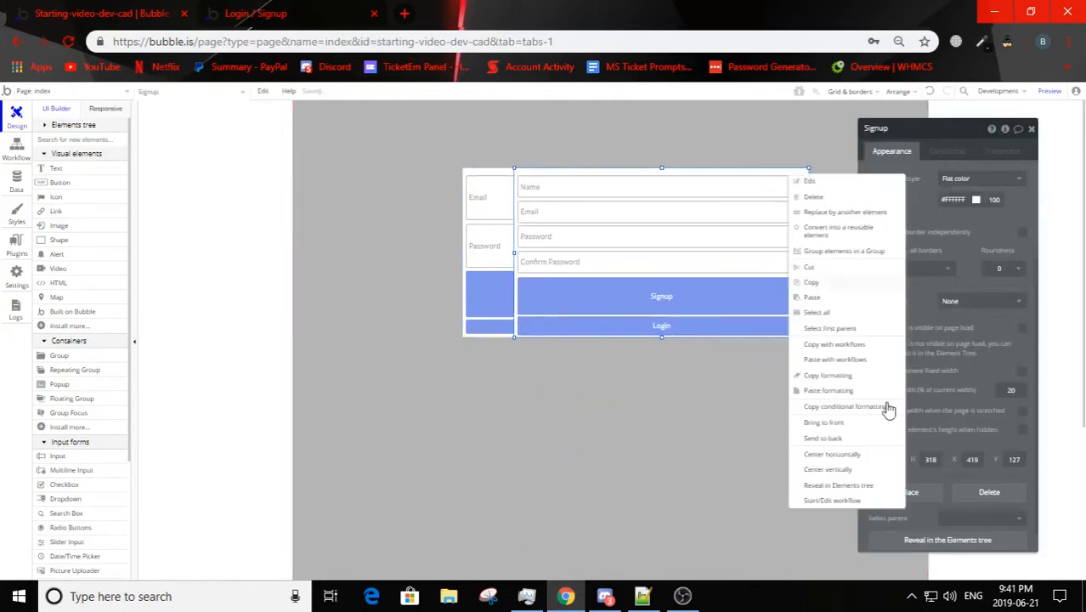
click(845, 460)
click(808, 449)
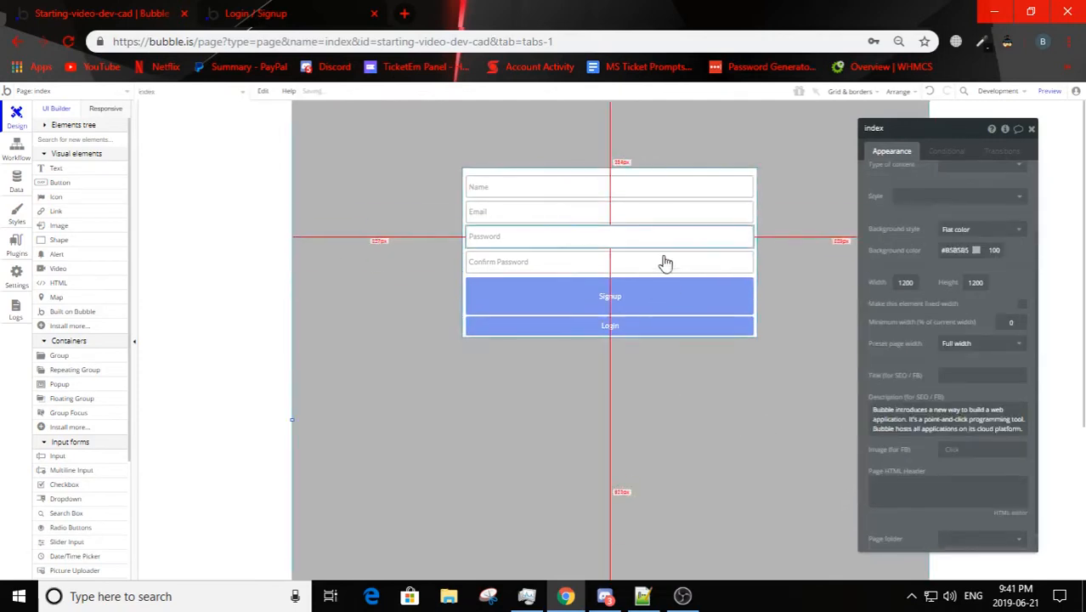
Step: Reload the preview page and switch repeatedly between the overlaid login and signup forms with their thin buttons
click(279, 16)
key(F5)
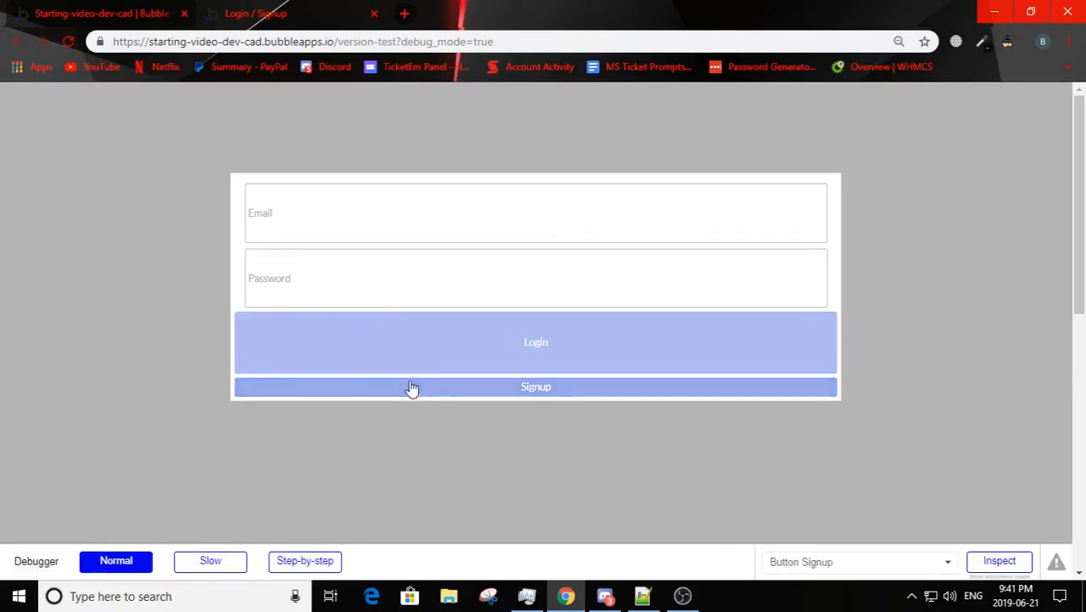
click(512, 391)
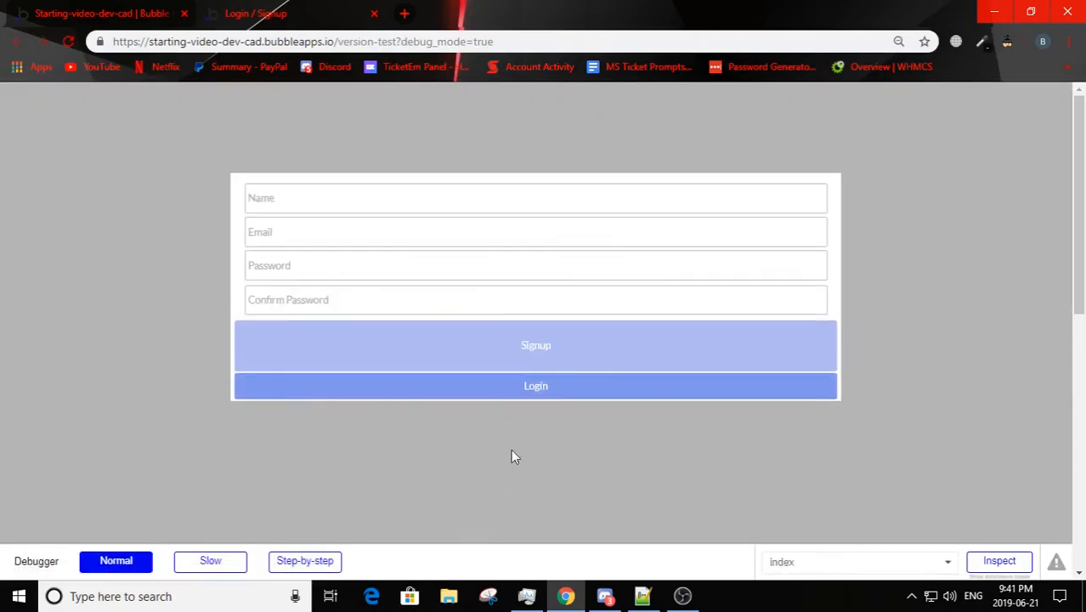
click(558, 390)
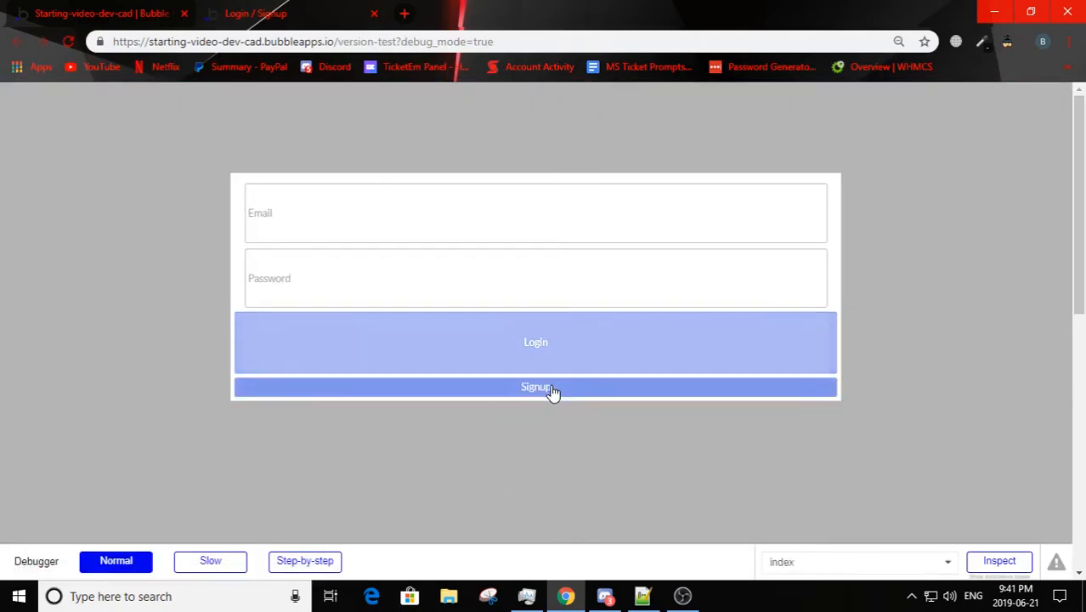
click(553, 389)
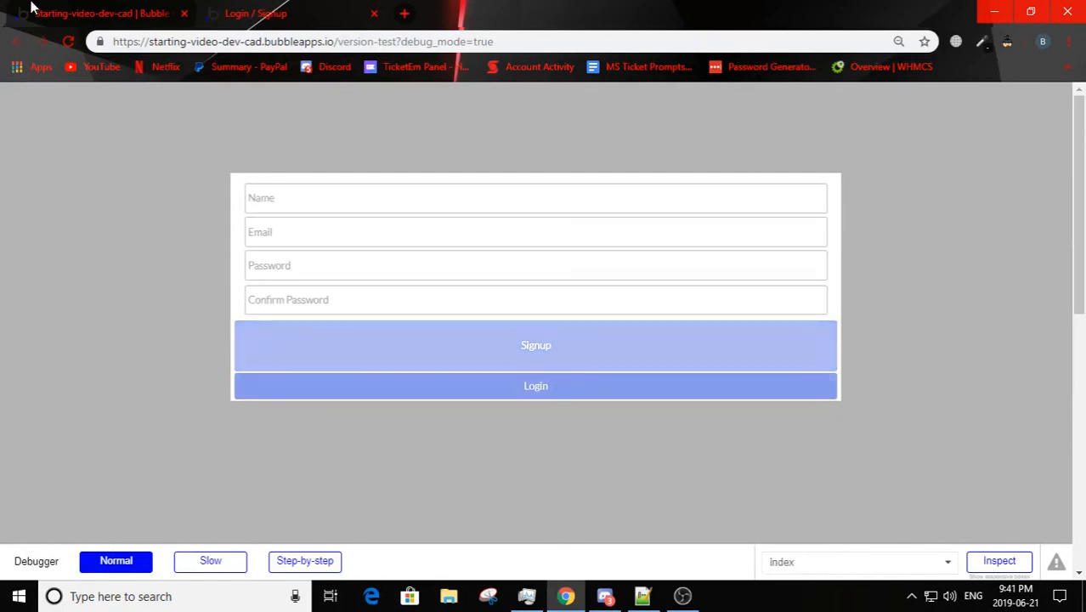
click(361, 389)
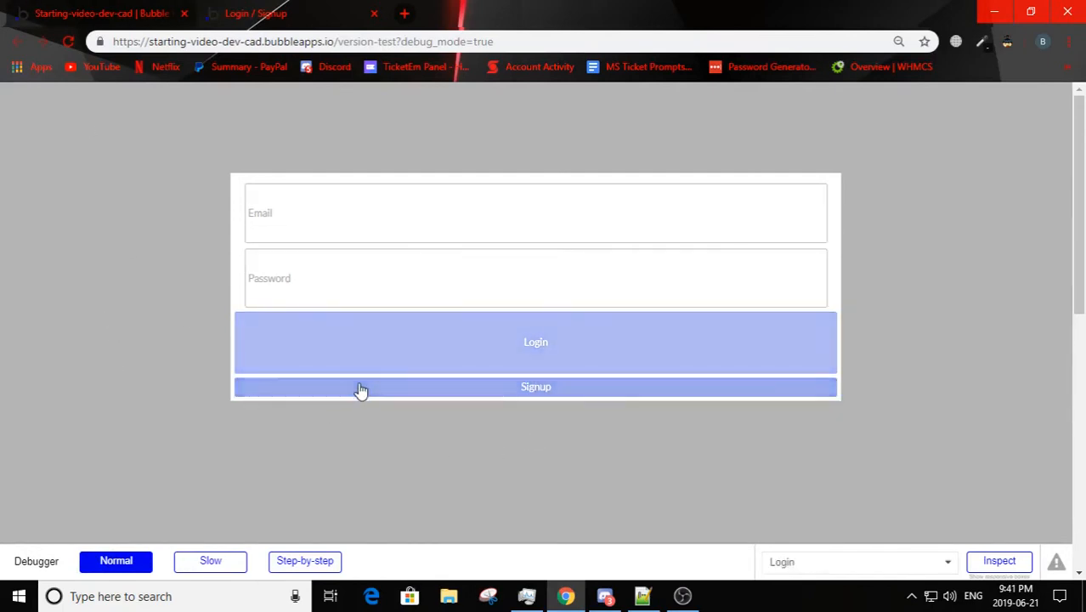
click(362, 388)
click(361, 388)
click(361, 388)
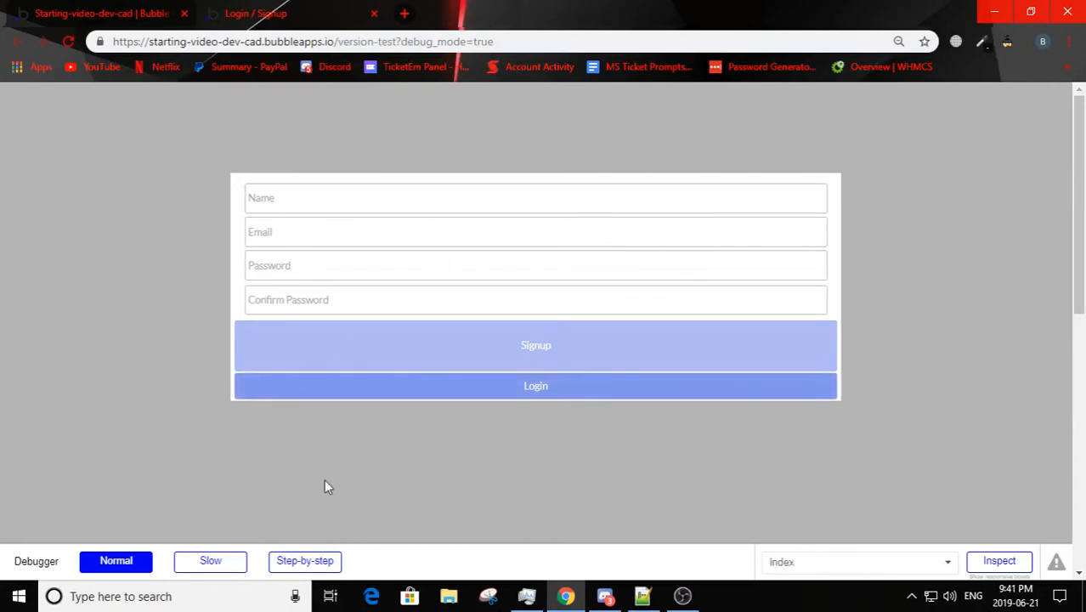
click(354, 390)
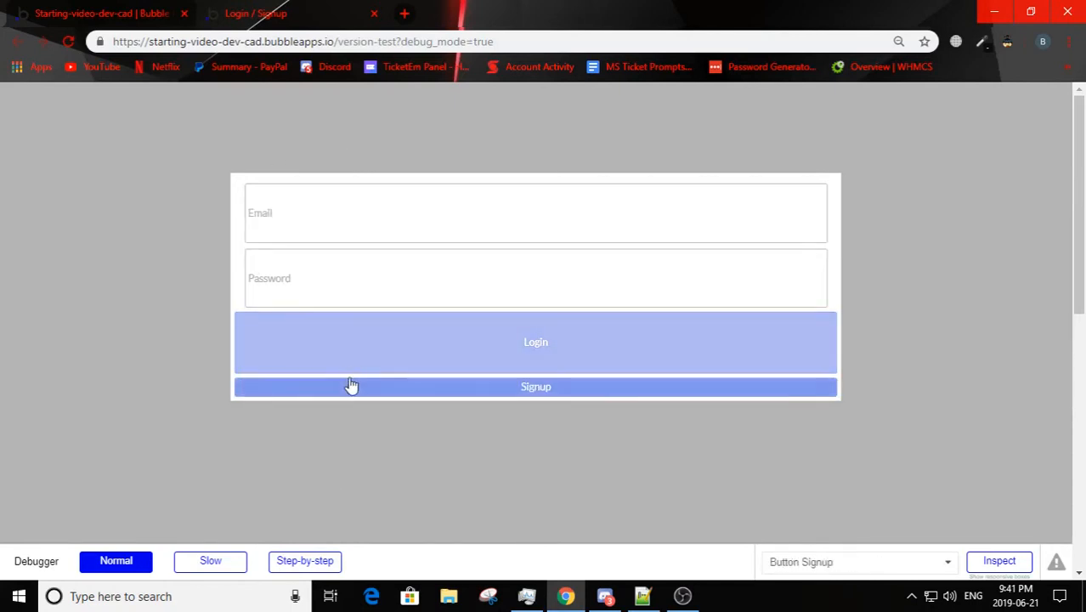
click(353, 389)
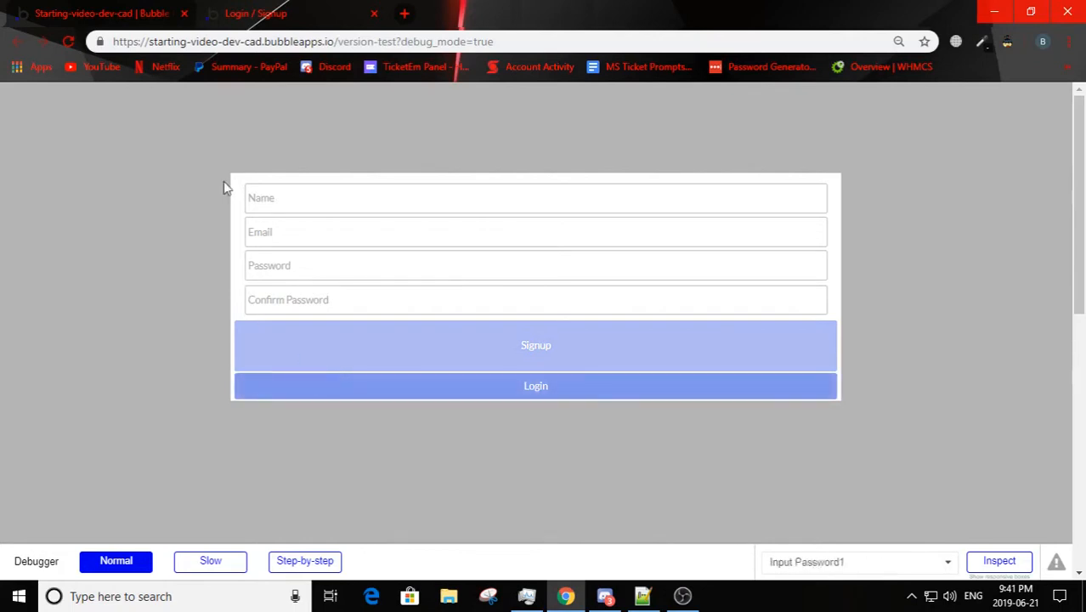
Step: In the editor, add an alert element above the forms and have it positioned at the top of the page
click(153, 14)
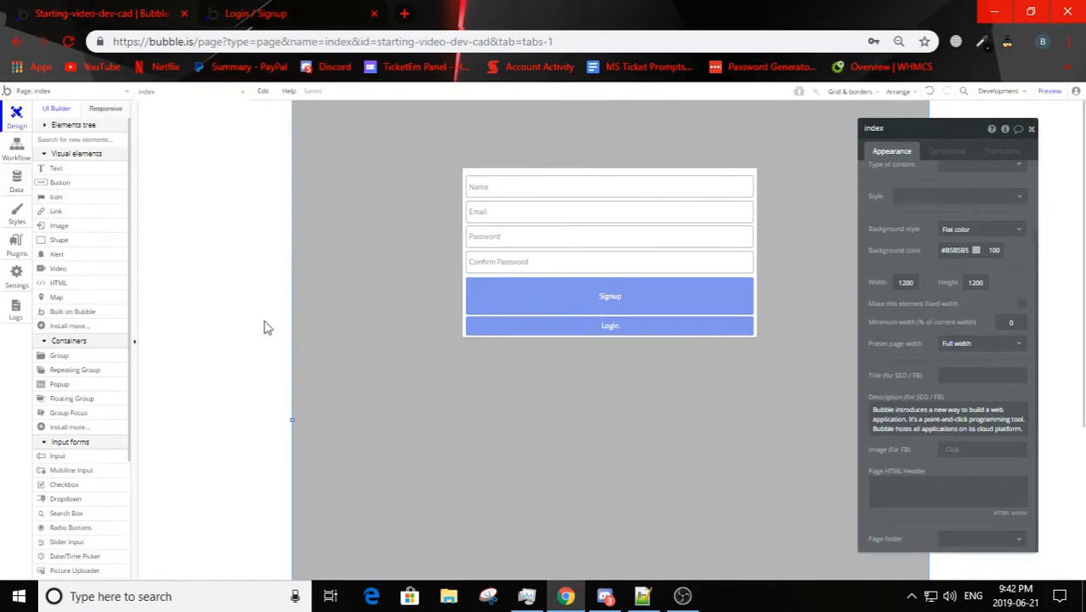
click(56, 254)
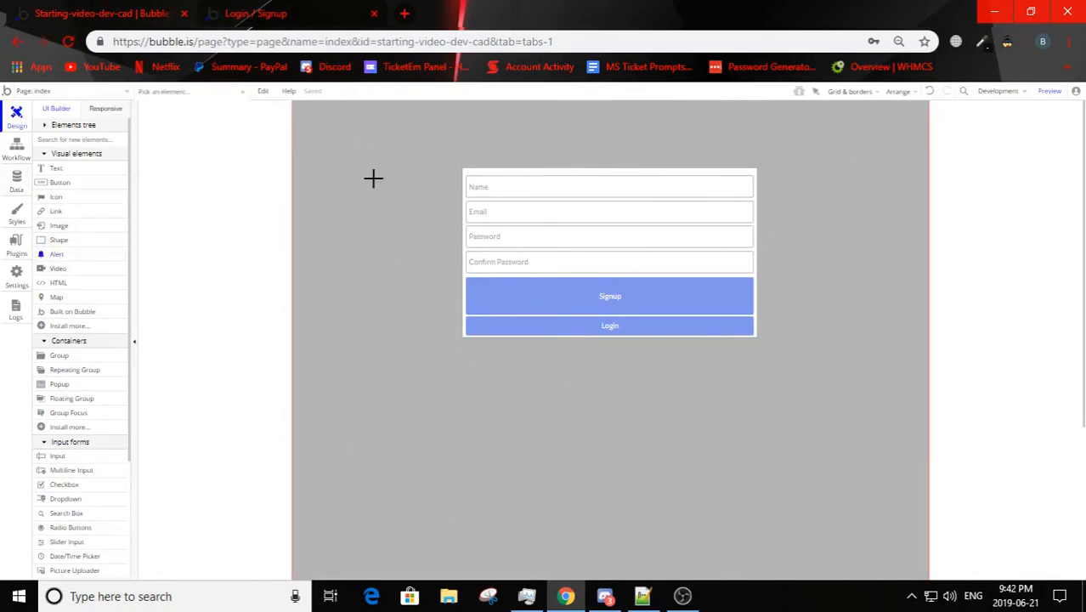
click(359, 114)
click(968, 253)
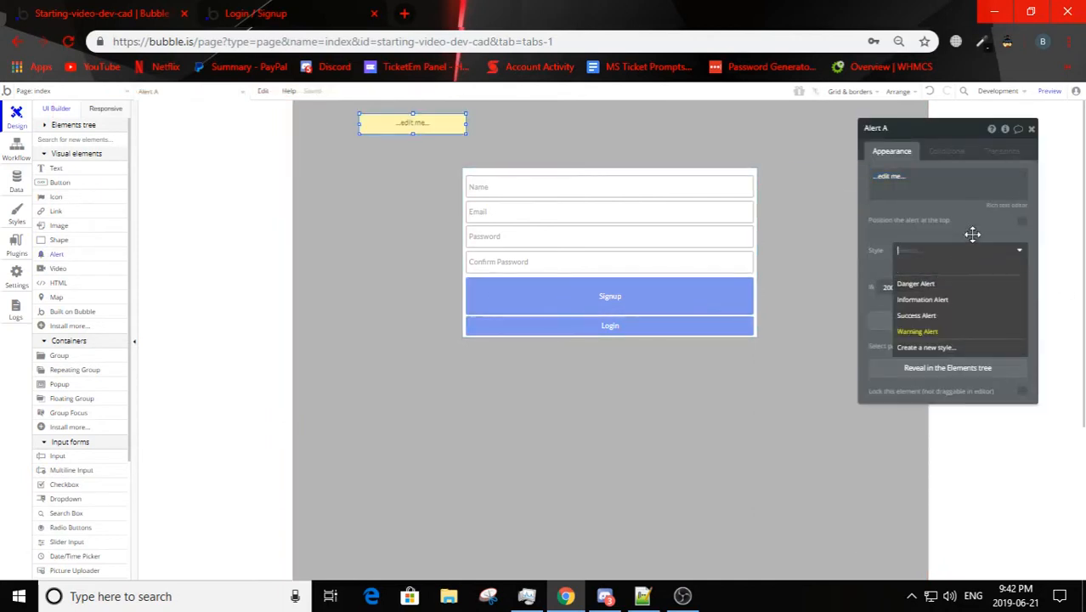
click(1025, 226)
click(1024, 226)
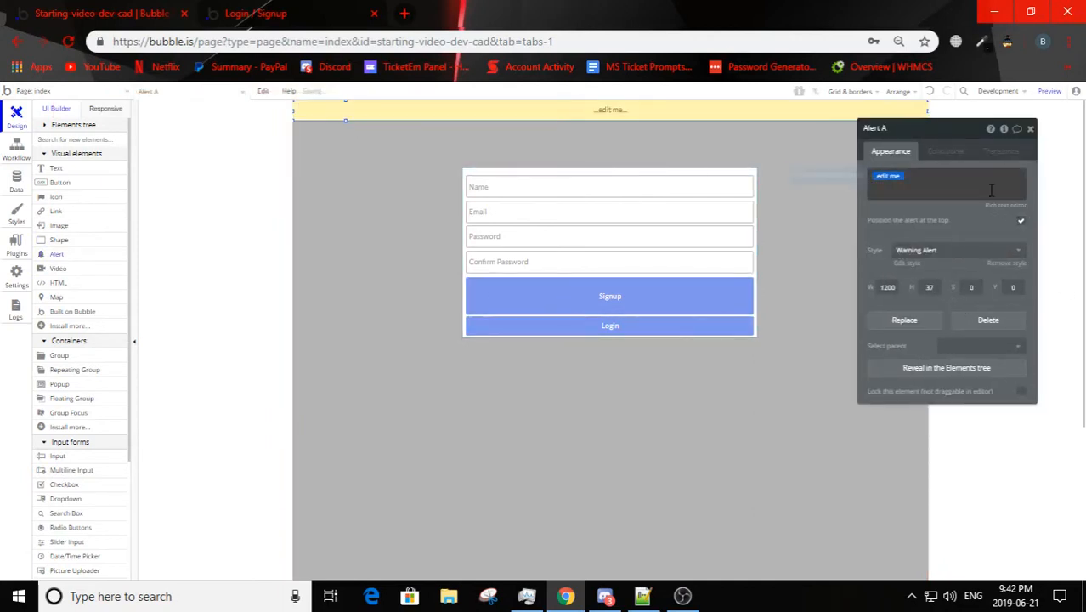
Step: Set the alert's text to "Signed Up!" and its style to Success Alert
text(s)
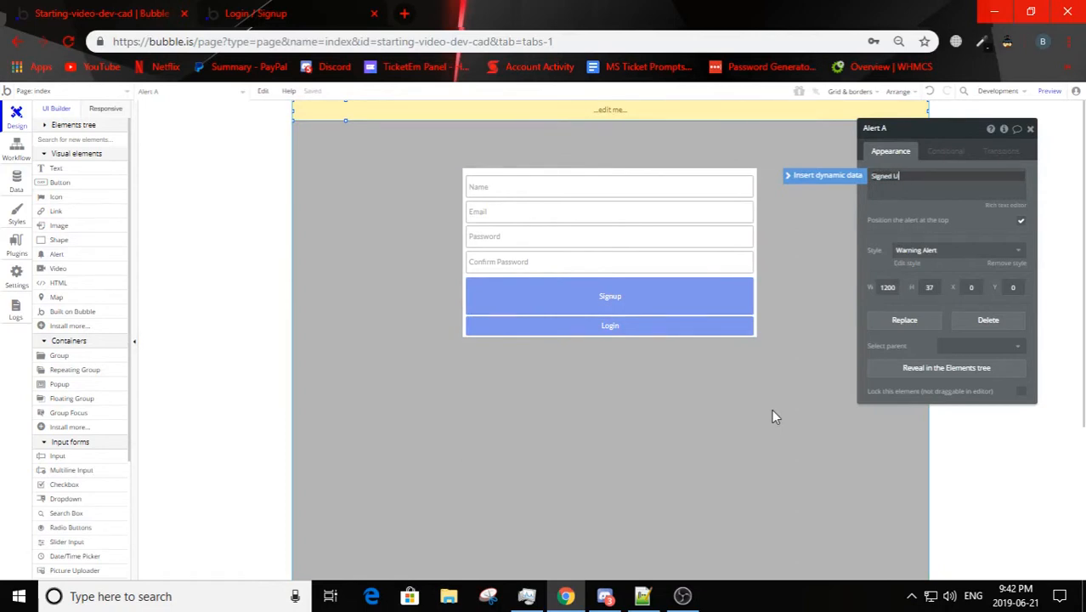
text(igned Up!)
click(875, 225)
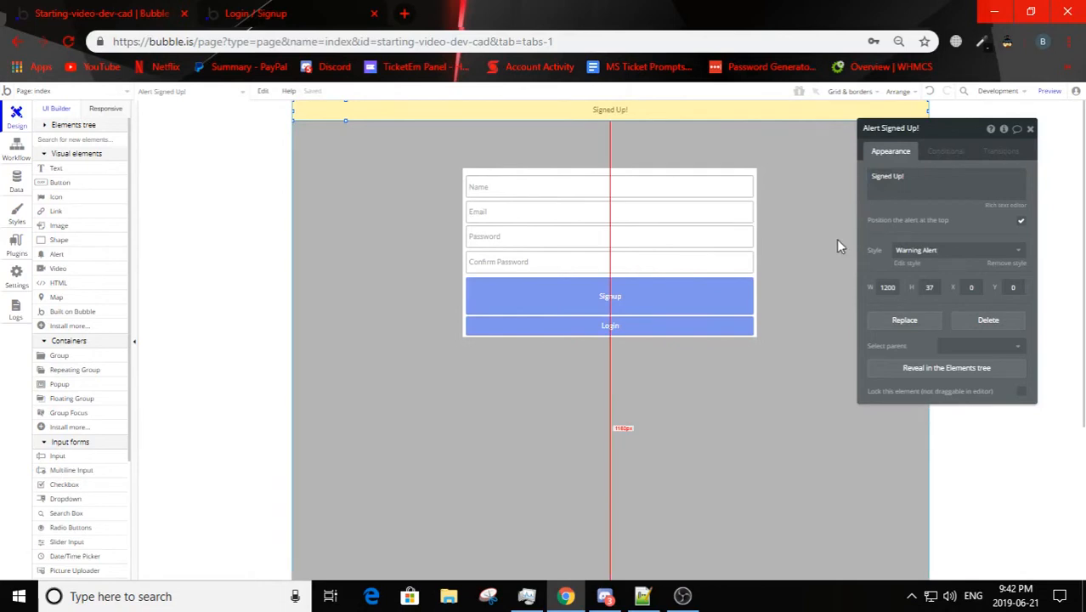
click(933, 252)
click(939, 313)
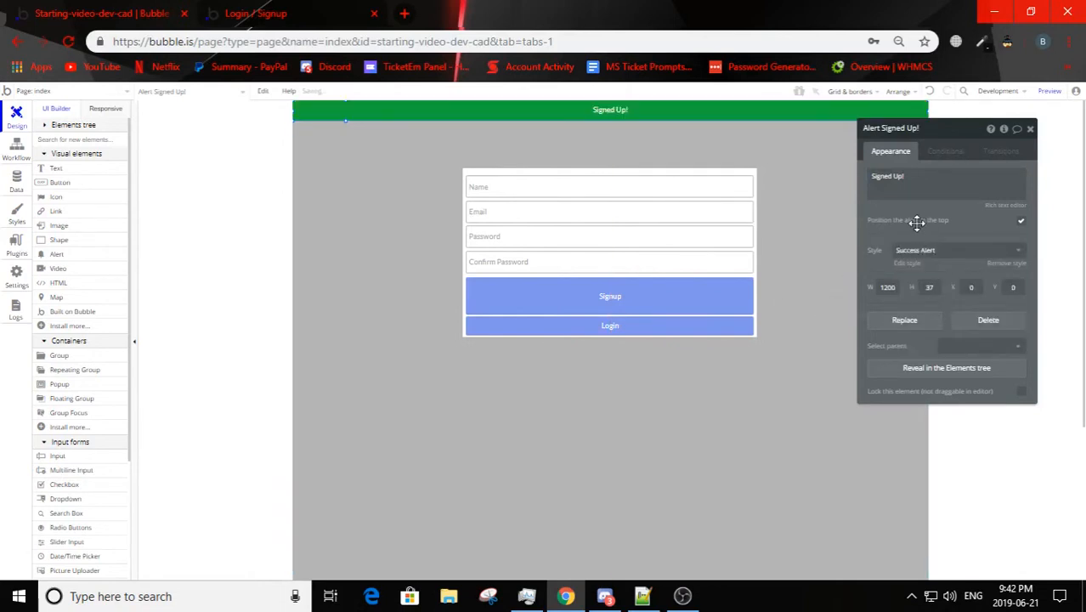
drag(917, 222, 962, 248)
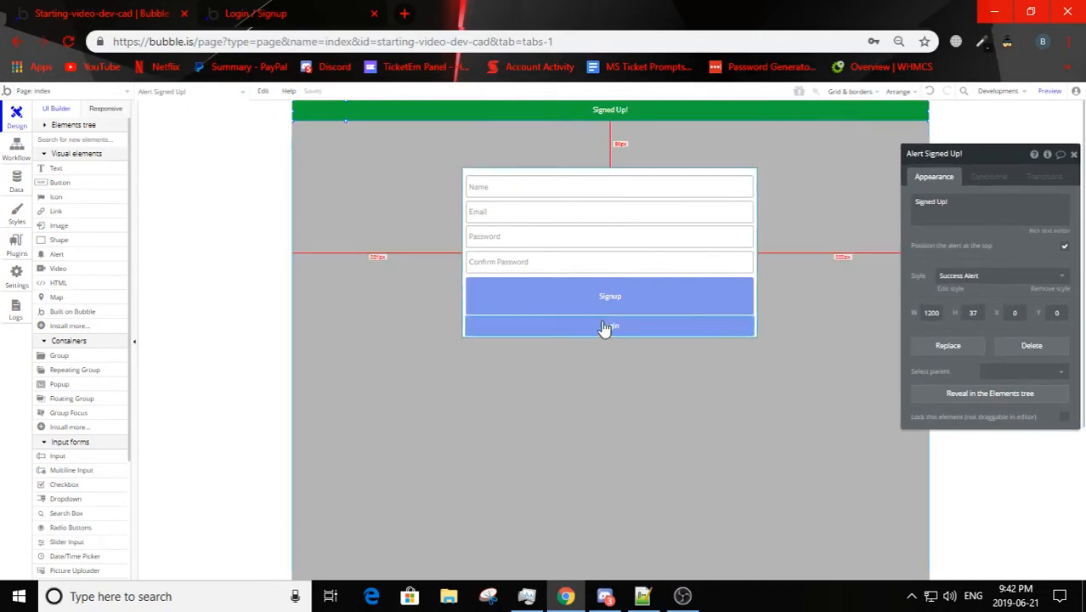
Step: In the signup workflow, add a Show message action for Alert Signed Up! after the Sign the user up action
click(12, 150)
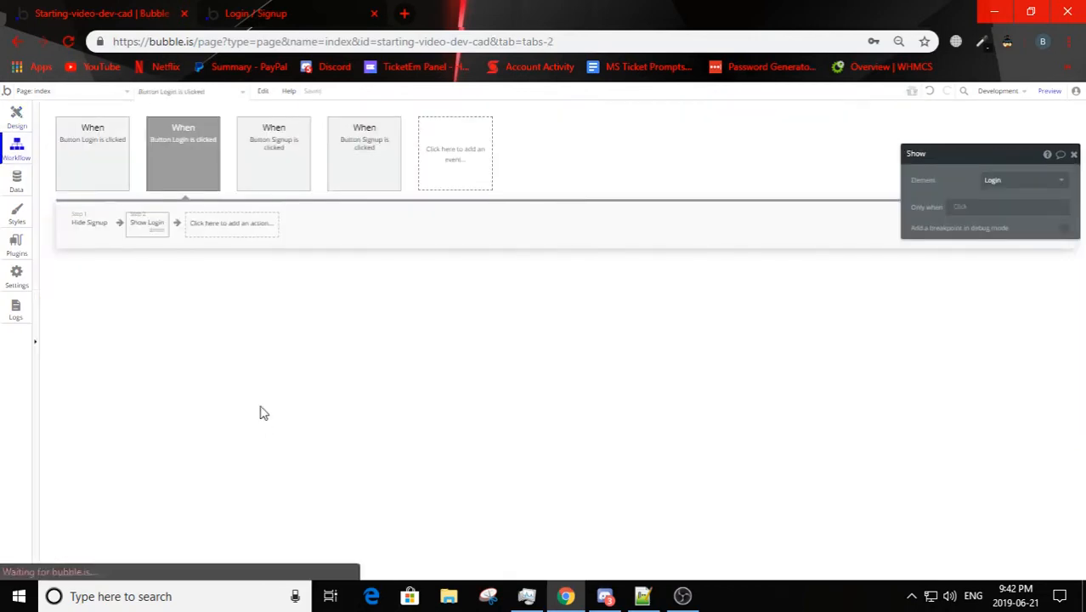
click(296, 141)
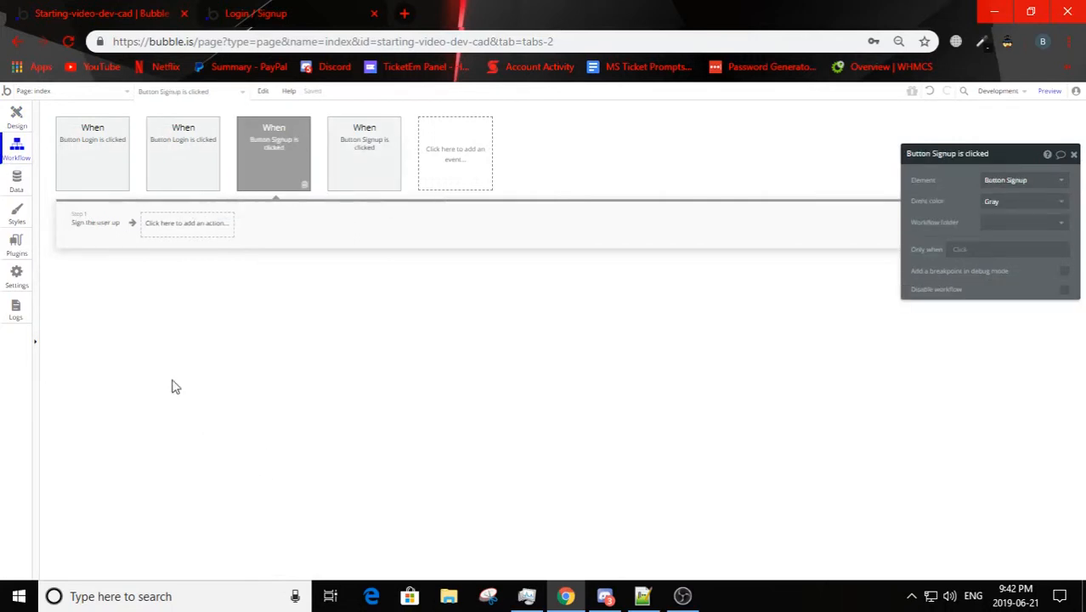
click(94, 225)
drag(966, 169, 853, 201)
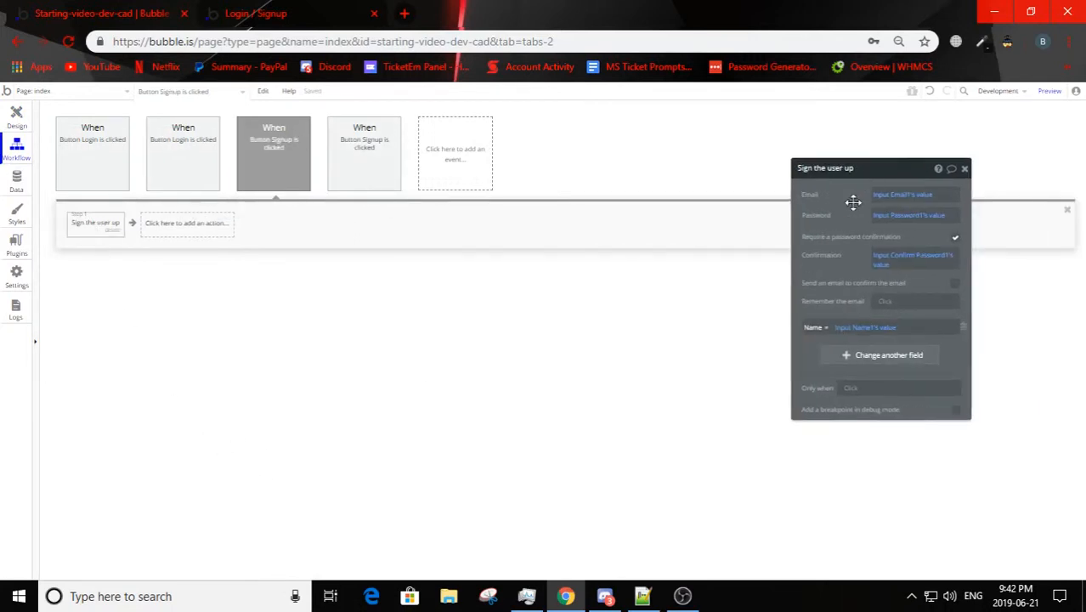
click(167, 221)
mouse_move(186, 384)
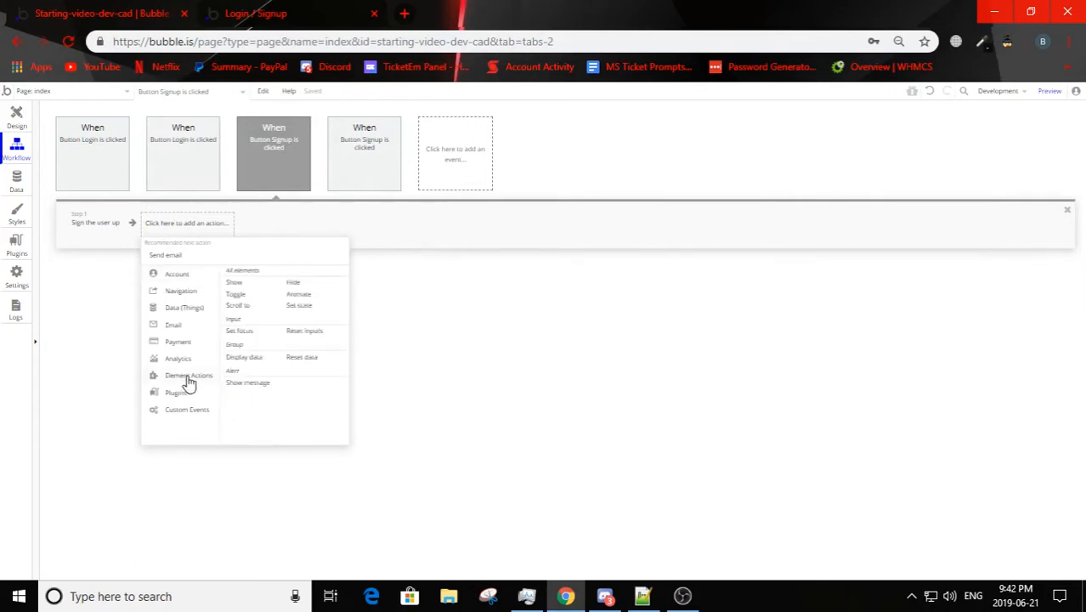
click(252, 384)
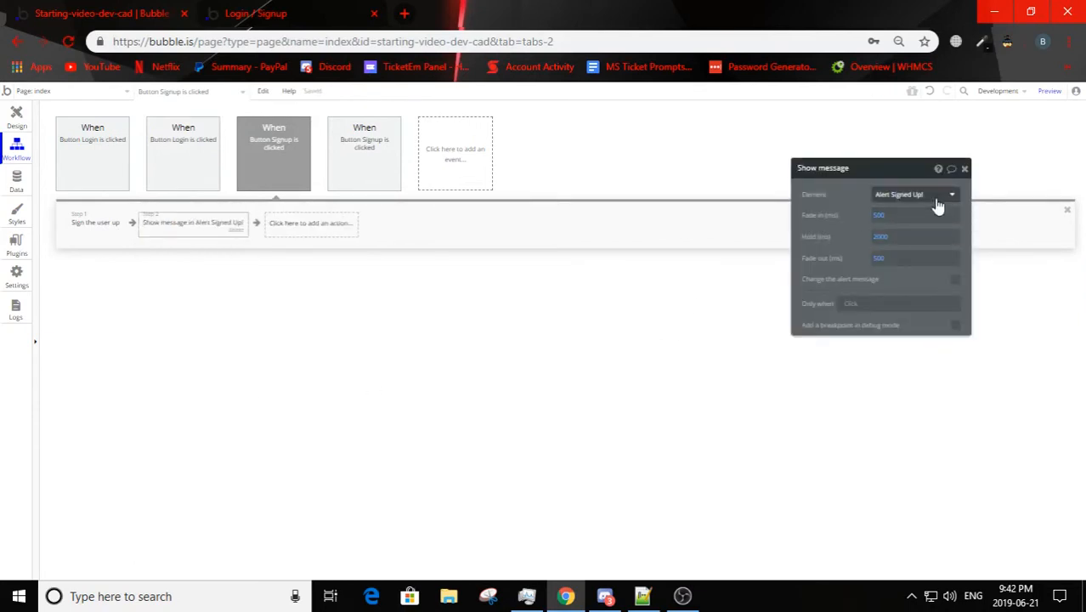
click(882, 240)
click(861, 234)
Step: On the preview page, open the signup form and fill in Test as the name and a test email address
click(283, 12)
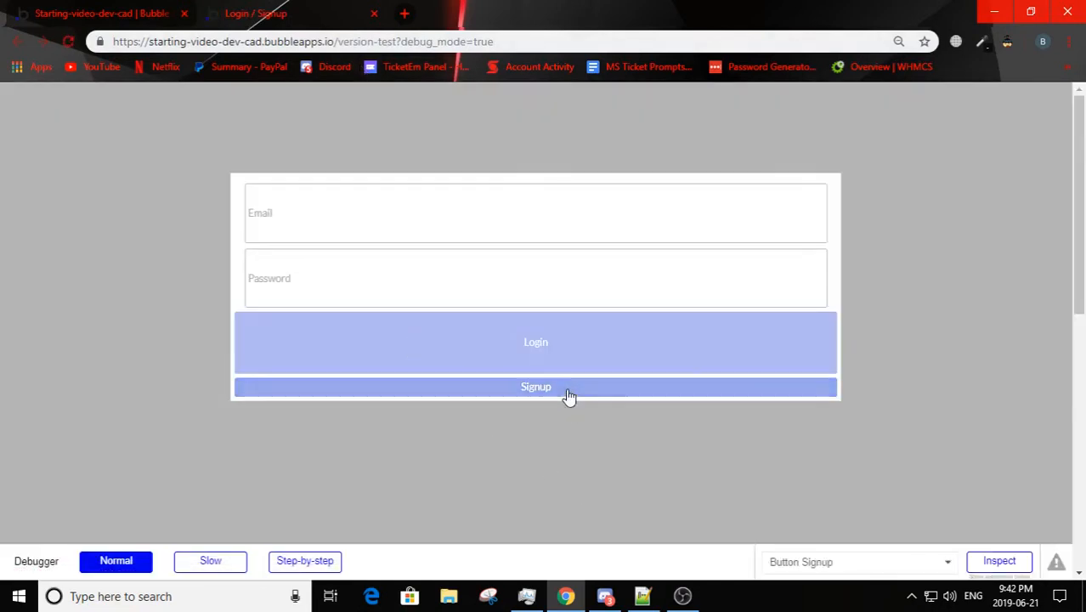
click(569, 391)
click(311, 206)
text(T)
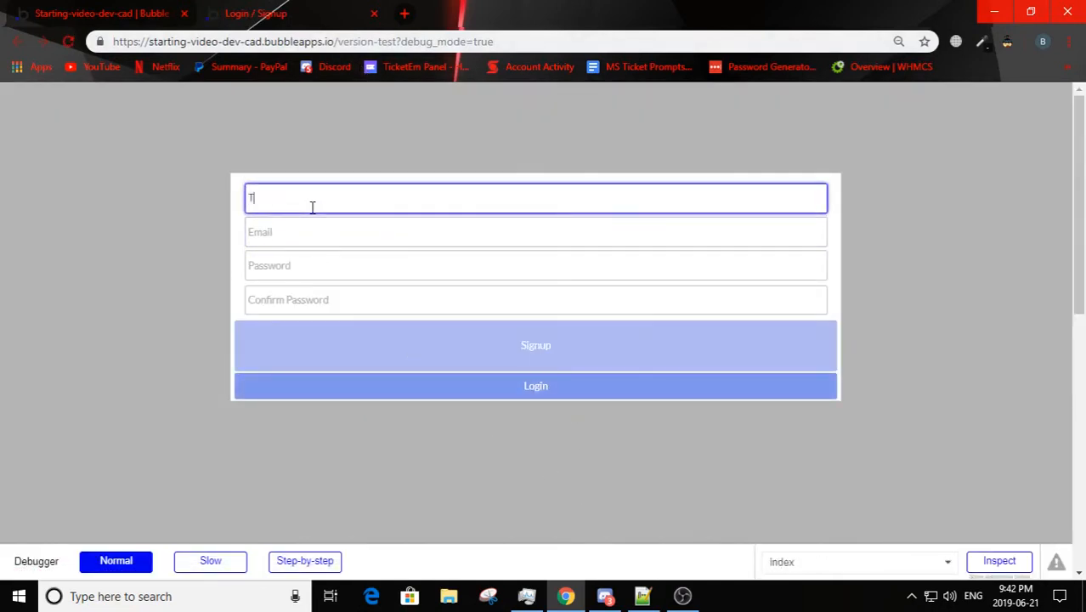
text(est)
click(295, 240)
text(test)
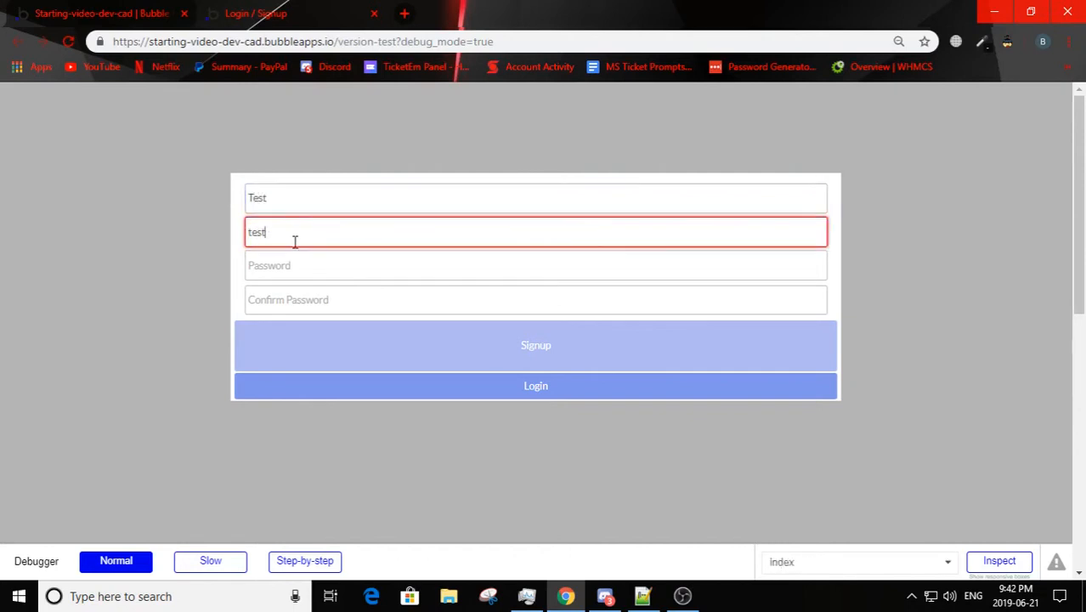
text(@test.com)
Step: Enter the account password in both the password and confirmation fields and submit the signup form
click(289, 266)
text(123)
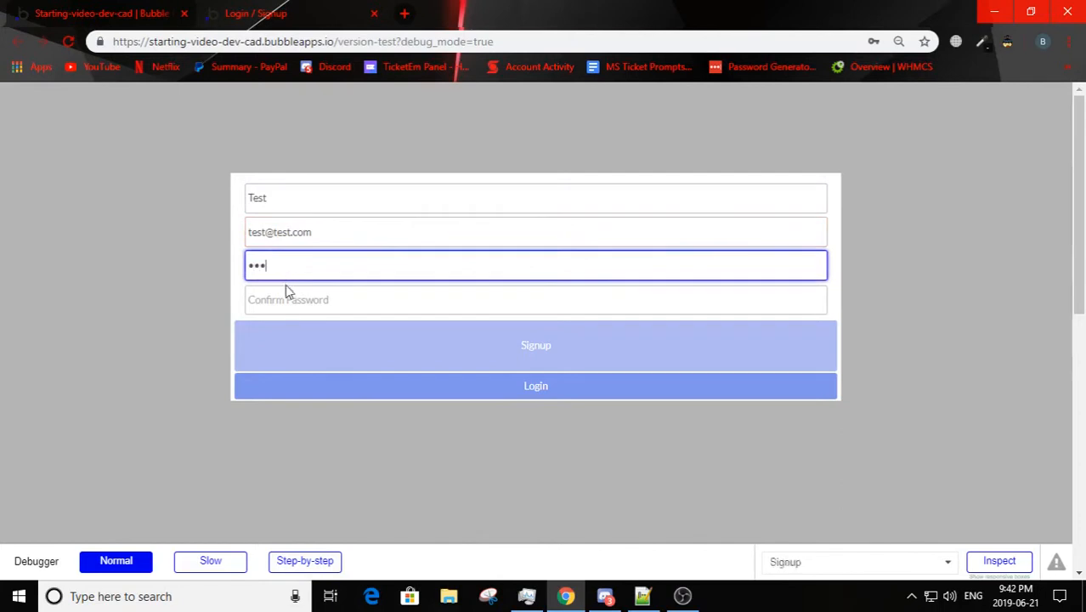
text(45)
click(289, 300)
text(123)
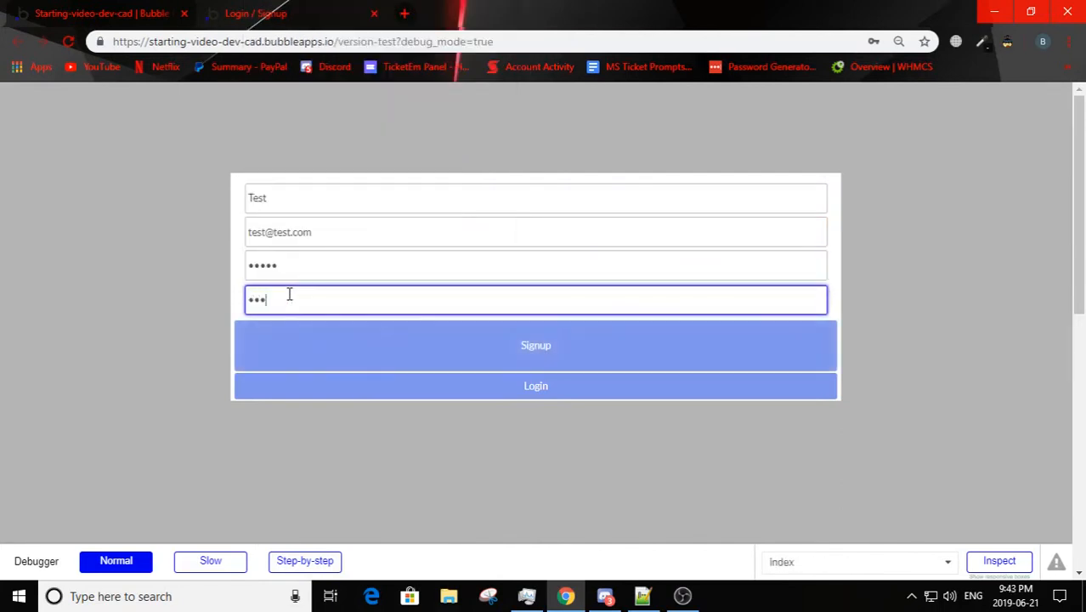
text(45)
click(315, 355)
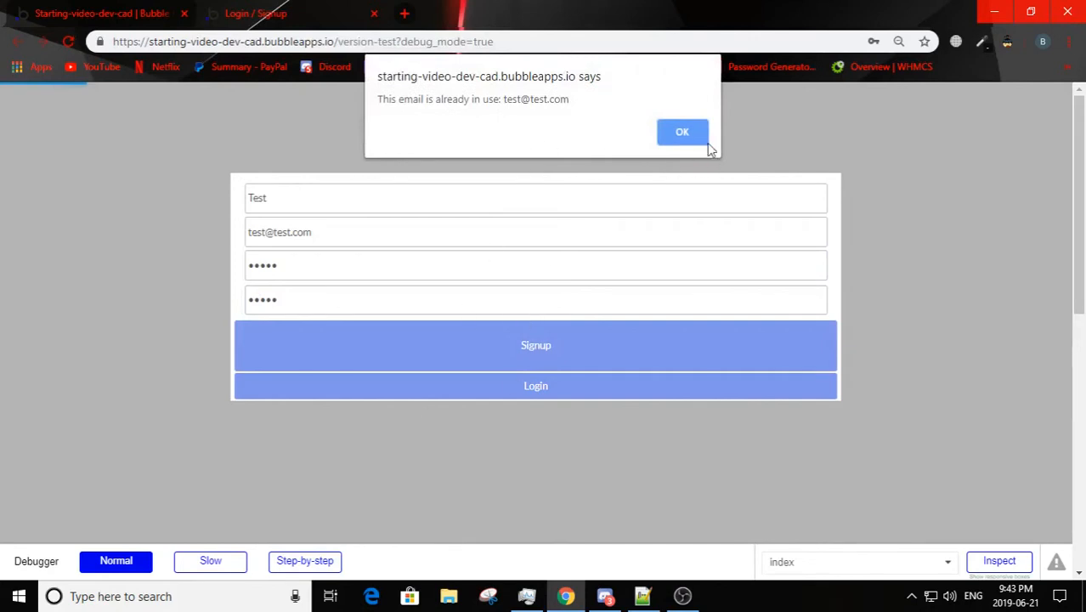
Step: Dismiss the browser dialog, change the email to a different test address and resubmit the signup form
click(706, 139)
click(289, 238)
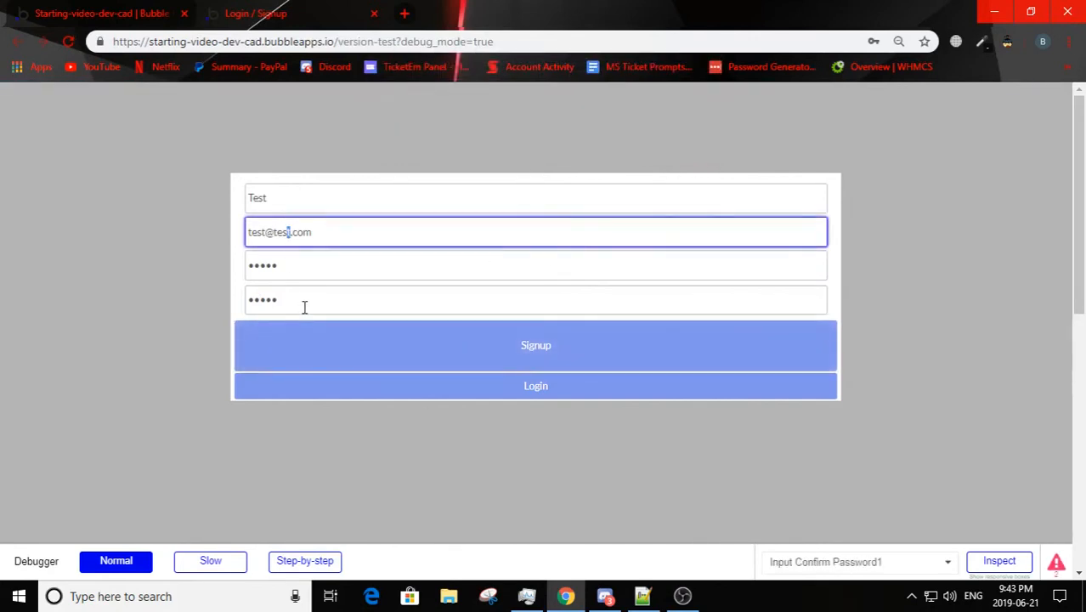
click(476, 357)
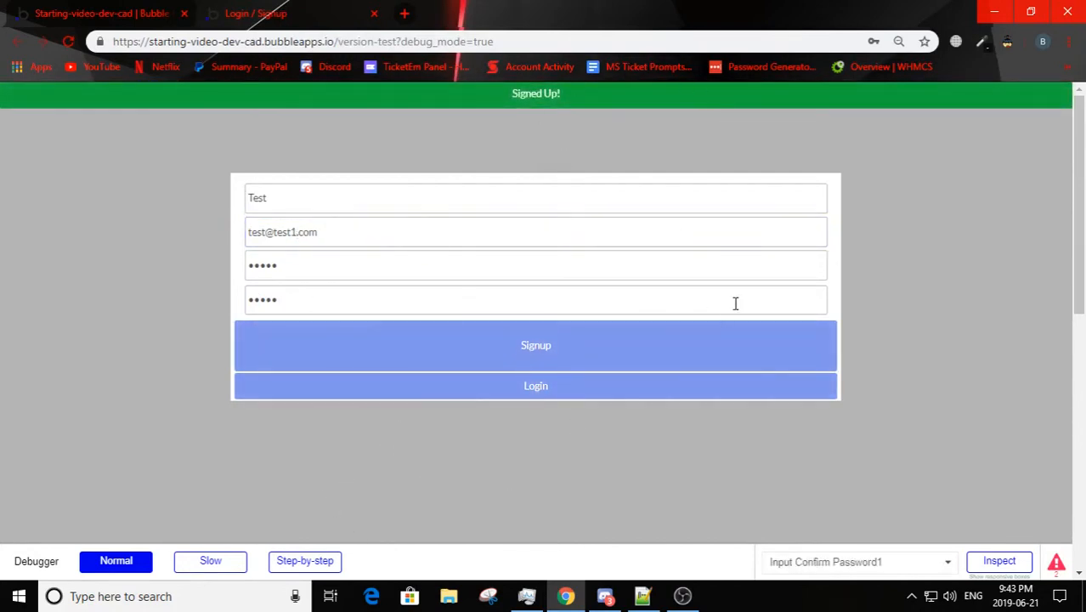
Step: Switch the preview to the login form and log in with the new account's email and password
click(554, 392)
click(289, 223)
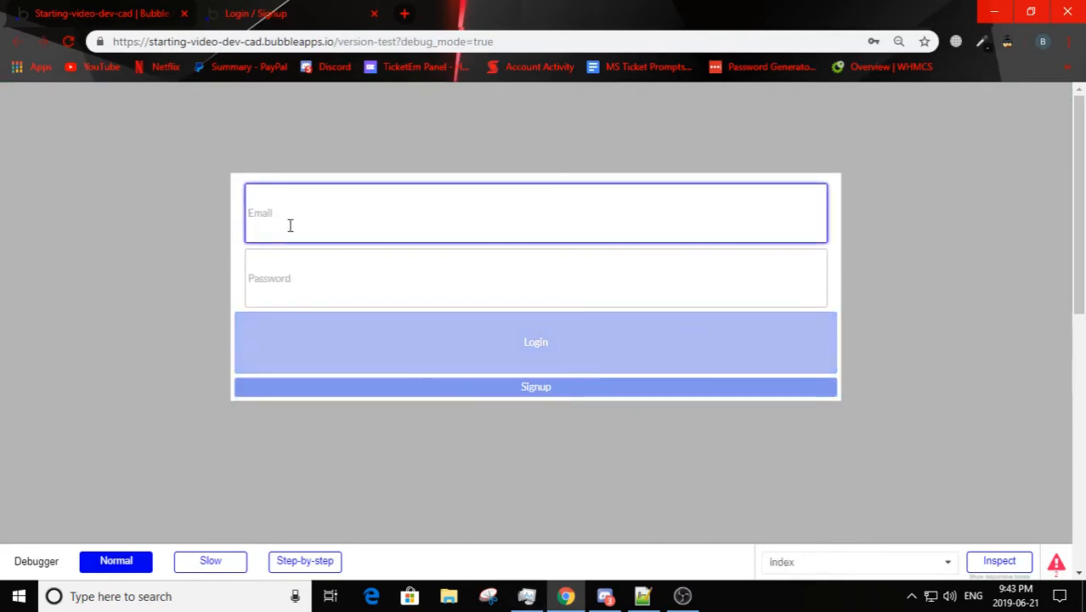
text(test@test1.com)
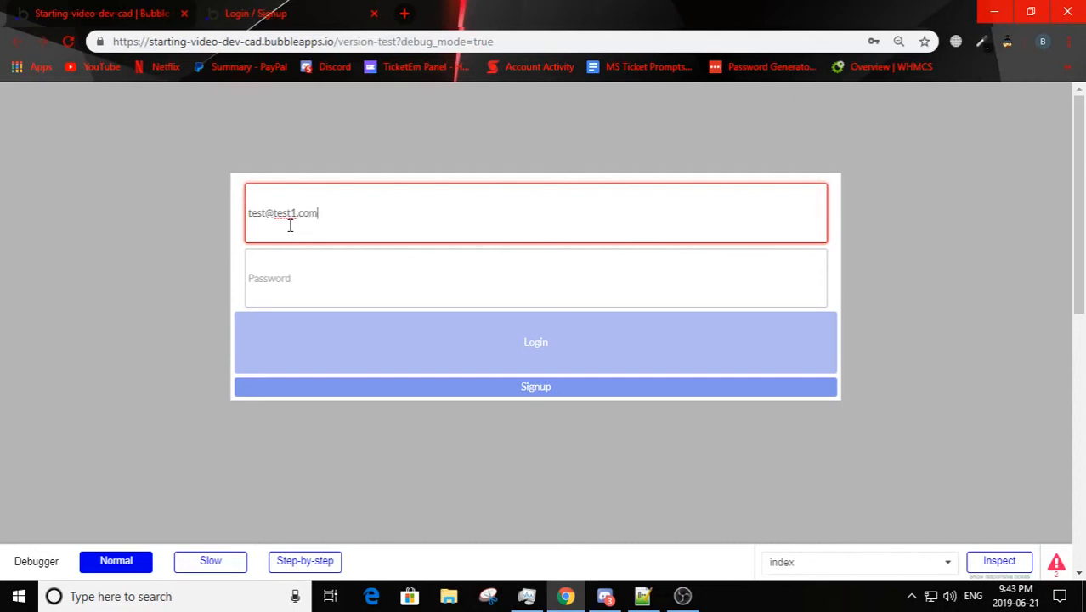
click(340, 316)
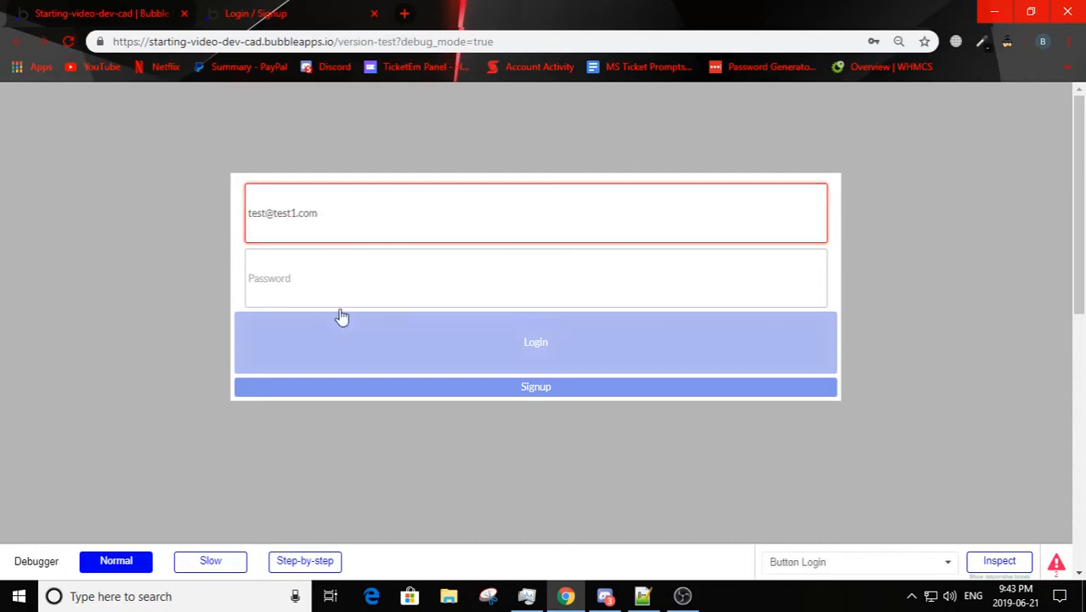
click(335, 281)
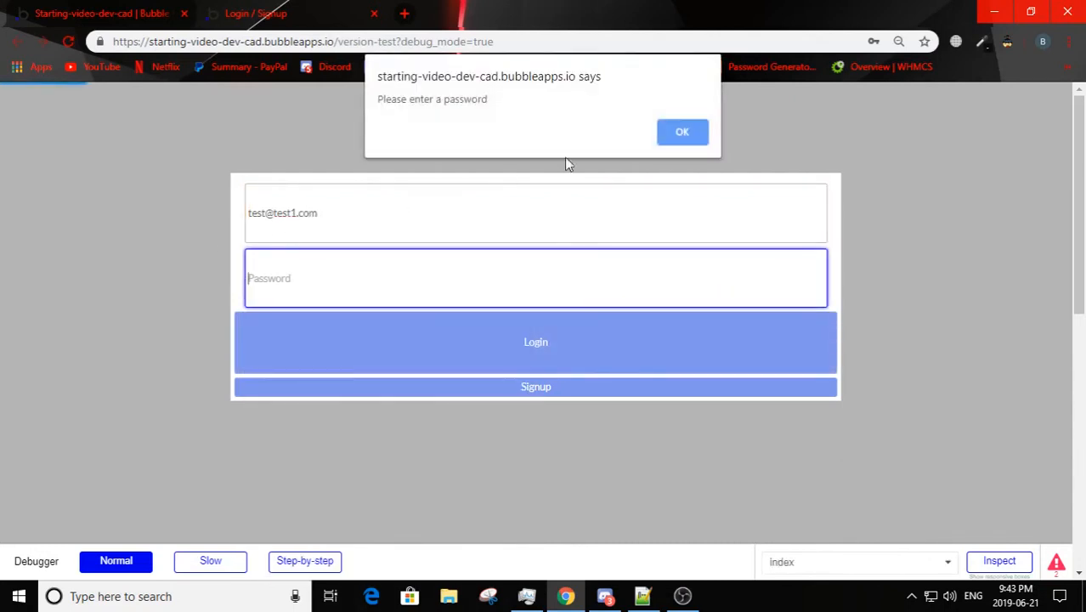
click(681, 129)
text(test1)
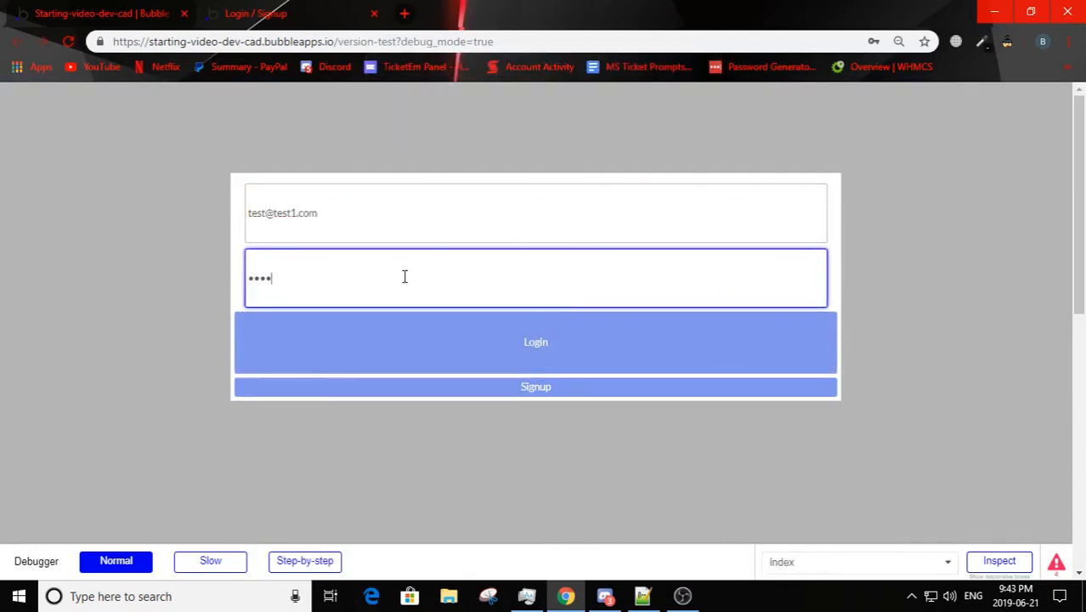
click(420, 344)
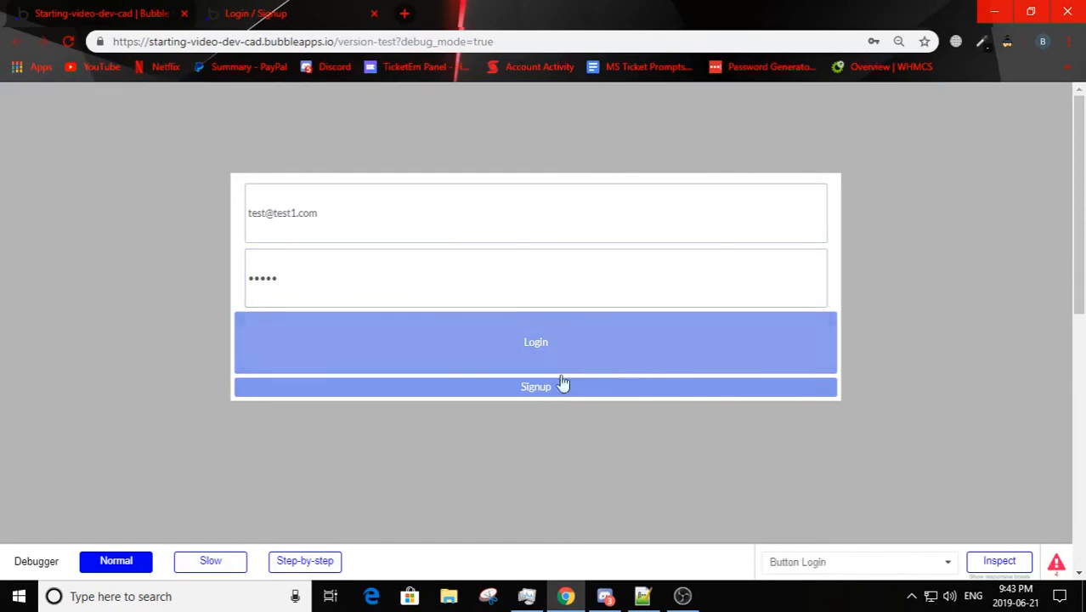
Step: In the editor, copy the signup workflow's Show message action into the login workflow after the Log the user in action
click(56, 10)
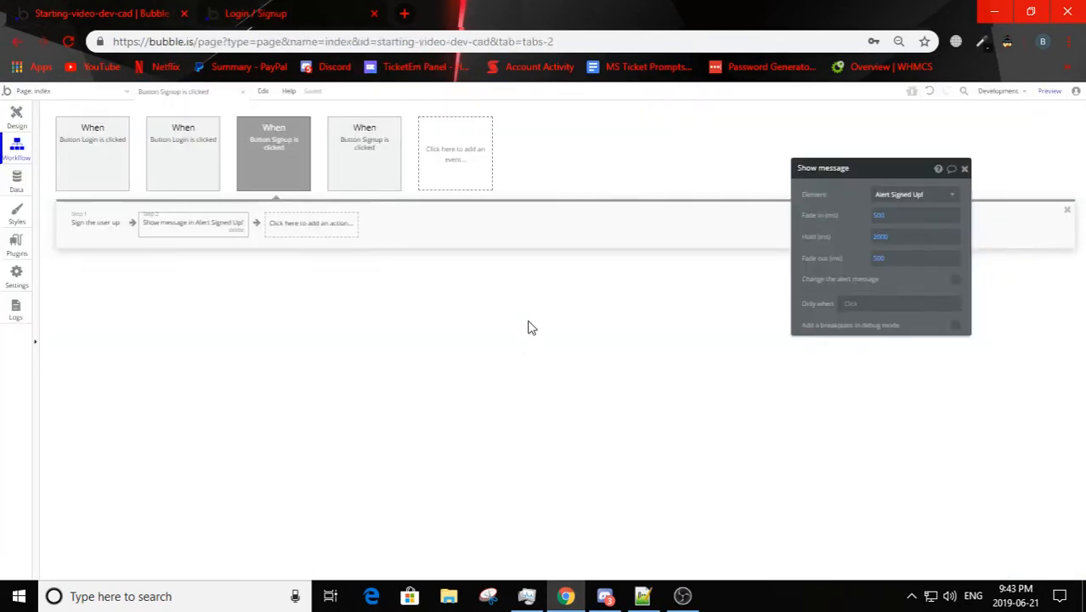
right_click(194, 223)
click(216, 277)
click(153, 145)
click(106, 145)
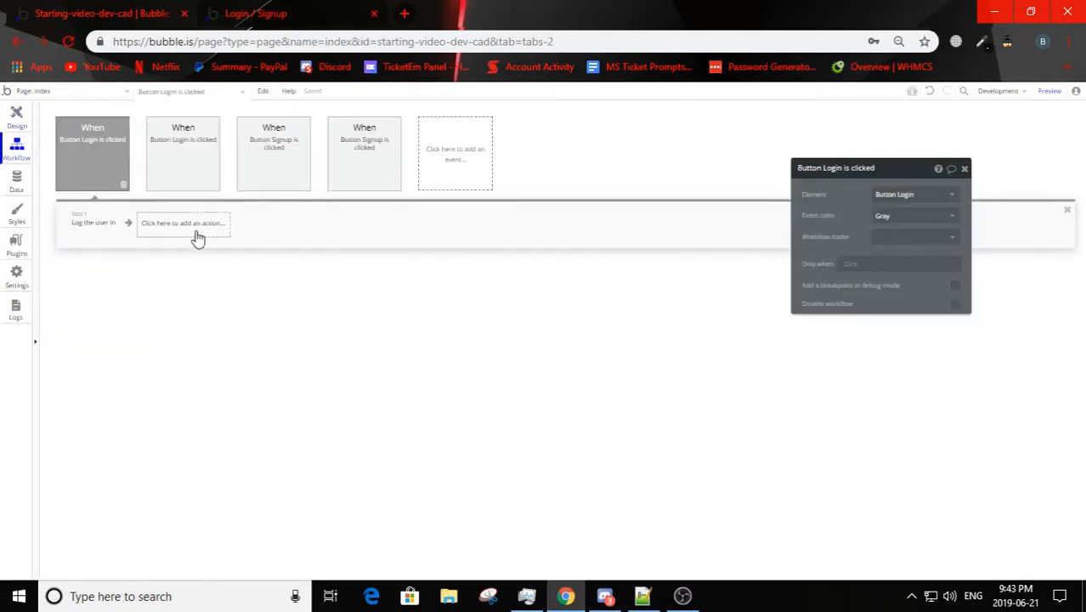
right_click(197, 238)
click(231, 245)
Step: In the page design, duplicate the Signed Up! alert and set the copy's text to "Logged In!"
click(16, 119)
click(396, 124)
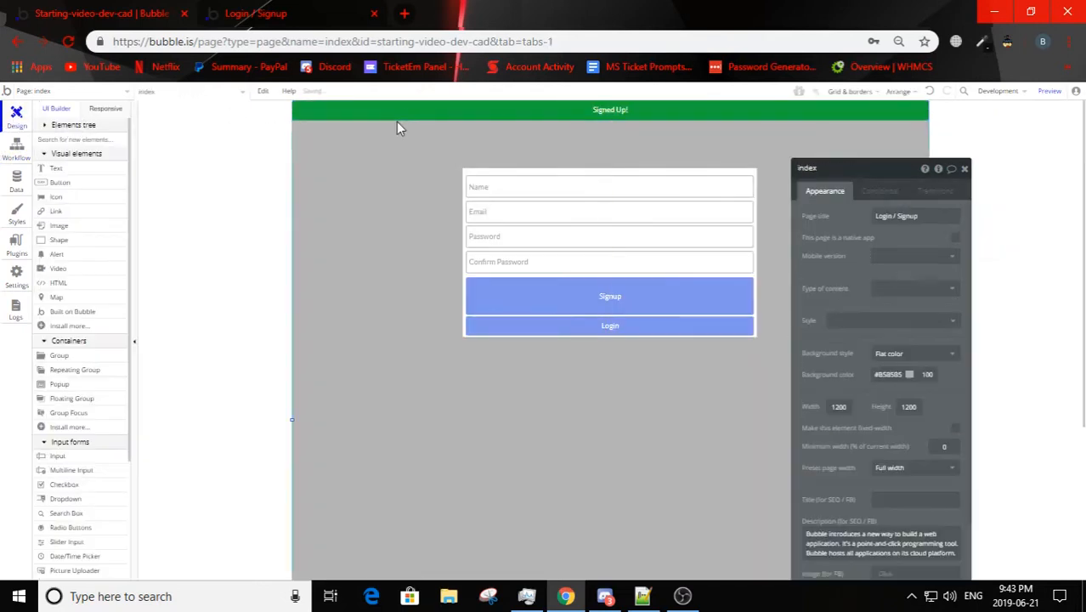
click(405, 109)
triple_click(888, 234)
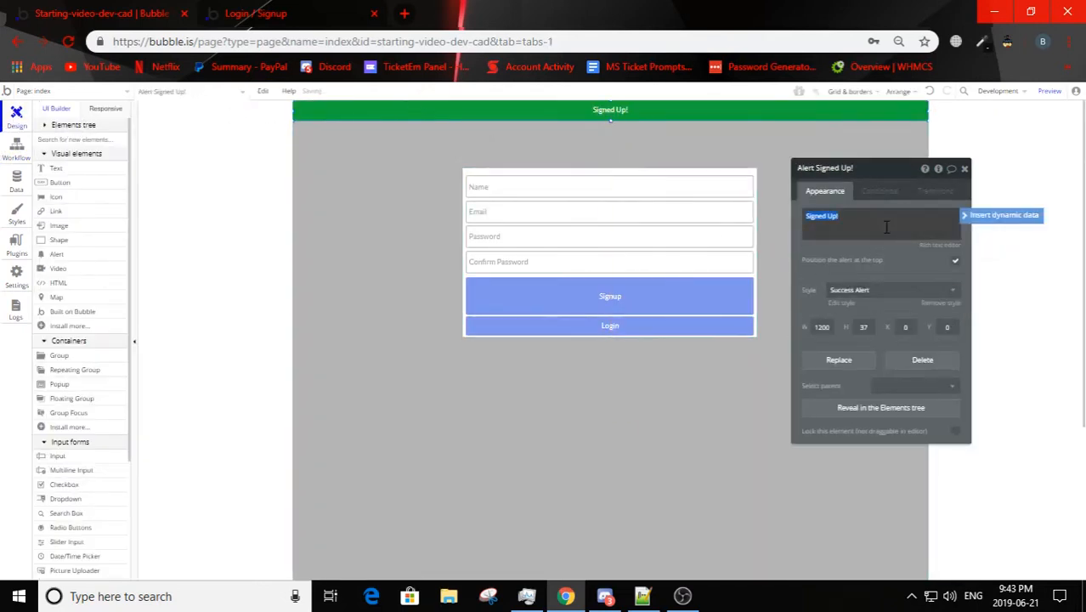
text(Logged In!)
click(884, 242)
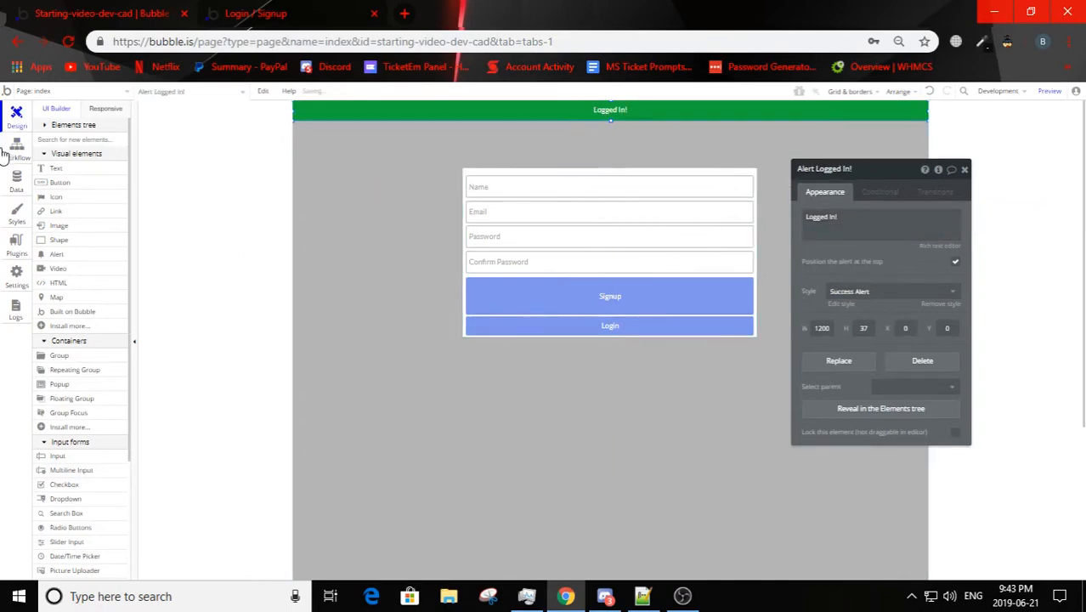
Step: Set the login workflow's Show message action to use the Alert Logged In! element
click(10, 151)
click(943, 197)
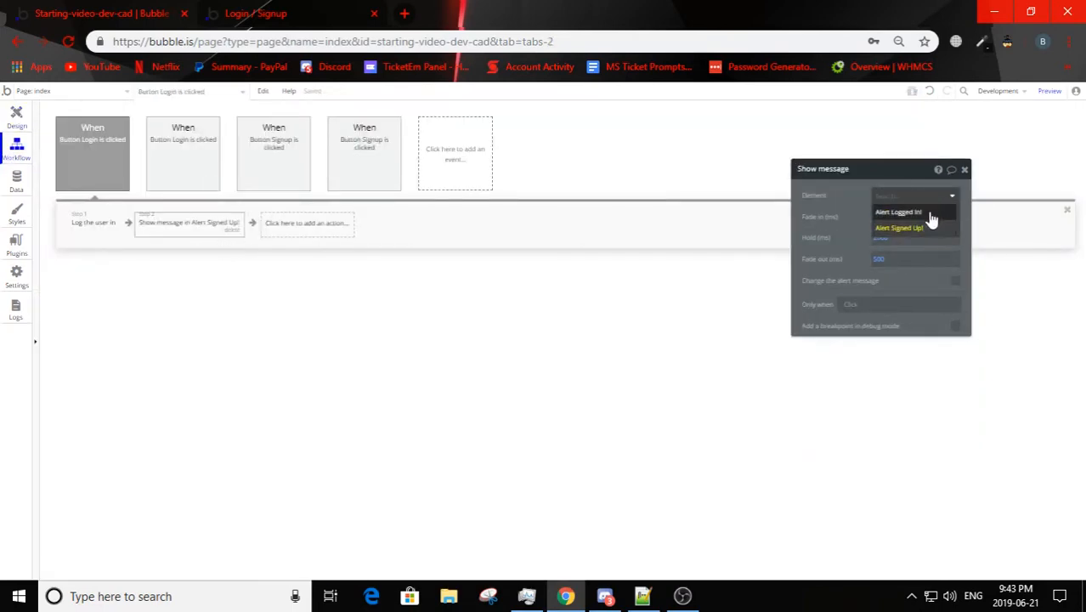
click(929, 213)
Step: Refresh the preview page, test the login form with an existing account's email and password, and return to the editor
click(259, 13)
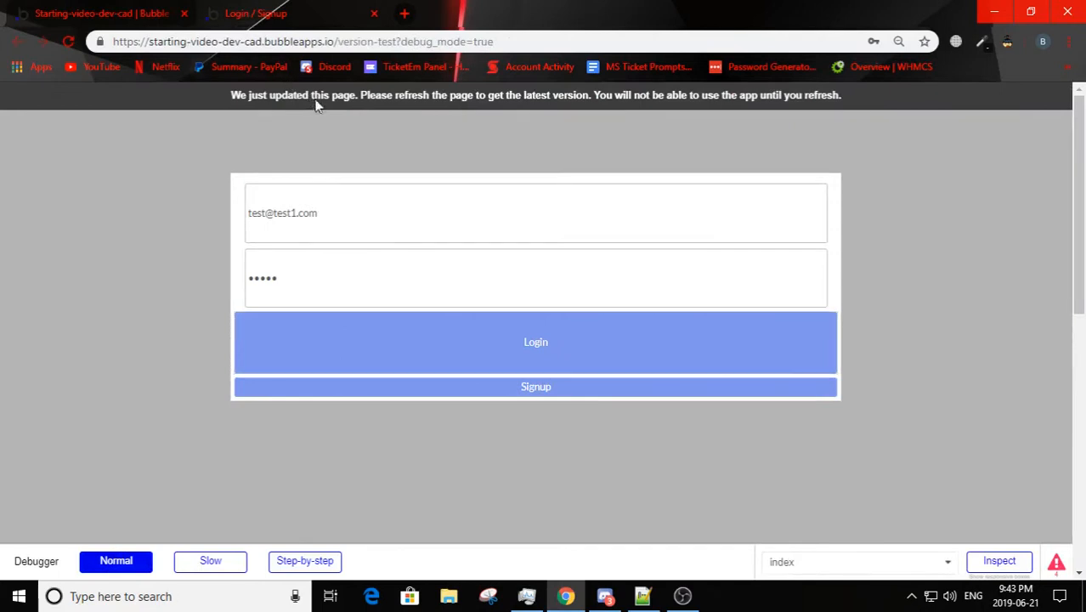
click(316, 102)
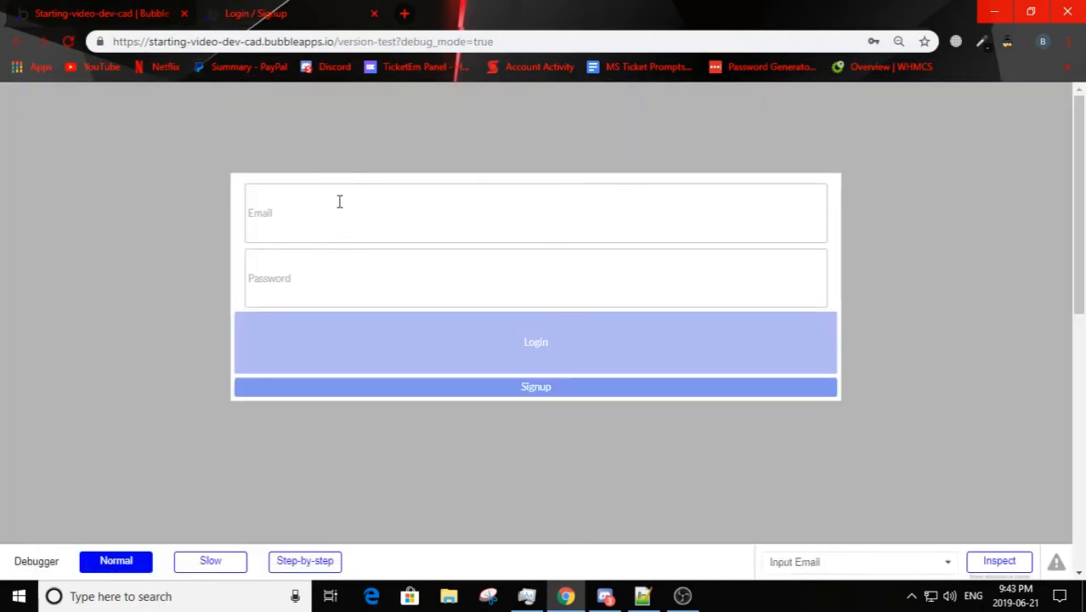
click(340, 202)
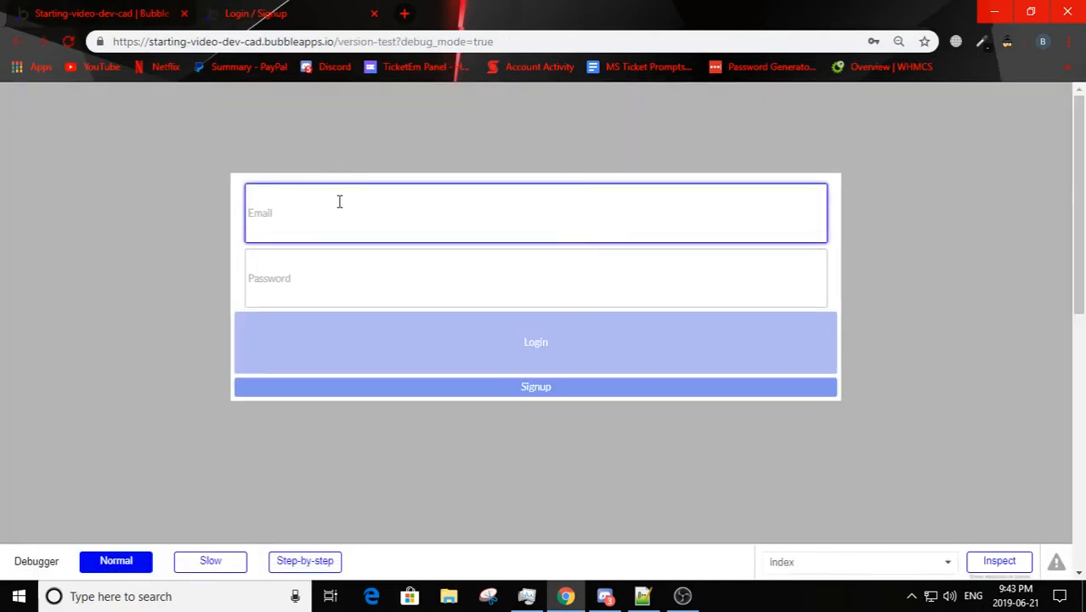
text(test)
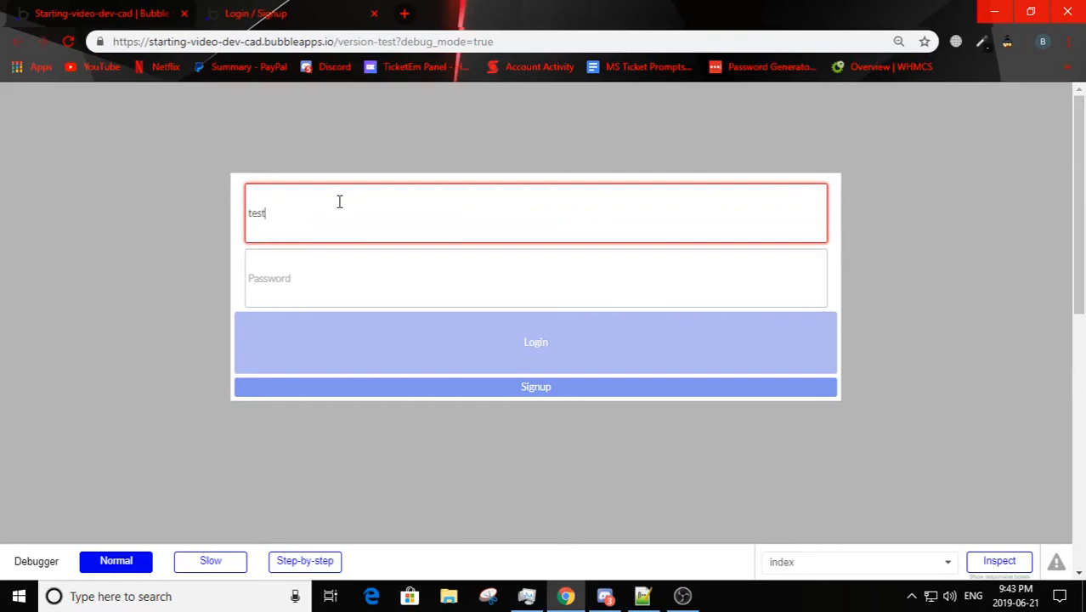
text(@test.com)
click(347, 258)
text(•••••)
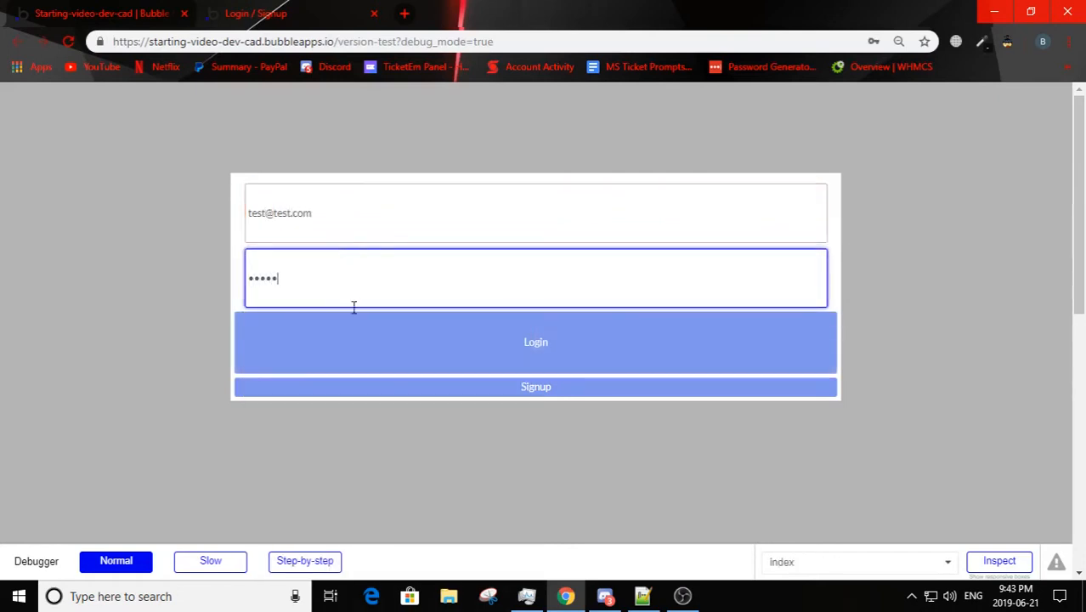
click(360, 344)
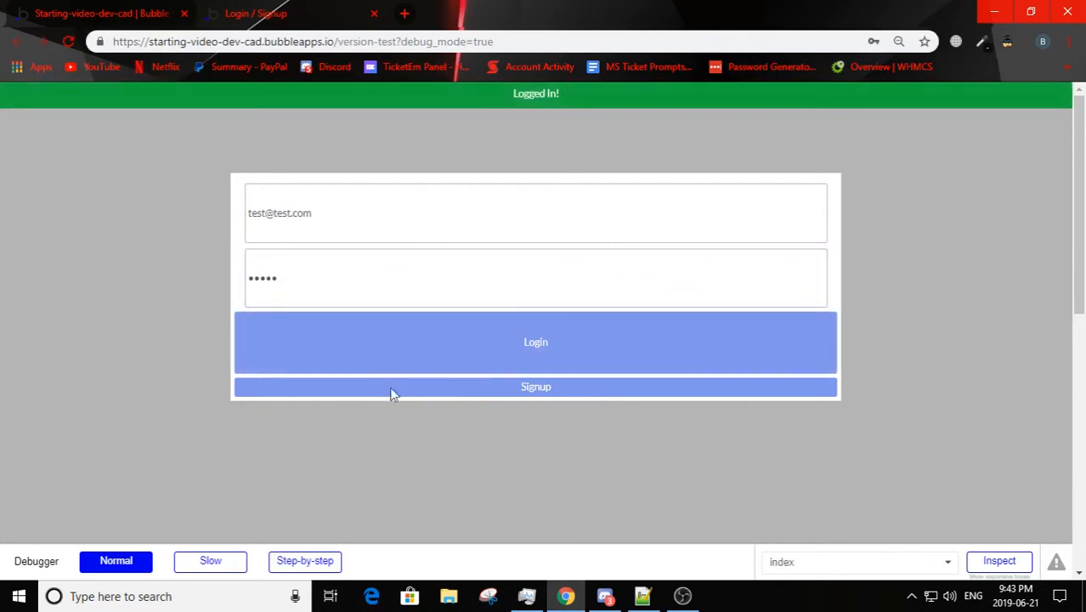
click(123, 17)
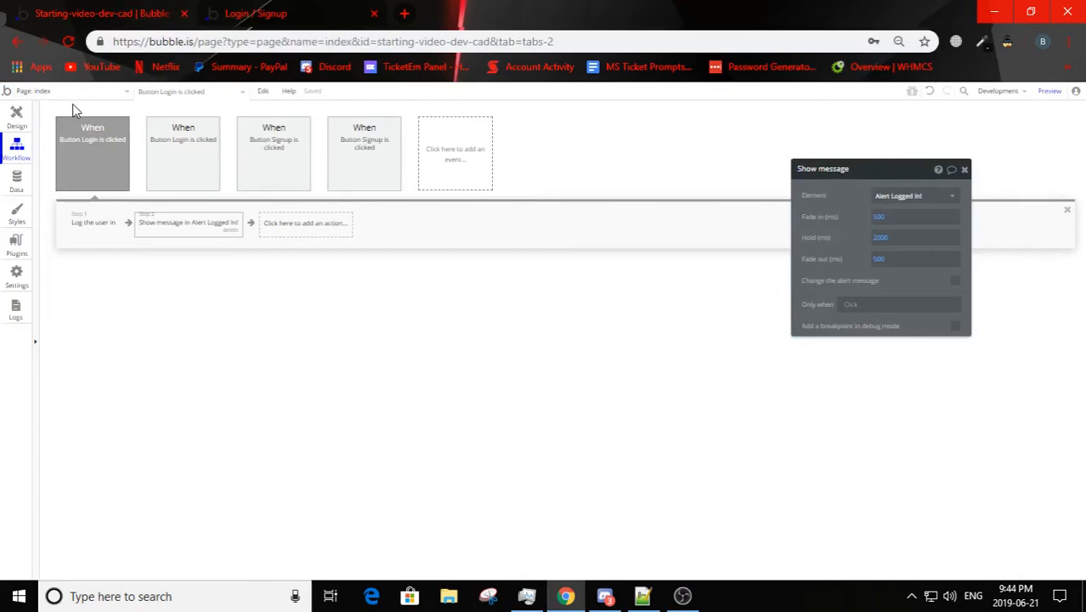
Step: Review the build plan in CAD Steps.txt in Notepad++ and return to the page design in the Bubble editor
click(17, 117)
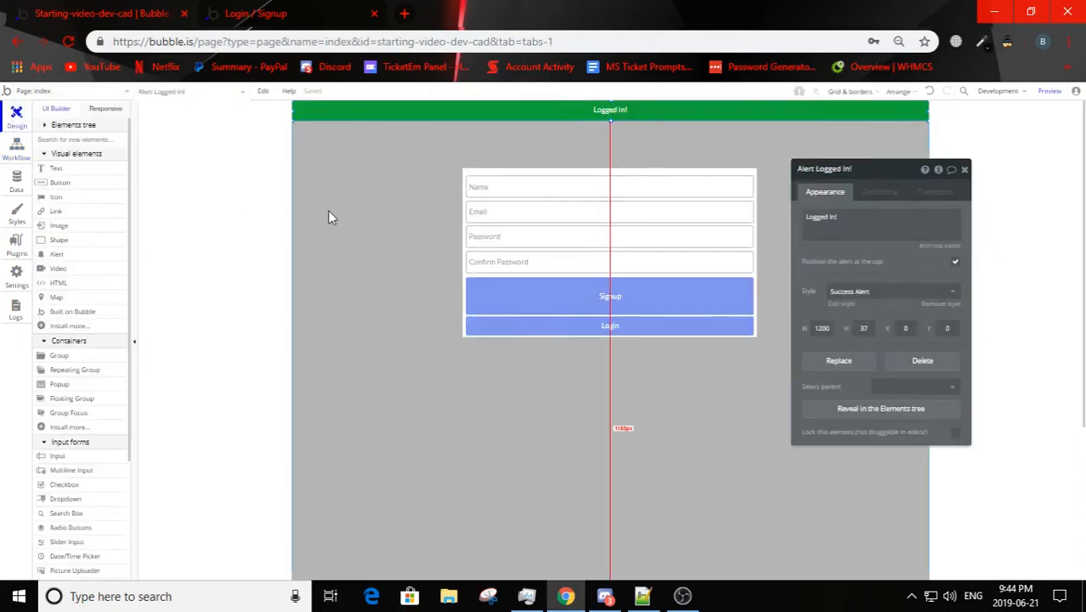
click(642, 595)
click(136, 93)
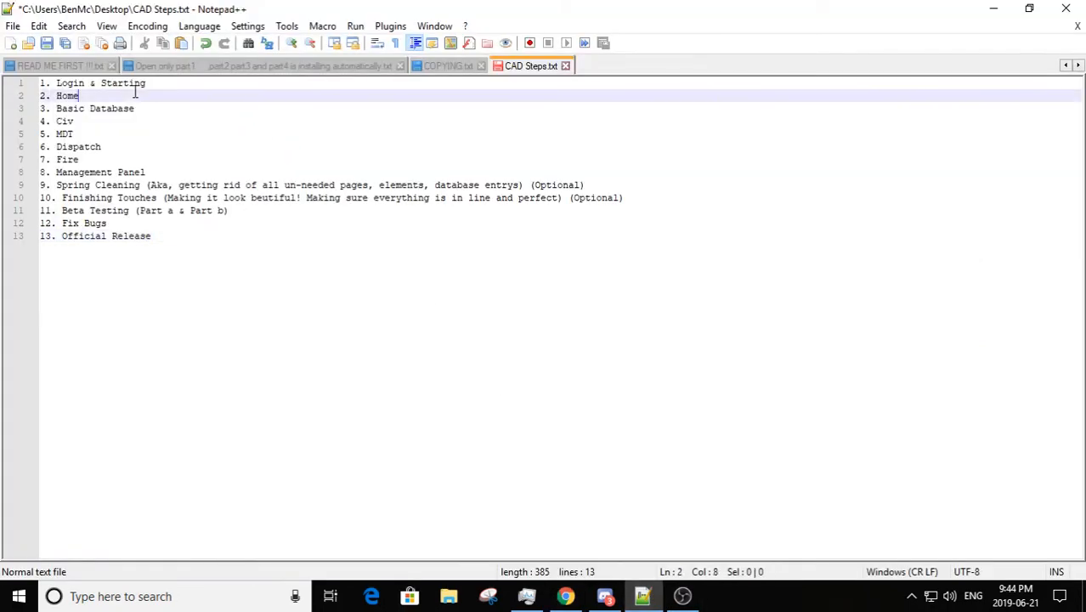
click(166, 112)
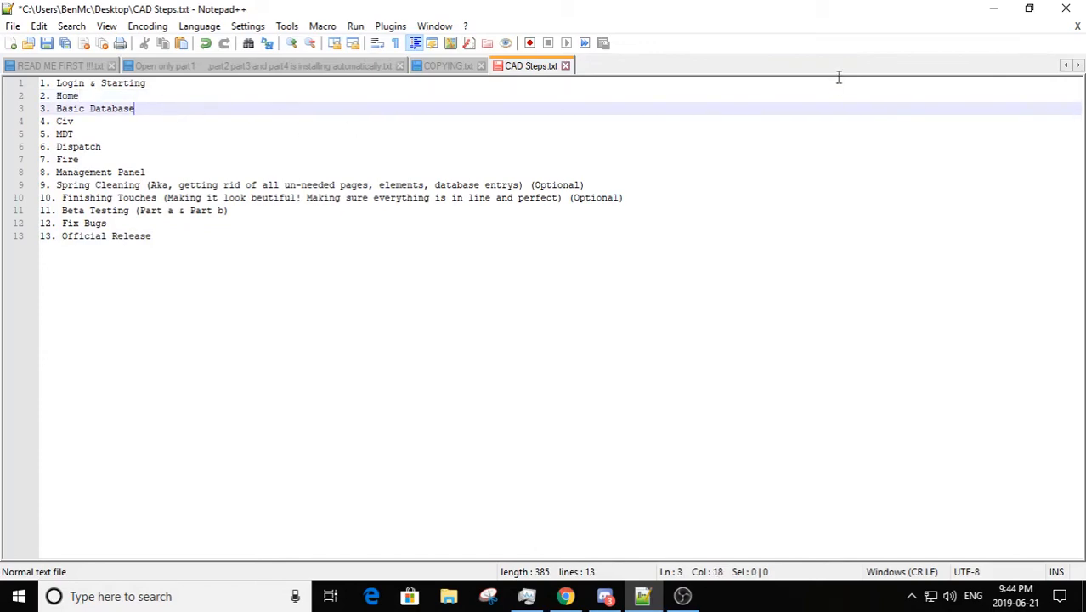
click(995, 10)
click(688, 598)
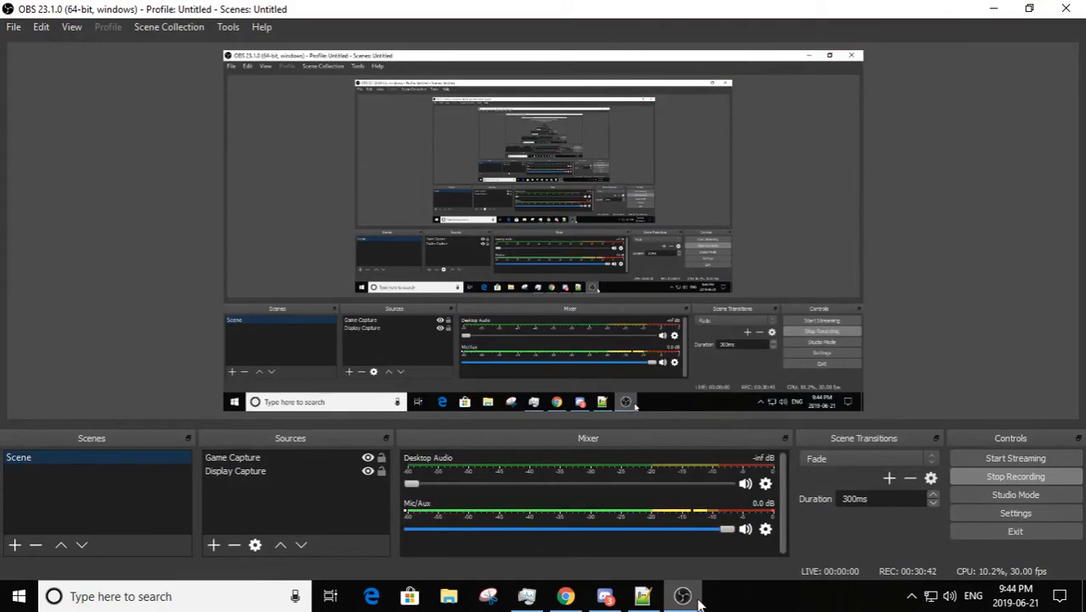
click(994, 8)
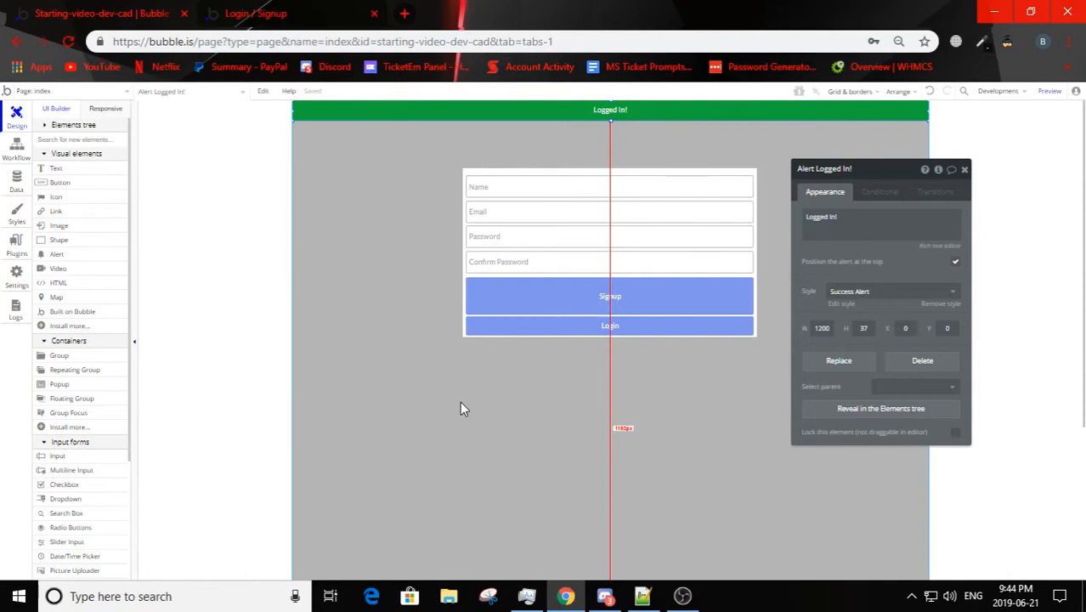
click(260, 12)
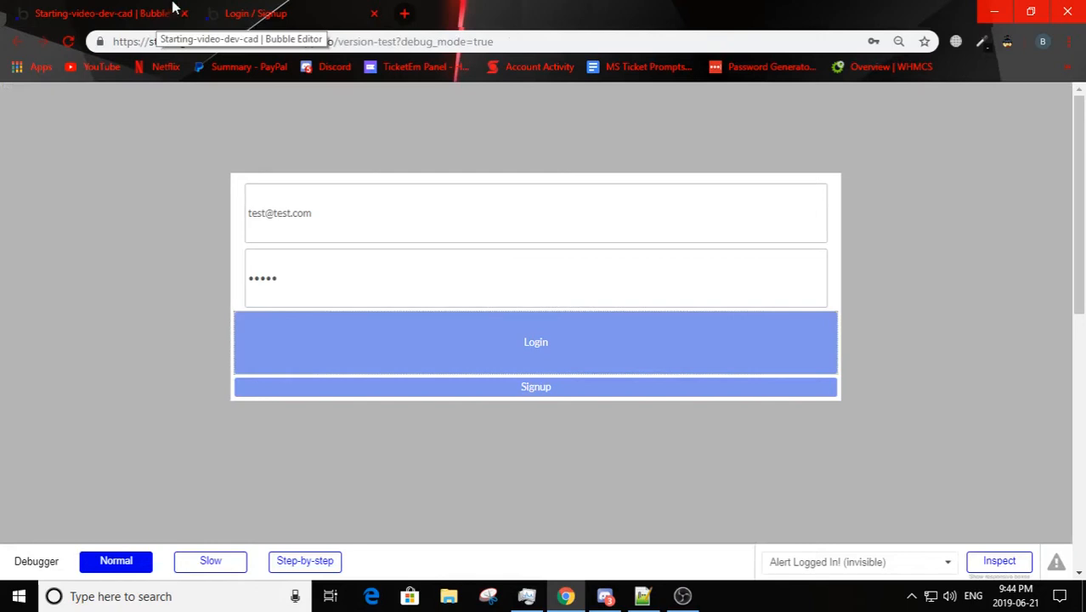
click(171, 8)
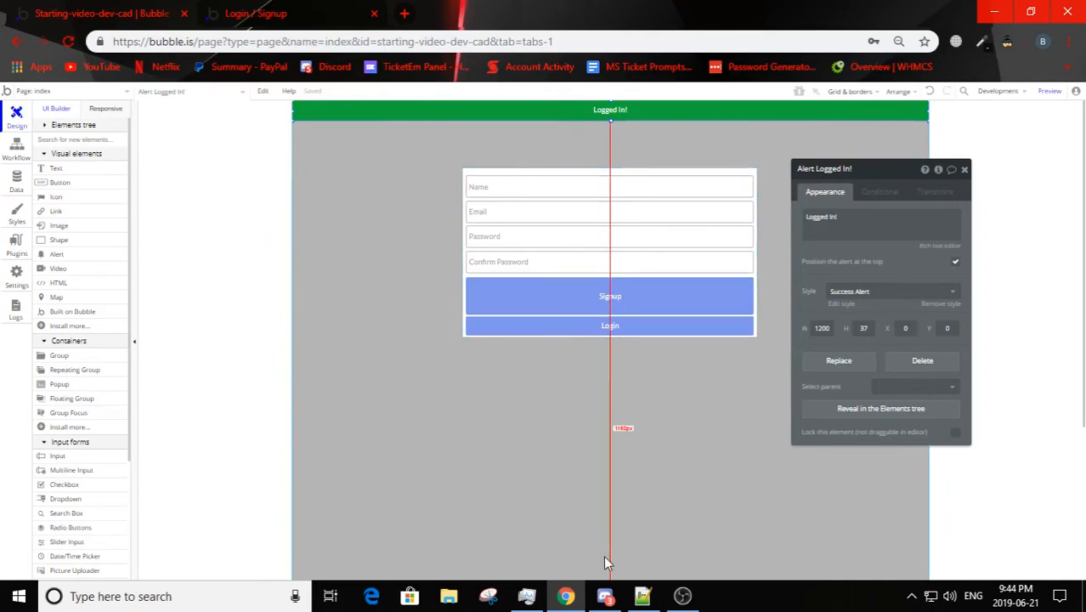
Step: Copy the login workflow's Show message action for the Logged In! alert, and delete it from the workflow
click(26, 150)
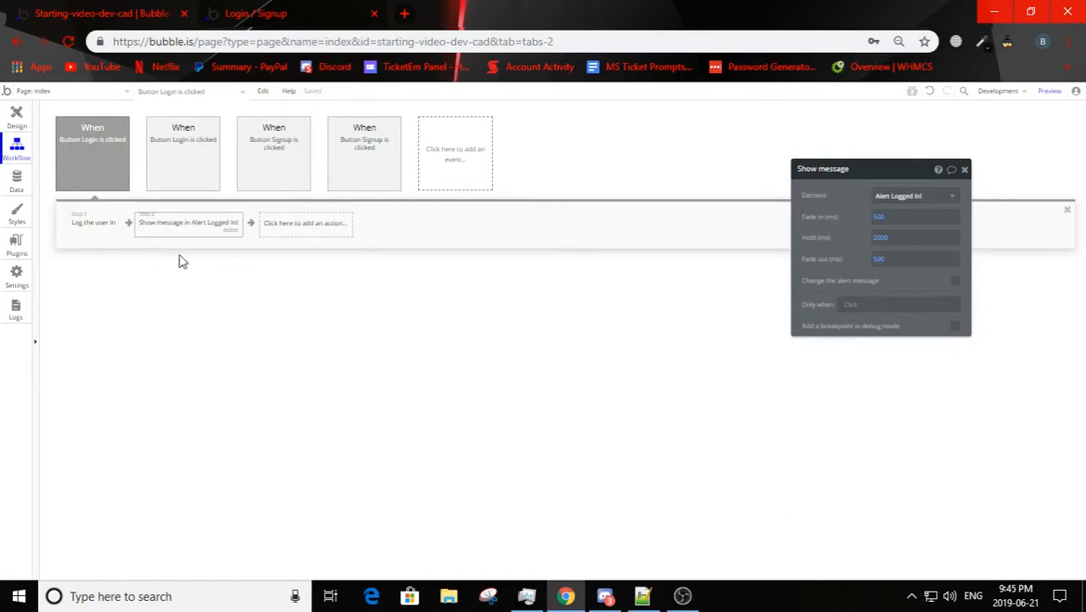
right_click(183, 227)
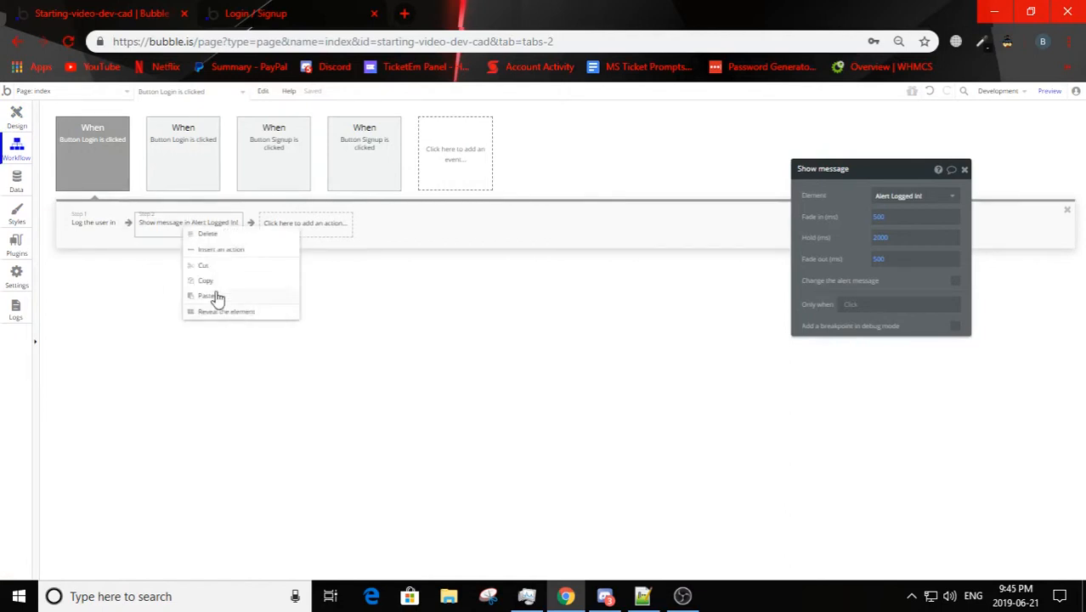
click(213, 281)
click(234, 231)
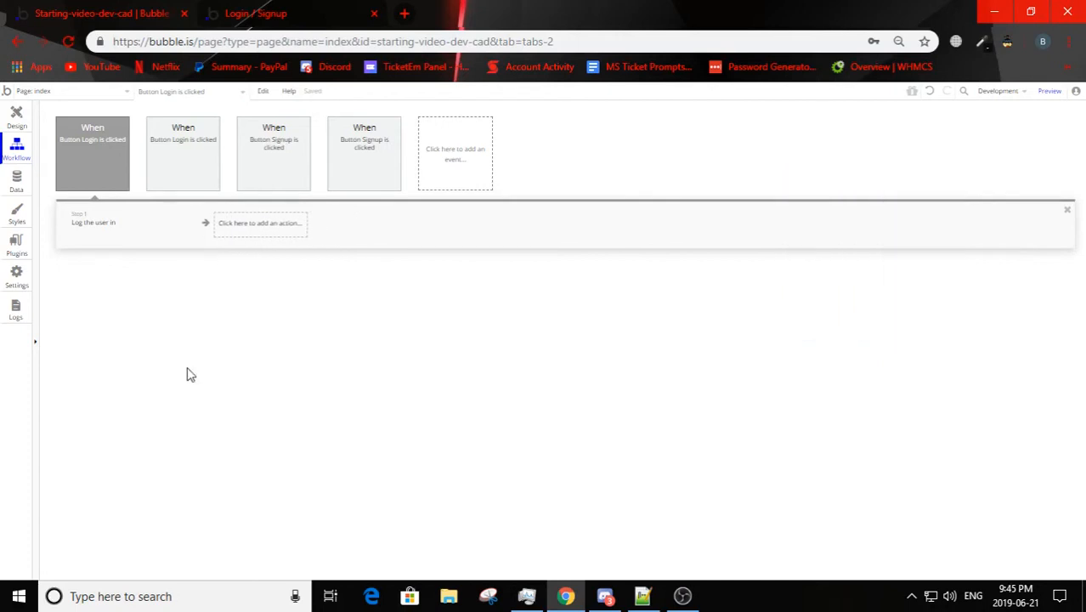
Step: Add a Go to page navigation action after Log the user in and check its available destination pages
click(171, 228)
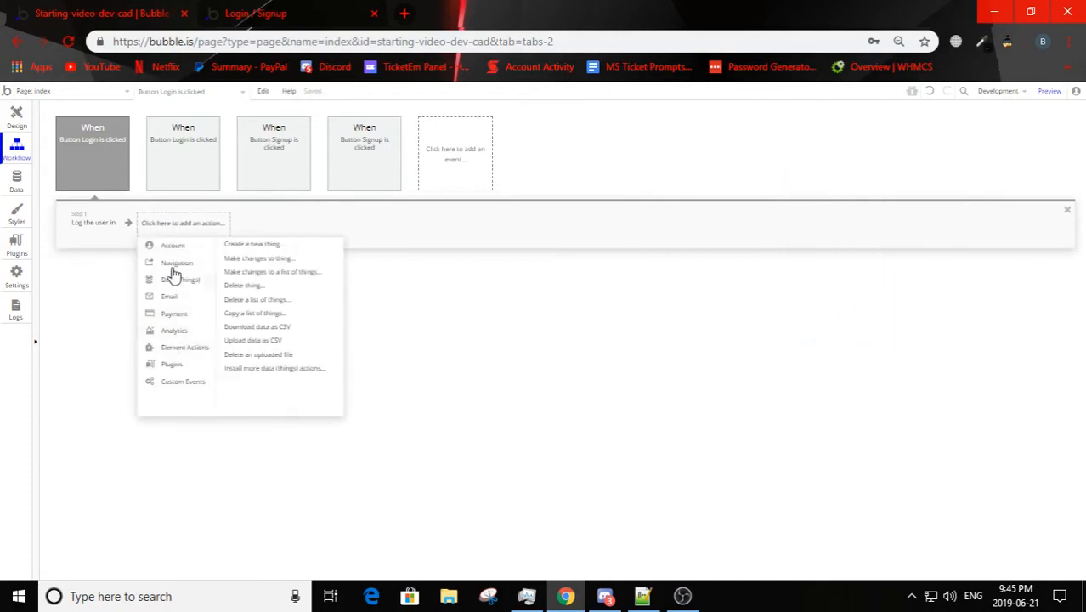
mouse_move(180, 263)
click(242, 247)
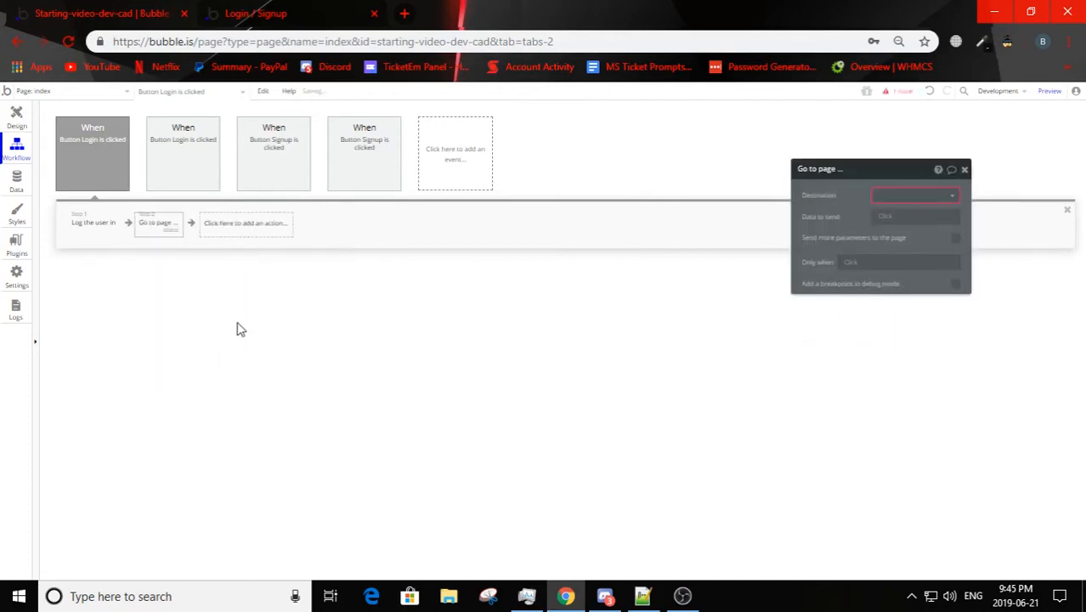
click(909, 194)
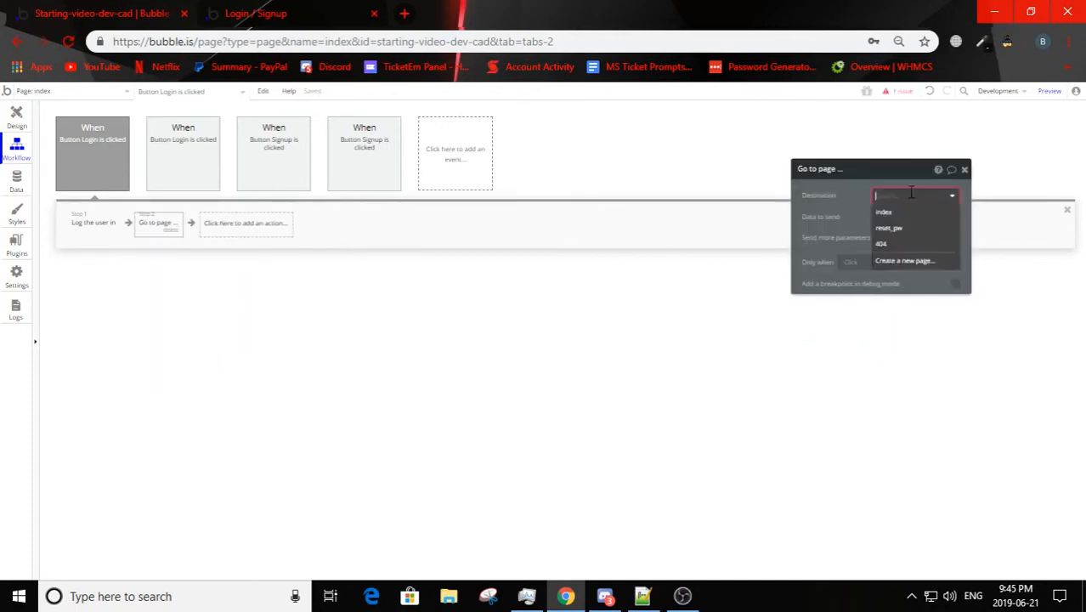
Step: Create a new page named "home" and show its page design
click(58, 90)
click(22, 163)
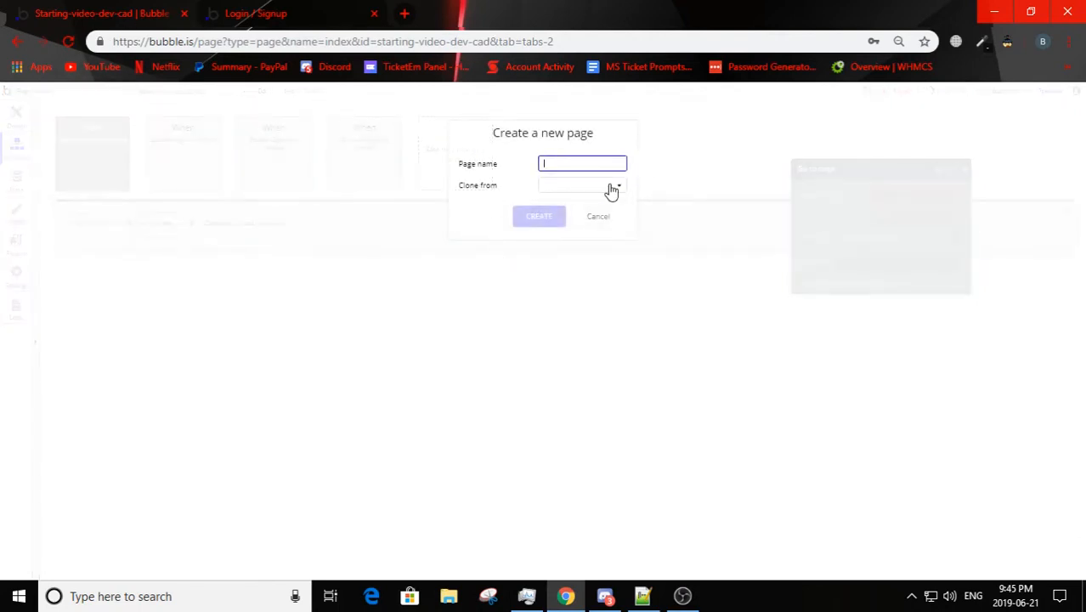
text(home)
click(539, 217)
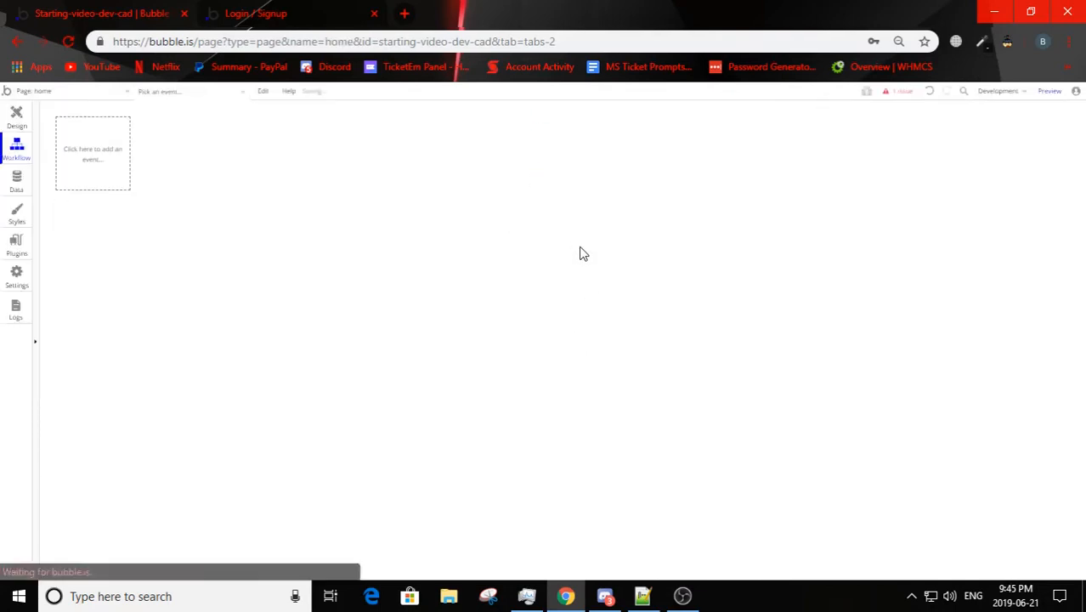
click(16, 115)
Step: In the index page's login workflow, set the Go to page action's destination to home
click(39, 90)
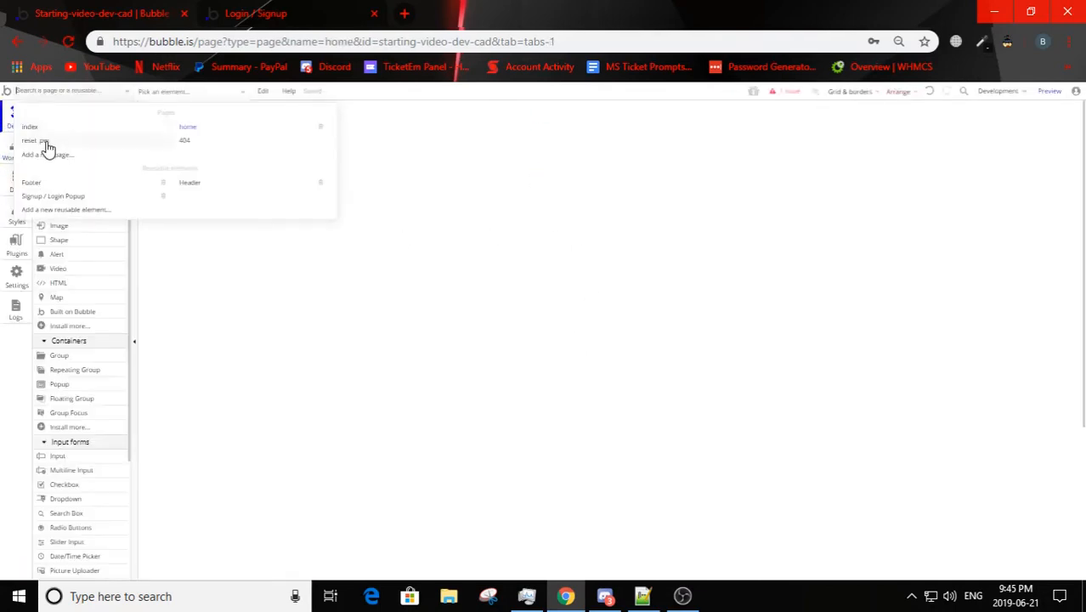
click(32, 128)
click(16, 149)
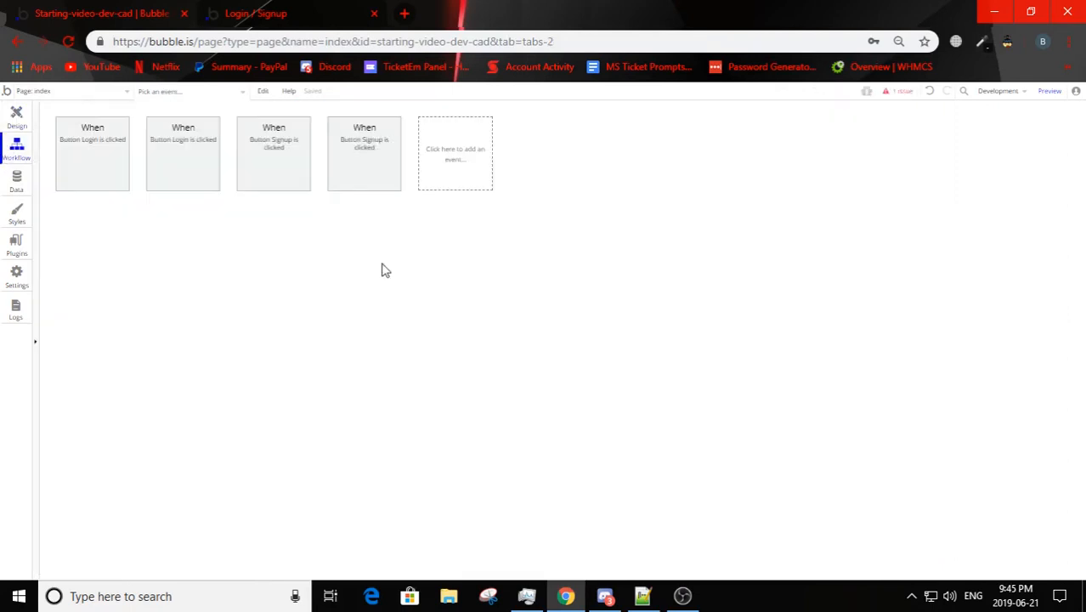
click(170, 149)
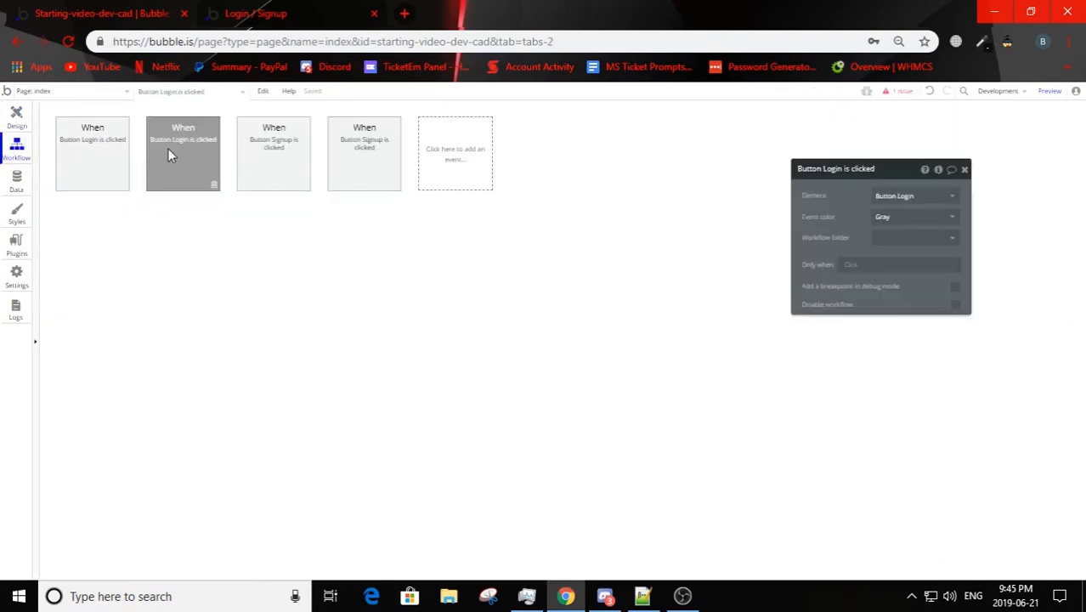
click(100, 146)
click(157, 224)
click(911, 196)
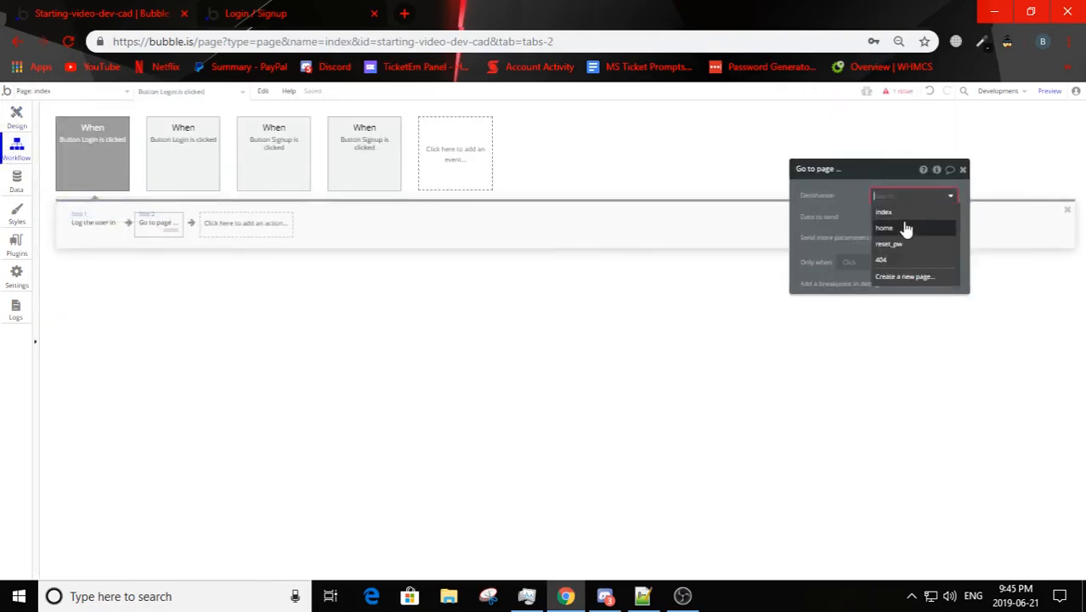
click(906, 229)
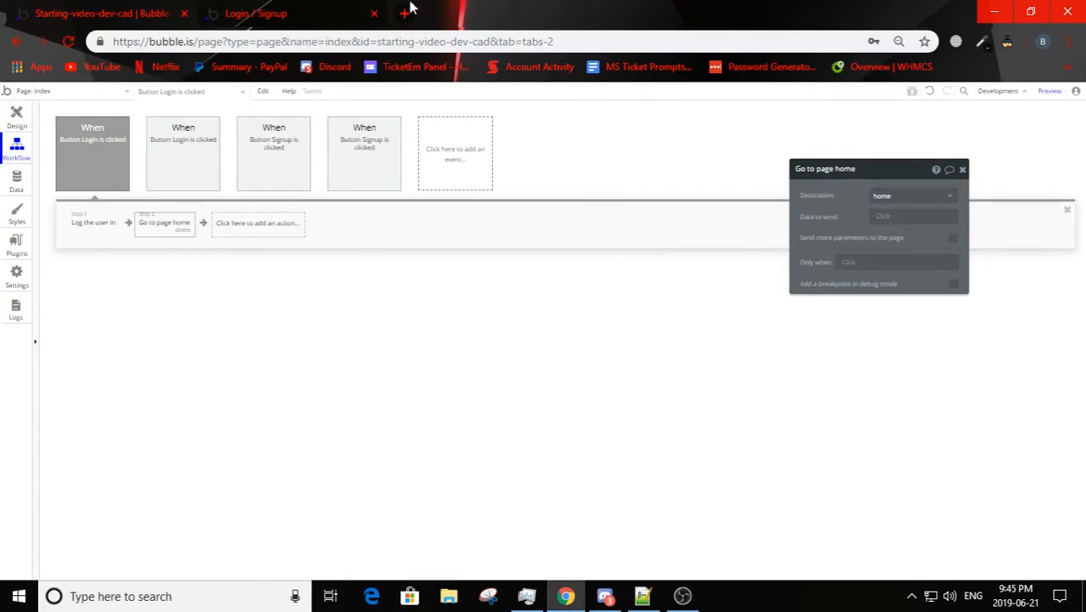
Step: Refresh the preview page and test the login redirect by logging in with the existing account's email and password
click(324, 13)
key(F5)
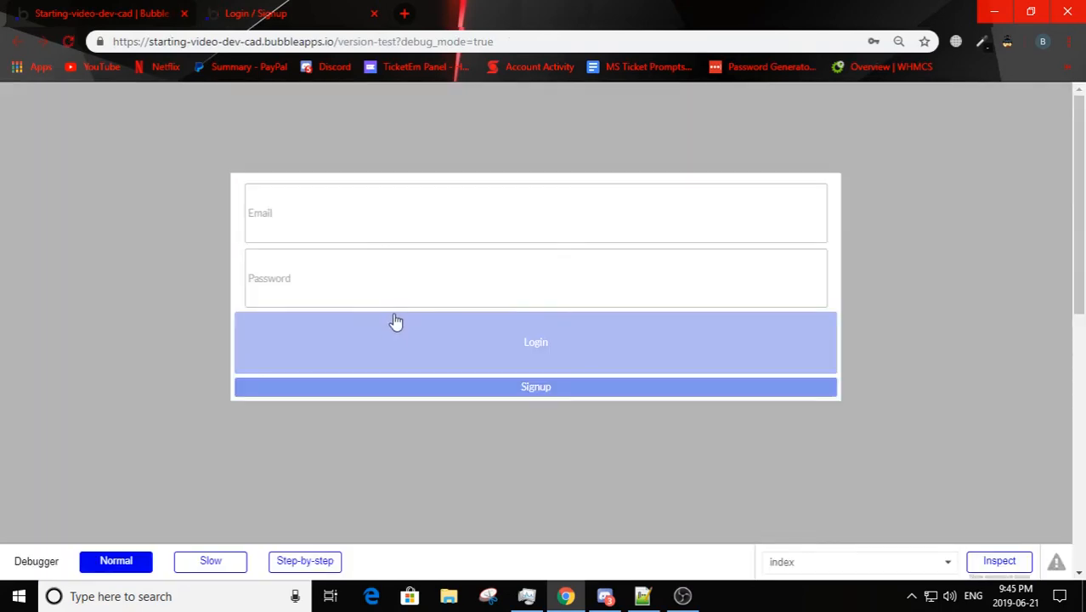
click(351, 225)
text(test@)
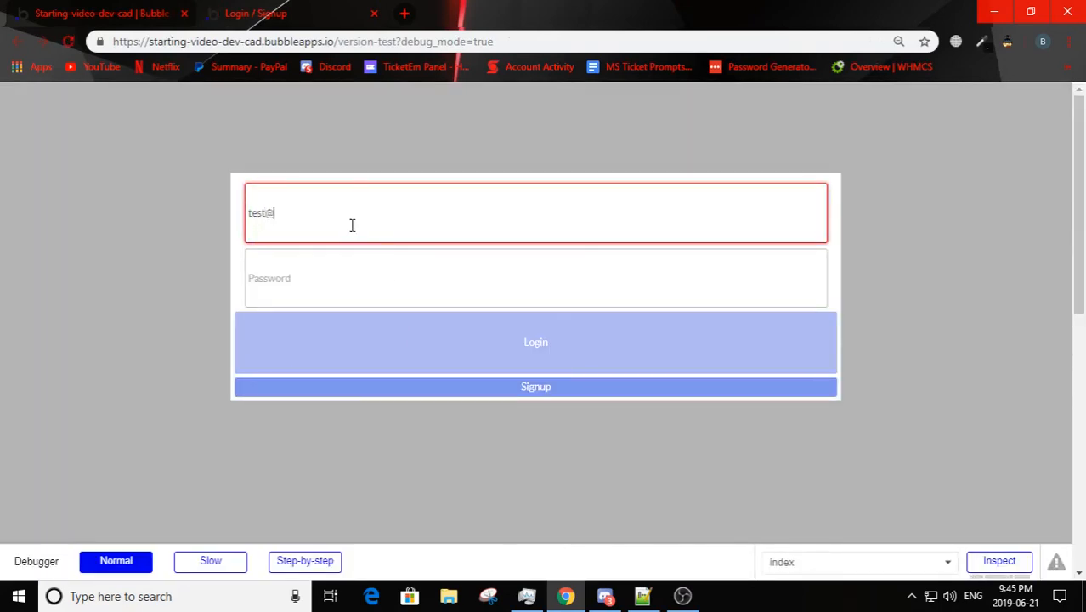
text(test.com)
click(308, 287)
text(12345)
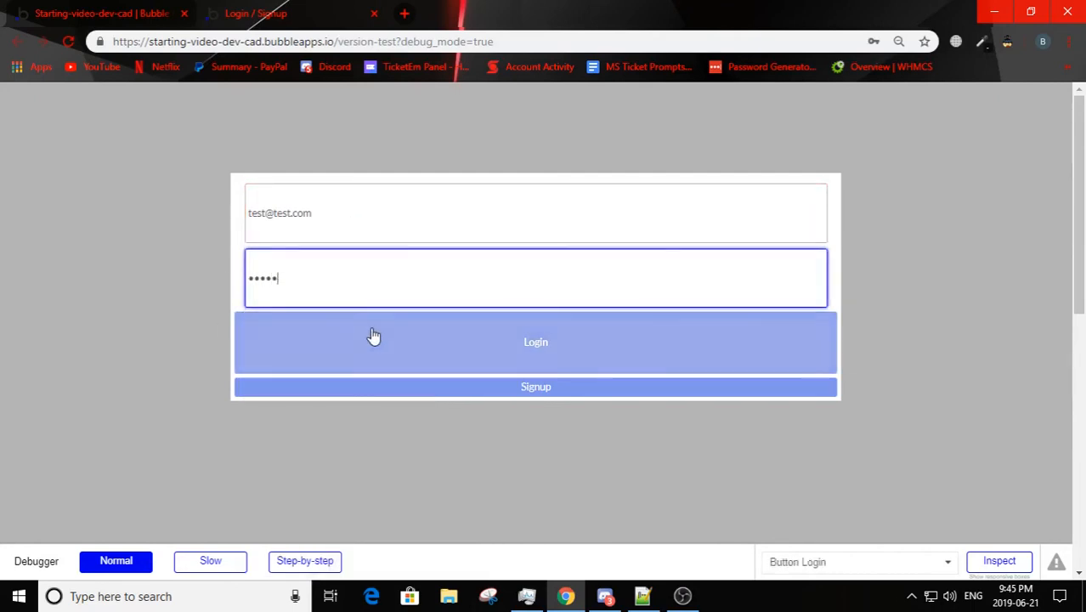
click(376, 337)
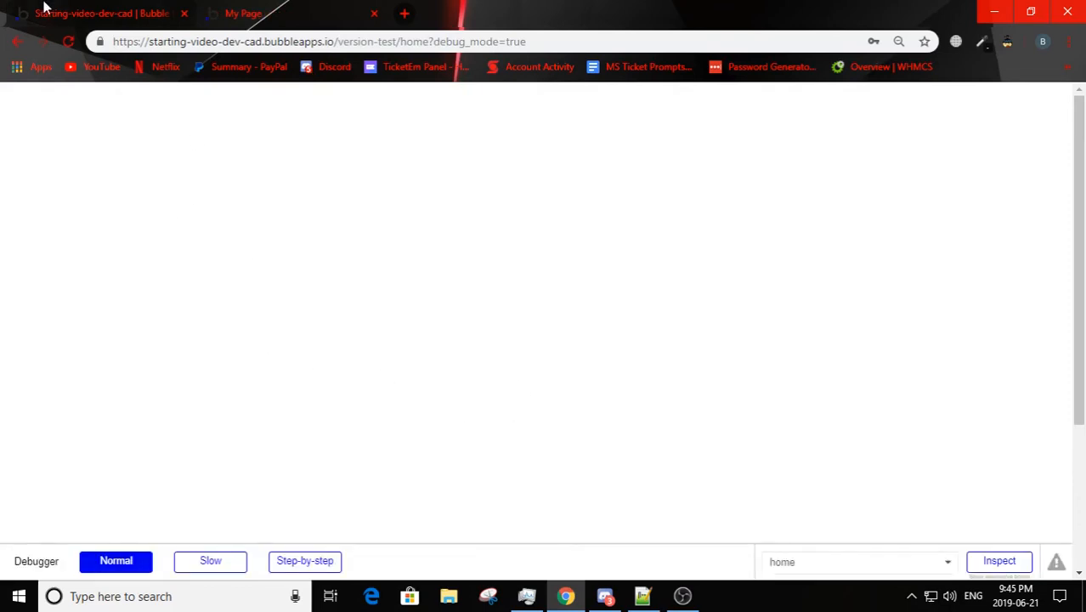
Step: Remove "/home" from the preview page's address and load the Login / Signup page again
click(60, 12)
click(213, 8)
click(146, 9)
click(230, 10)
drag(396, 41, 430, 41)
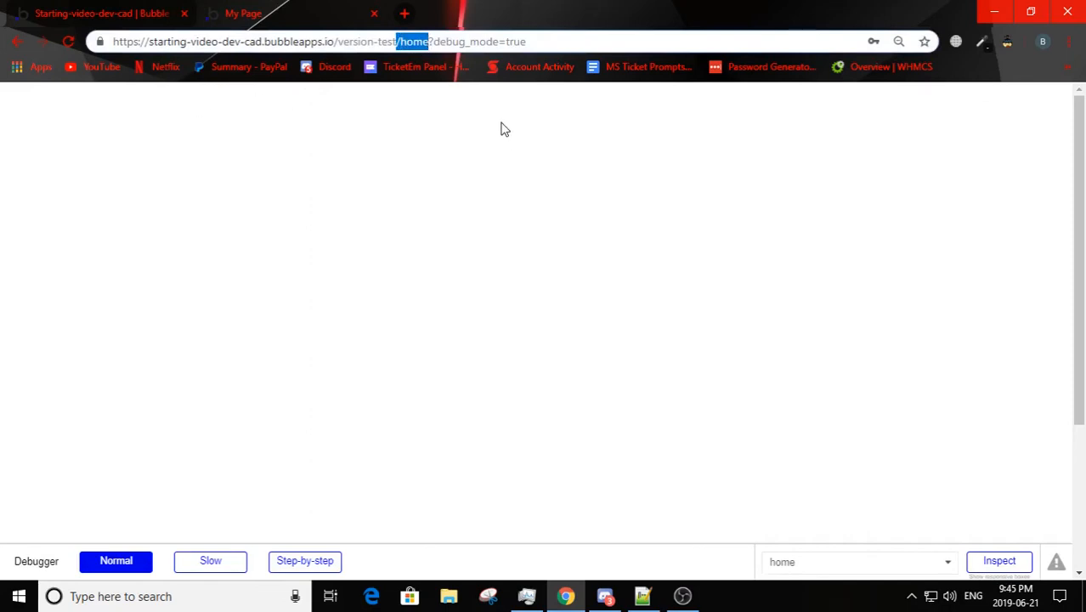
key(BackSpace)
key(Return)
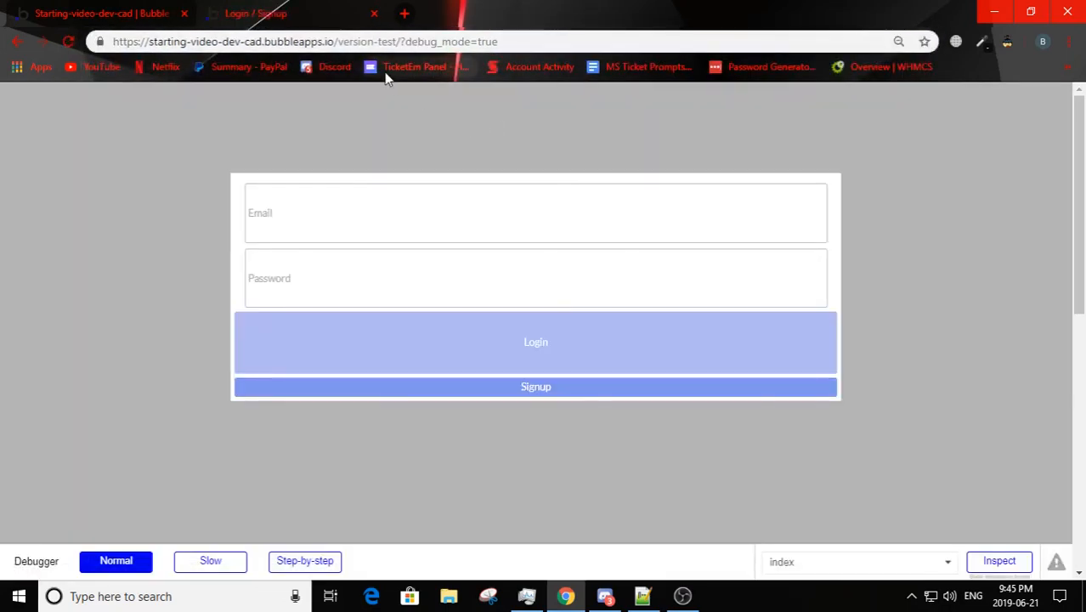
Step: In the editor, delete the Go to page home action and the home page, and return to the index page's design
click(19, 6)
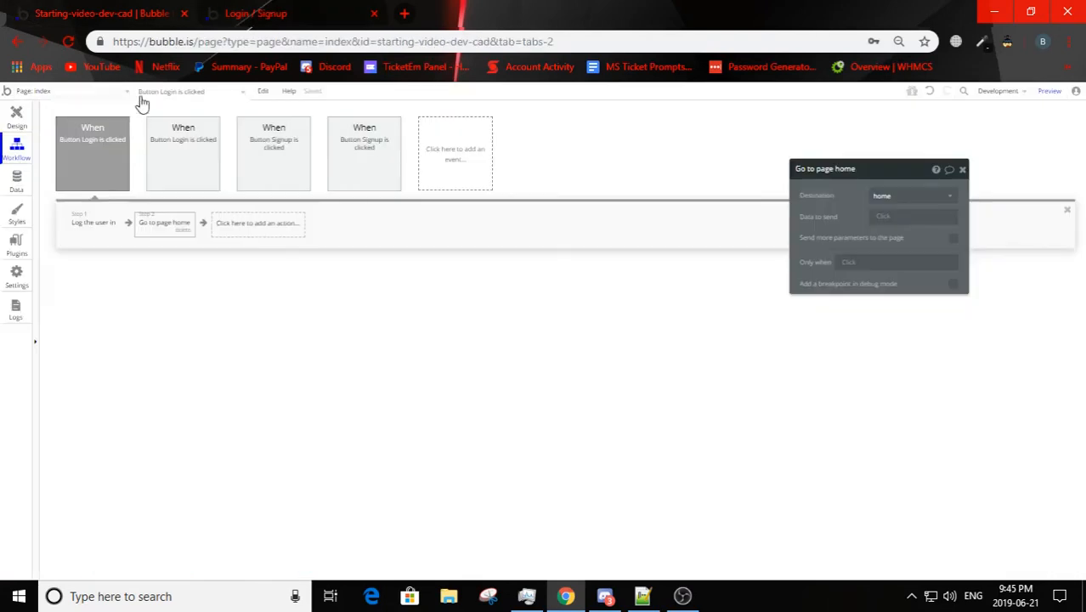
key(Delete)
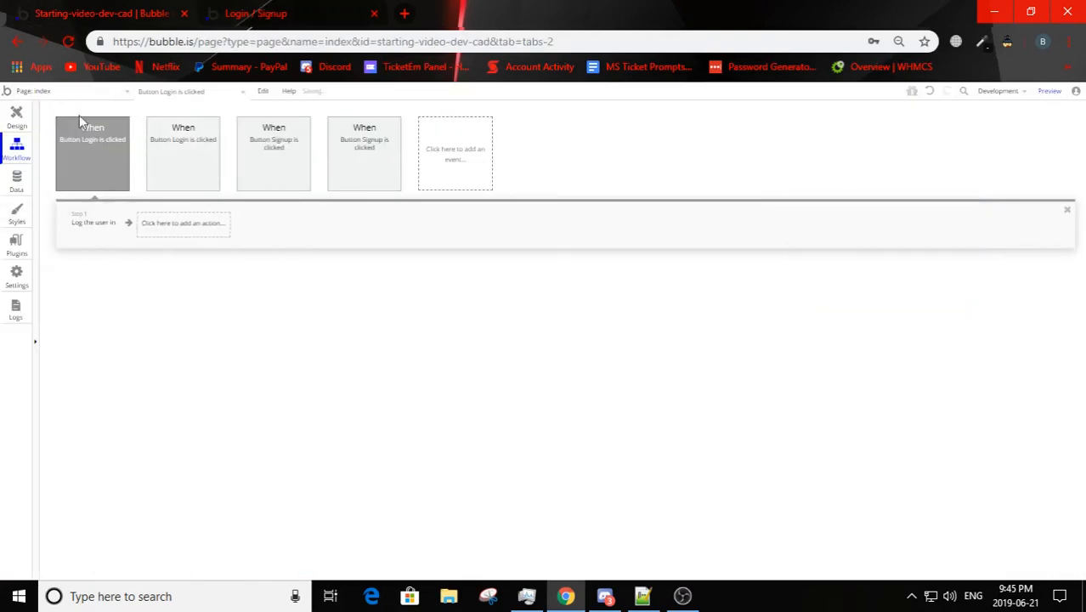
click(51, 91)
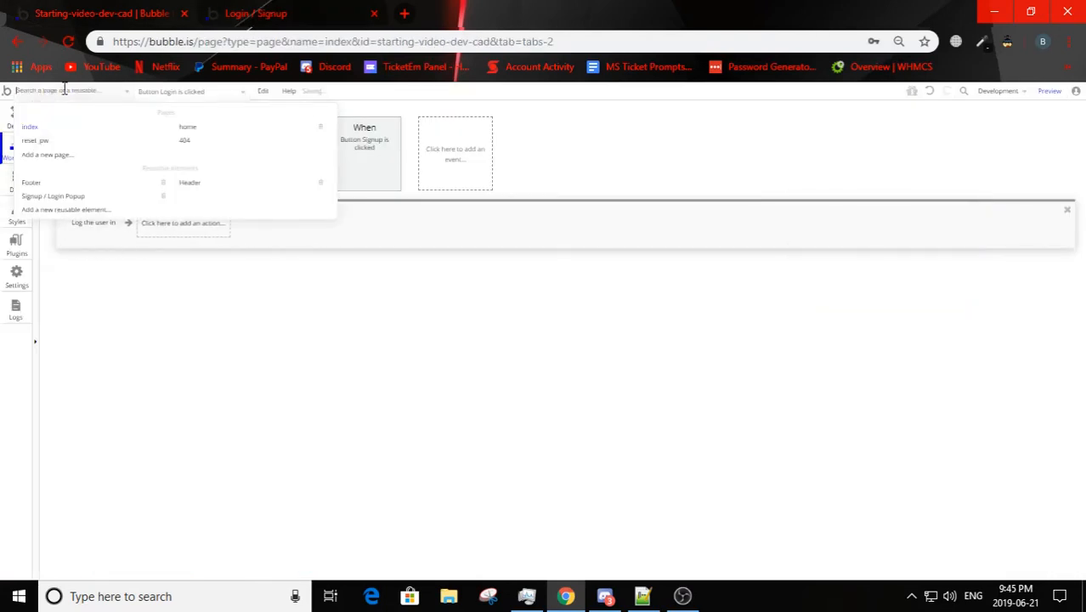
click(321, 127)
click(538, 197)
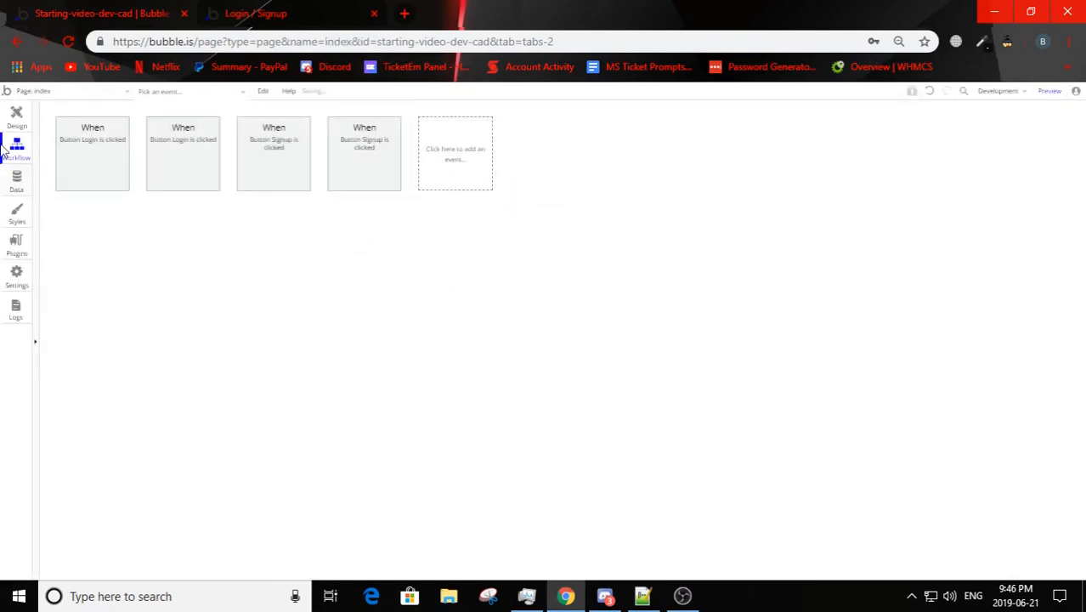
click(16, 115)
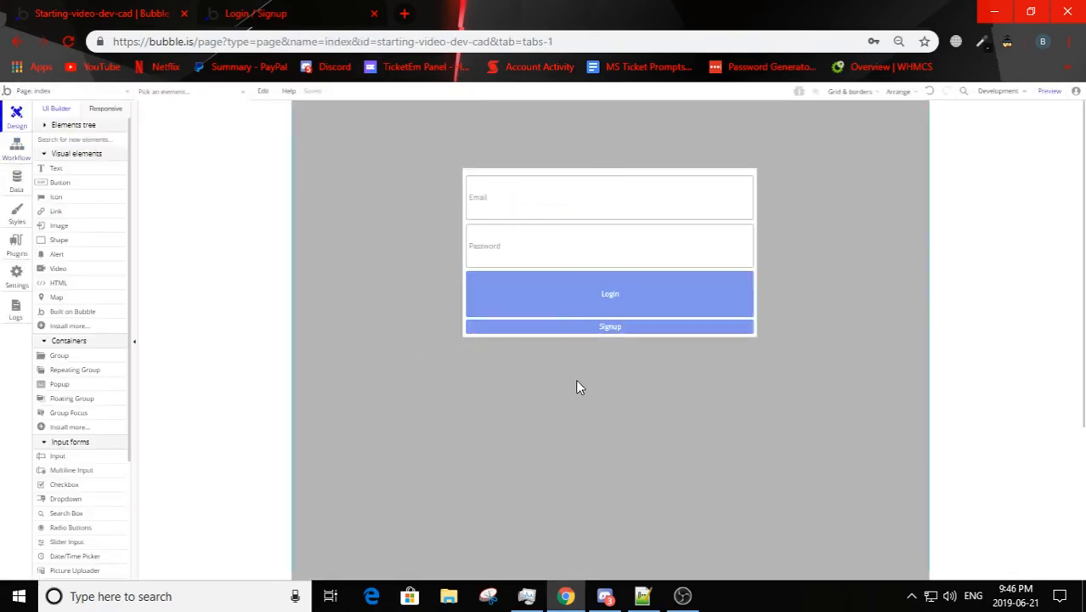